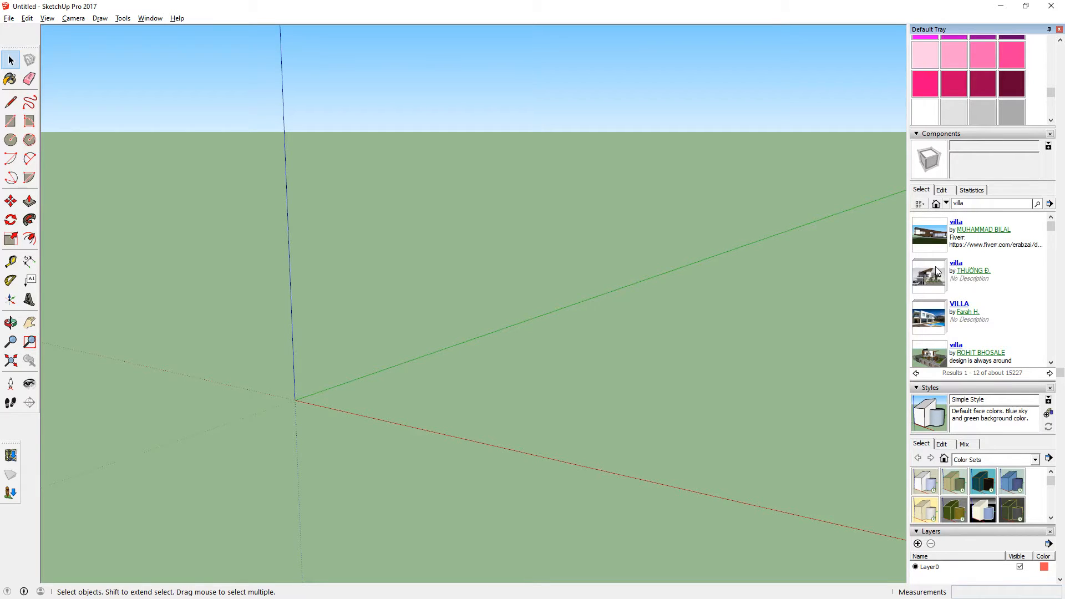
# - Download the Home RICO house from the 3D Warehouse results and place it at the model origin
pyautogui.click(954, 267)
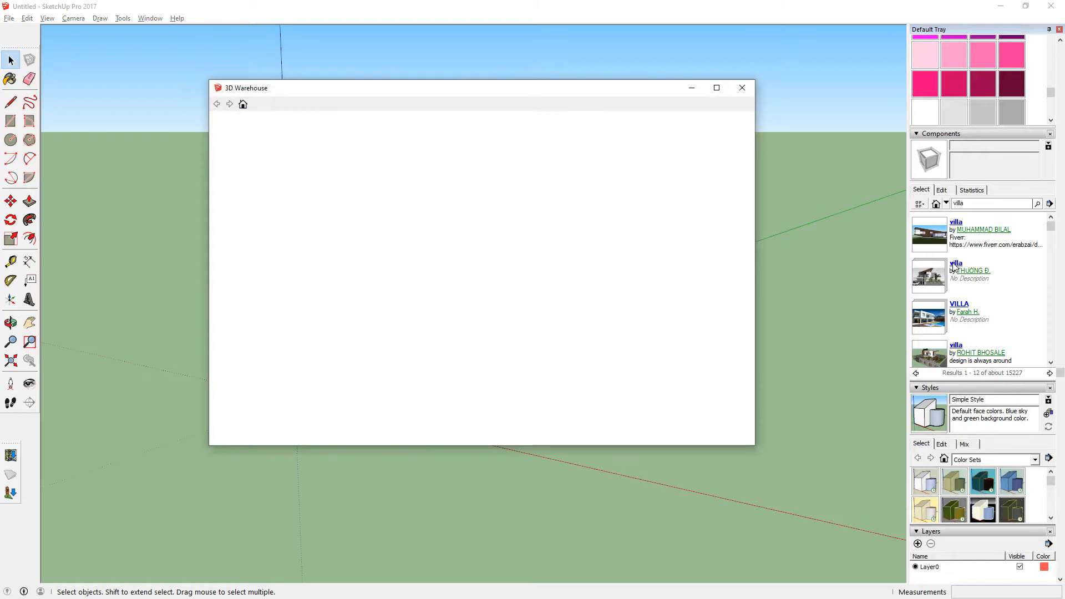
pyautogui.click(742, 88)
pyautogui.click(931, 277)
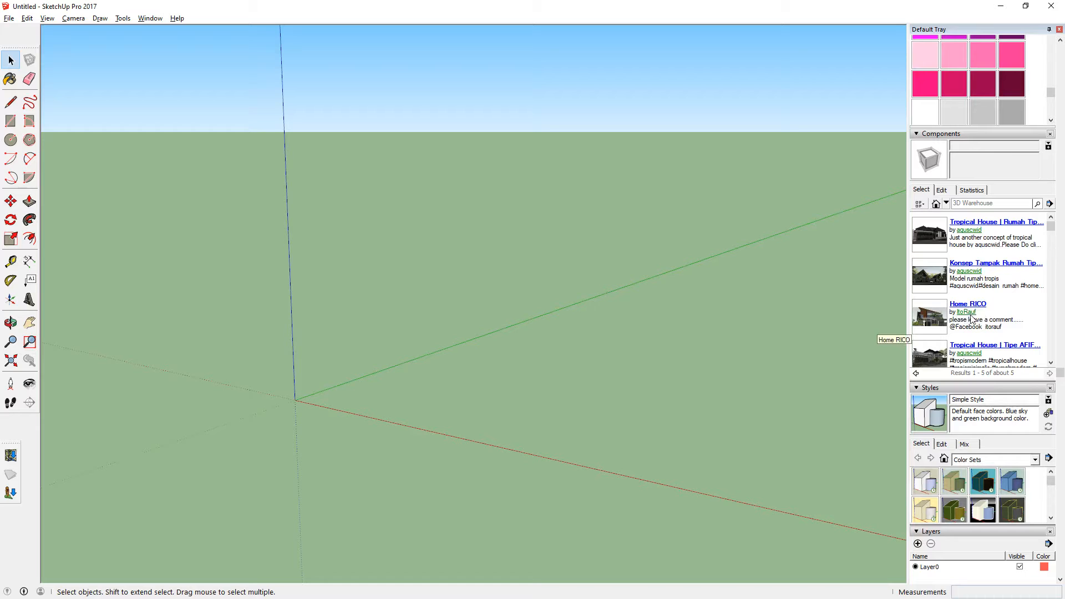
pyautogui.click(939, 316)
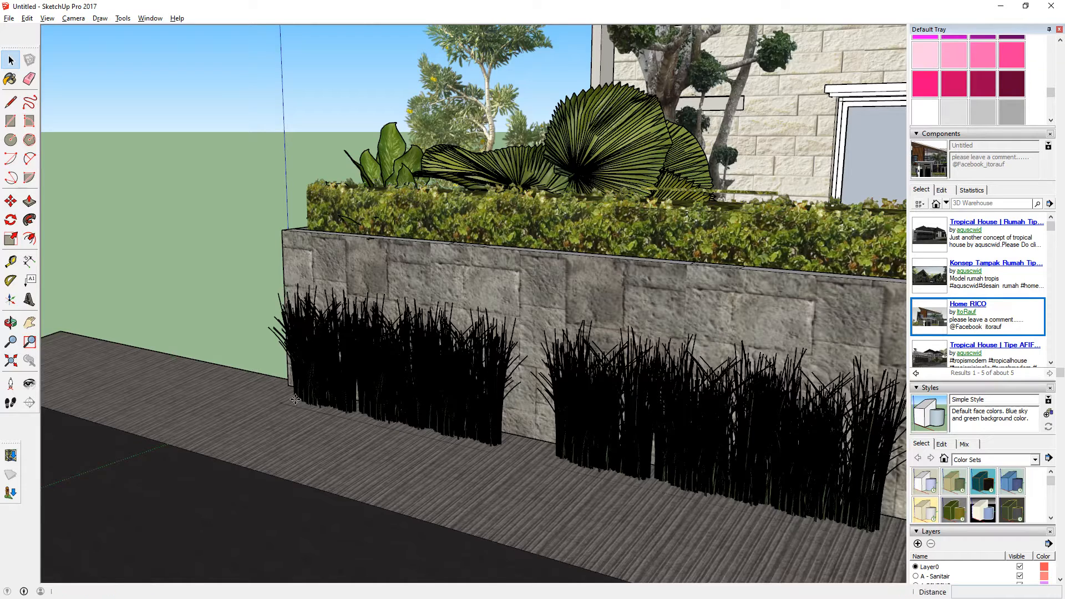
pyautogui.click(295, 399)
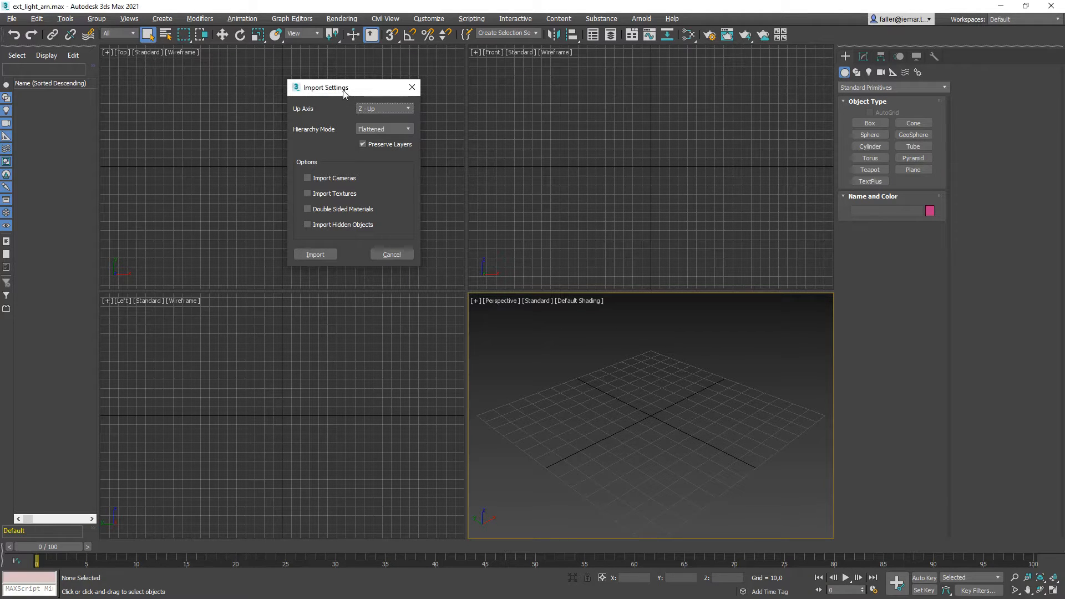
# - In 3ds Max, import the house with Z-Up axis, Flattened hierarchy and preserved layers, without cameras or textures, and clear the selection
pyautogui.moveTo(343, 90); pyautogui.dragTo(344, 83)
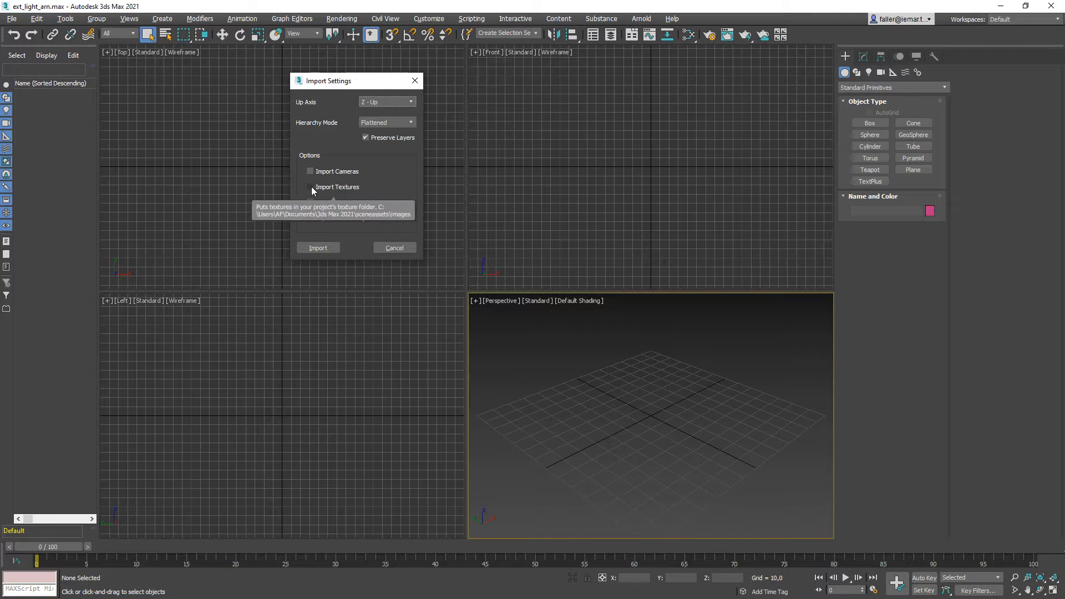
pyautogui.click(319, 248)
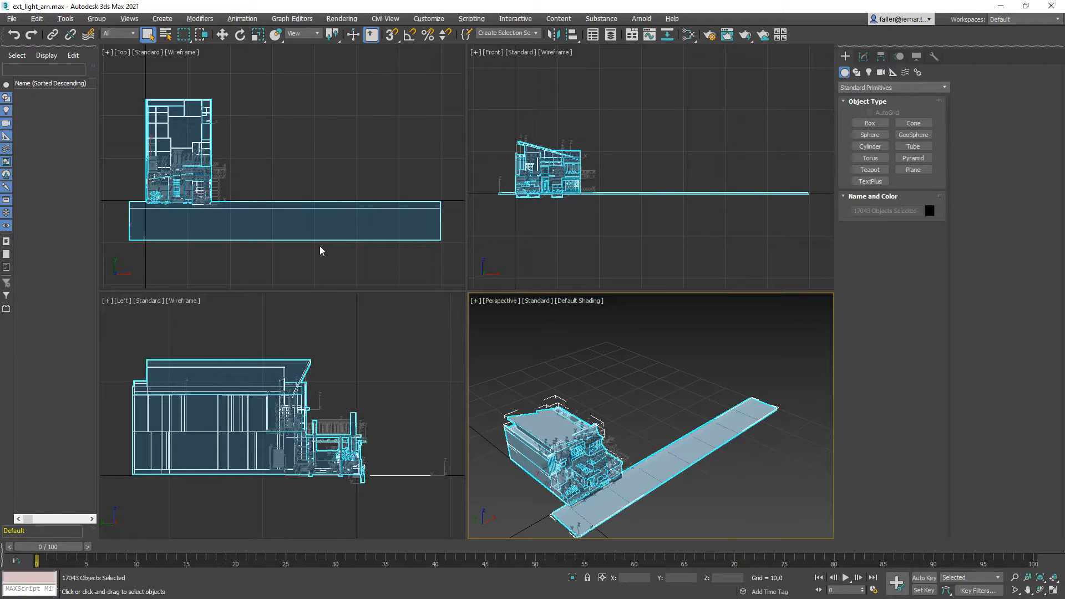
pyautogui.rightClick(341, 150)
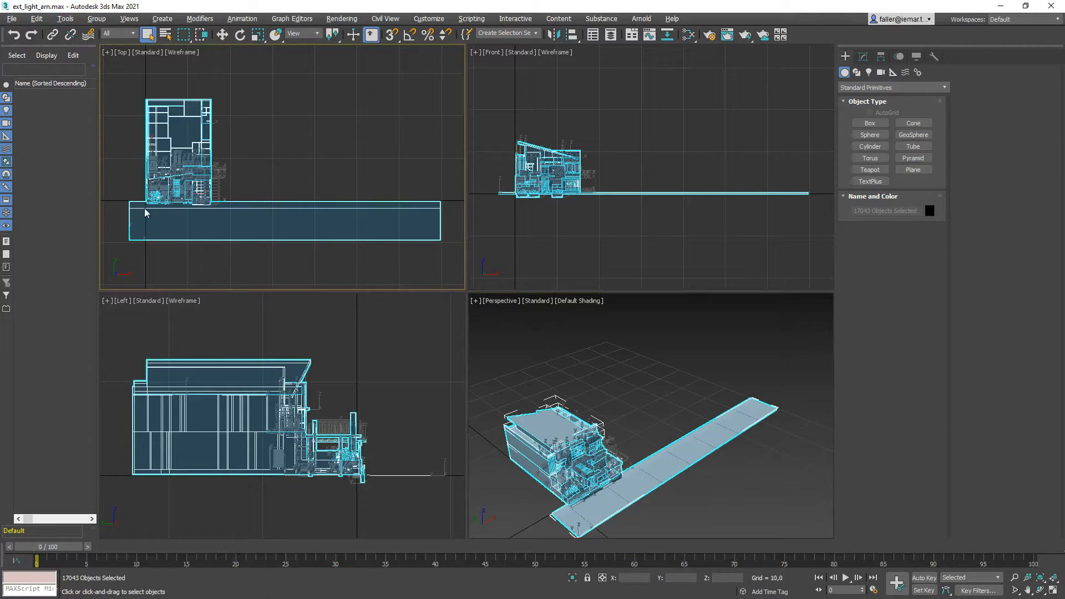
pyautogui.click(232, 231)
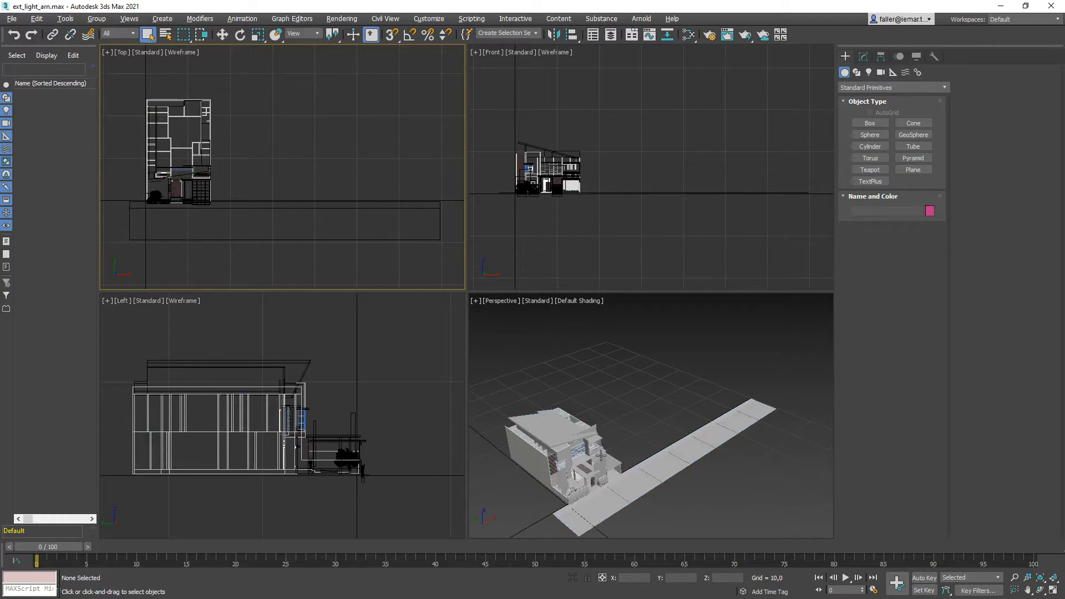
# - In a maximized perspective view, delete the flat vertical panels standing in front of the house beside the entrance and behind the planter
pyautogui.moveTo(601, 455); pyautogui.dragTo(620, 430, button='middle')
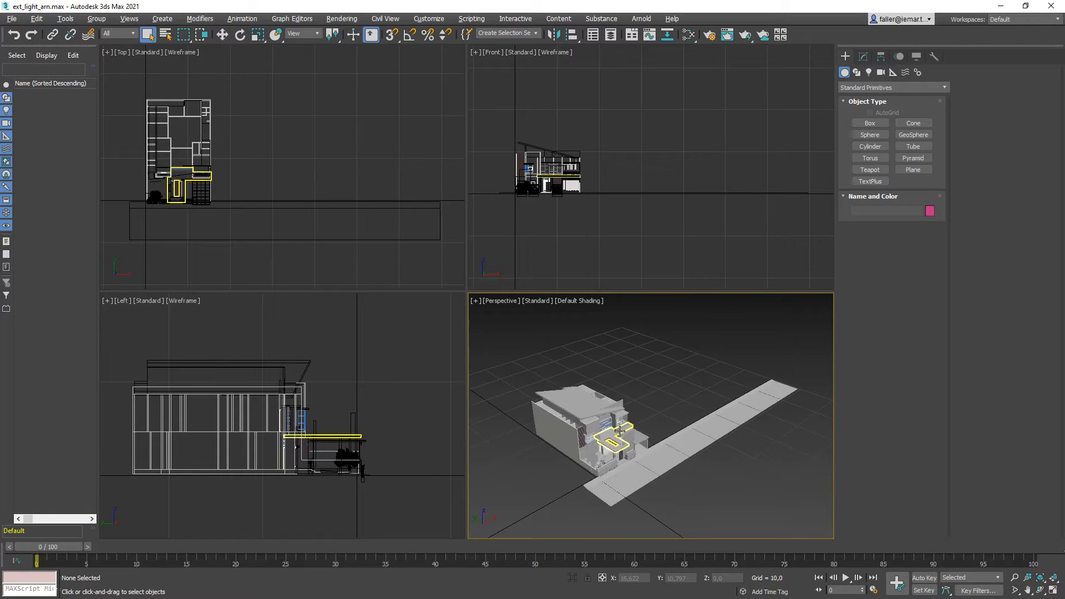
pyautogui.hotkey('alt', 'w')
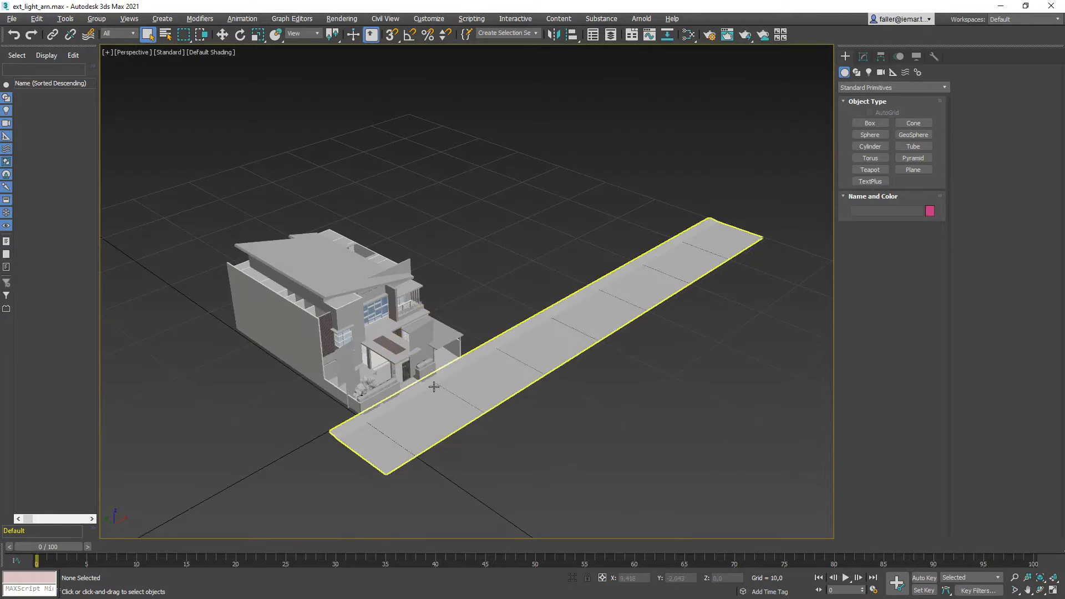
pyautogui.scroll(4, 377, 358)
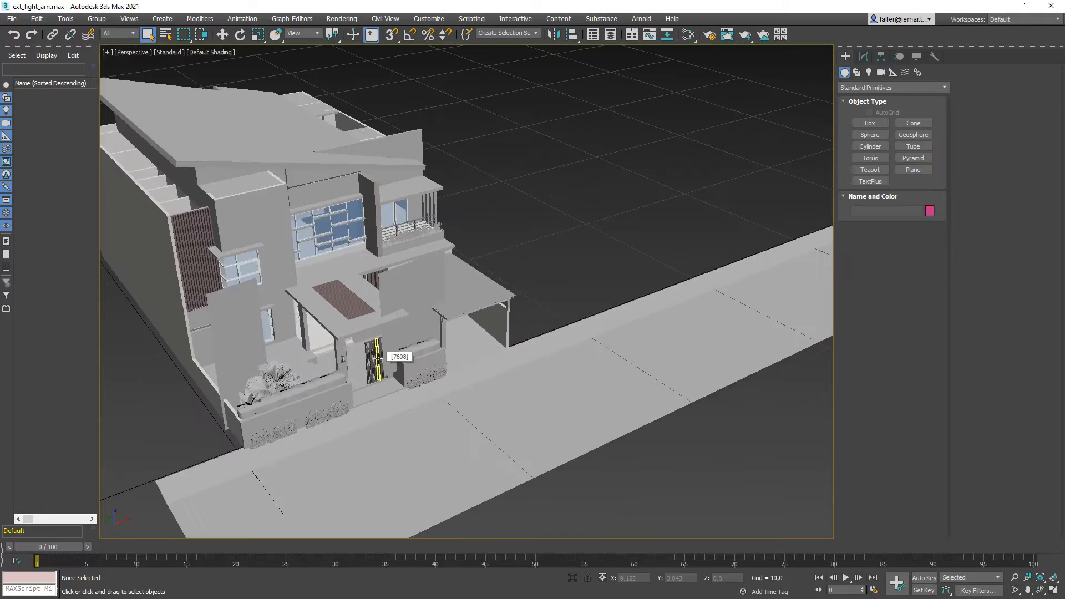
pyautogui.moveTo(370, 350); pyautogui.dragTo(407, 355, button='middle')
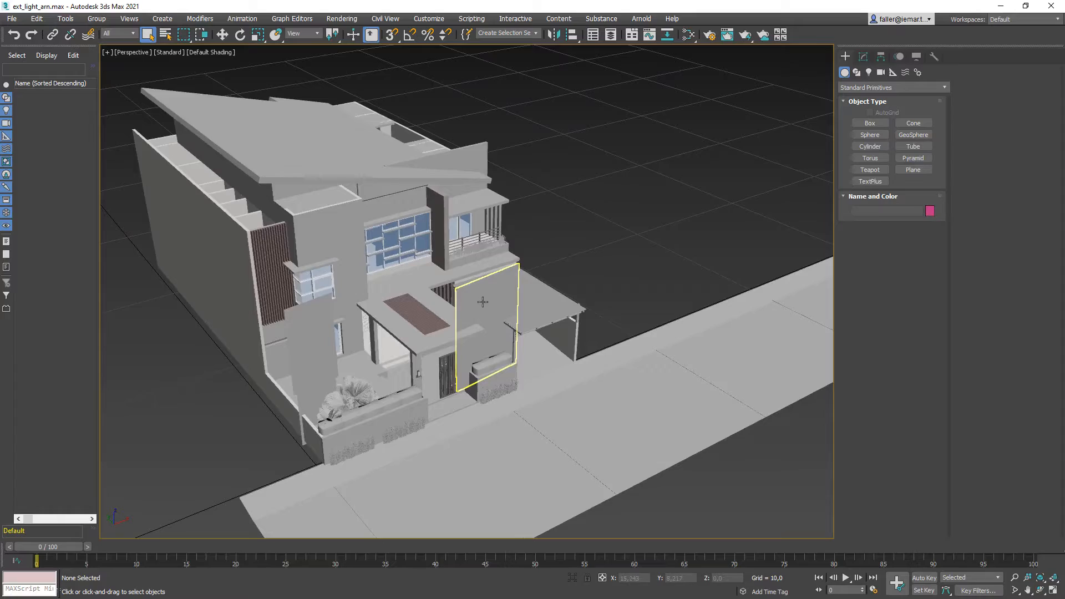
pyautogui.click(483, 302)
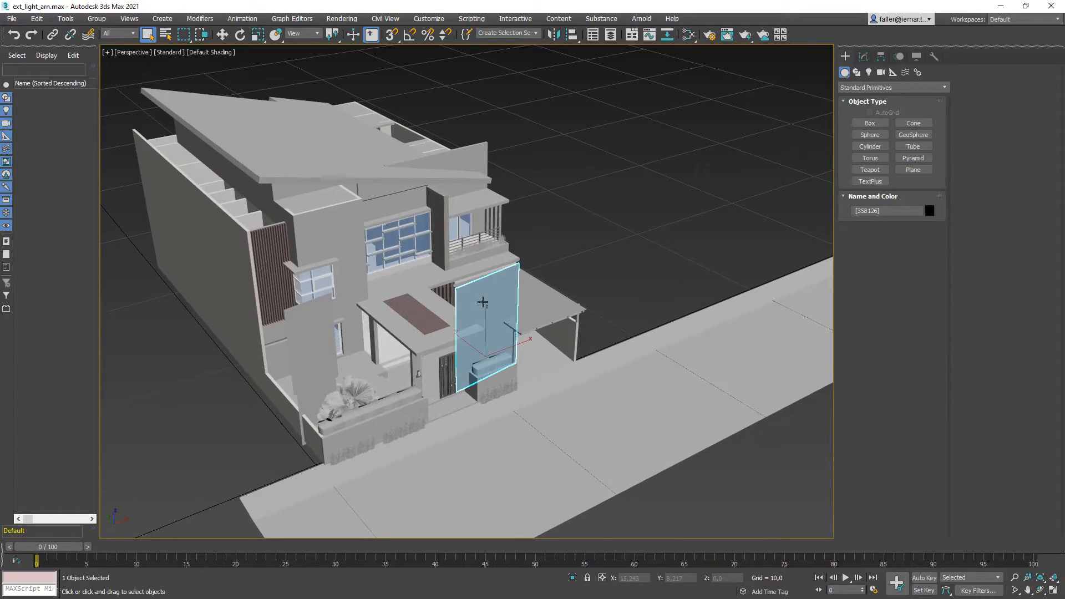
pyautogui.press('Delete')
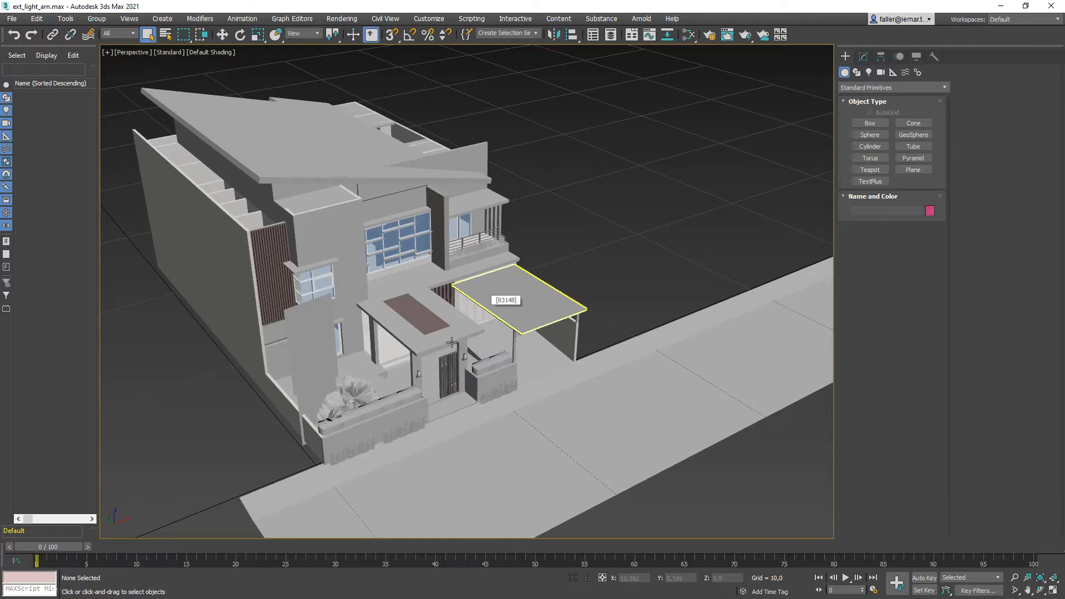
pyautogui.click(316, 384)
pyautogui.press('Delete')
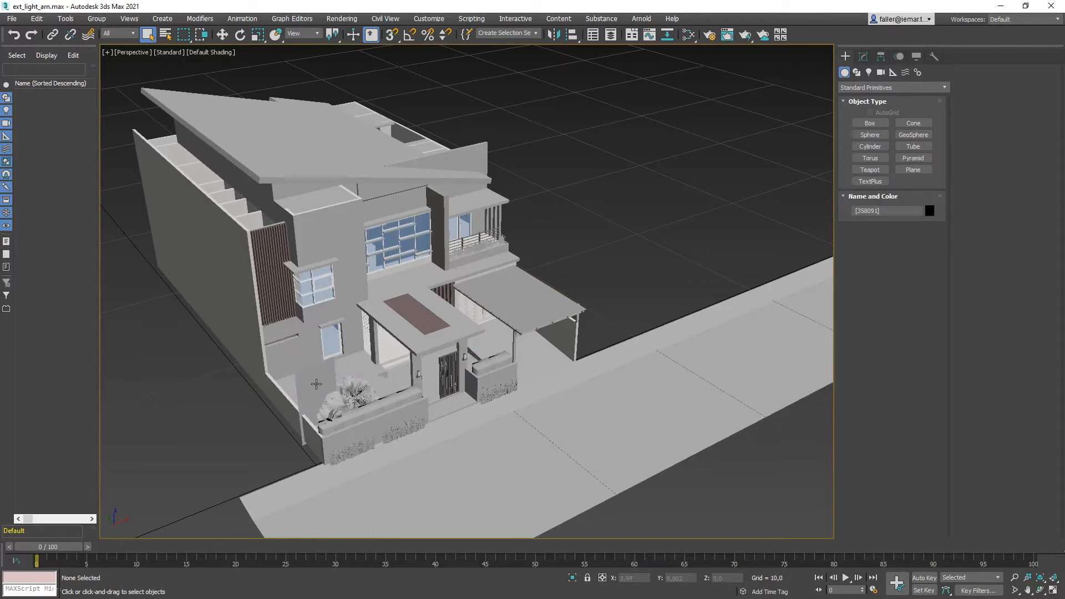
pyautogui.click(316, 384)
pyautogui.press('Delete')
# - Examine the imported house's entrance, facade and upper floor from several angles
pyautogui.keyDown('alt'); pyautogui.moveTo(492, 382); pyautogui.dragTo(428, 351, button='middle'); pyautogui.keyUp('alt')
pyautogui.moveTo(255, 308); pyautogui.dragTo(346, 327, button='middle')
pyautogui.scroll(5, 238, 304)
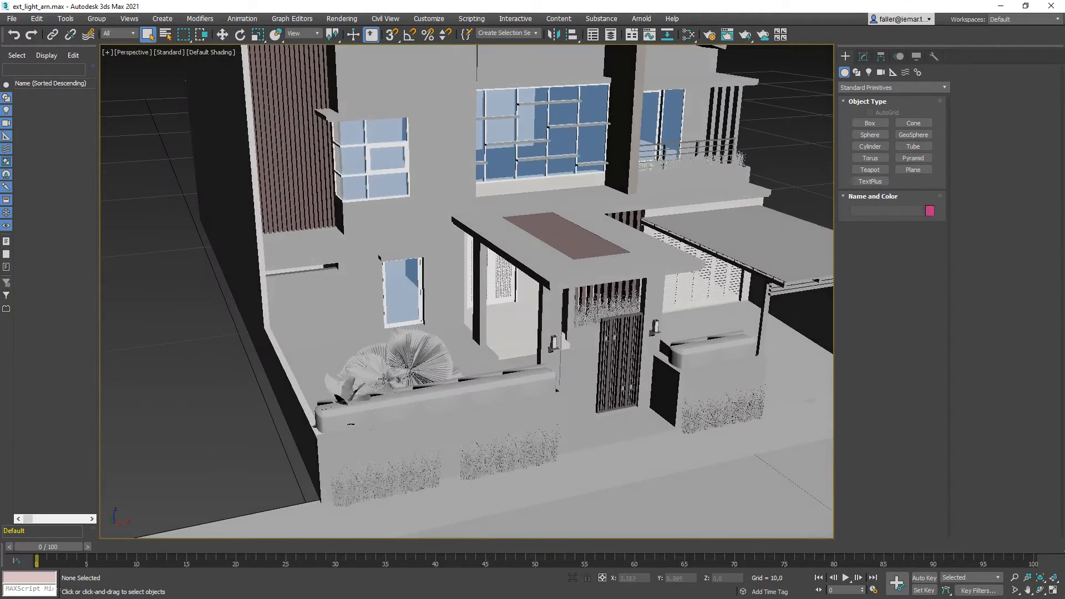
pyautogui.moveTo(486, 385)
pyautogui.mouseDown(button='middle')
pyautogui.moveTo(467, 398)
pyautogui.moveTo(398, 390)
pyautogui.moveTo(503, 399)
pyautogui.moveTo(476, 397)
pyautogui.mouseUp(button='middle')
pyautogui.moveTo(464, 314); pyautogui.dragTo(483, 396, button='middle')
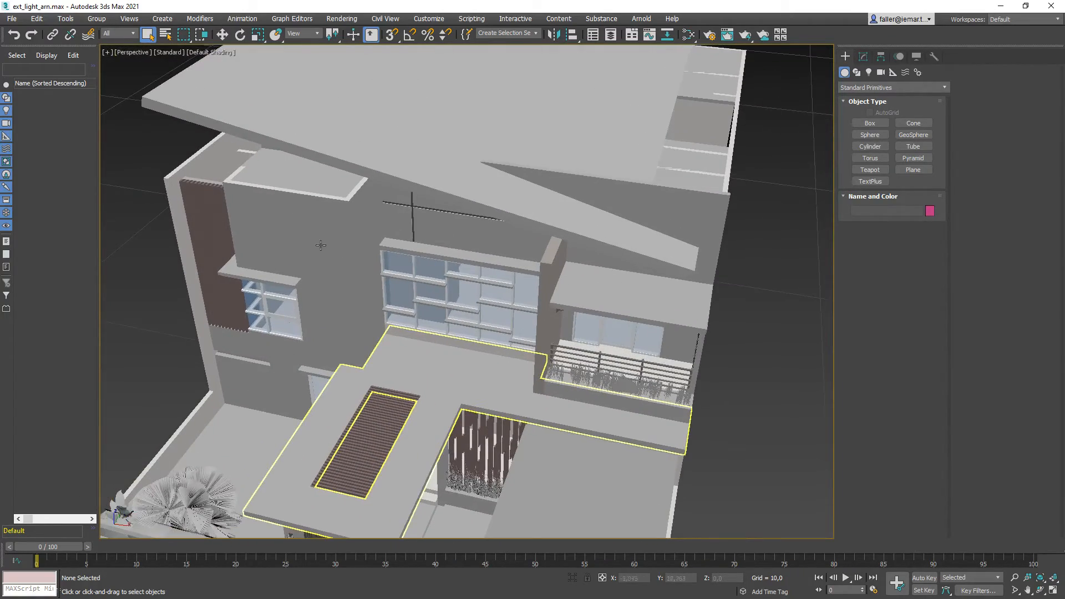
pyautogui.keyDown('alt'); pyautogui.moveTo(350, 252); pyautogui.dragTo(360, 238, button='middle'); pyautogui.keyUp('alt')
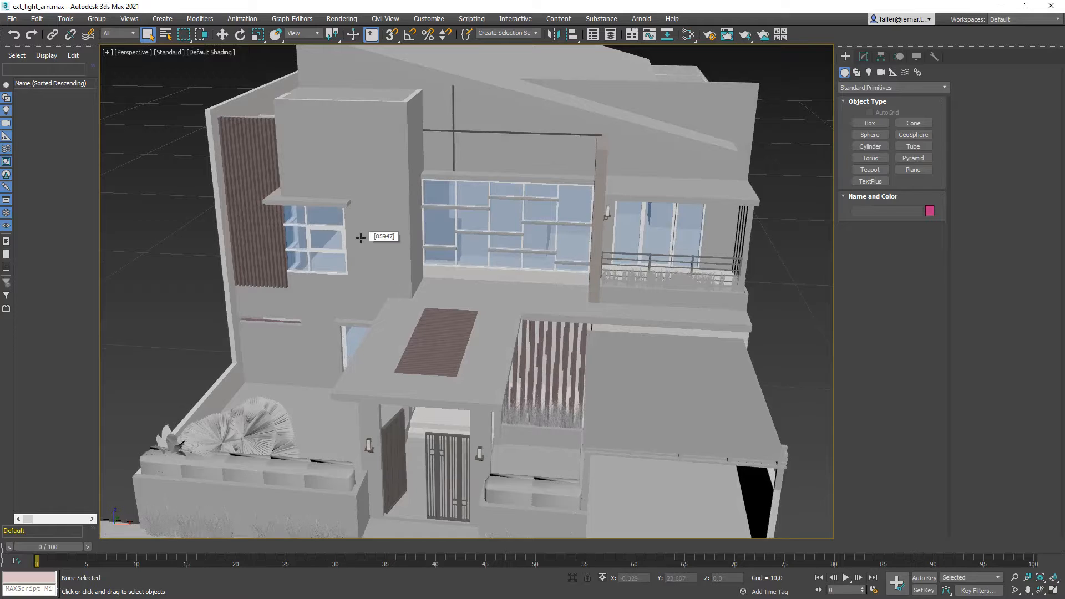
# - In the top view, create a targeted Physical camera across the street, aimed into the house with a target distance of about 39.7
pyautogui.press('t')
pyautogui.moveTo(290, 255); pyautogui.dragTo(351, 192, button='middle')
pyautogui.scroll(-2, 351, 191)
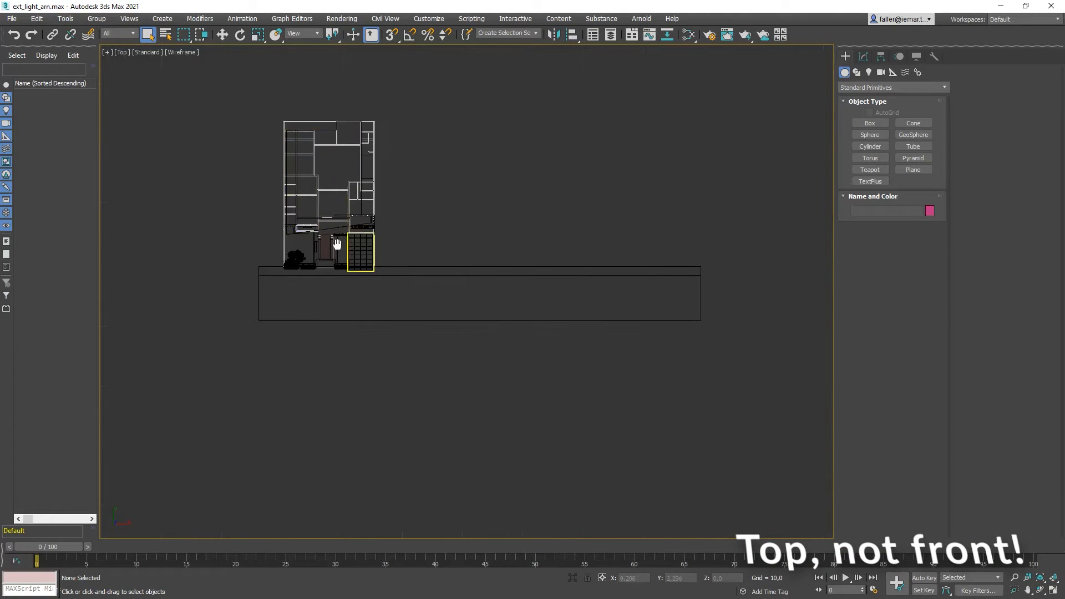
pyautogui.moveTo(355, 244); pyautogui.dragTo(338, 244, button='middle')
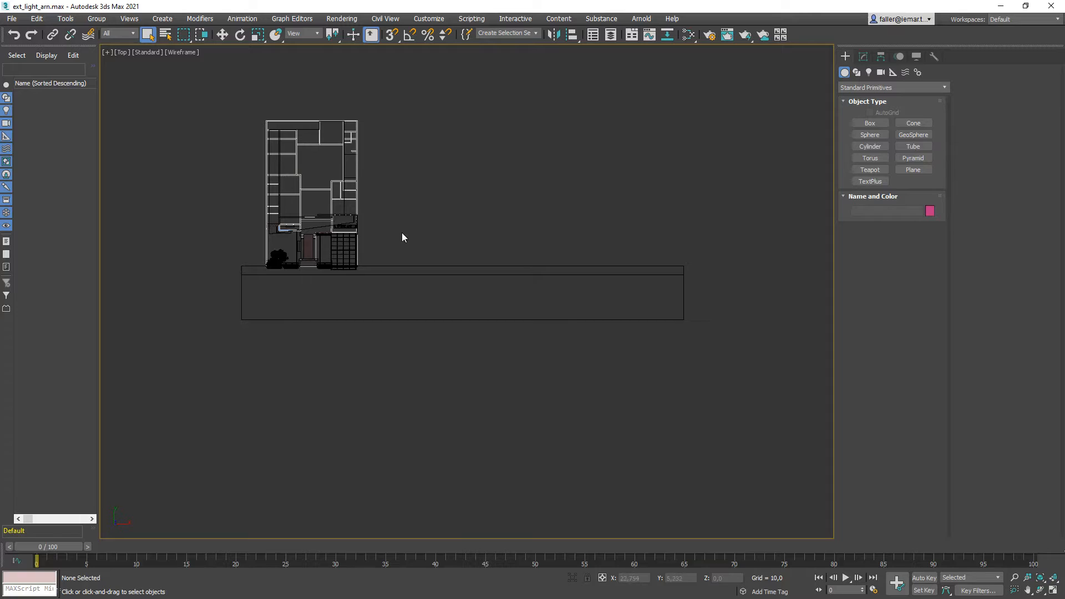
pyautogui.moveTo(404, 235); pyautogui.dragTo(409, 225, button='middle')
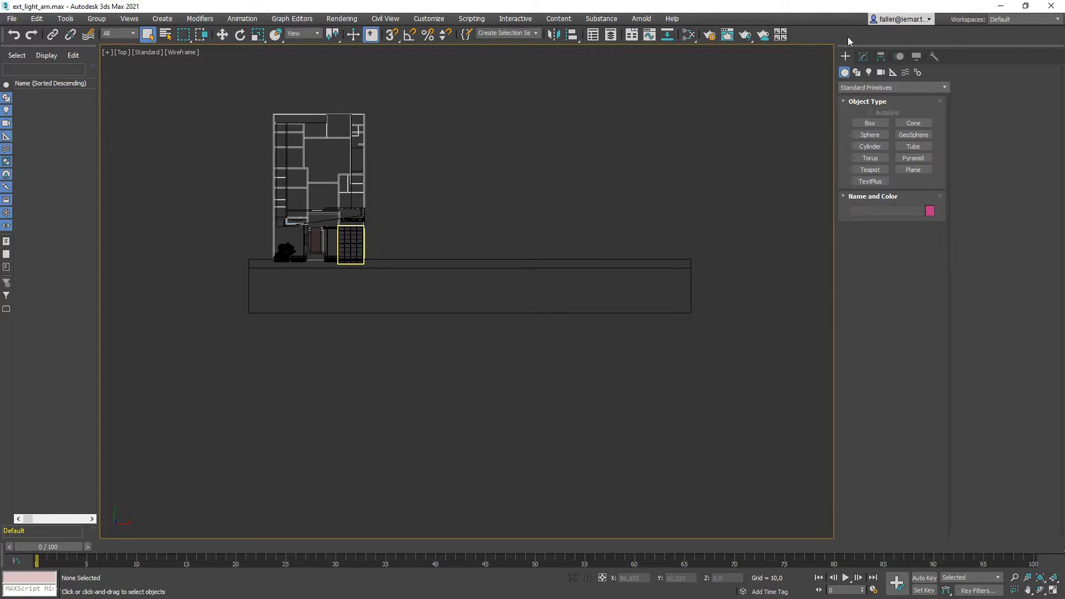
pyautogui.click(881, 74)
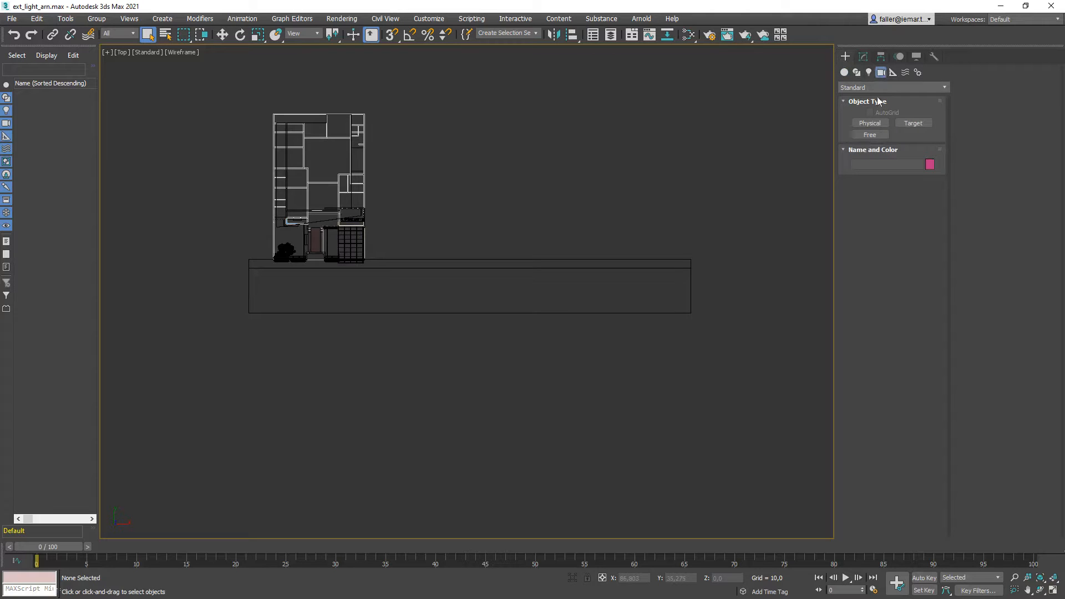
pyautogui.click(870, 123)
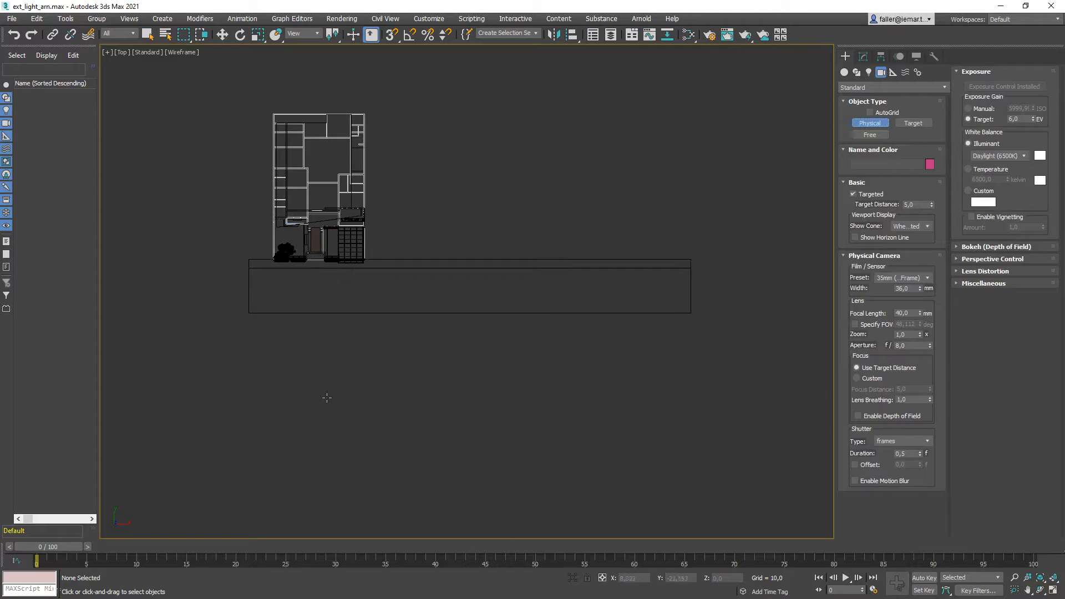
pyautogui.moveTo(327, 384); pyautogui.dragTo(311, 161)
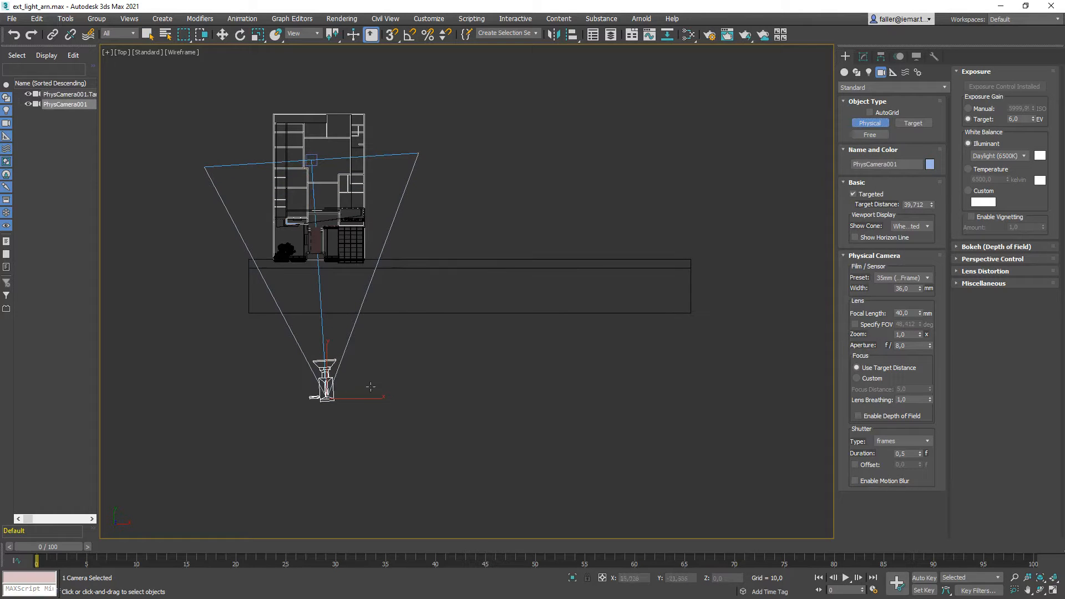
pyautogui.rightClick(380, 361)
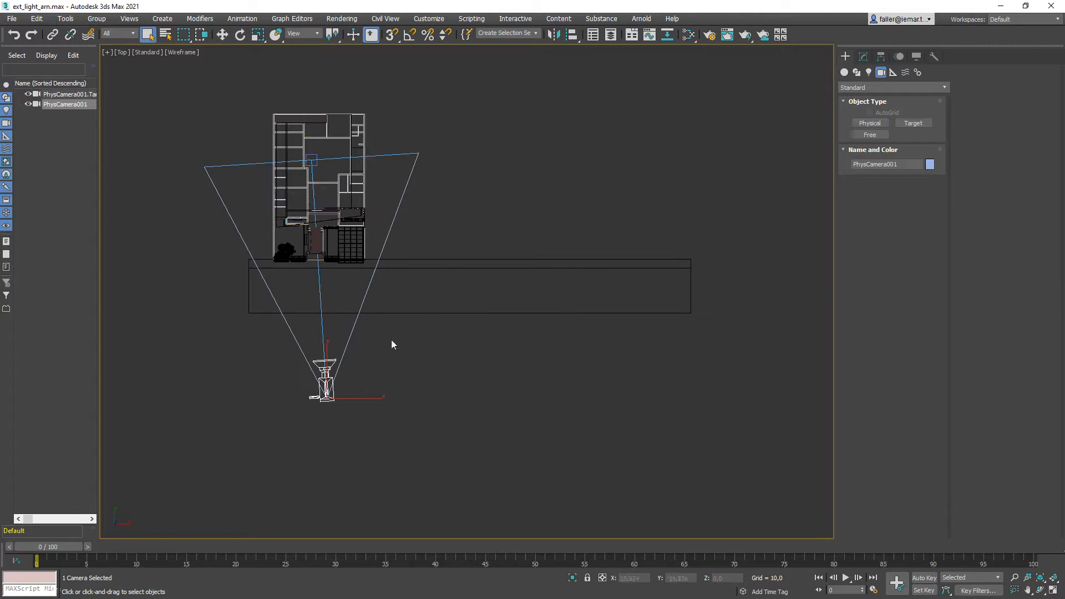
# - Set the physical camera's focal length to 28 mm
pyautogui.click(862, 56)
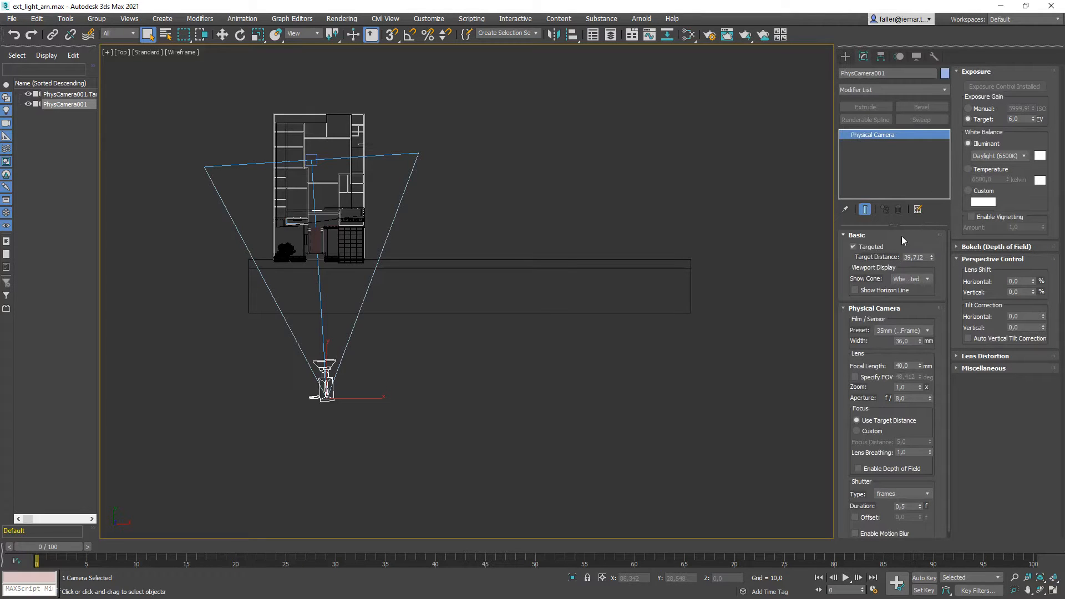
pyautogui.doubleClick(902, 366)
pyautogui.write('28')
pyautogui.press('Return')
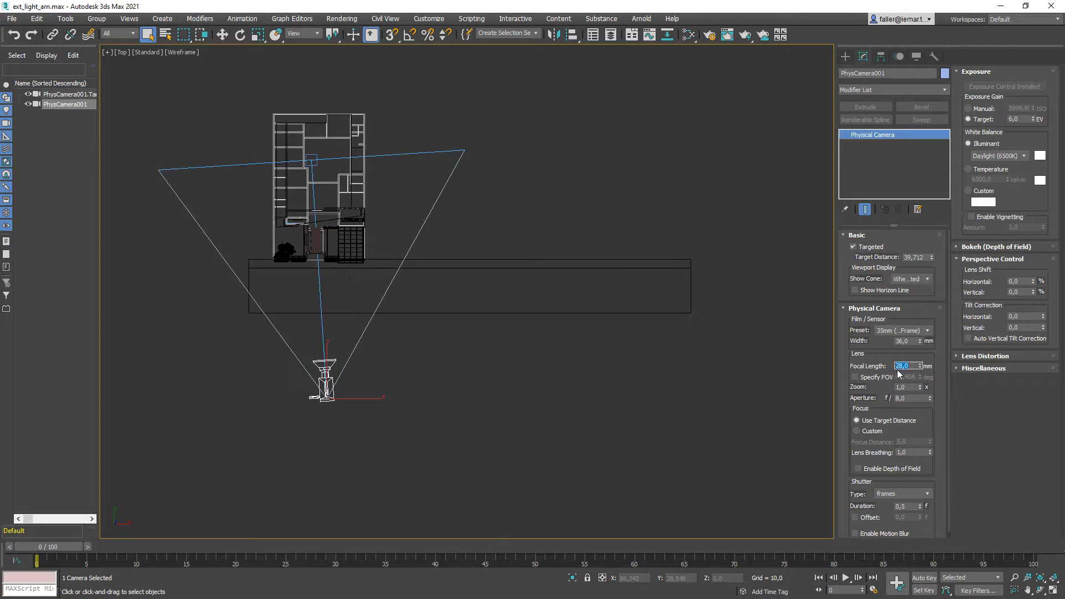
pyautogui.click(6, 84)
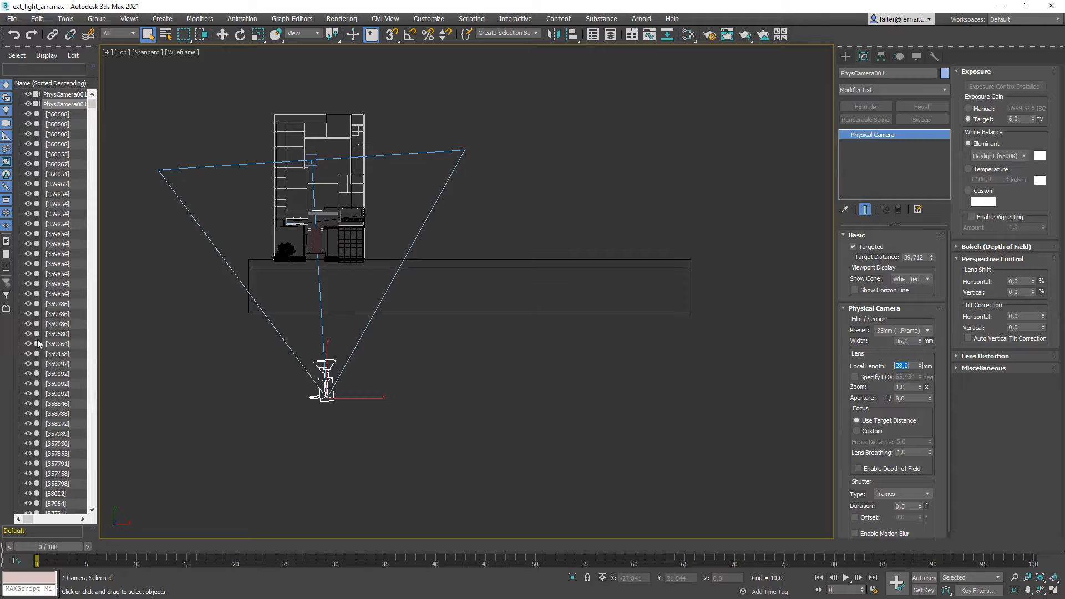
pyautogui.click(6, 86)
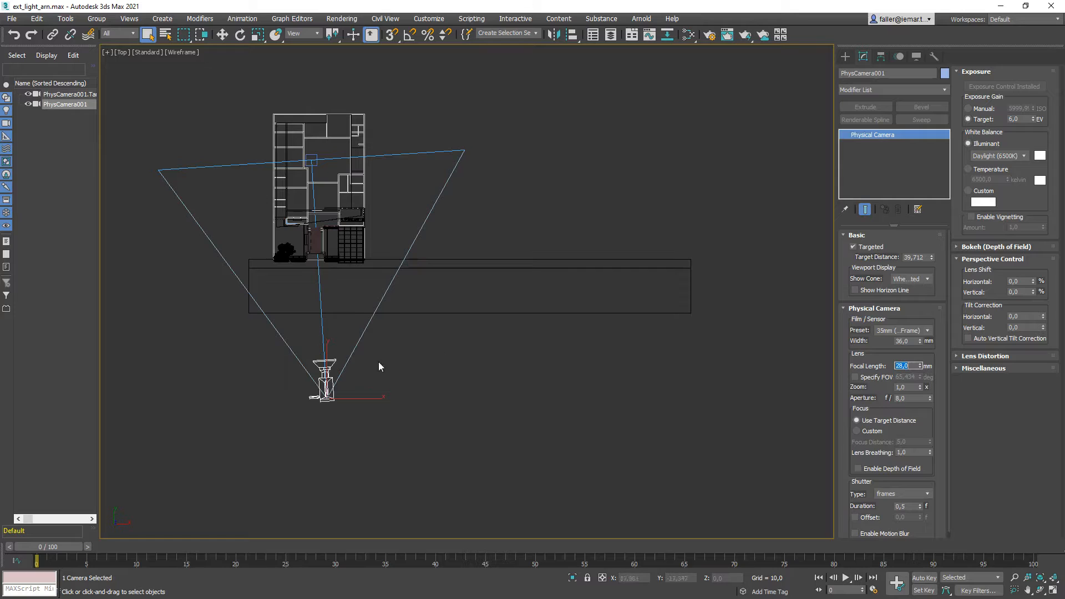
pyautogui.press('Return')
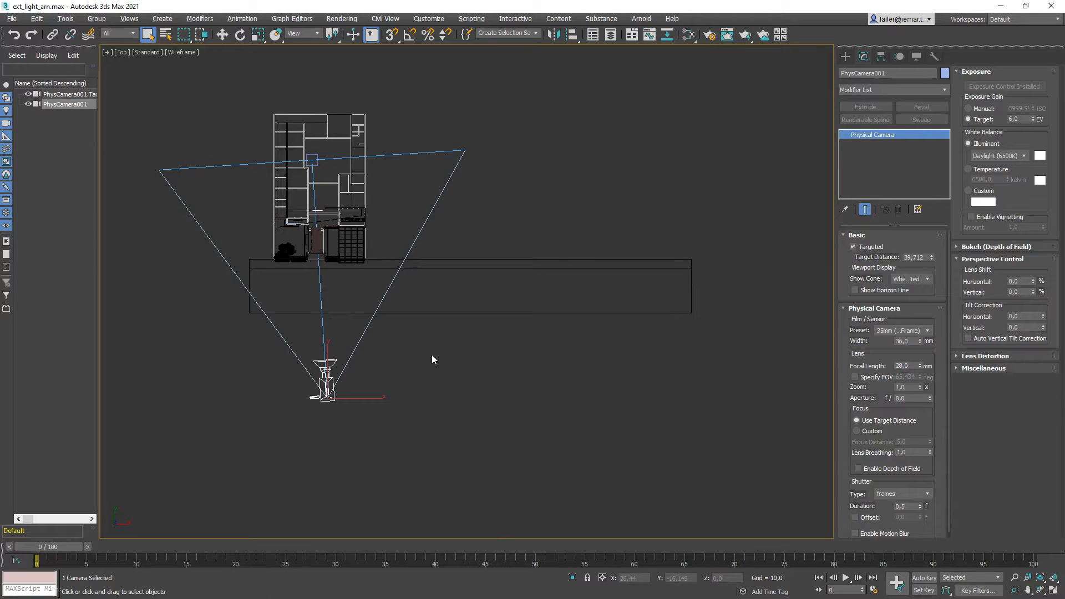
# - Restore the four-viewport layout and switch the perspective viewport to the physical camera's view
pyautogui.hotkey('alt', 'w')
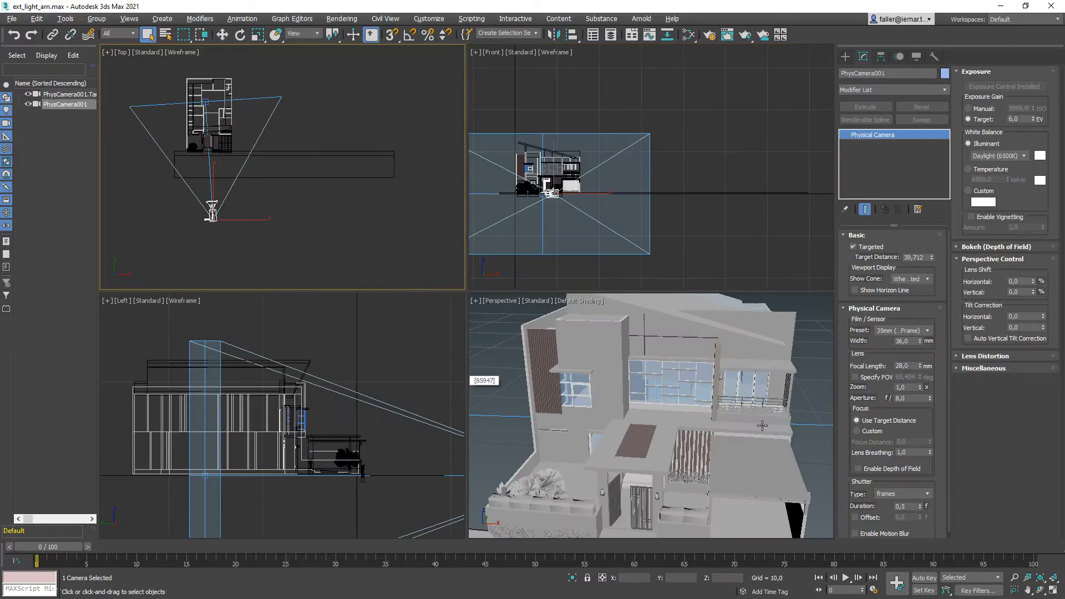
pyautogui.click(498, 347)
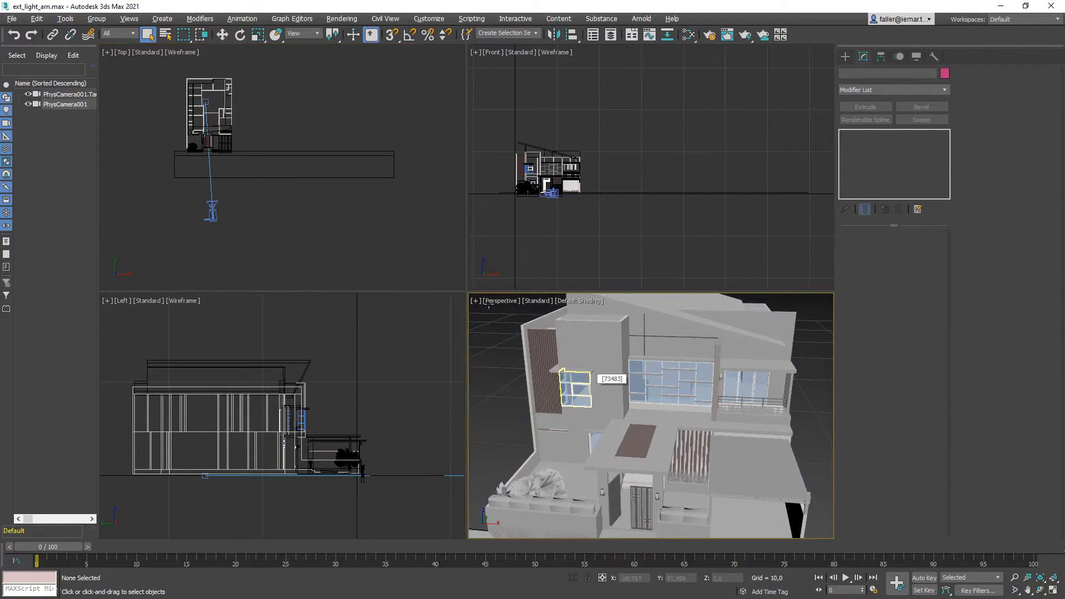
pyautogui.press('c')
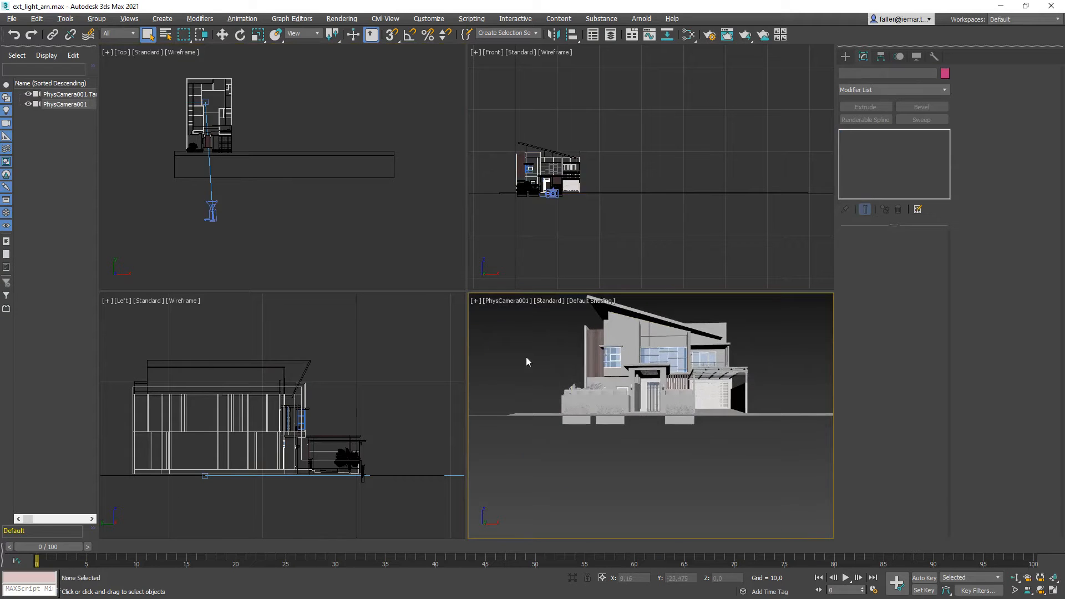
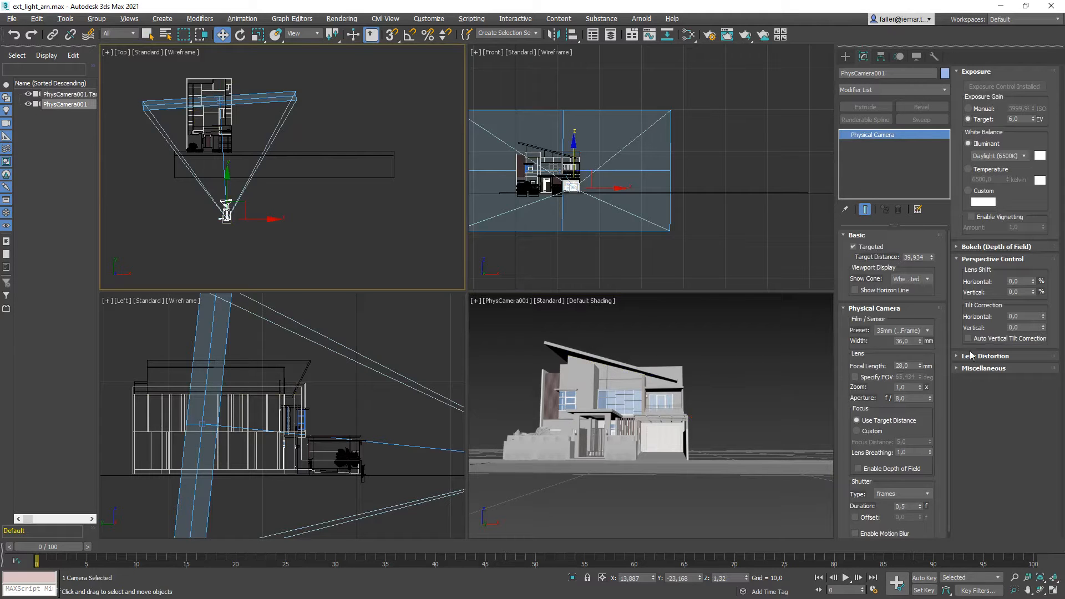
# - Enable automatic vertical tilt correction in the physical camera's perspective control and make the camera viewport active
pyautogui.click(957, 260)
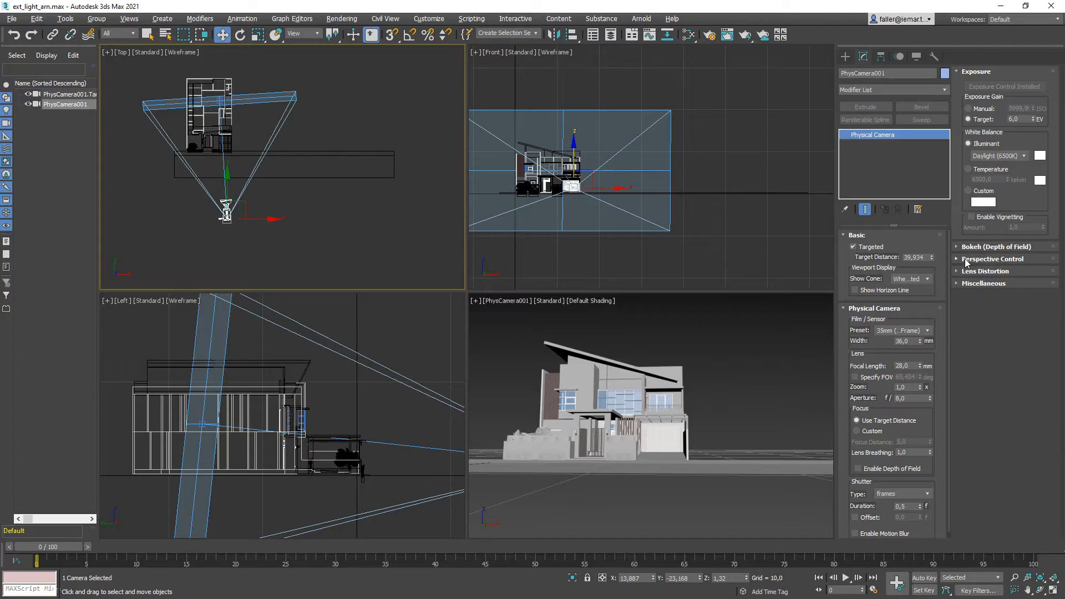
pyautogui.click(958, 260)
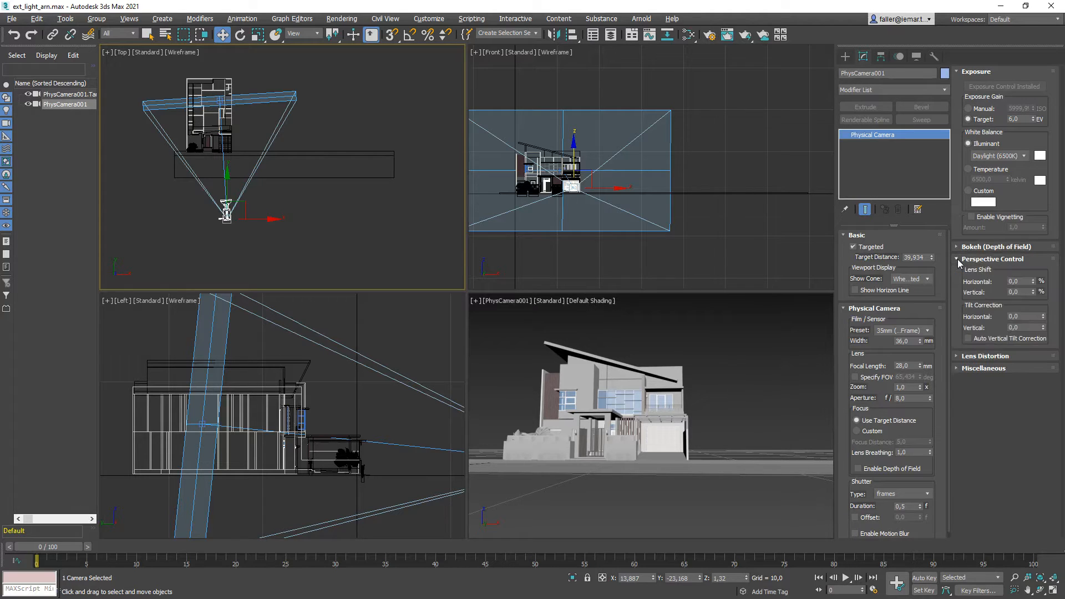
pyautogui.click(968, 338)
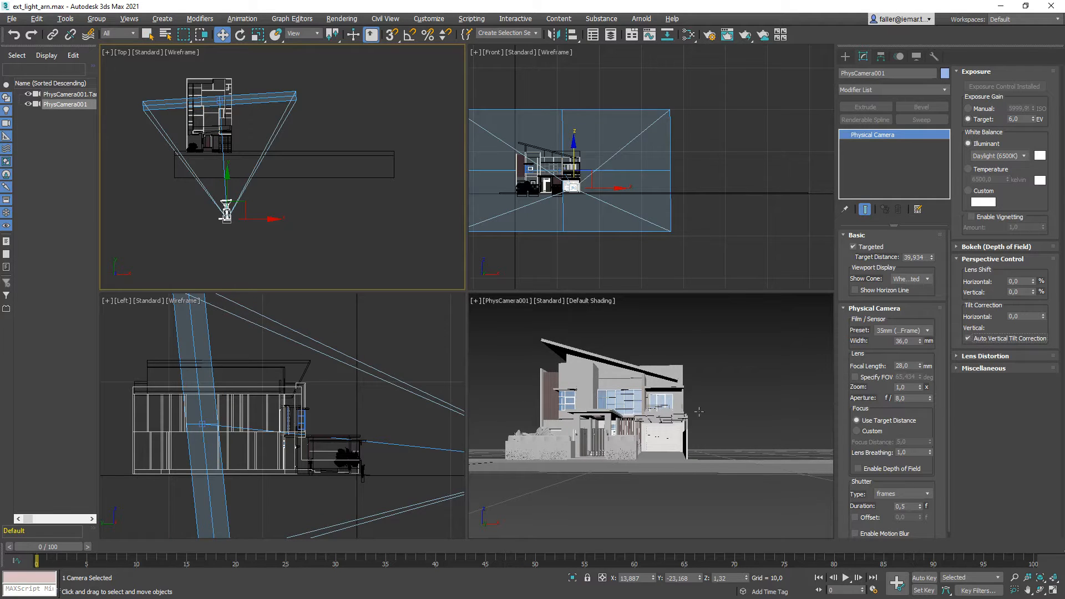
pyautogui.click(968, 339)
pyautogui.click(967, 339)
pyautogui.click(740, 365)
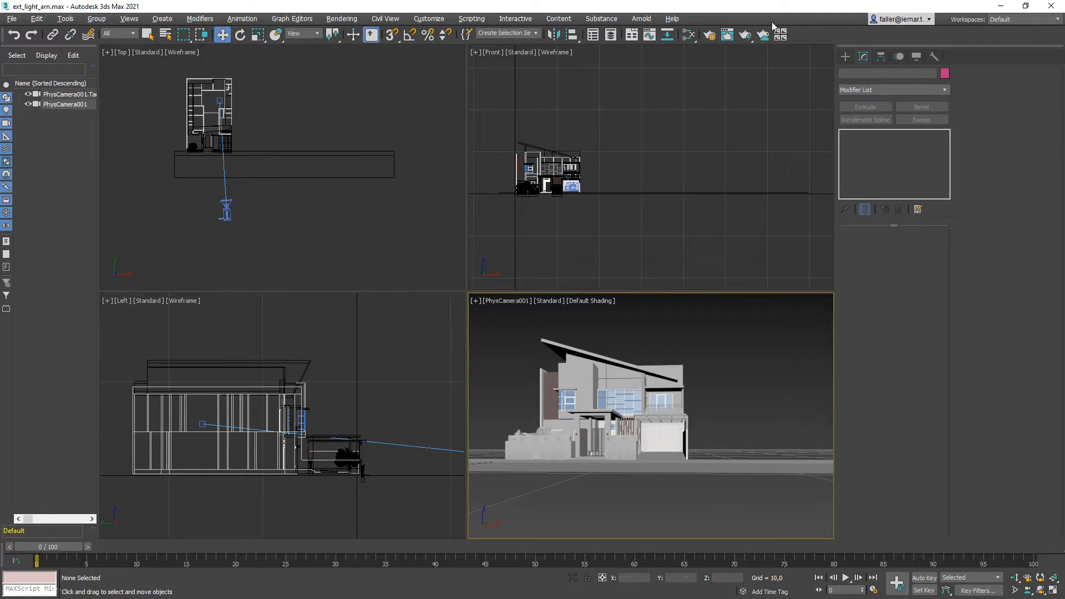
# - Set the Arnold render target to ActiveShade Mode and lock the view to render to Quad 4 - PhysCamera001
pyautogui.click(712, 36)
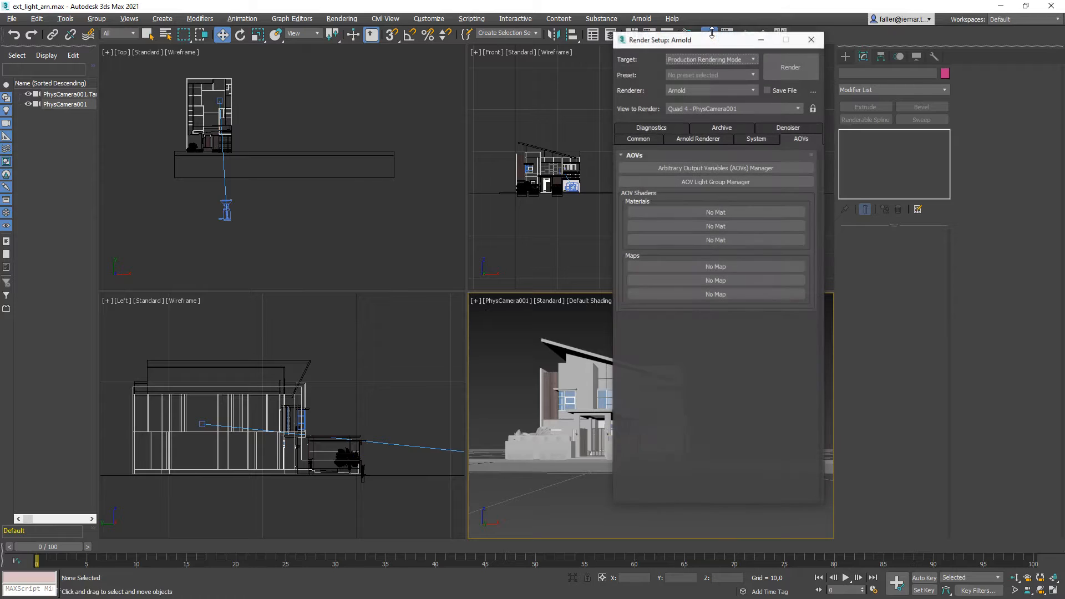
pyautogui.moveTo(712, 35); pyautogui.dragTo(458, 54)
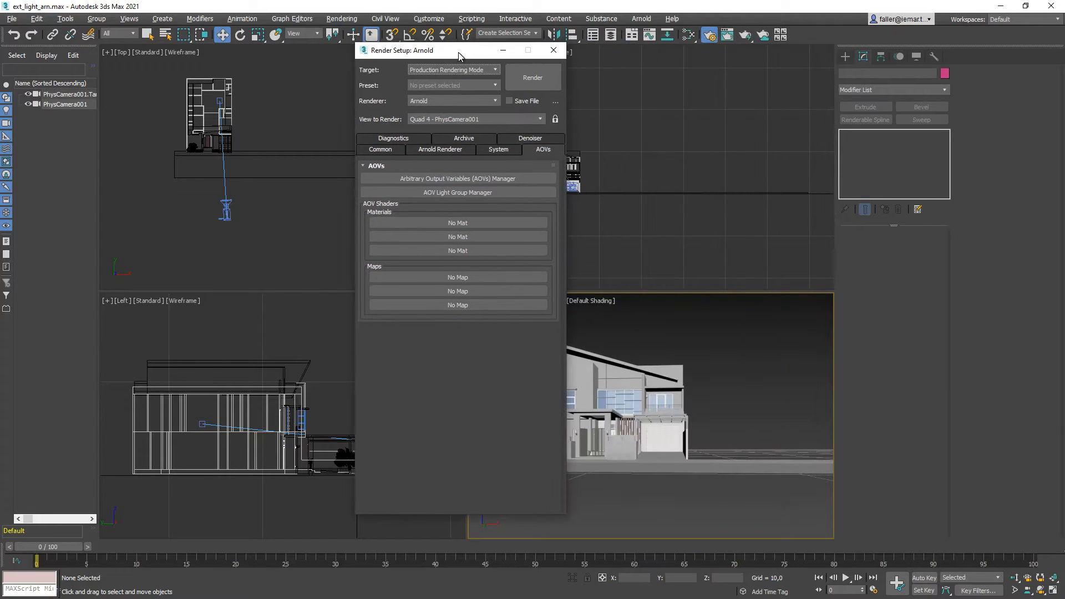
pyautogui.click(435, 71)
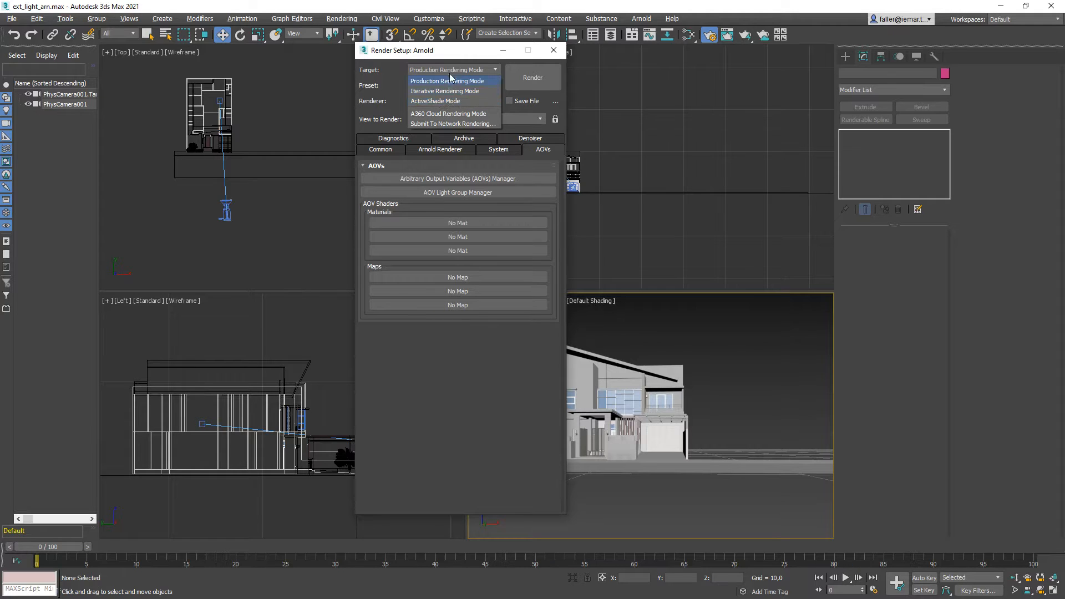
pyautogui.click(440, 101)
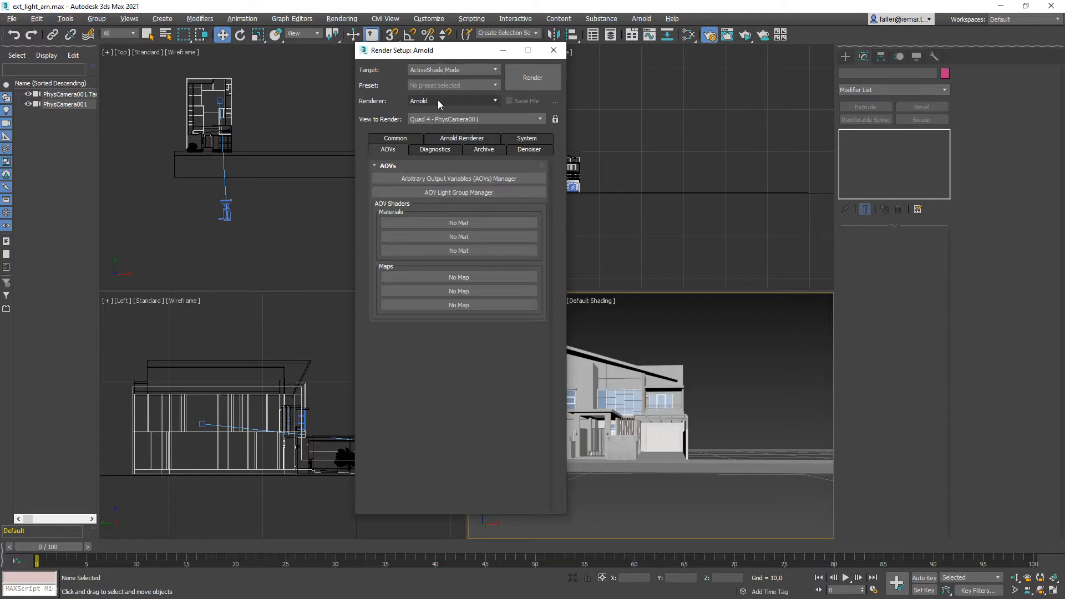
pyautogui.click(456, 138)
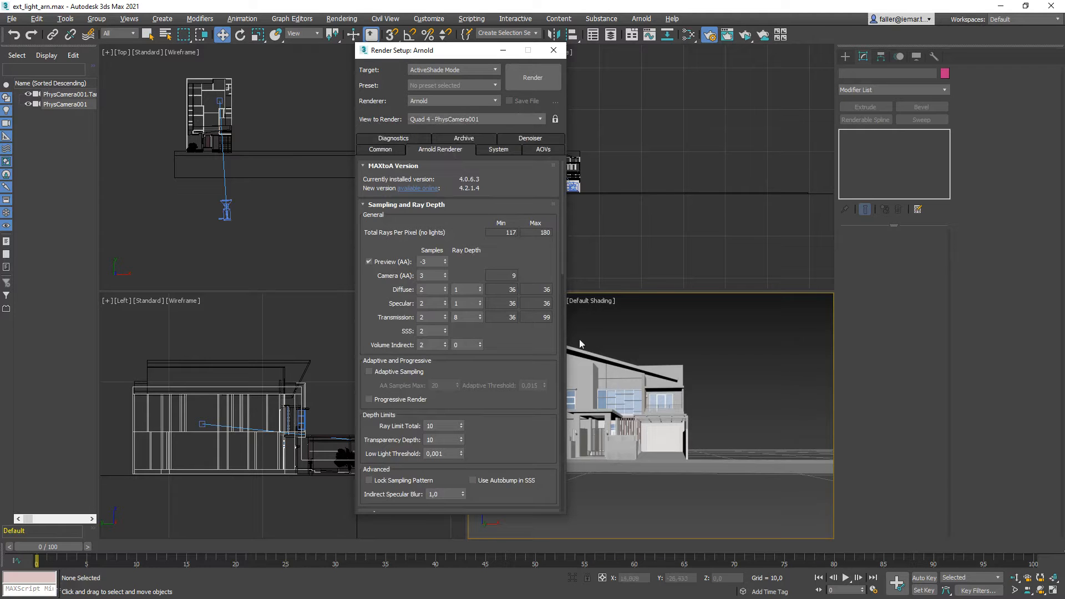
pyautogui.click(555, 119)
pyautogui.click(634, 147)
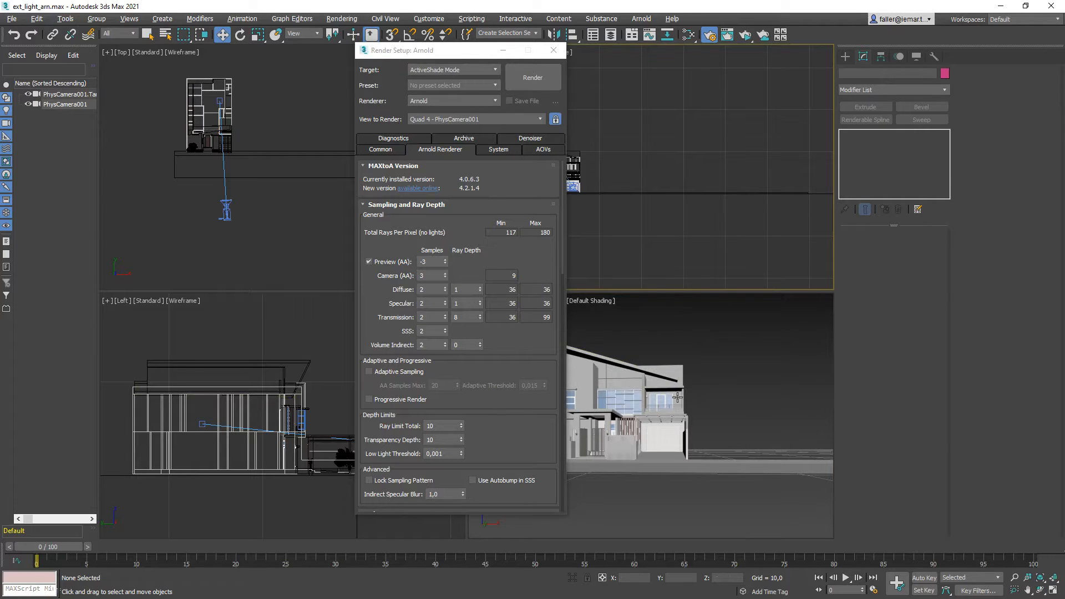
pyautogui.click(744, 363)
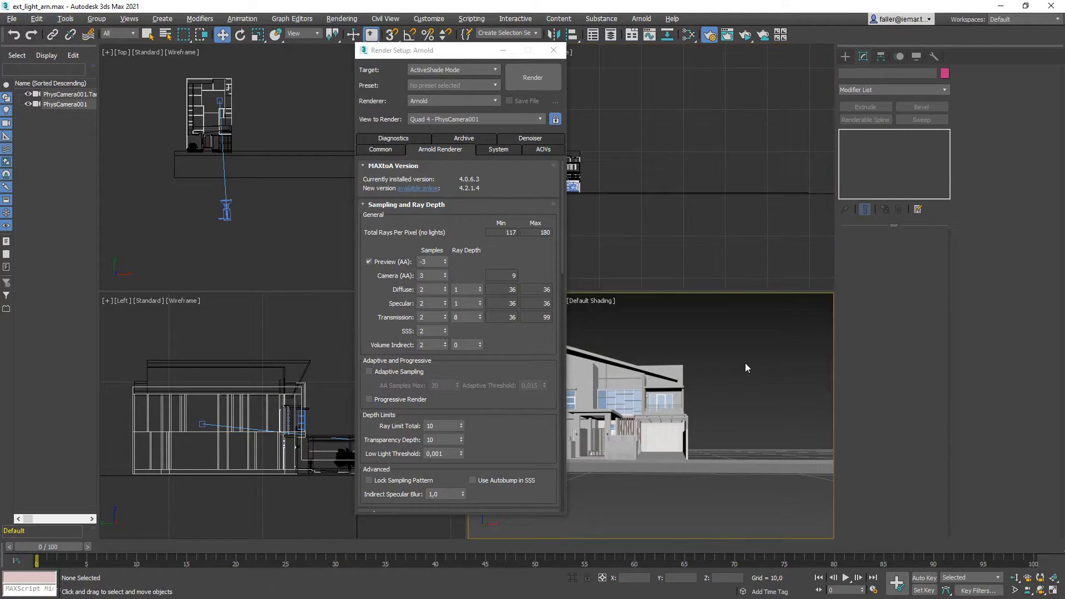
# - Run a first ActiveShade test render, close it and change the output size to Custom, 640 × 480
pyautogui.click(534, 78)
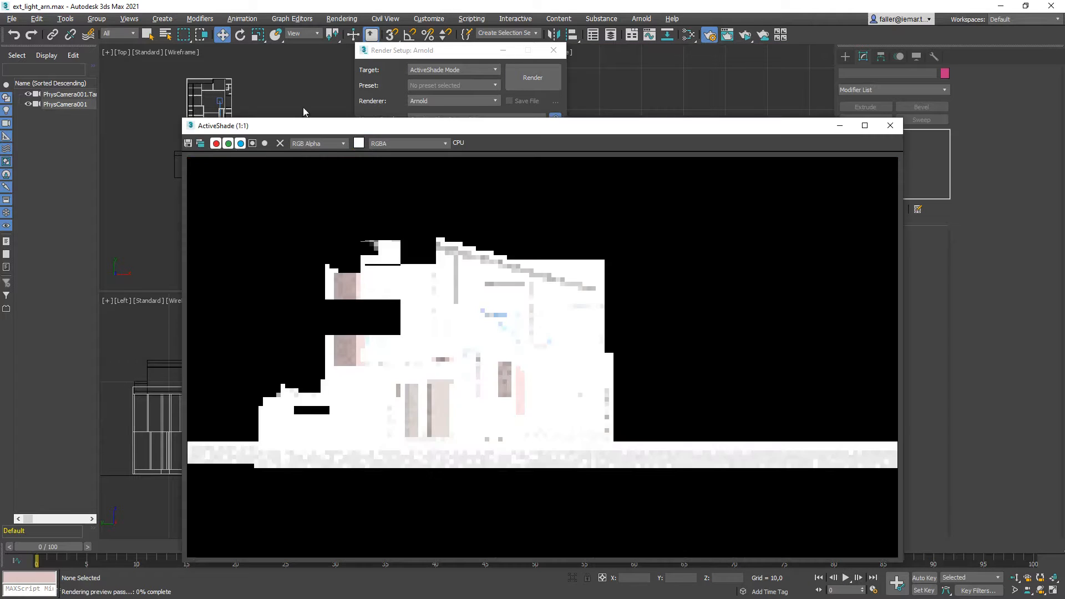
pyautogui.moveTo(495, 129); pyautogui.dragTo(520, 65)
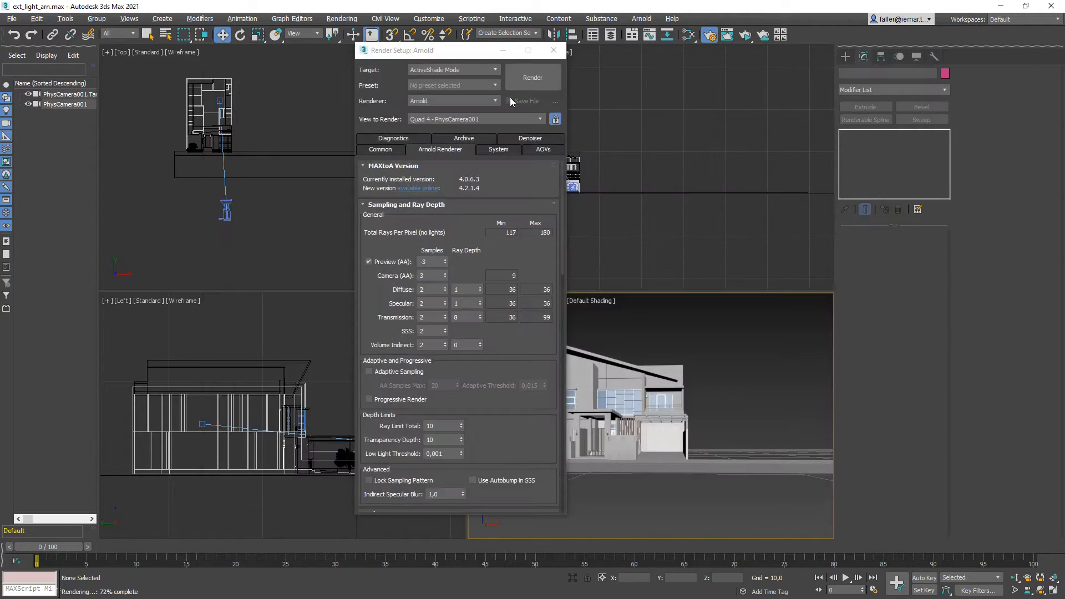
pyautogui.click(383, 150)
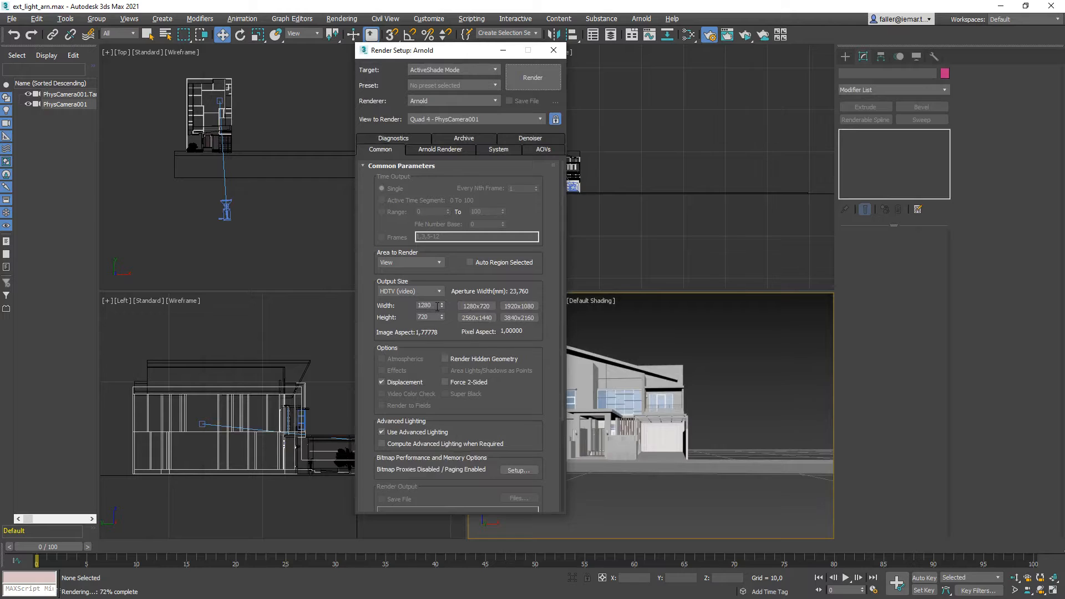
pyautogui.click(421, 292)
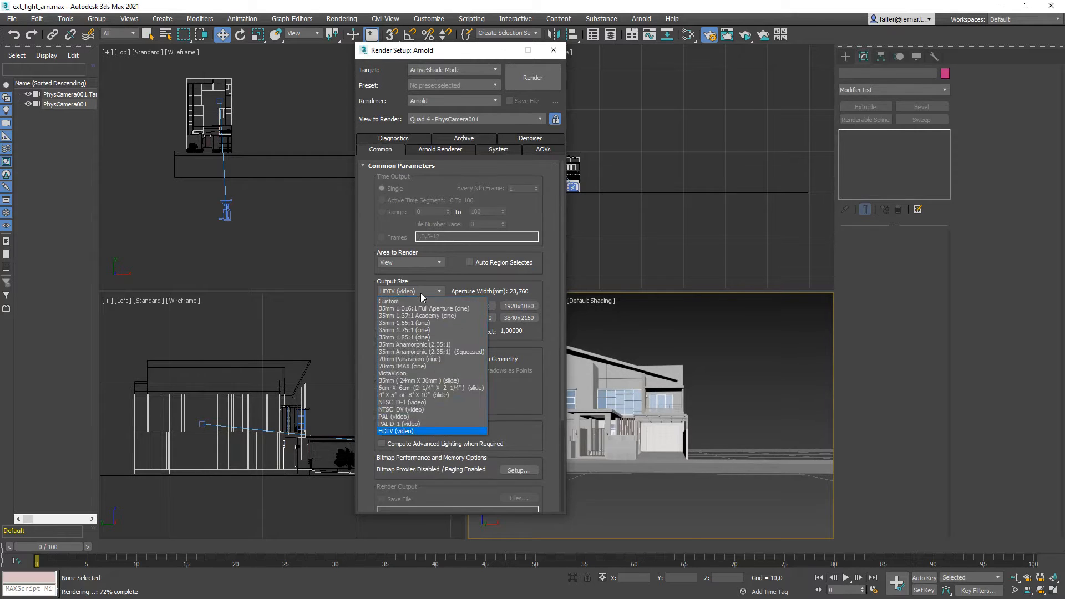
pyautogui.click(410, 301)
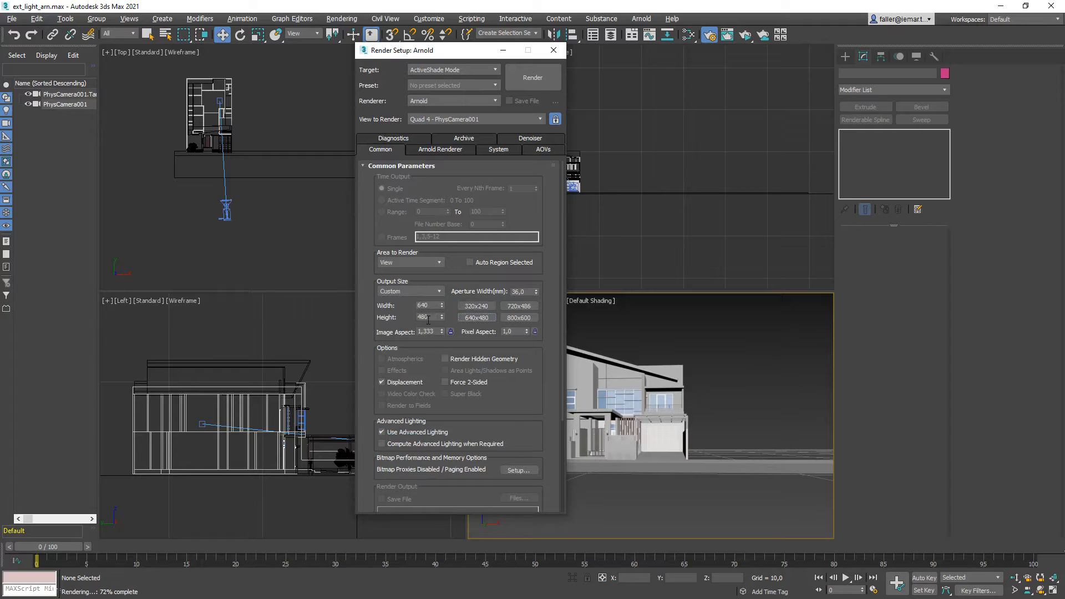
pyautogui.click(533, 79)
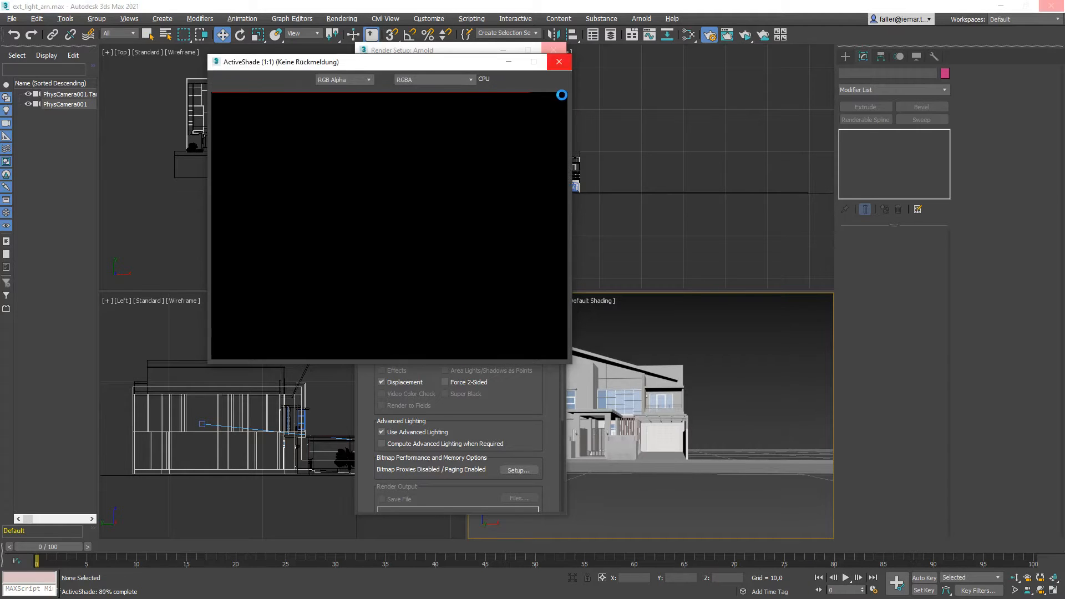
pyautogui.click(558, 62)
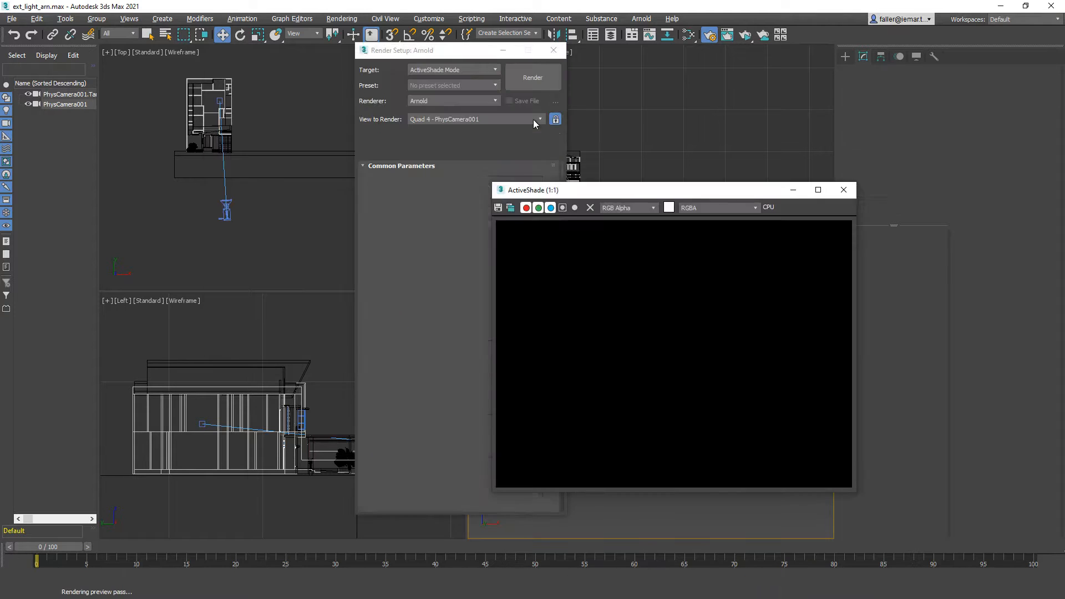
pyautogui.click(533, 119)
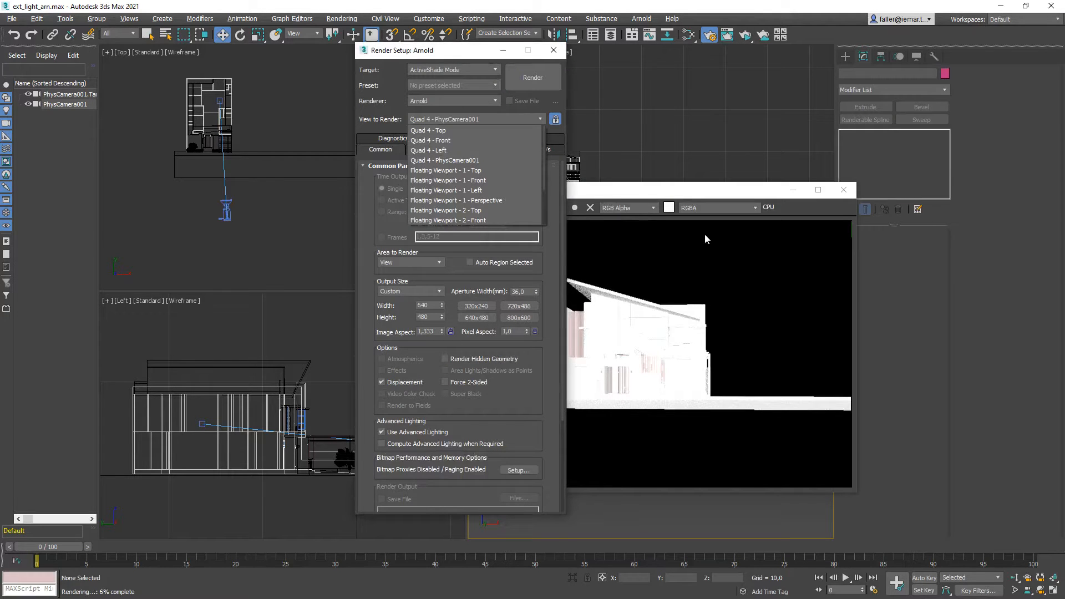
pyautogui.click(460, 52)
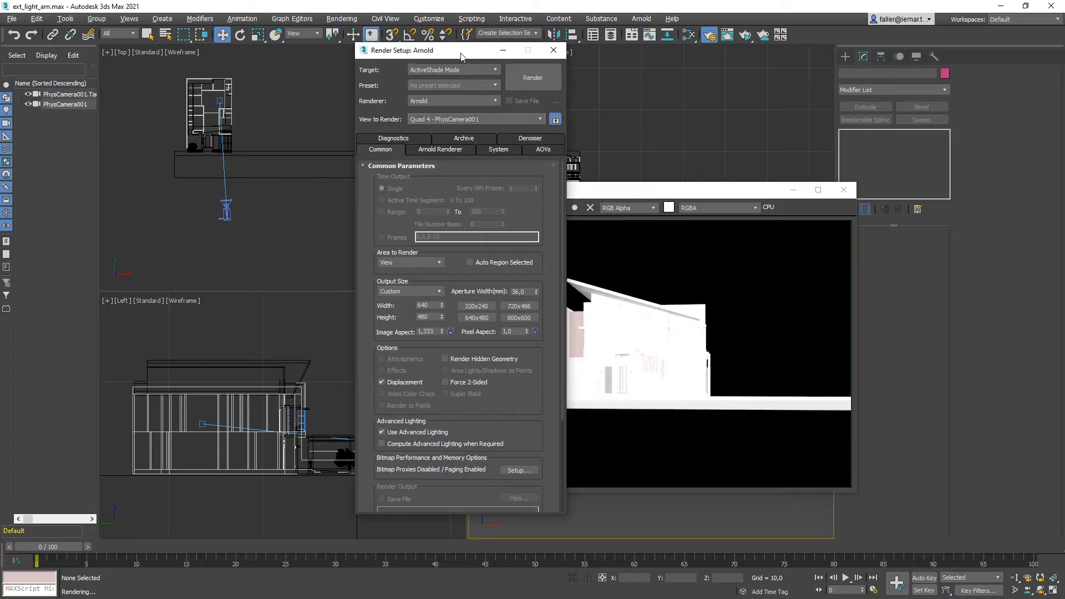
pyautogui.click(857, 192)
pyautogui.click(842, 190)
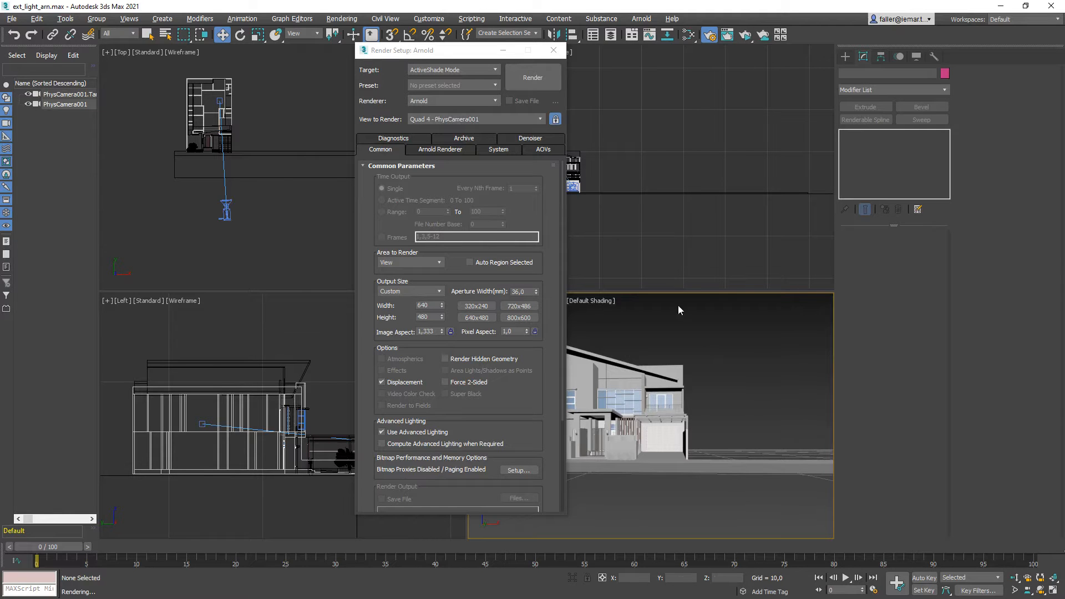
# - Start the ActiveShade render of the camera view, move its window off the camera viewport and close the render setup
pyautogui.moveTo(516, 55); pyautogui.dragTo(360, 72)
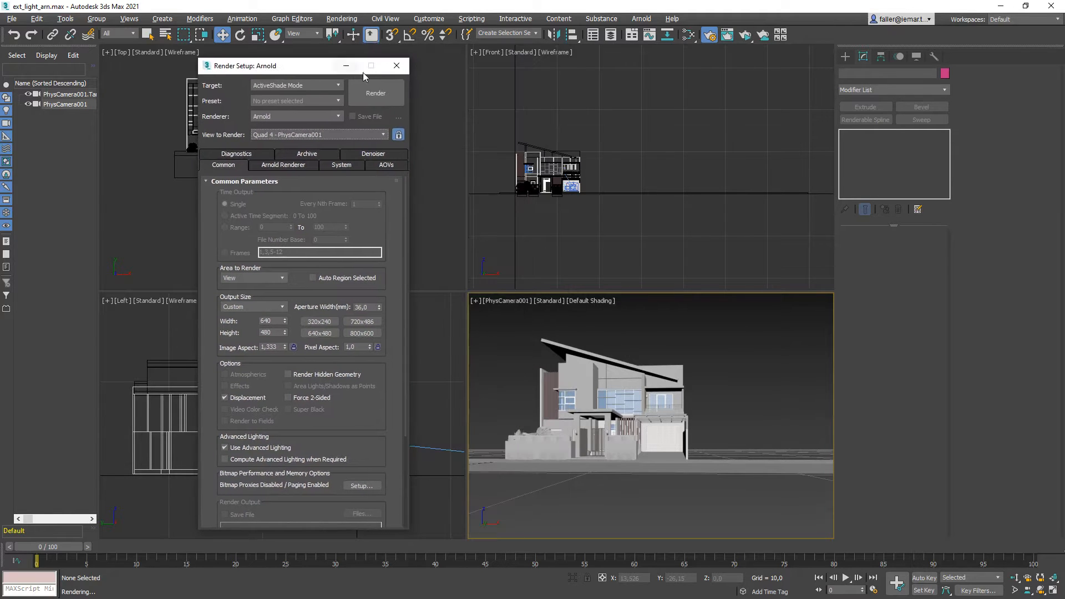
pyautogui.click(374, 88)
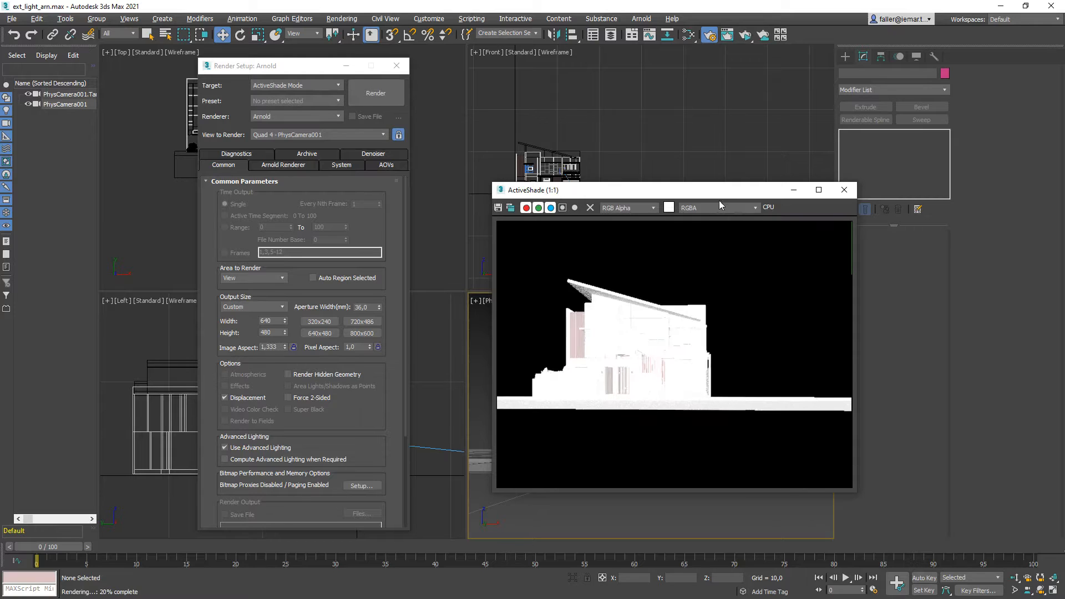
pyautogui.moveTo(715, 197); pyautogui.dragTo(891, 257)
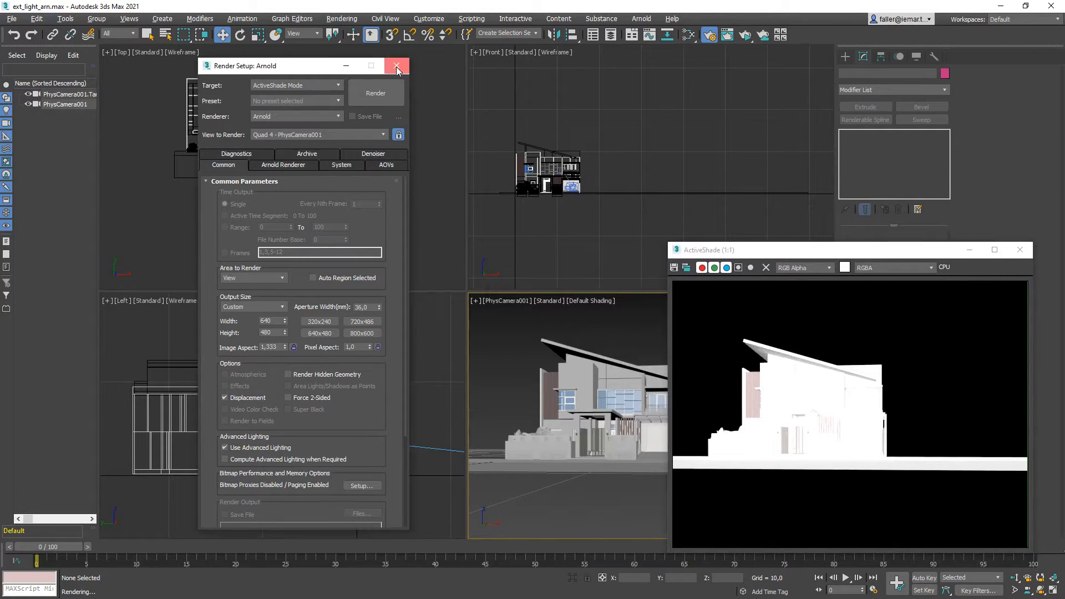
pyautogui.click(396, 67)
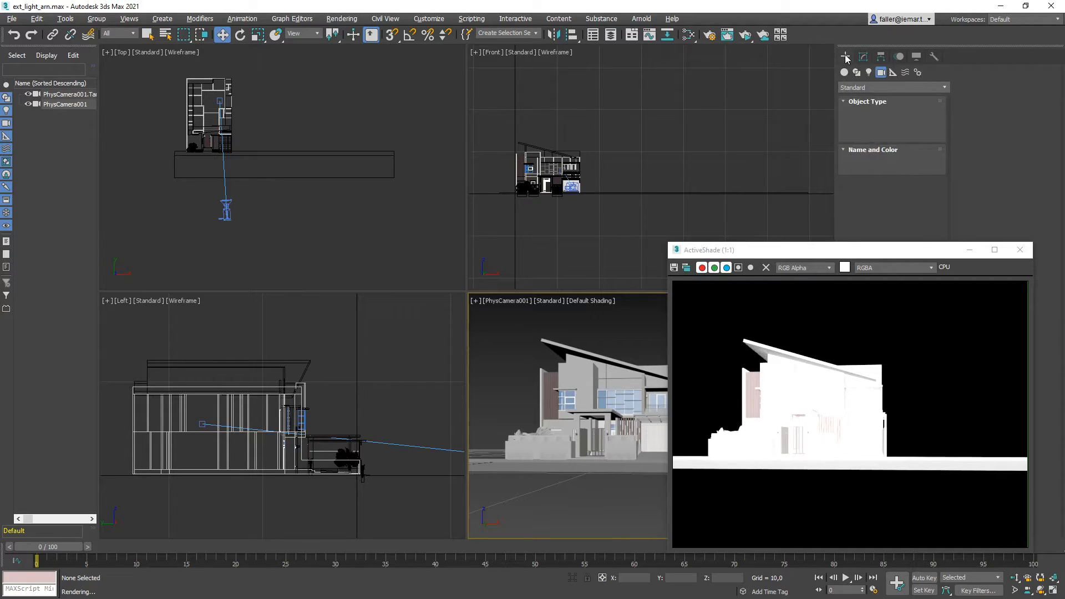
# - Create an Arnold quad light in the top view, on the street side to the left of the physical camera
pyautogui.click(868, 73)
pyautogui.moveTo(888, 255); pyautogui.dragTo(677, 253)
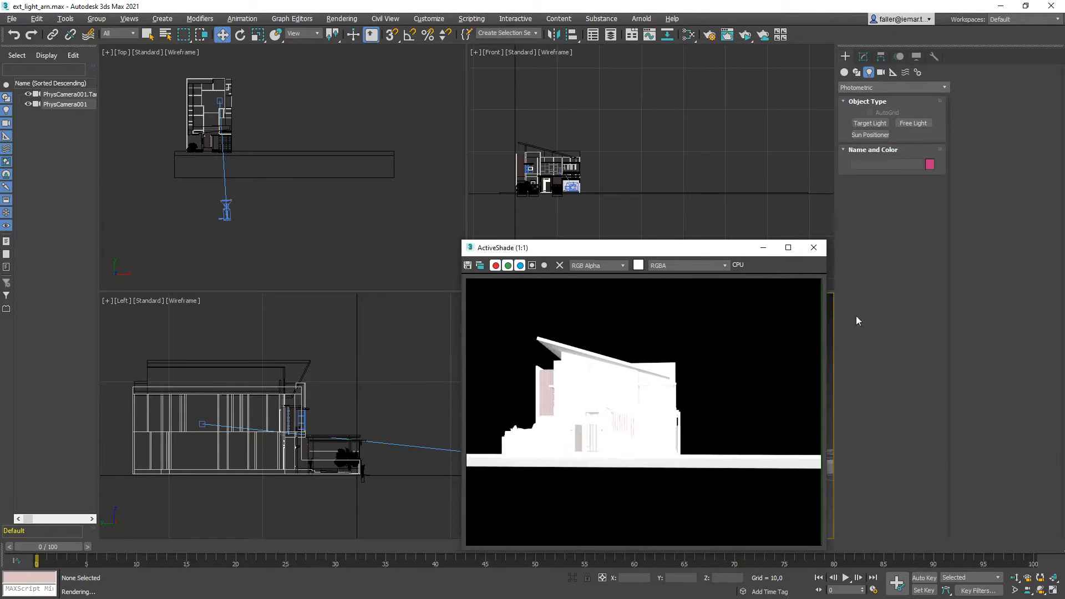
pyautogui.click(869, 73)
pyautogui.click(868, 87)
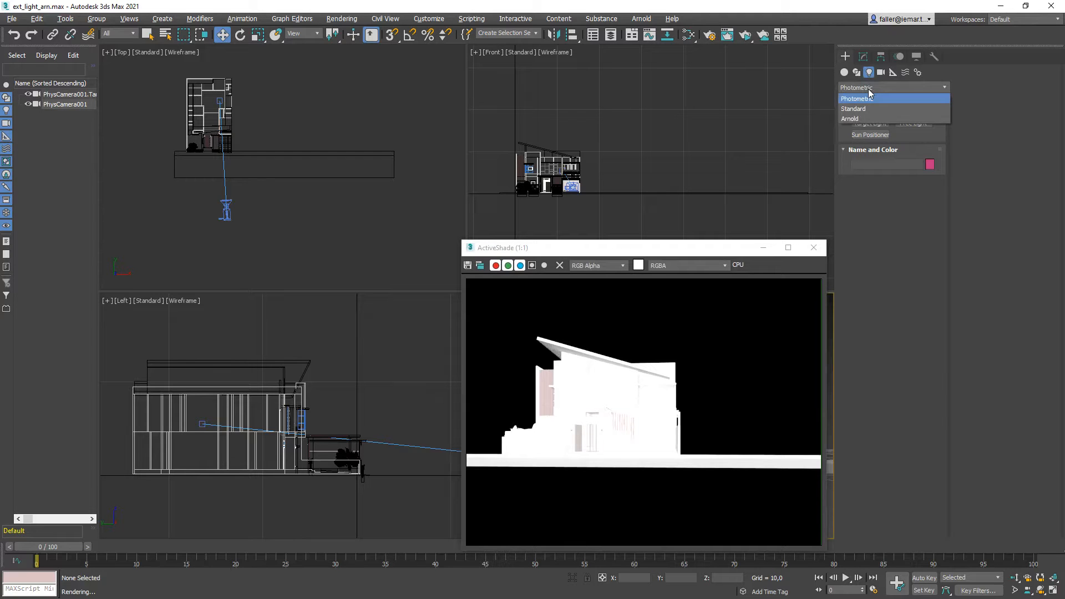
pyautogui.click(851, 119)
pyautogui.click(866, 124)
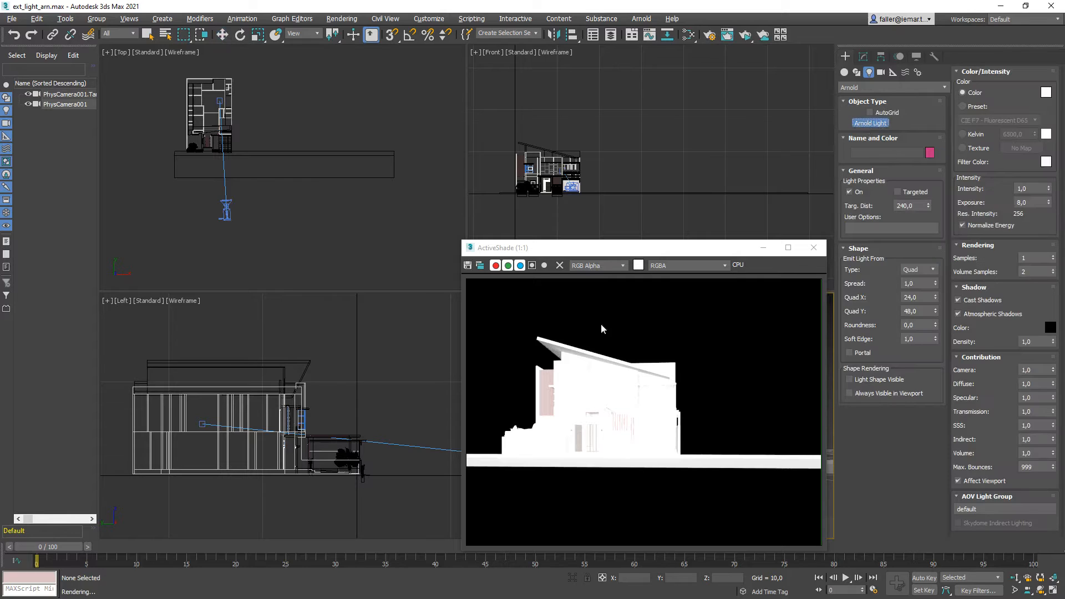
pyautogui.click(168, 215)
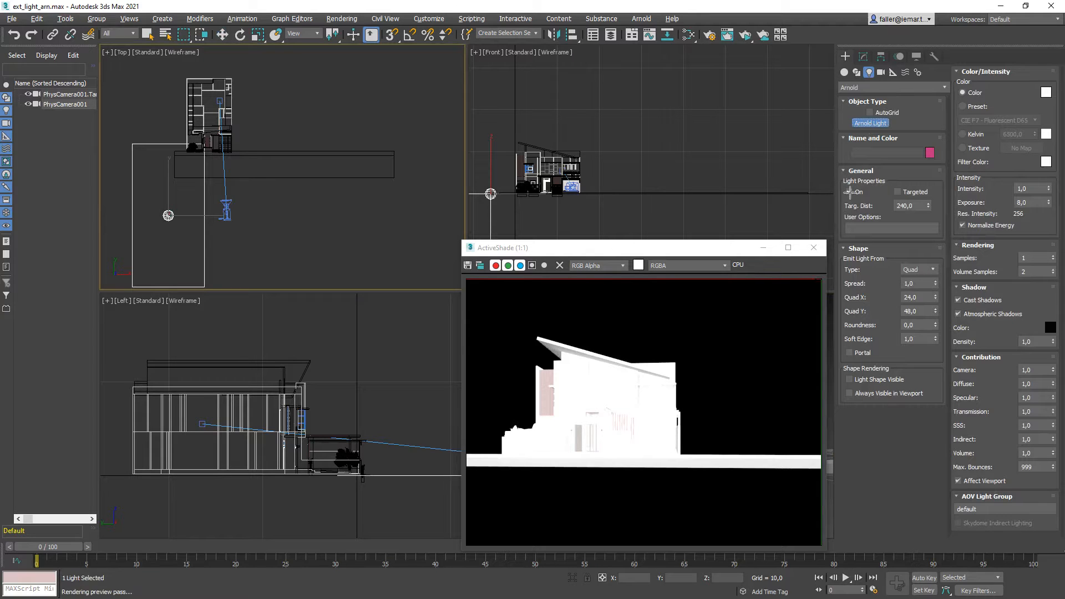
# - Switch the new Arnold light off, end light creation and deselect it
pyautogui.click(850, 192)
pyautogui.click(850, 192)
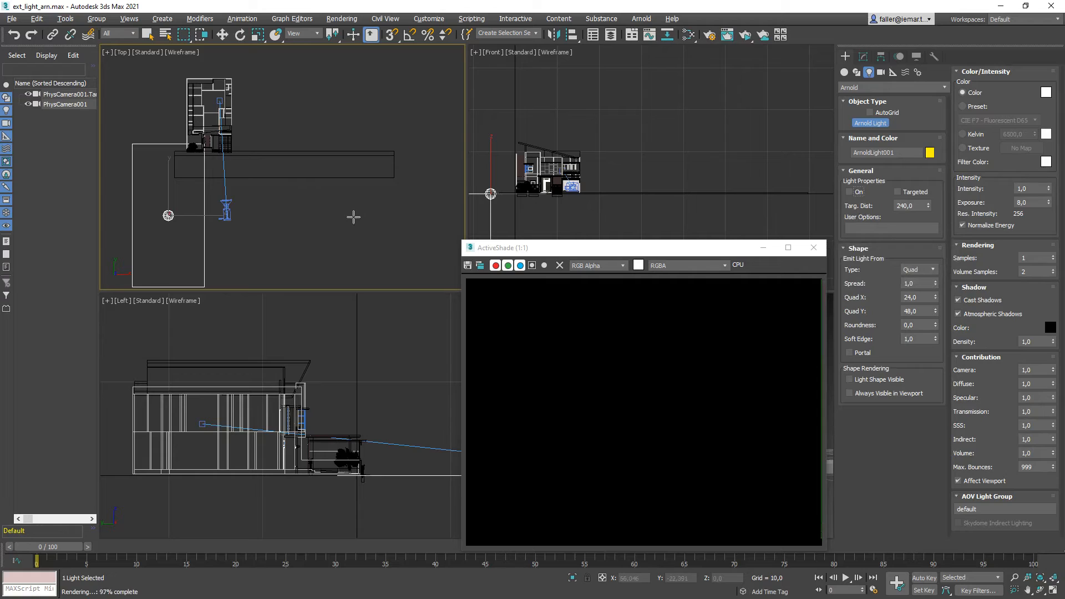
pyautogui.press('w')
pyautogui.click(339, 224)
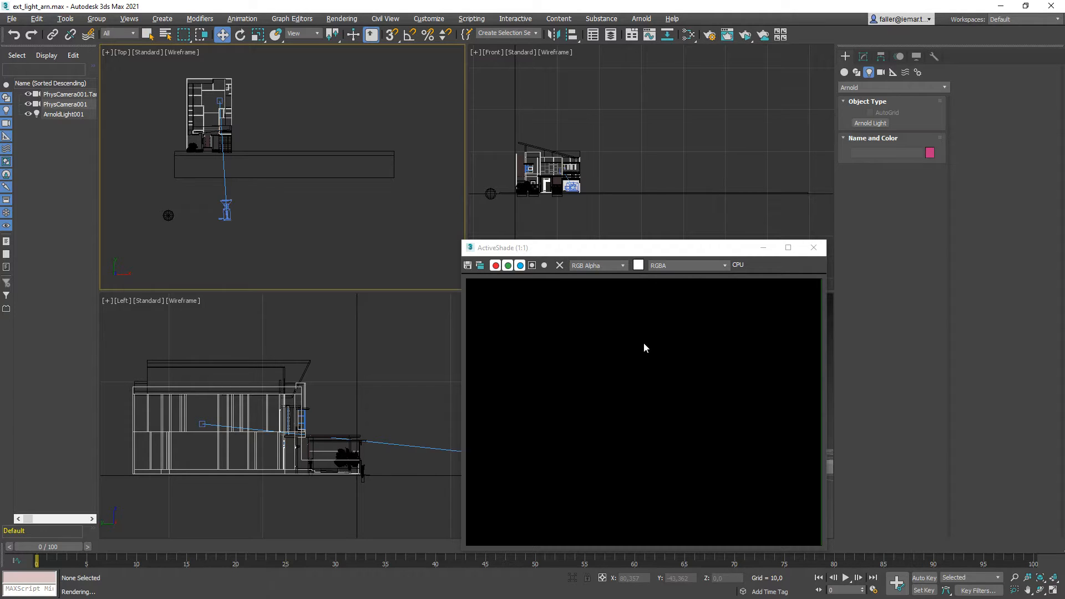
# - Change the environment background color to white and close the environment settings
pyautogui.click(341, 18)
pyautogui.click(351, 161)
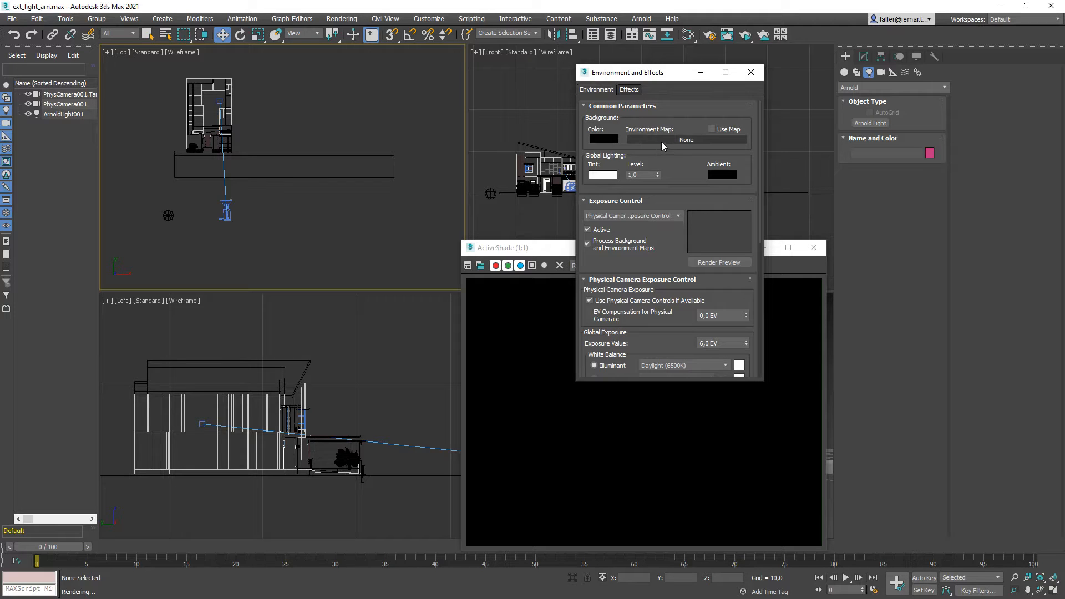
pyautogui.click(602, 142)
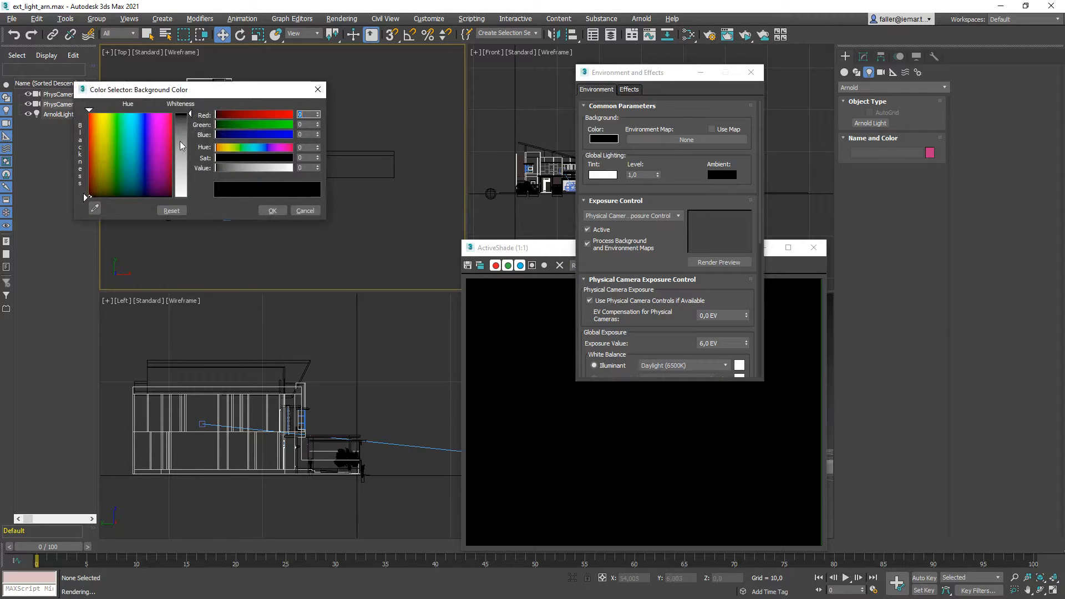
pyautogui.moveTo(189, 141); pyautogui.dragTo(191, 207)
pyautogui.click(269, 212)
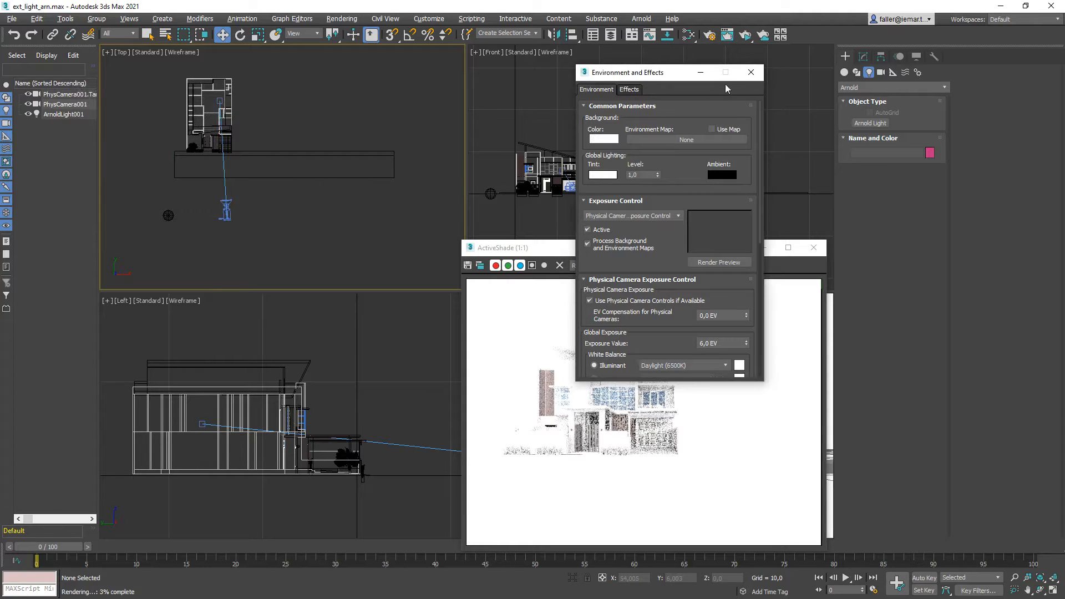
pyautogui.click(750, 74)
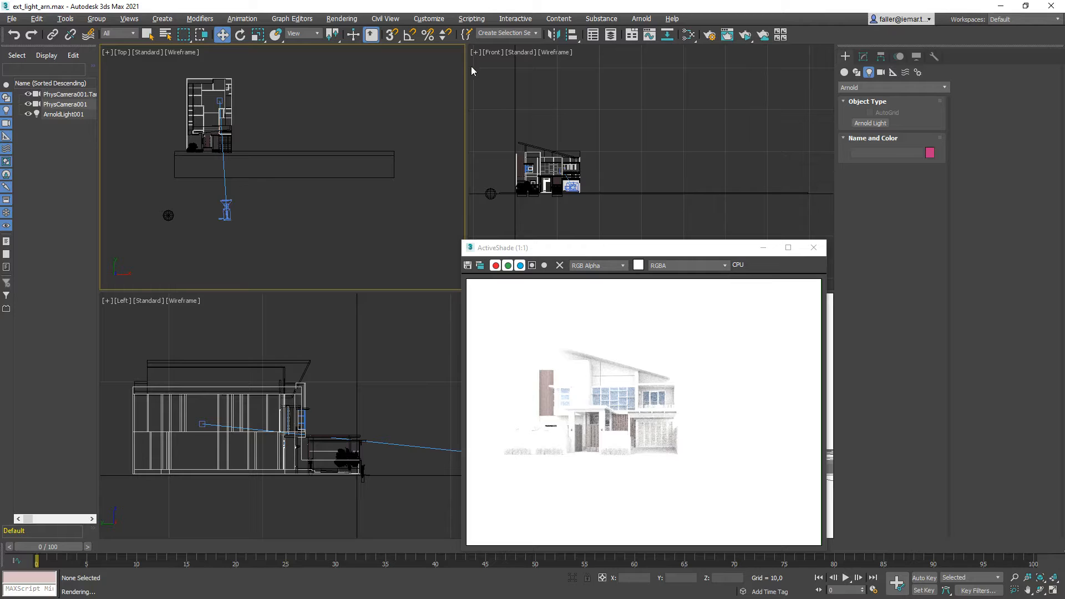
# - Select the physical camera in the top view and open its target exposure value for editing
pyautogui.click(230, 209)
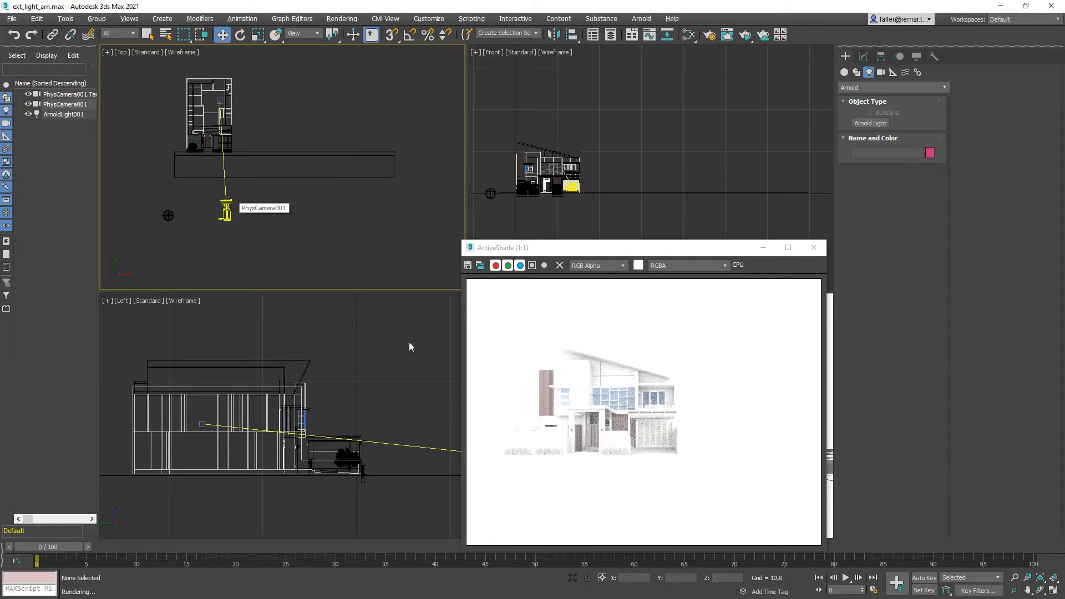
pyautogui.click(422, 229)
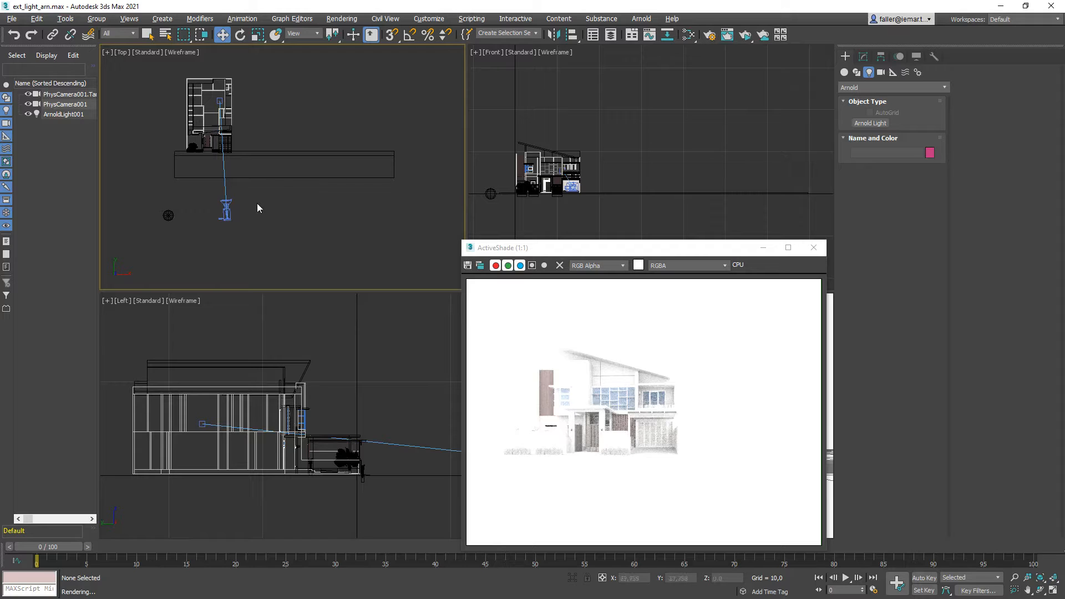
pyautogui.click(227, 208)
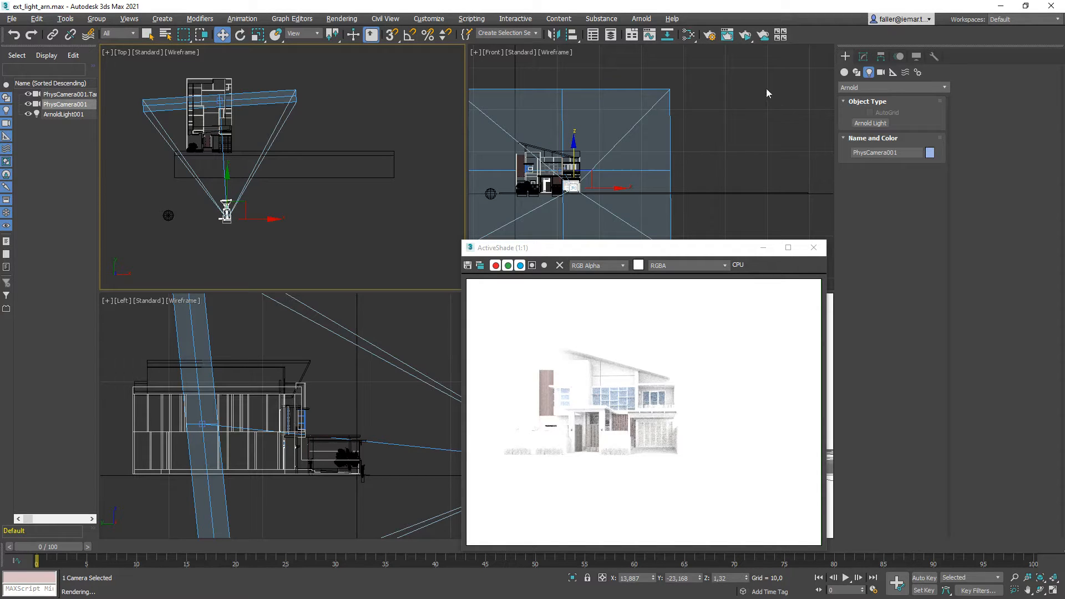
pyautogui.click(863, 58)
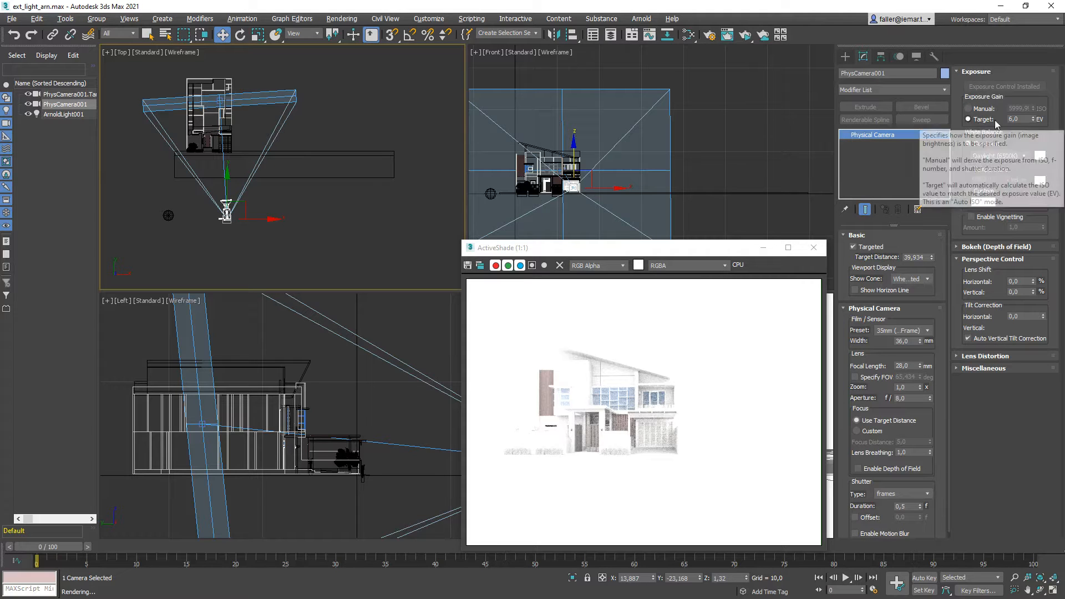
pyautogui.doubleClick(1019, 119)
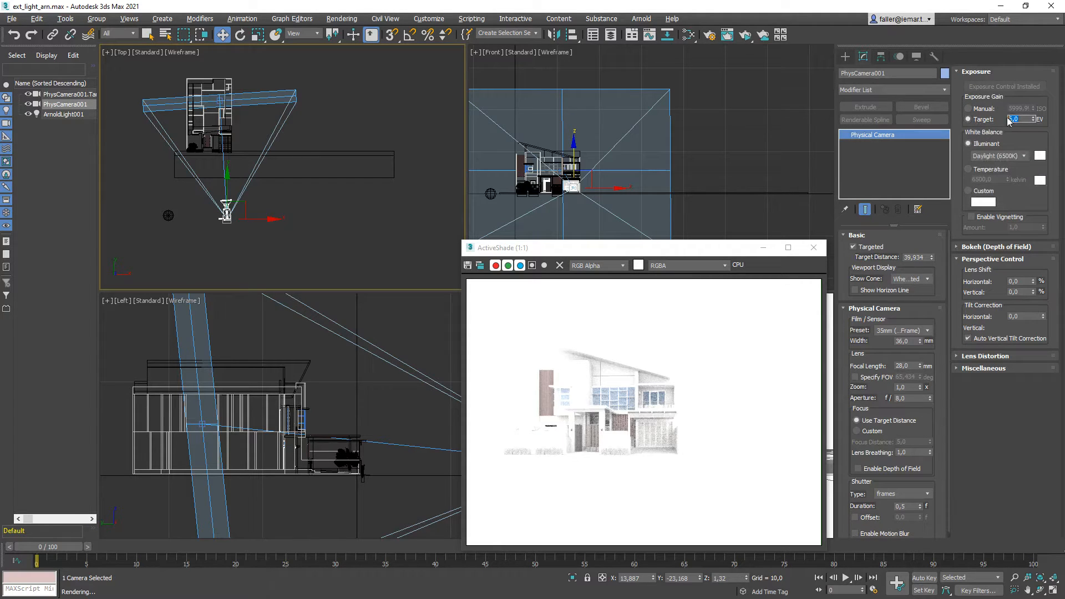
pyautogui.click(1019, 118)
pyautogui.click(1020, 132)
# - Select the Arnold quad light beside the camera in the top view and toggle its On property
pyautogui.click(168, 214)
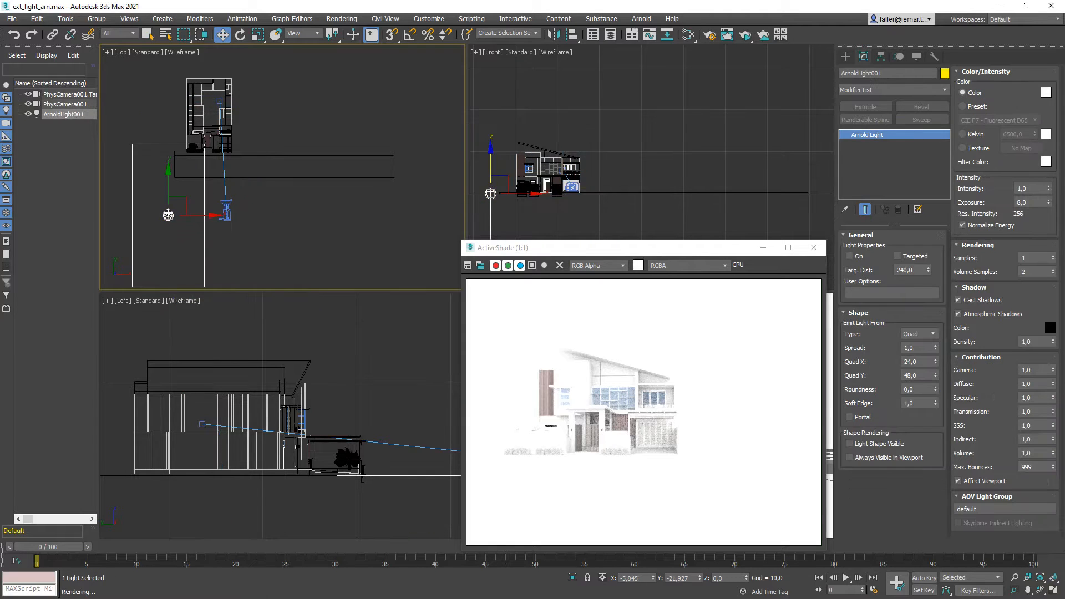
pyautogui.click(849, 256)
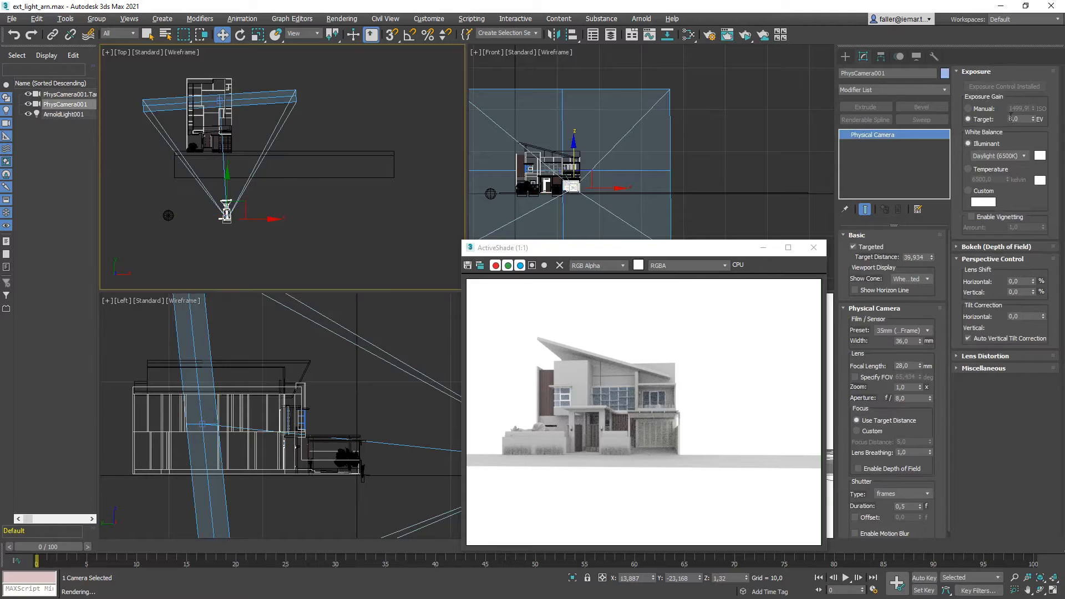
# - Set the physical camera's target exposure to 10 EV and shift the ActiveShade window to reveal the camera viewport
pyautogui.moveTo(1021, 120); pyautogui.dragTo(943, 136)
pyautogui.write('10')
pyautogui.moveTo(651, 249); pyautogui.dragTo(619, 248)
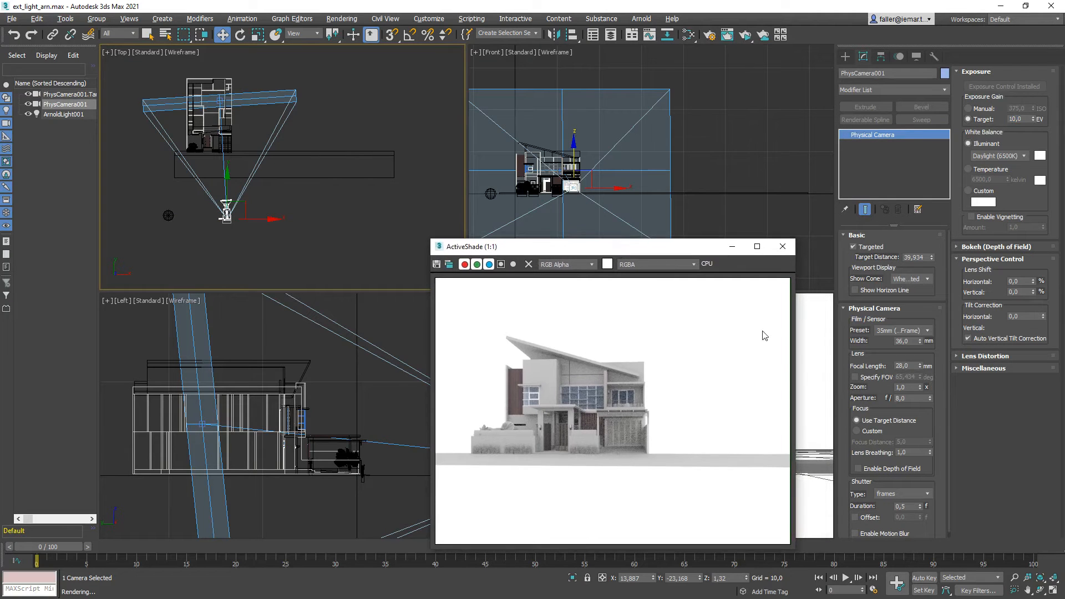
pyautogui.rightClick(819, 341)
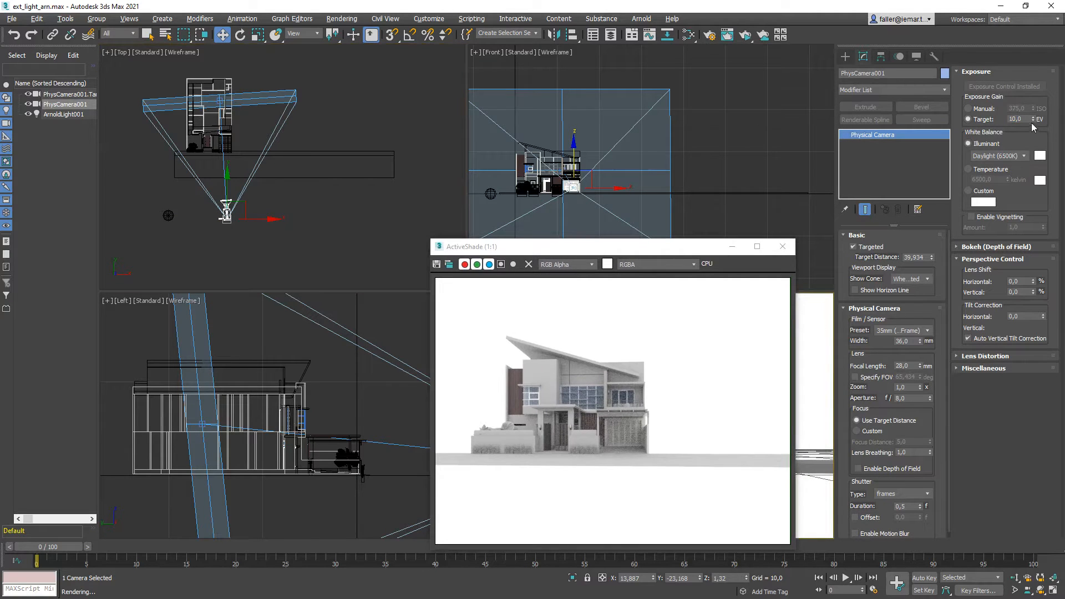
# - Set the physical camera's target exposure to 8 EV and deselect the camera
pyautogui.doubleClick(1024, 120)
pyautogui.write('8')
pyautogui.click(247, 205)
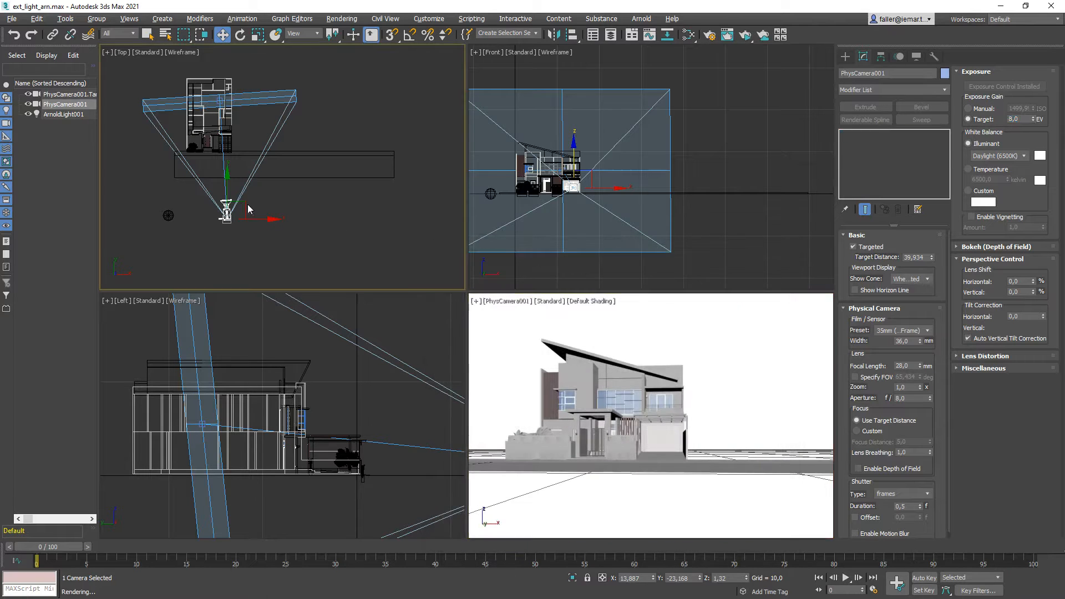
# - Move the physical camera closer to the house in the top view and fine-tune its framing, ending near X 11.9, Y -18.9, Z 1.6
pyautogui.click(225, 211)
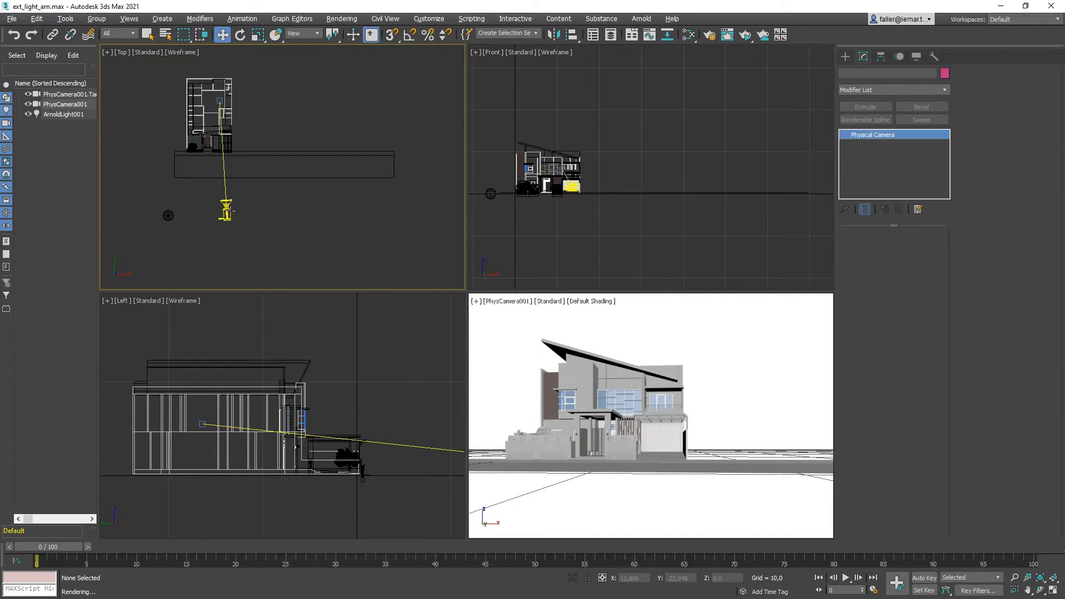
pyautogui.moveTo(240, 201); pyautogui.dragTo(235, 190)
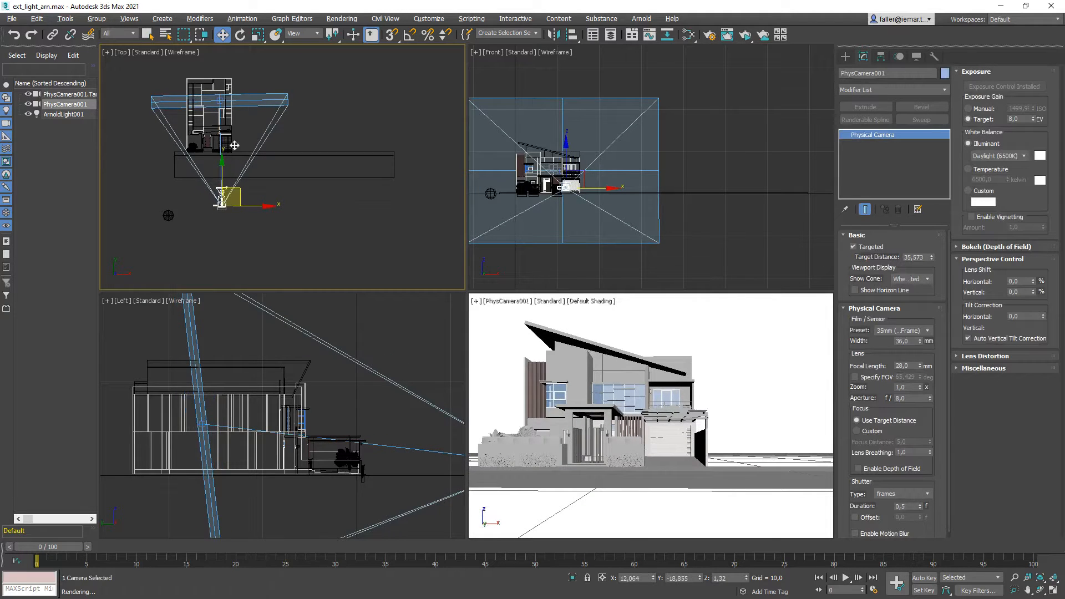
pyautogui.moveTo(631, 445)
pyautogui.mouseDown(button='middle')
pyautogui.moveTo(641, 434)
pyautogui.moveTo(624, 432)
pyautogui.mouseUp(button='middle')
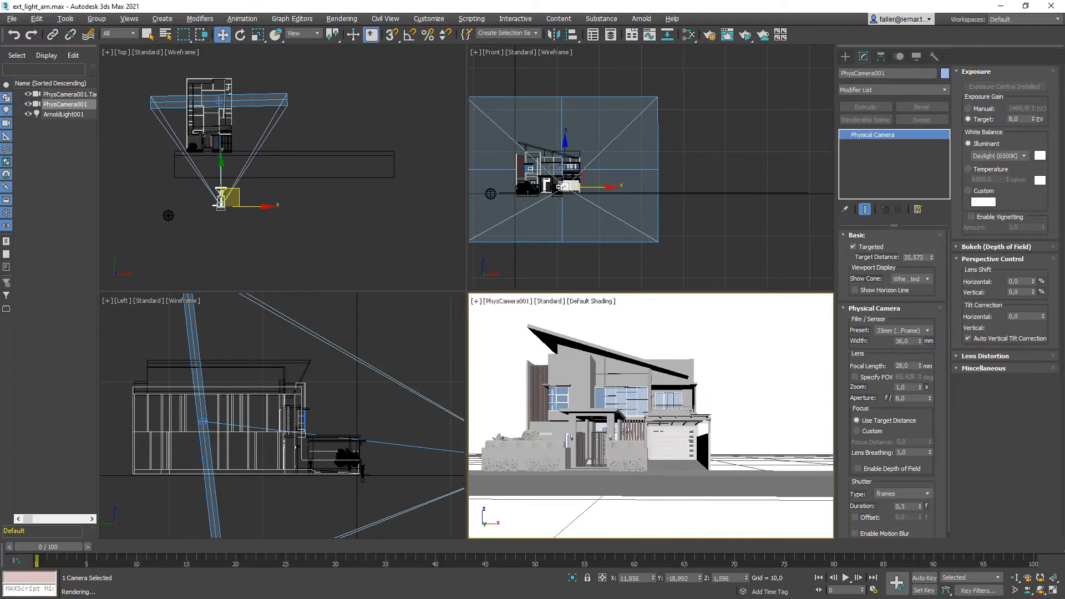
# - Shift the camera target sideways to about X 6.1 and bring the camera closer to the house, to about Y -16.4
pyautogui.click(209, 96)
pyautogui.click(216, 100)
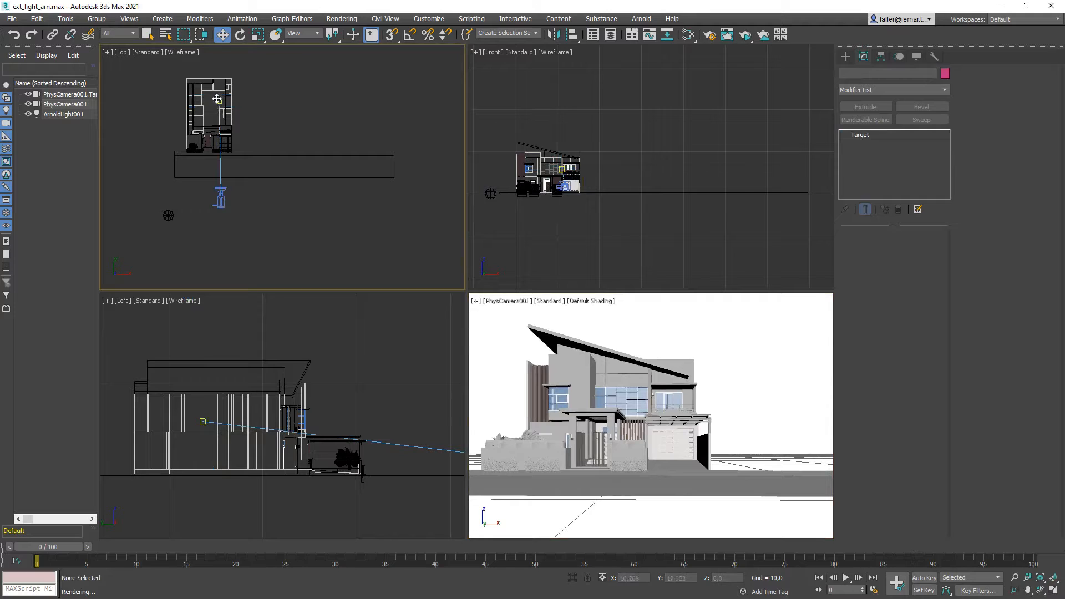
pyautogui.moveTo(244, 102); pyautogui.dragTo(230, 102)
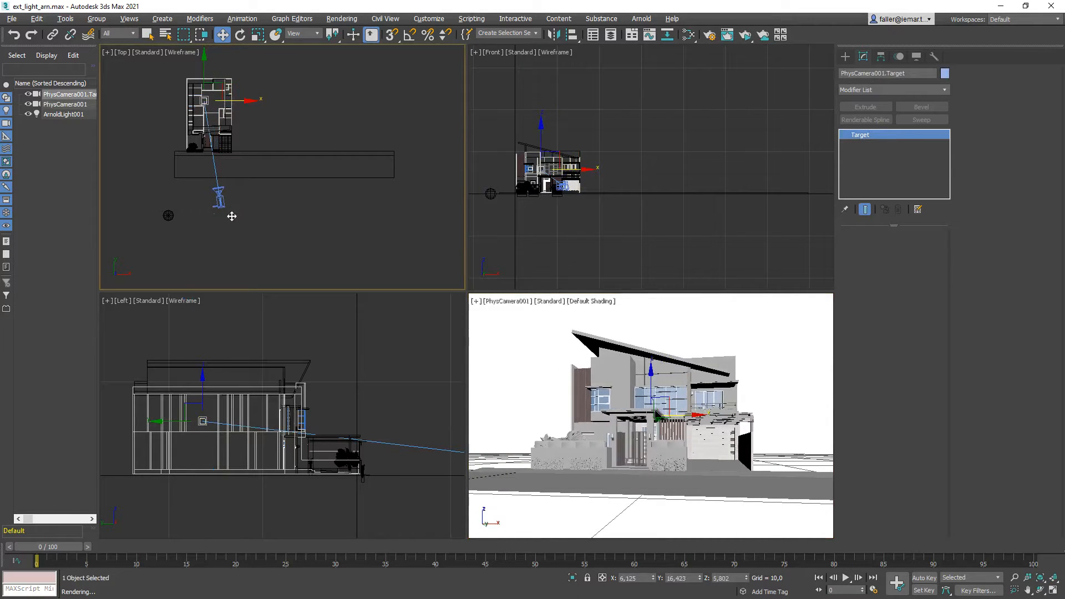
pyautogui.click(220, 200)
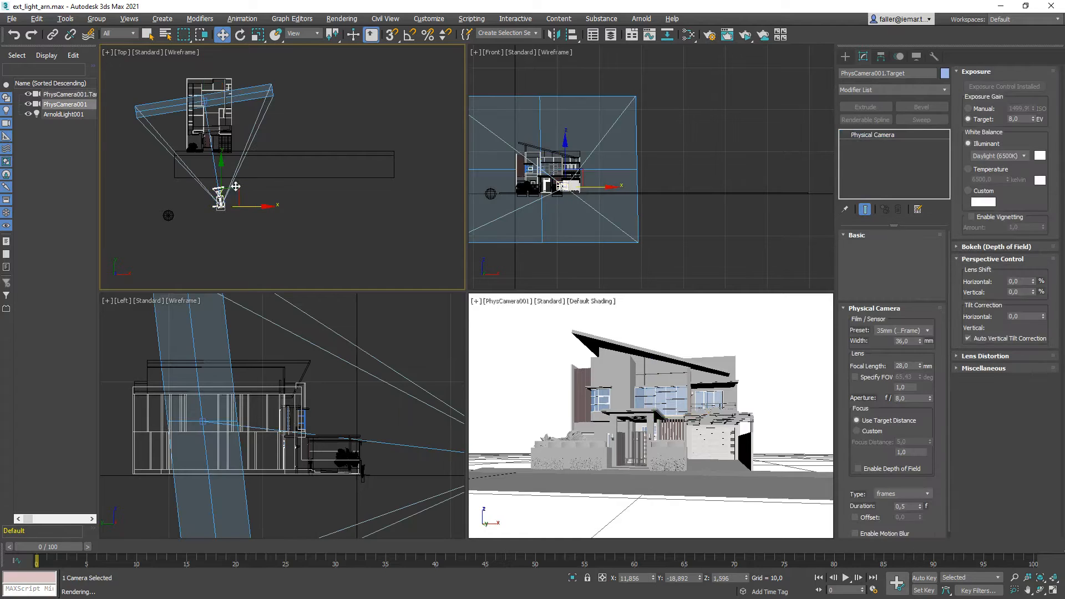
pyautogui.moveTo(236, 185); pyautogui.dragTo(236, 179)
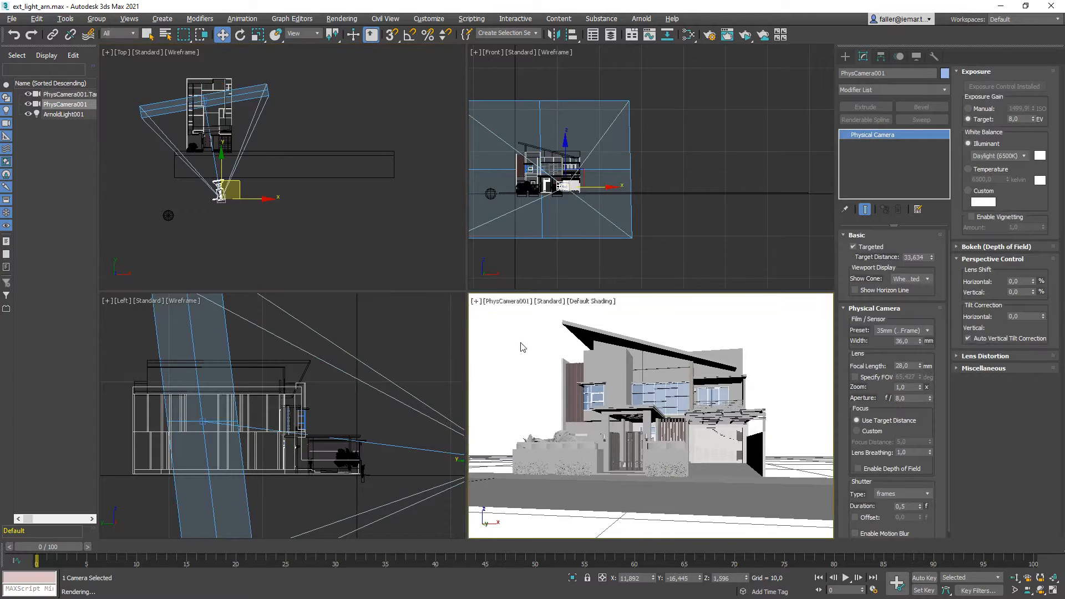
# - Start the ActiveShade render of the reframed camera view and reposition its window
pyautogui.click(745, 35)
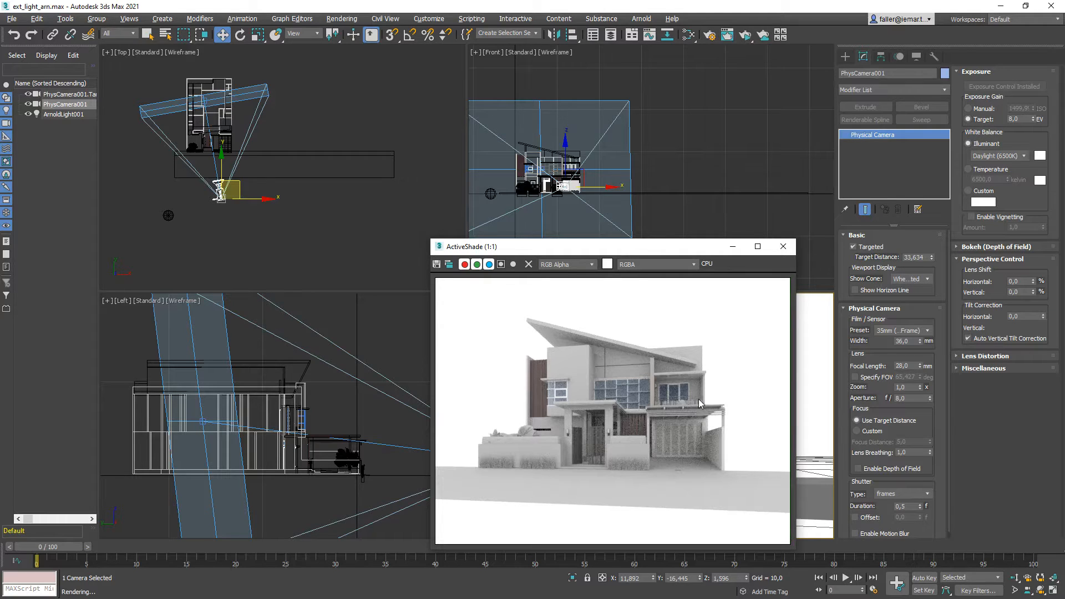
pyautogui.moveTo(675, 253)
pyautogui.mouseDown()
pyautogui.moveTo(654, 247)
pyautogui.moveTo(695, 254)
pyautogui.mouseUp()
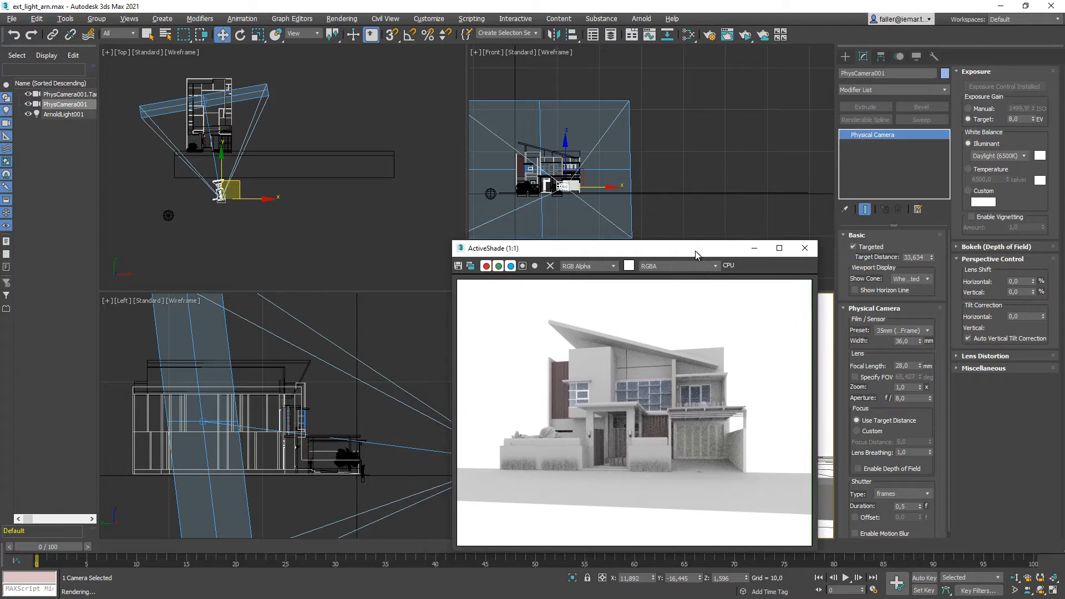
# - Open the environment settings and the Slate Material Editor, arranging the editor so its map browser and the environment map slot are both accessible
pyautogui.click(342, 19)
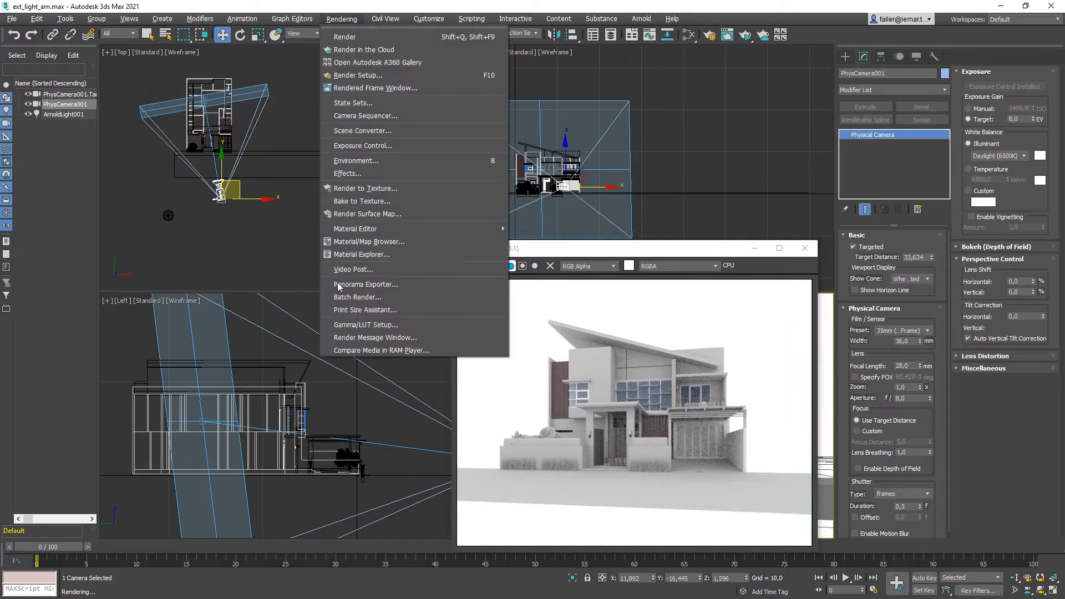
pyautogui.click(348, 161)
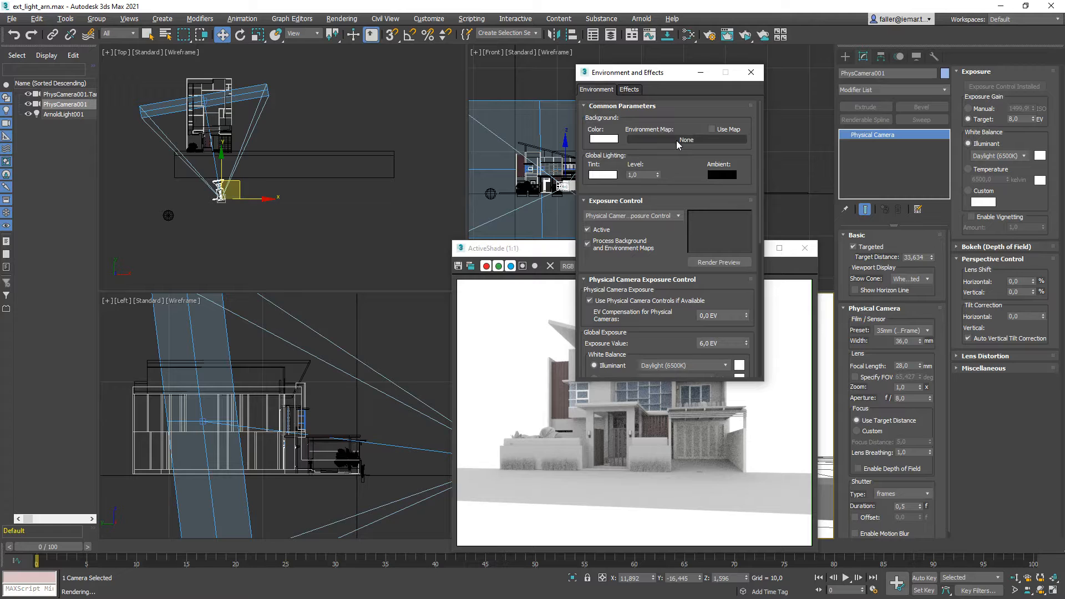
pyautogui.press('m')
pyautogui.moveTo(561, 55); pyautogui.dragTo(419, 67)
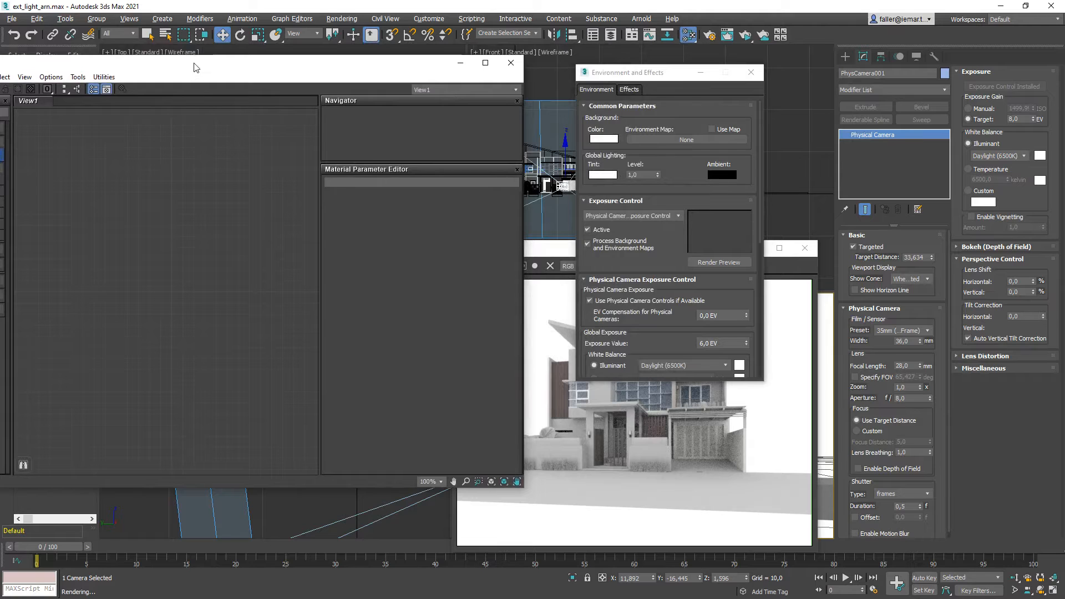
pyautogui.moveTo(195, 67); pyautogui.dragTo(238, 62)
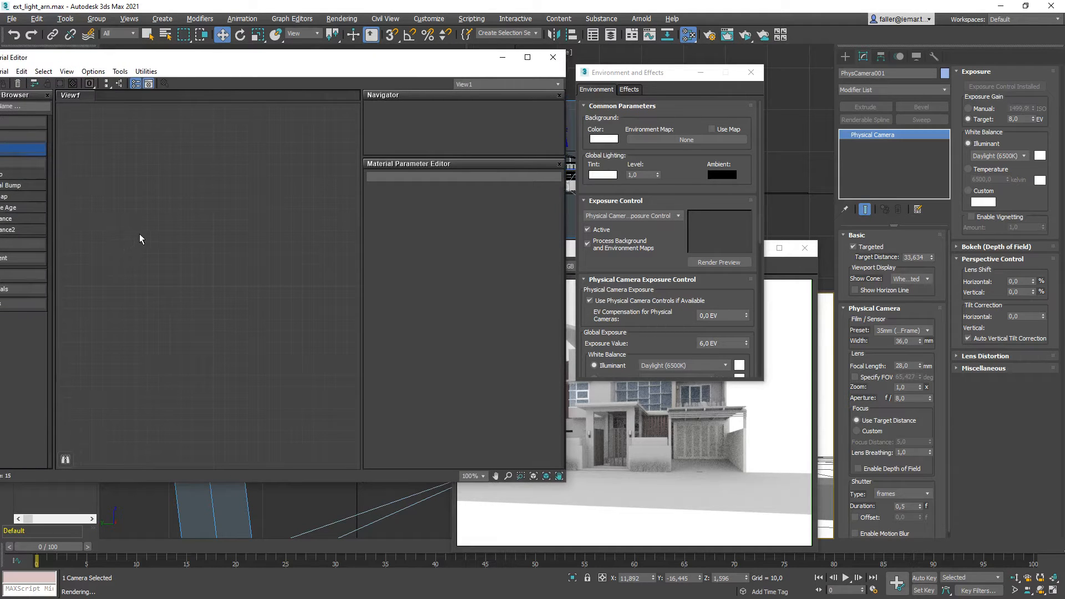
pyautogui.moveTo(175, 56); pyautogui.dragTo(188, 57)
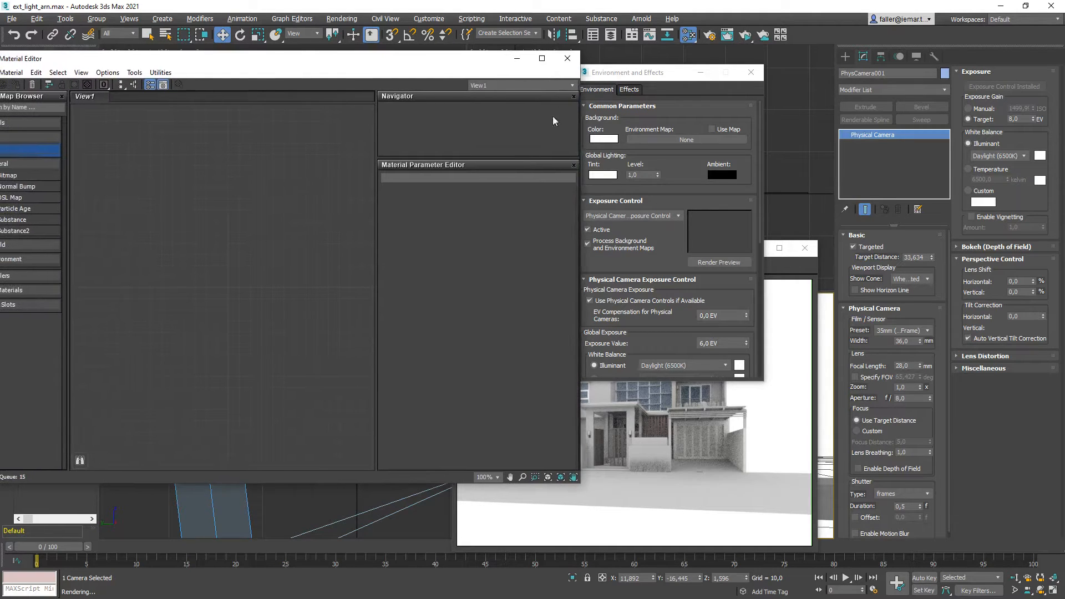
pyautogui.moveTo(310, 59); pyautogui.dragTo(348, 104)
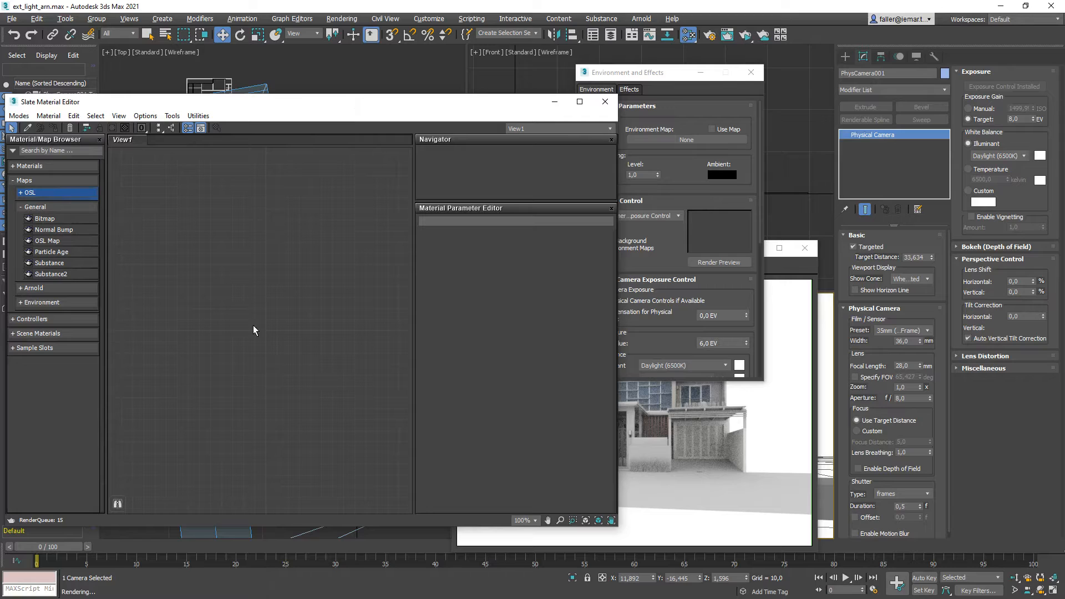
# - Add a Bitmap from the general maps to the material editor's node view
pyautogui.click(22, 207)
pyautogui.click(25, 181)
pyautogui.click(24, 180)
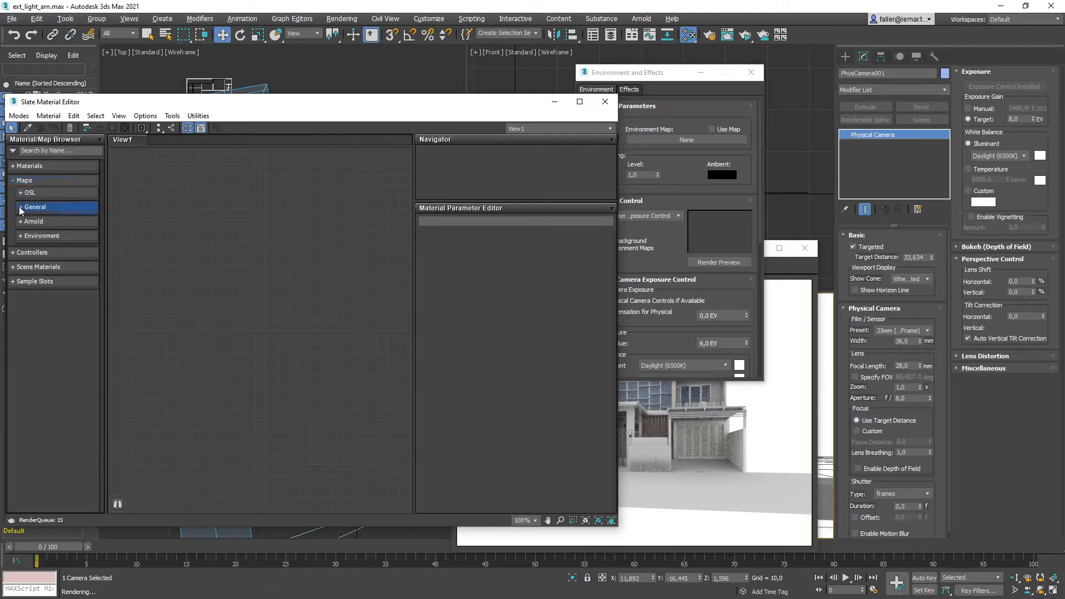
pyautogui.click(22, 207)
pyautogui.moveTo(43, 223); pyautogui.dragTo(258, 238)
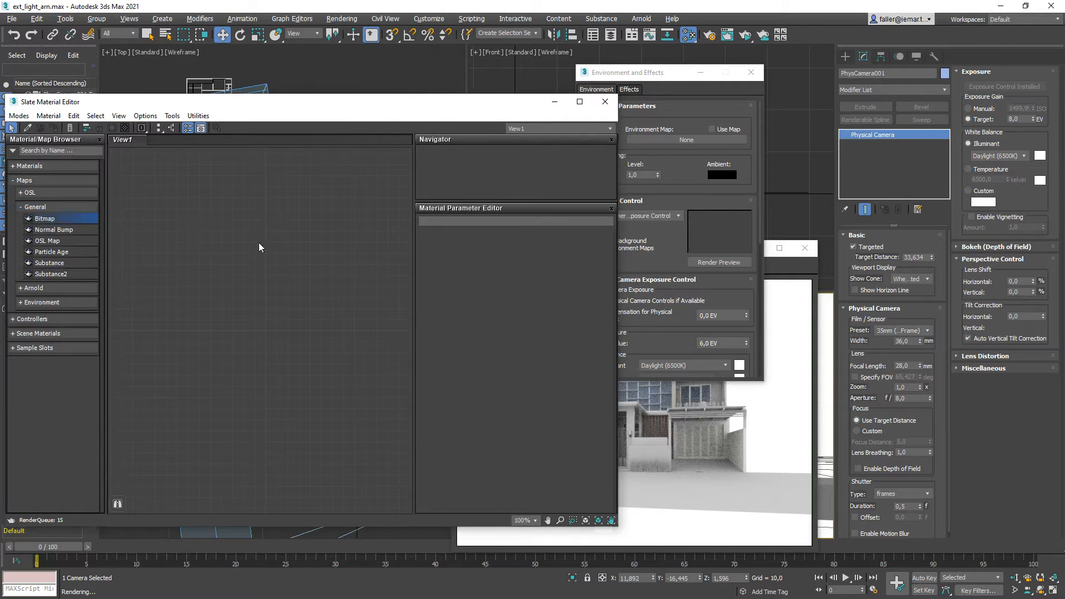
# - Load the image 2019-04-22 13.10.50.jpg from the Part 9 - exterior lighting in arnold folder on drive D into the bitmap
pyautogui.click(133, 81)
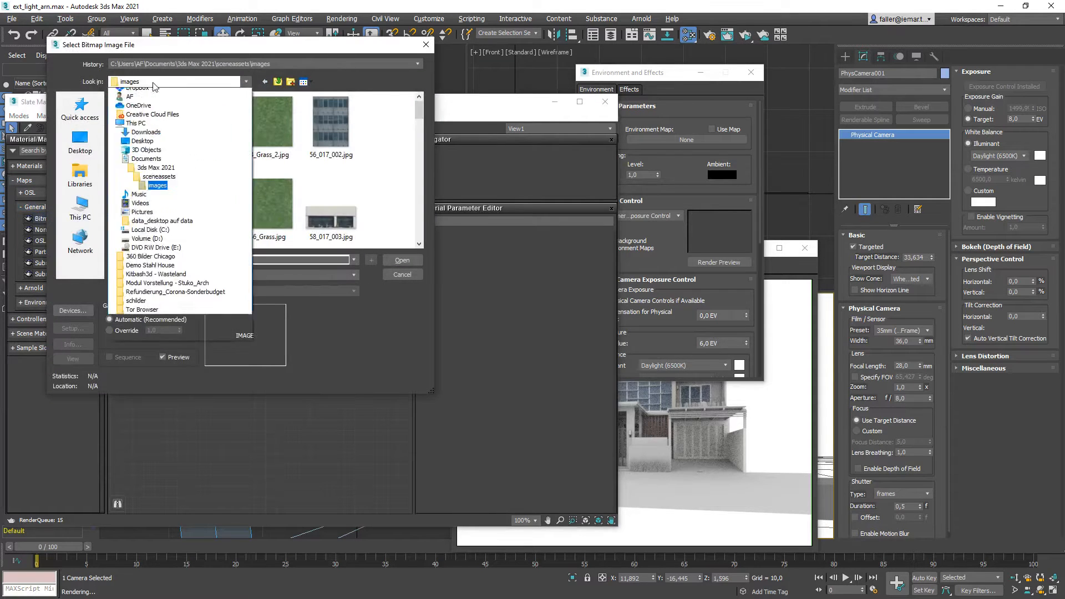
pyautogui.click(147, 279)
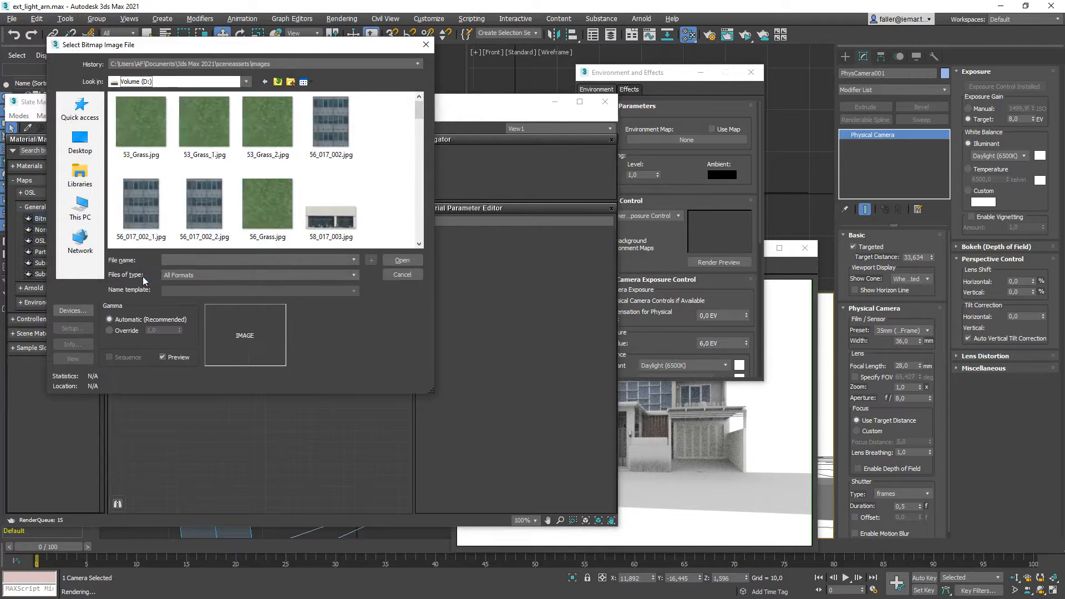
pyautogui.doubleClick(141, 225)
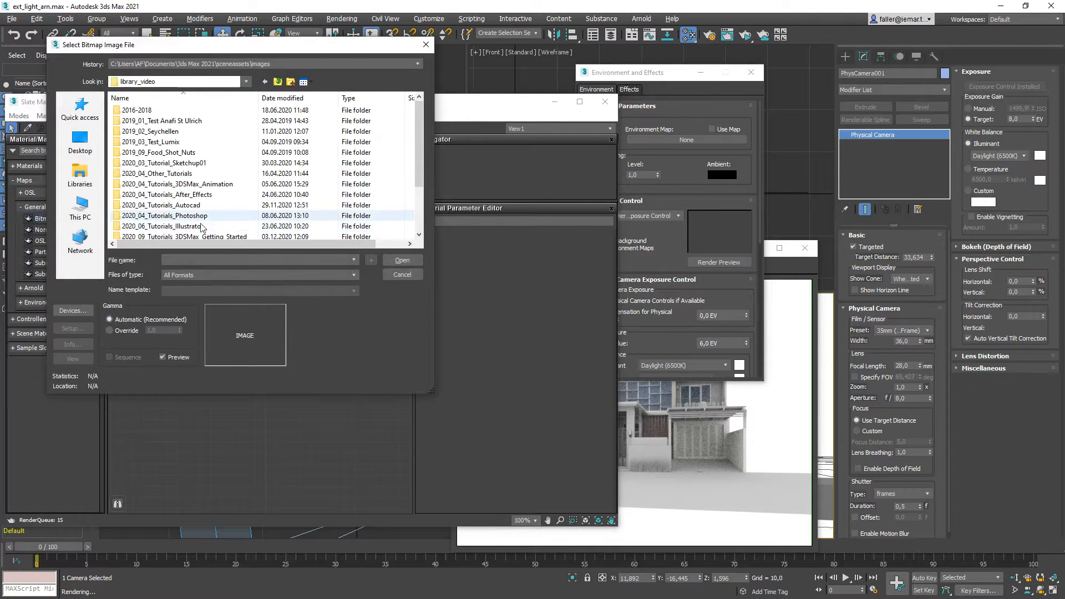
pyautogui.doubleClick(188, 226)
pyautogui.scroll(-1, 203, 219)
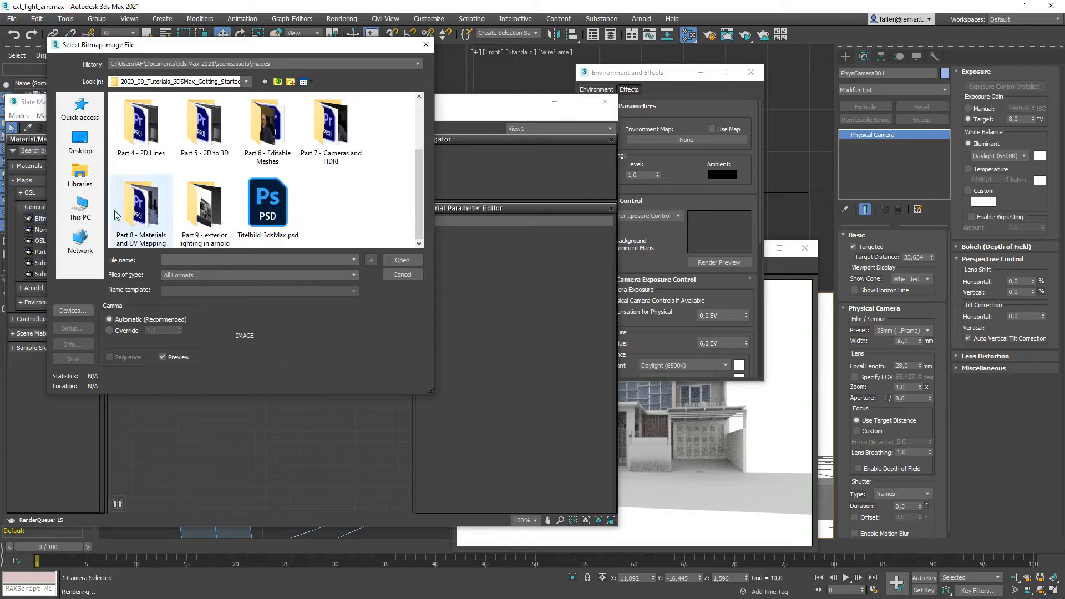
pyautogui.doubleClick(206, 209)
pyautogui.doubleClick(141, 134)
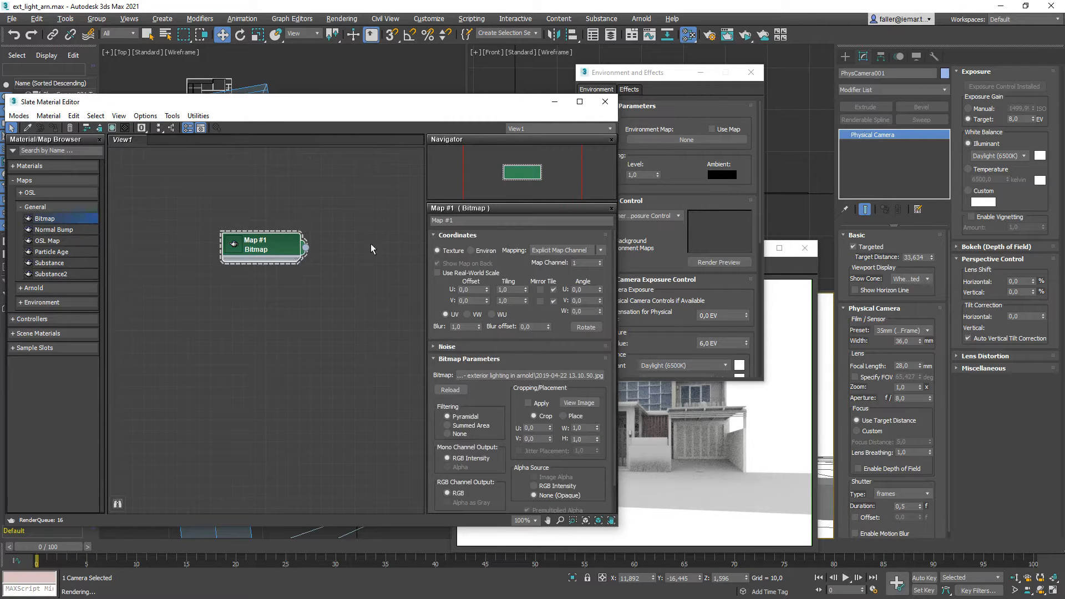
# - Set the bitmap's coordinates to Environ with Spherical Environment mapping
pyautogui.click(471, 251)
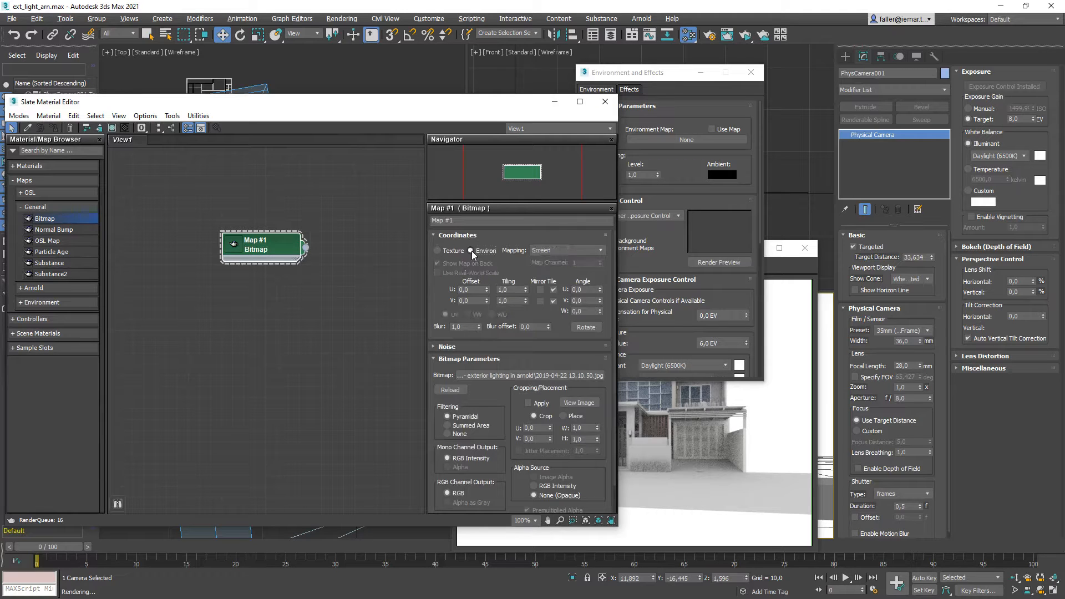
pyautogui.click(546, 251)
pyautogui.click(546, 260)
# - Assign the bitmap to the environment map as an instance and move the material editor clear of the environment settings
pyautogui.moveTo(418, 102); pyautogui.dragTo(392, 73)
pyautogui.moveTo(279, 219); pyautogui.dragTo(667, 139)
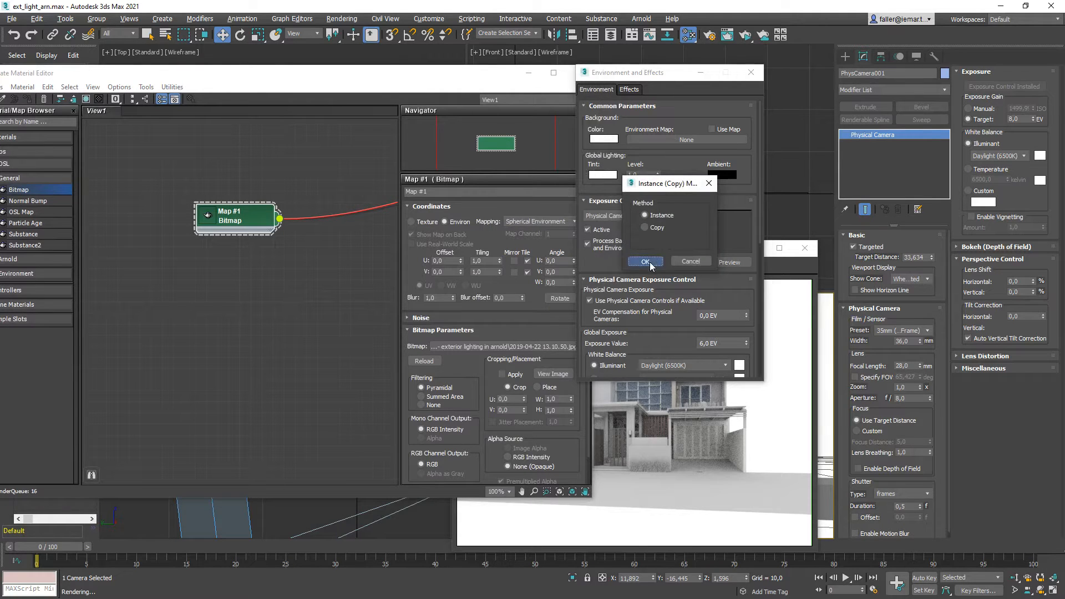
pyautogui.click(645, 262)
pyautogui.moveTo(485, 76); pyautogui.dragTo(450, 77)
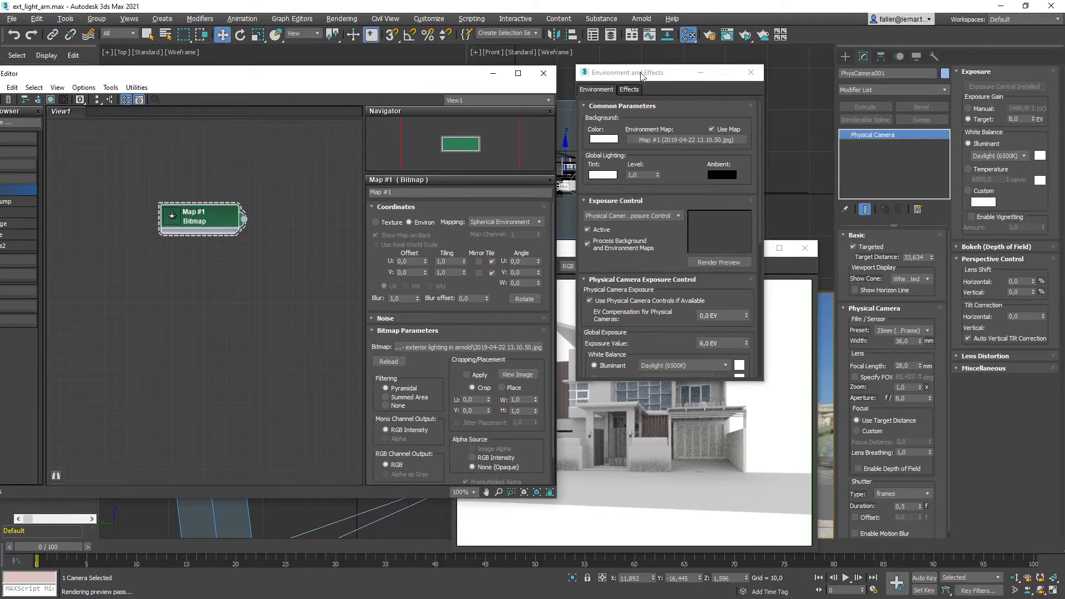
# - Clear the material editor and environment settings away from the ActiveShade render and set the physical camera's exposure target to 6 EV
pyautogui.press('m')
pyautogui.moveTo(642, 76); pyautogui.dragTo(266, 79)
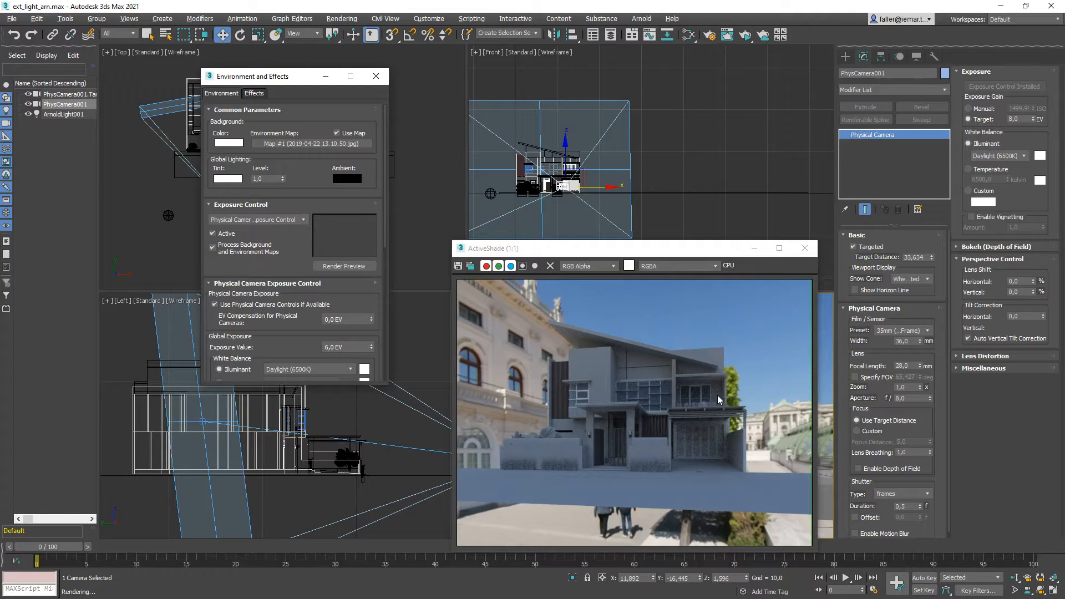
pyautogui.moveTo(673, 252); pyautogui.dragTo(674, 206)
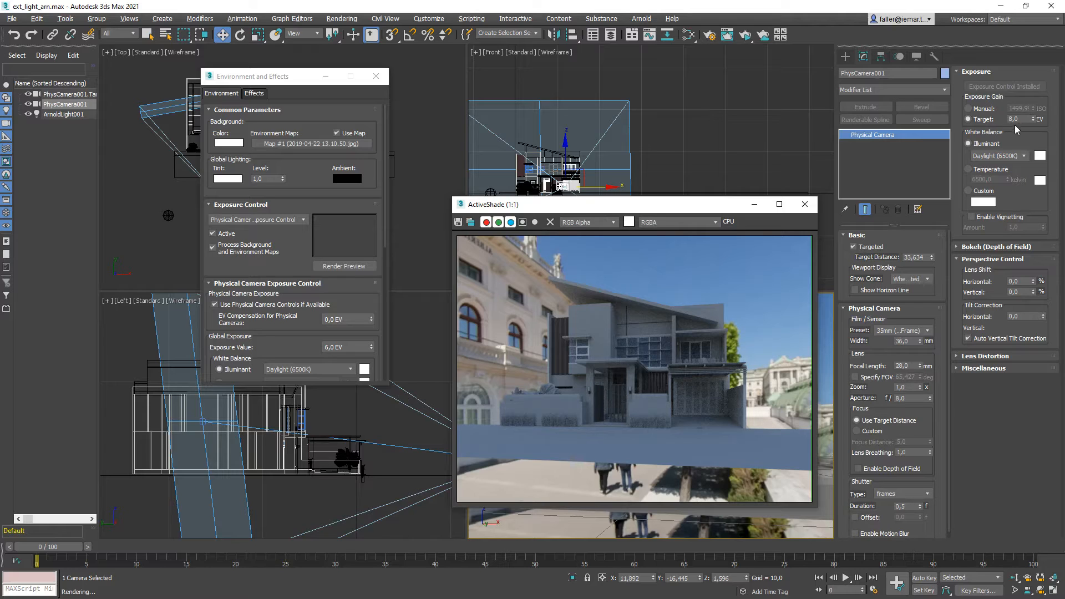
pyautogui.moveTo(1021, 119); pyautogui.dragTo(990, 120)
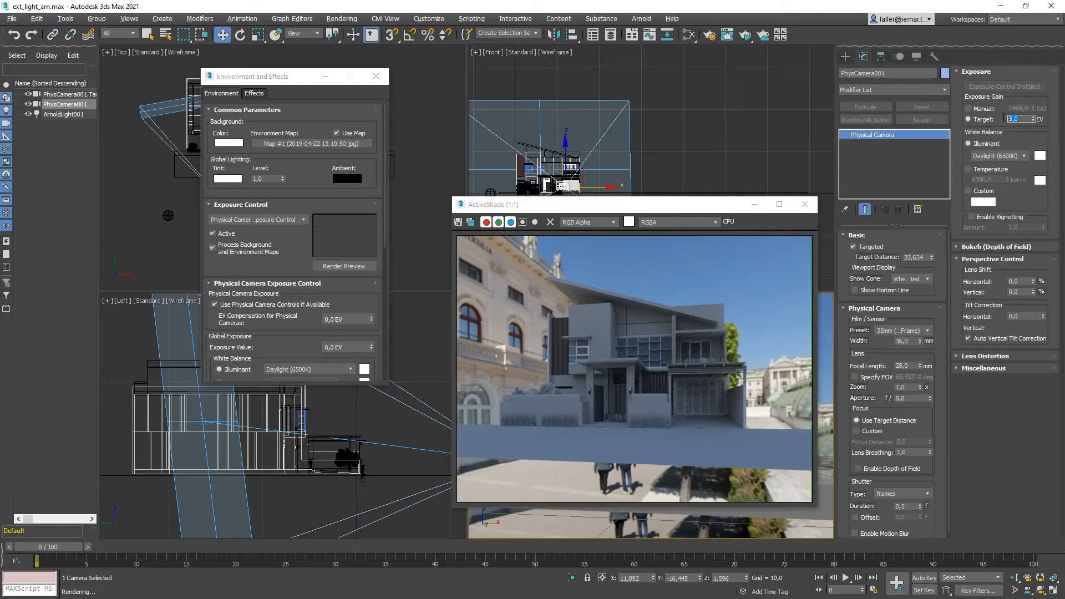
pyautogui.write('6')
# - Switch off the Arnold light in front of the house and reposition the ActiveShade window below the Front view
pyautogui.click(167, 215)
pyautogui.click(850, 256)
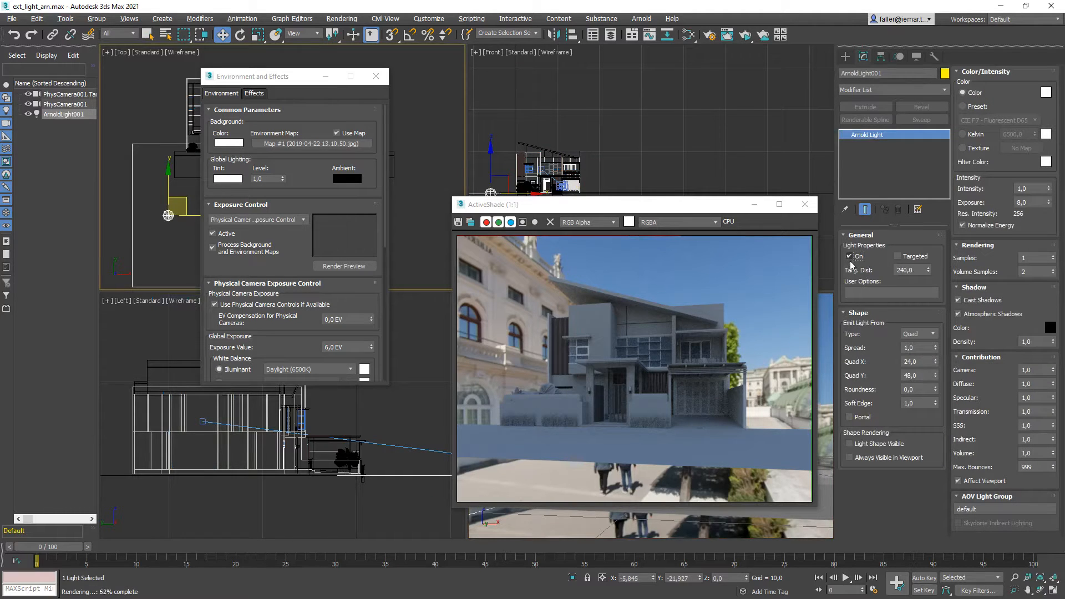
pyautogui.click(850, 257)
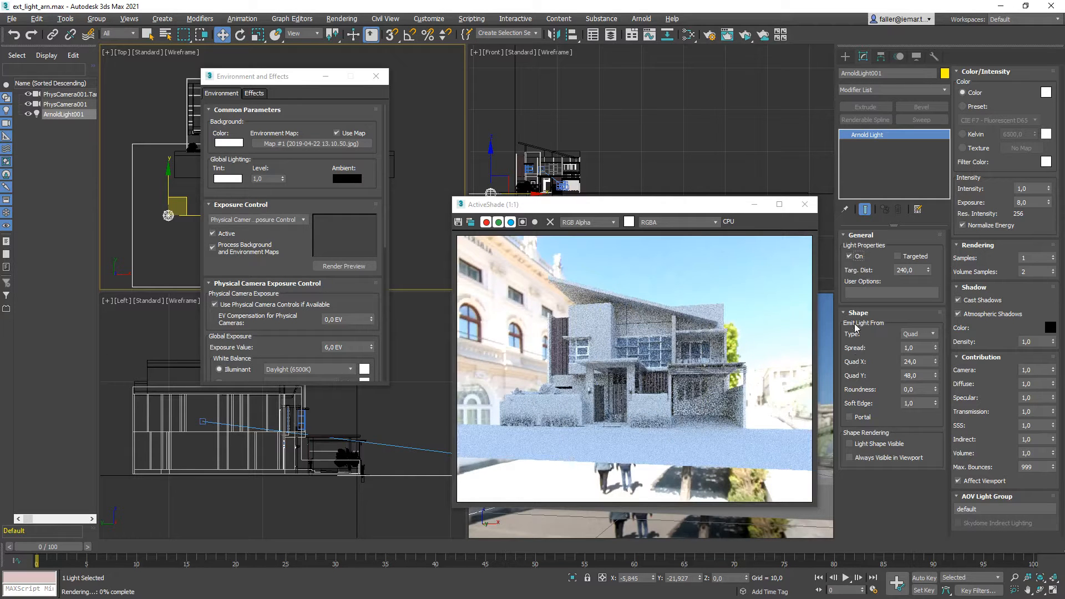
pyautogui.click(849, 257)
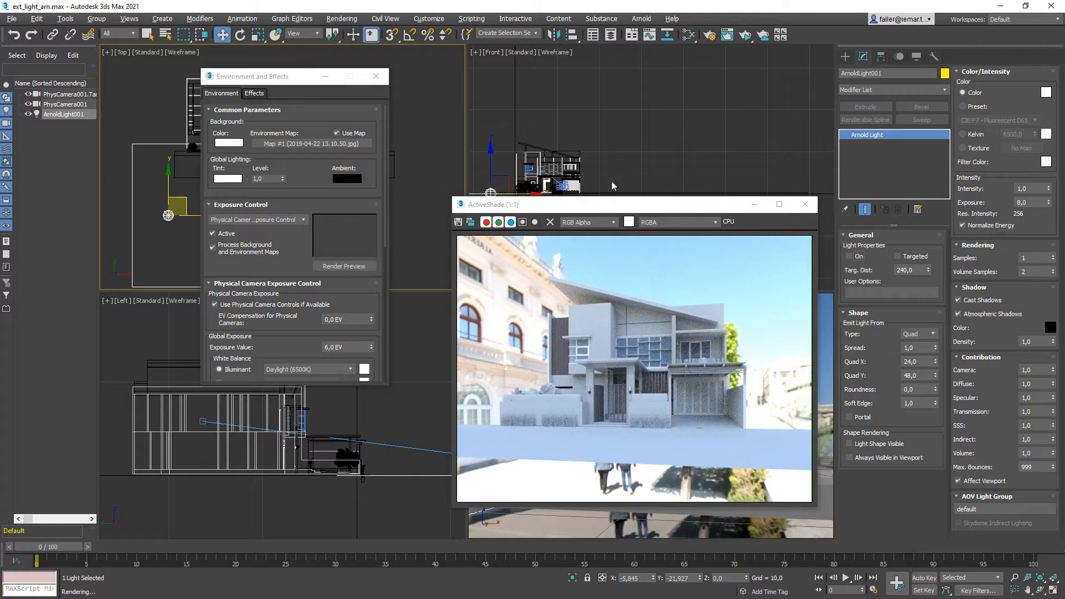
pyautogui.moveTo(716, 209); pyautogui.dragTo(731, 237)
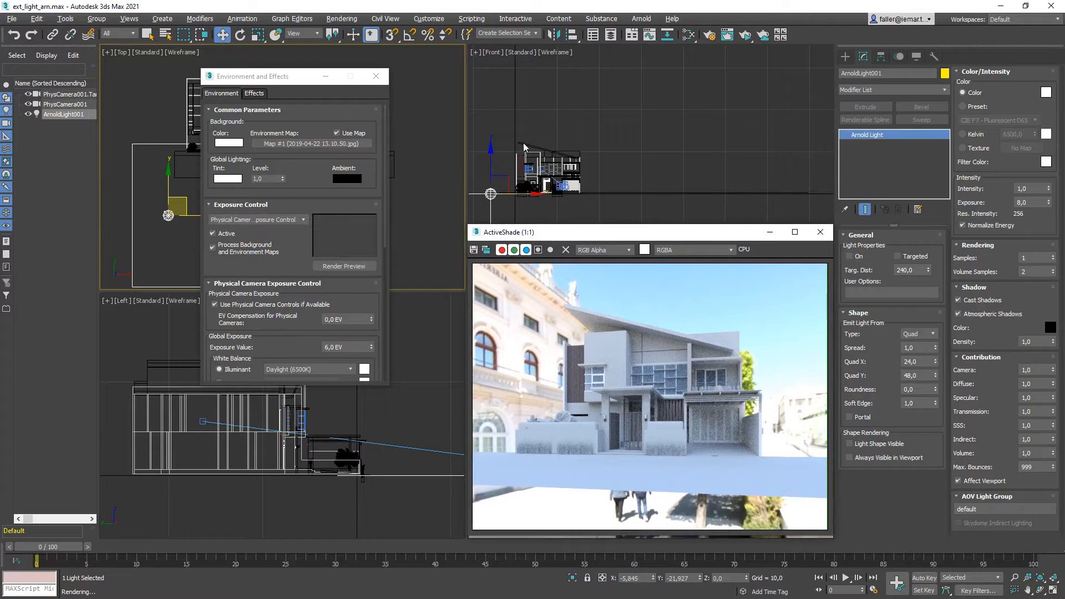
# - Add a second Bitmap in the material editor and load sunflowers_4k.hdr into it as Real Pixels (32 bpp)
pyautogui.click(693, 130)
pyautogui.press('m')
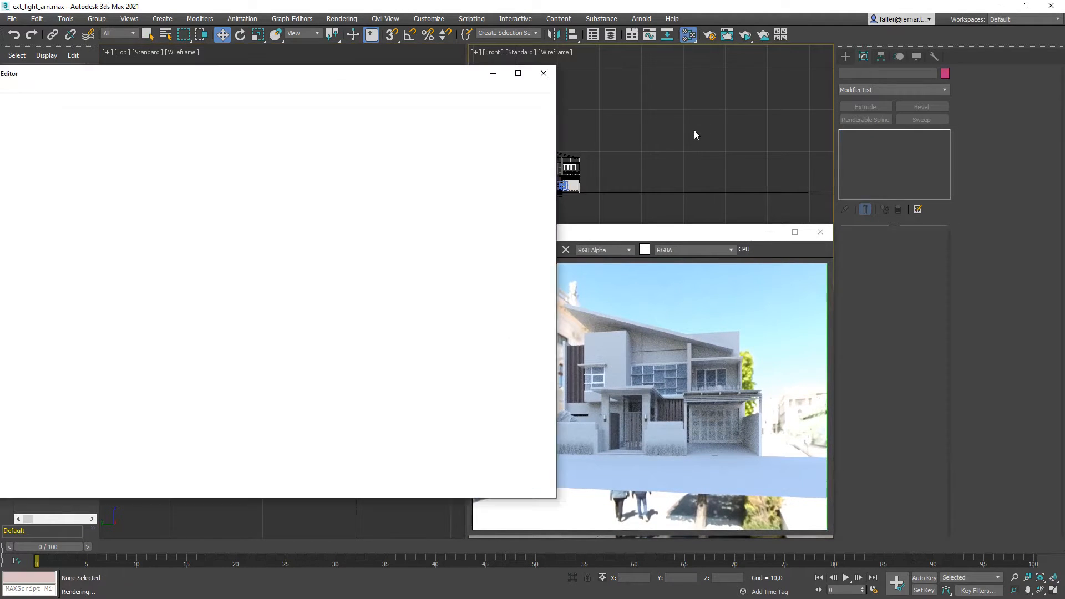
pyautogui.moveTo(281, 75); pyautogui.dragTo(428, 78)
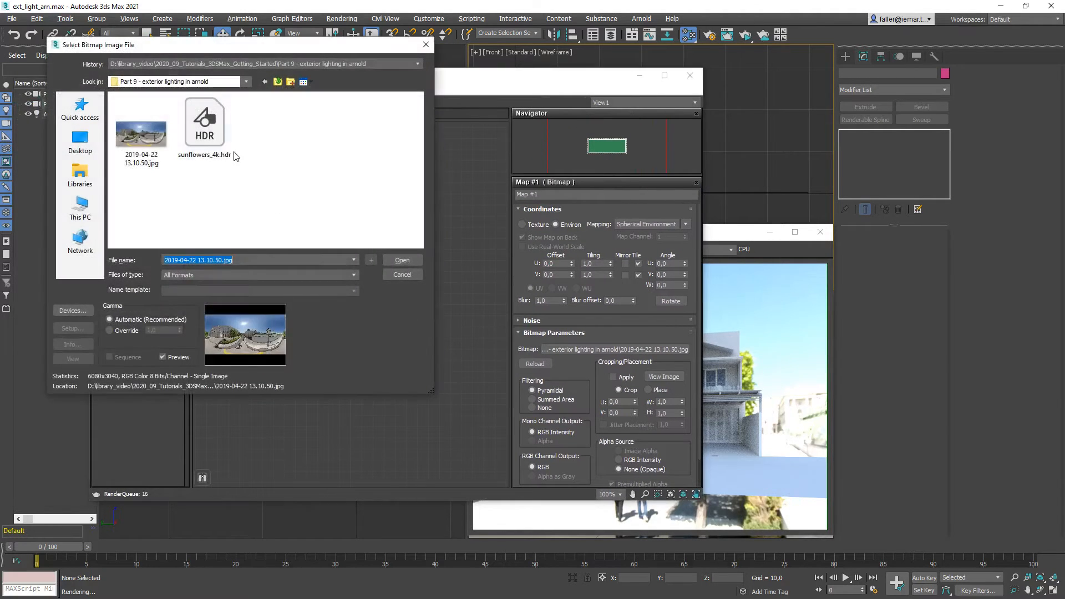
pyautogui.click(203, 128)
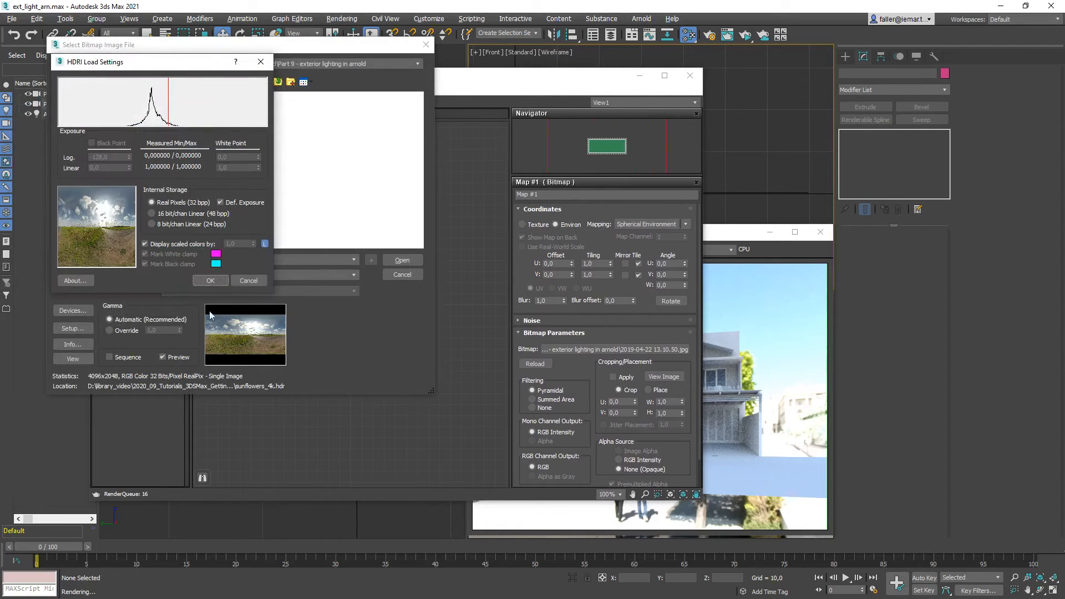
pyautogui.click(210, 281)
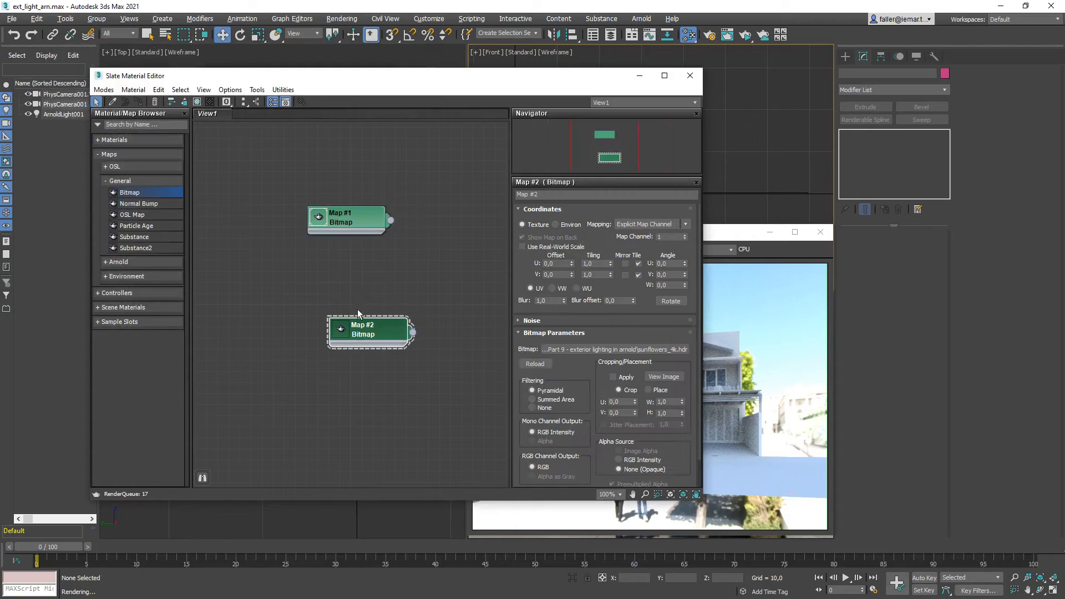
# - Place the HDR bitmap node beneath the first one and set its coordinates to Environ with Spherical Environment mapping
pyautogui.moveTo(363, 328); pyautogui.dragTo(342, 284)
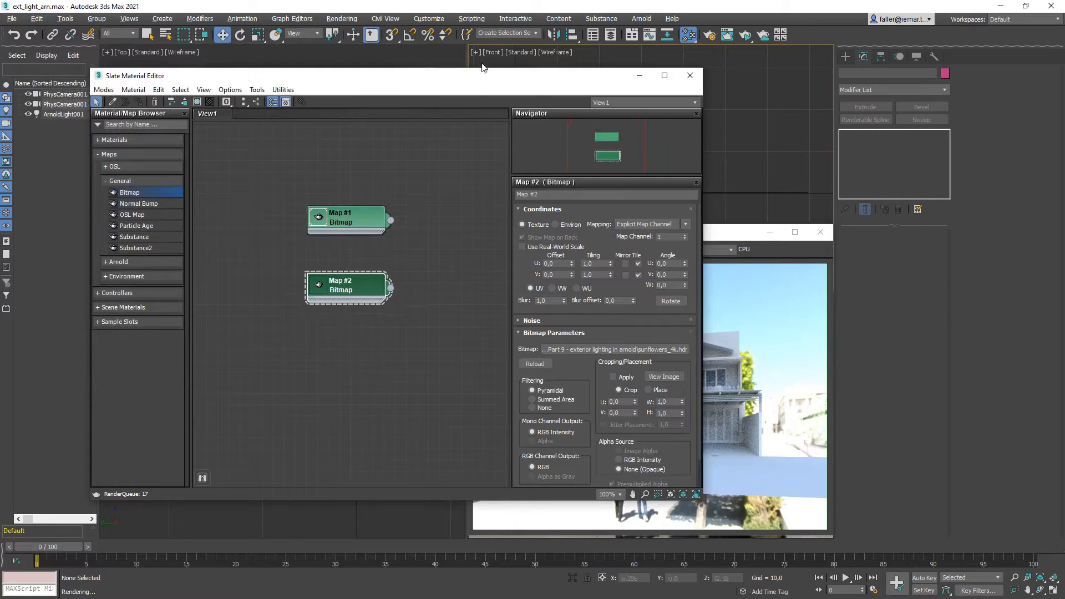
pyautogui.moveTo(483, 78); pyautogui.dragTo(285, 76)
pyautogui.click(358, 223)
pyautogui.click(447, 224)
pyautogui.click(443, 232)
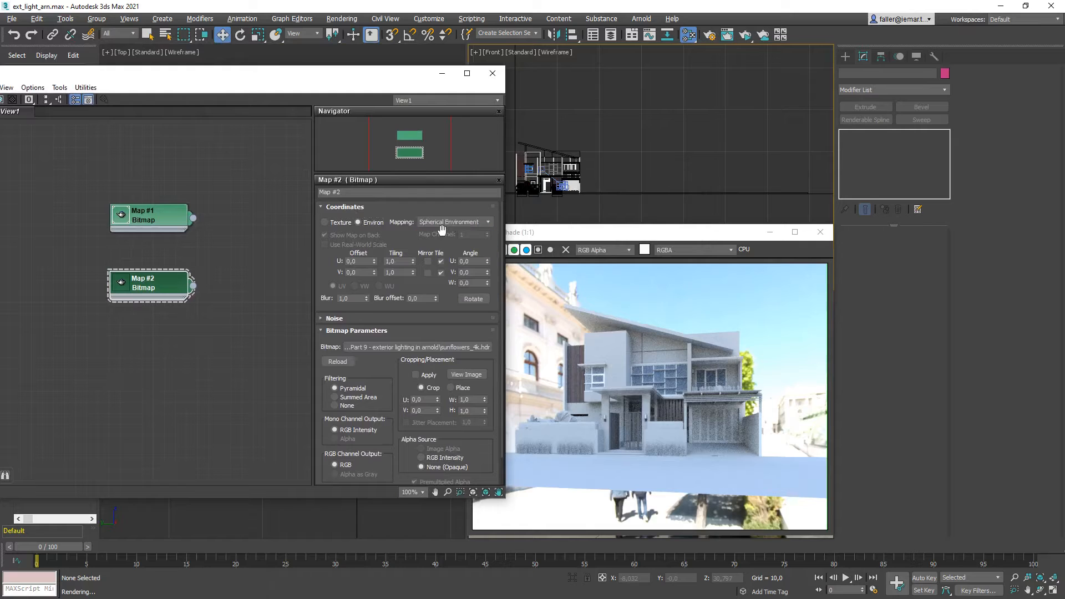
# - Replace the environment map with the sunflowers_4k.hdr bitmap as an instance and bring the ActiveShade render forward
pyautogui.click(341, 18)
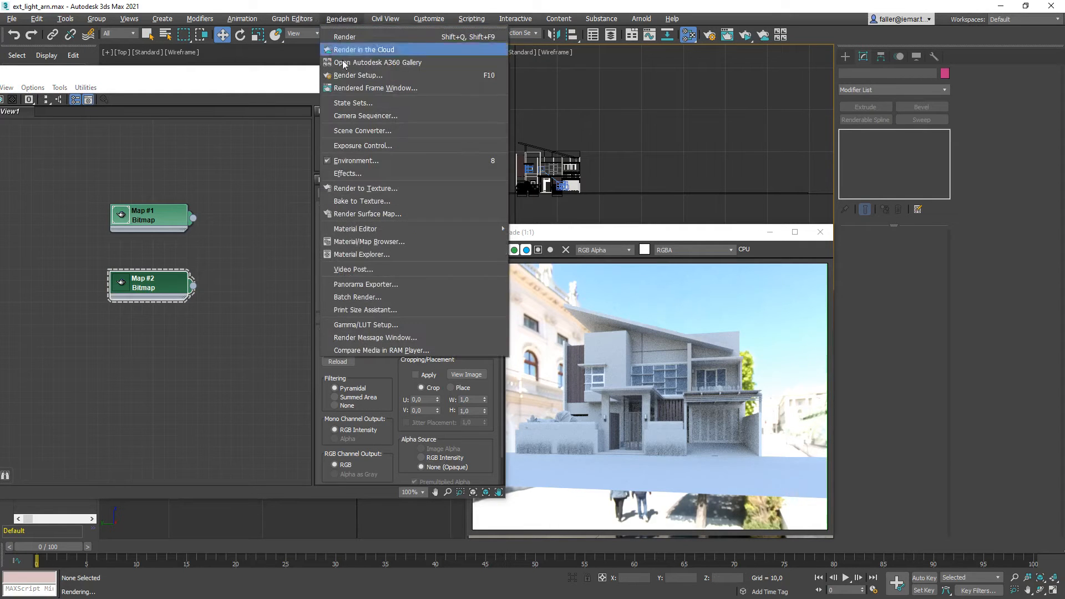
pyautogui.click(263, 59)
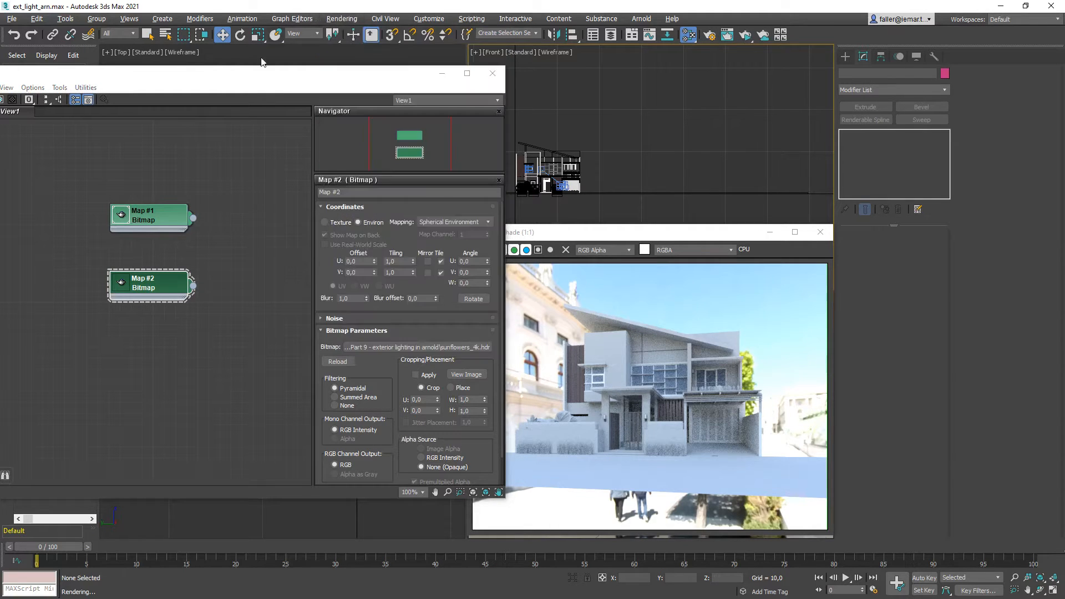
pyautogui.moveTo(262, 68); pyautogui.dragTo(283, 189)
pyautogui.moveTo(362, 76); pyautogui.dragTo(686, 76)
pyautogui.moveTo(358, 195); pyautogui.dragTo(378, 59)
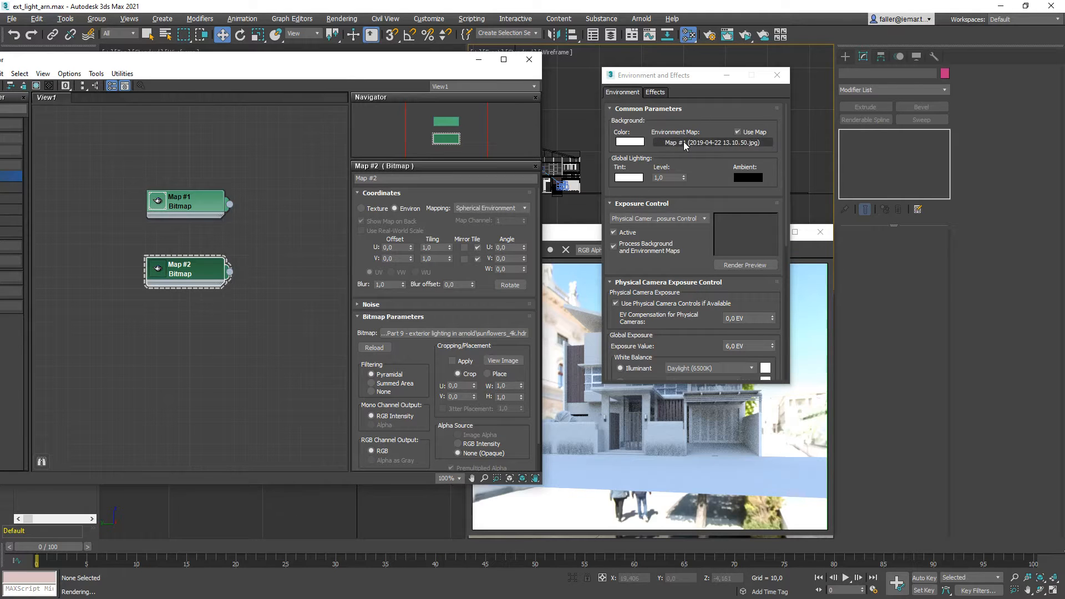
pyautogui.moveTo(230, 272); pyautogui.dragTo(690, 143)
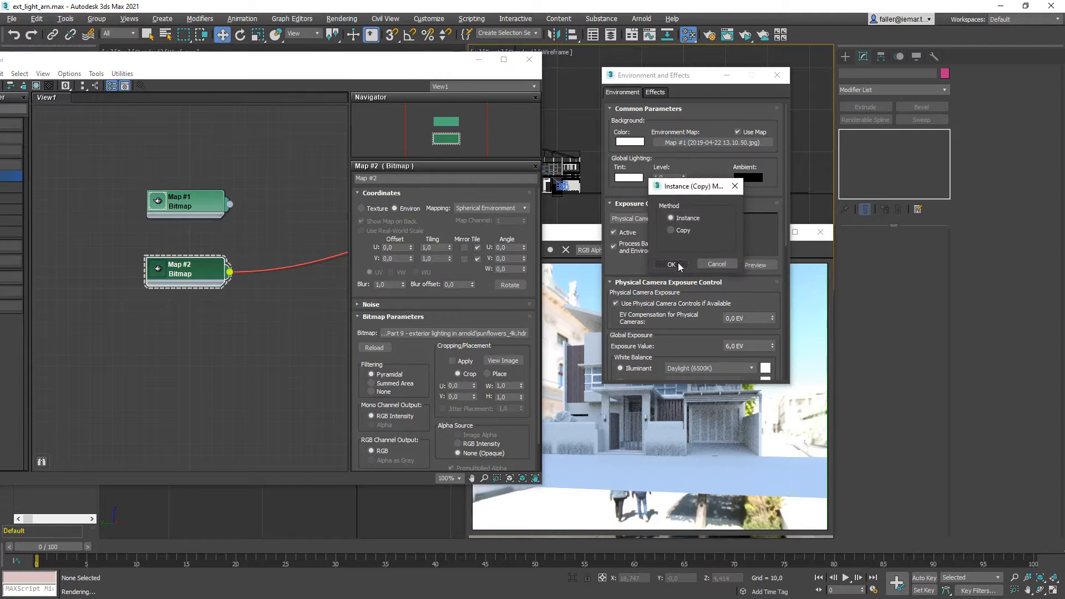
pyautogui.click(679, 267)
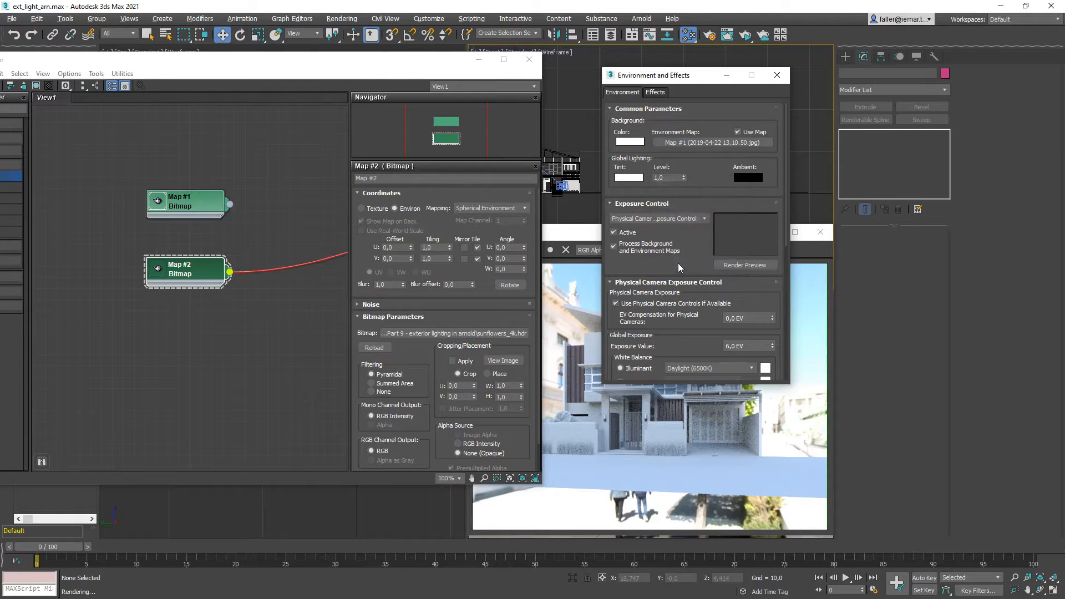
pyautogui.click(569, 236)
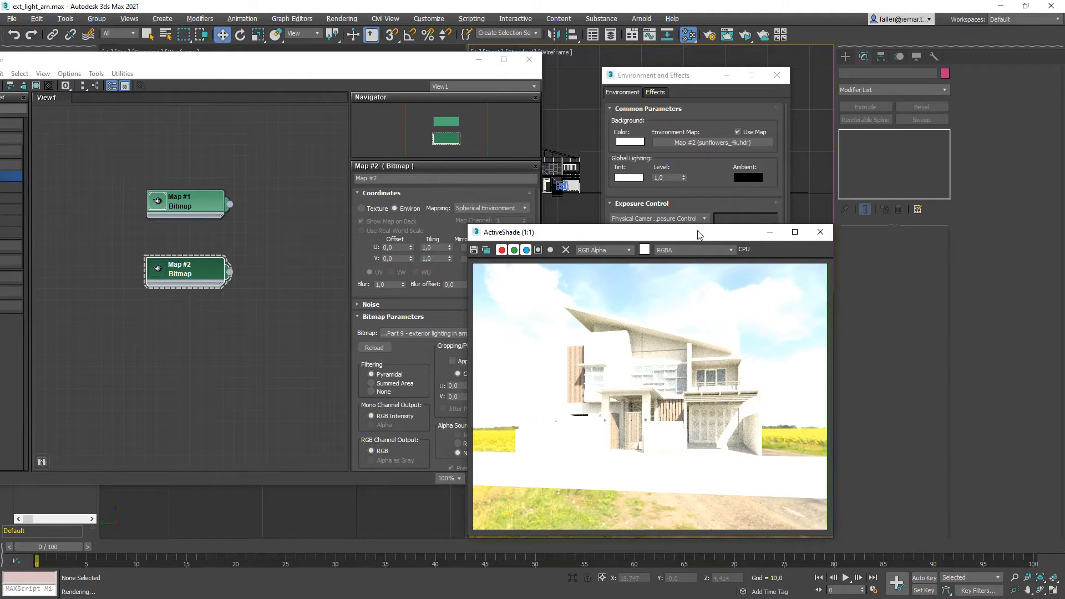
# - Set the physical camera's exposure target to 12 EV and move the environment settings clear of the ActiveShade render
pyautogui.click(437, 156)
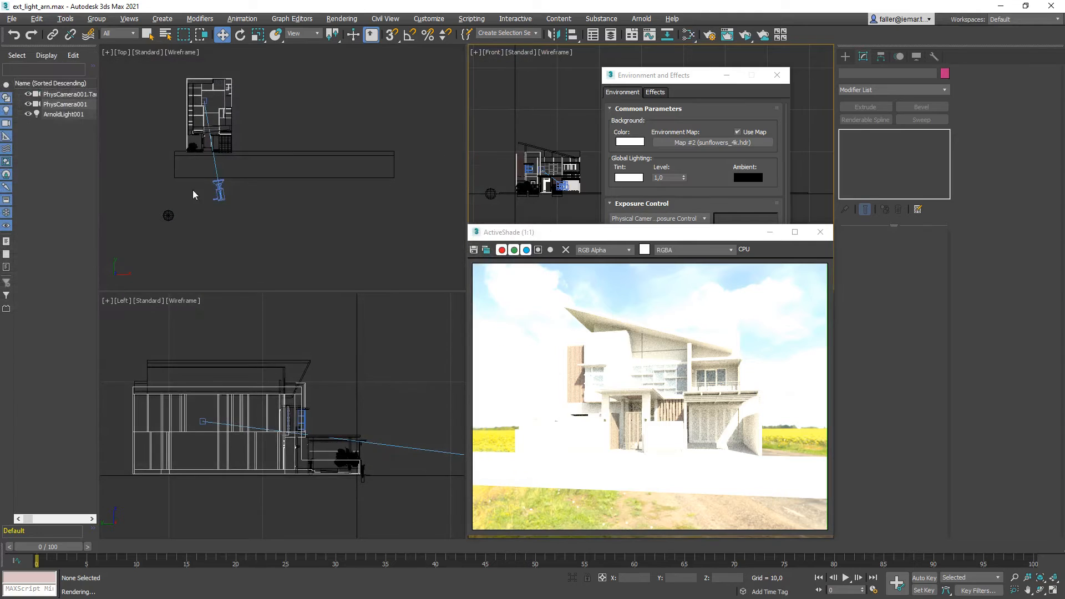
pyautogui.click(220, 185)
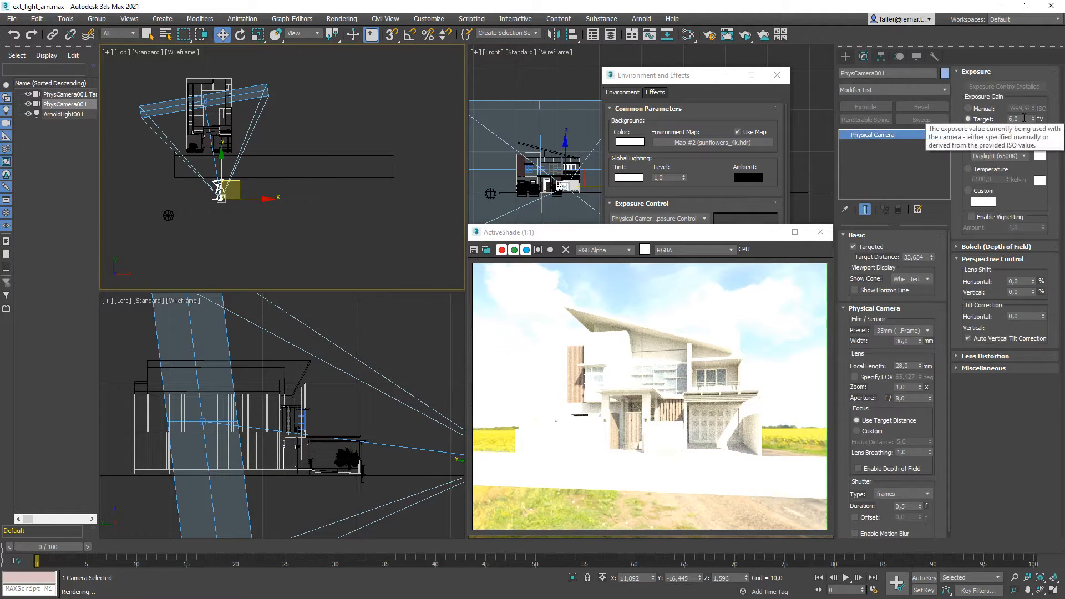
pyautogui.moveTo(1024, 118); pyautogui.dragTo(962, 119)
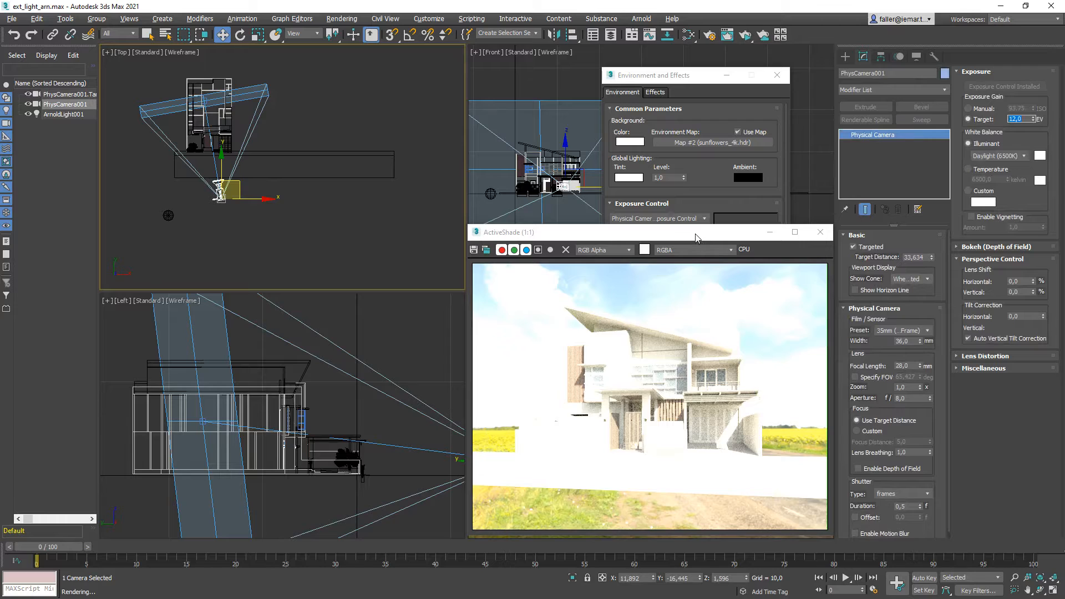
pyautogui.moveTo(695, 237); pyautogui.dragTo(690, 238)
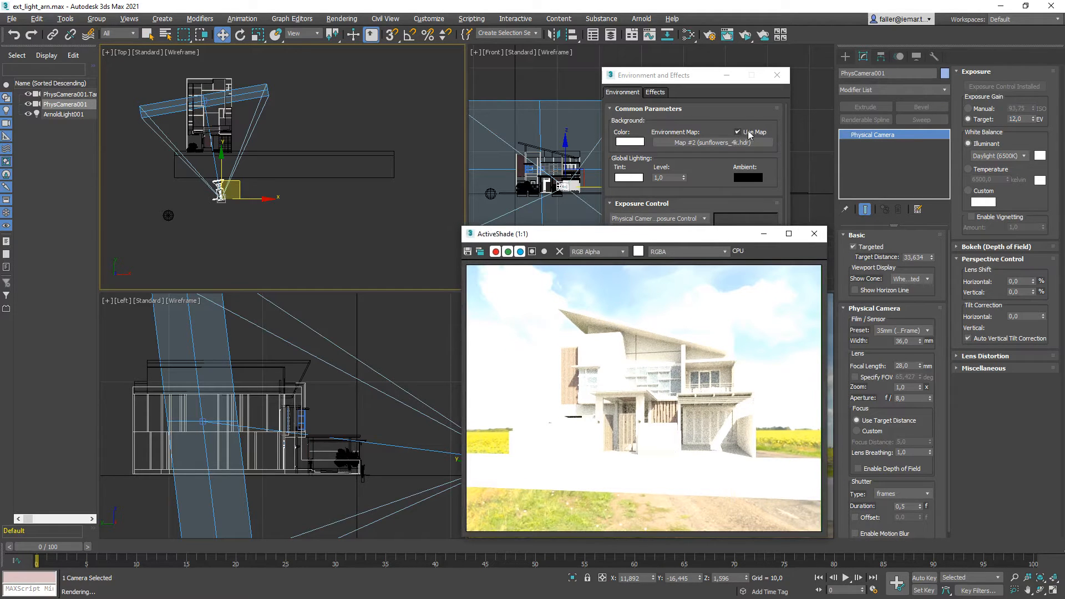
pyautogui.click(743, 151)
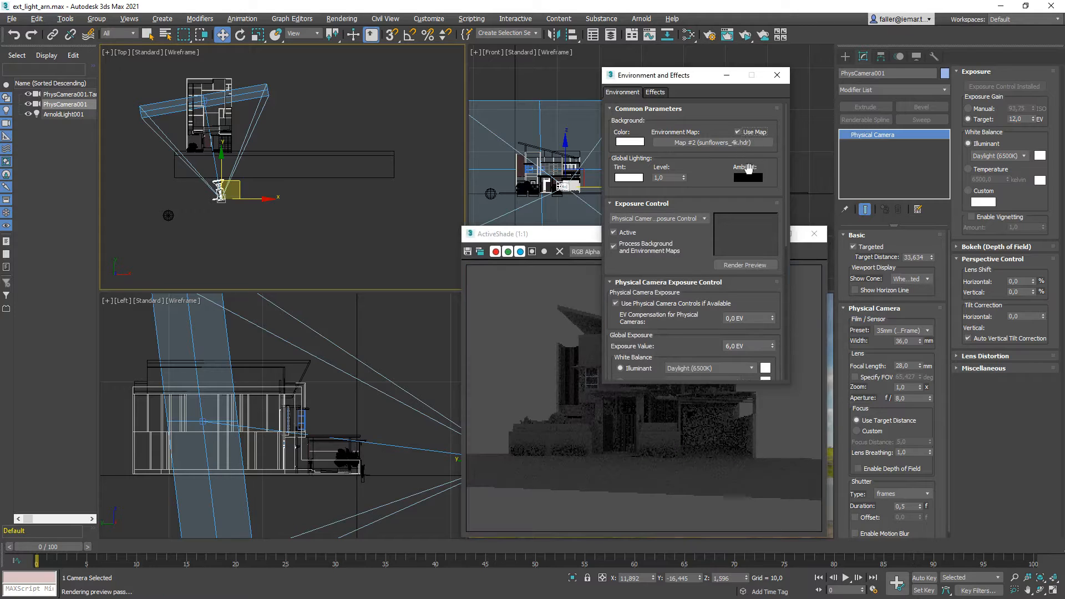
pyautogui.moveTo(692, 82); pyautogui.dragTo(292, 78)
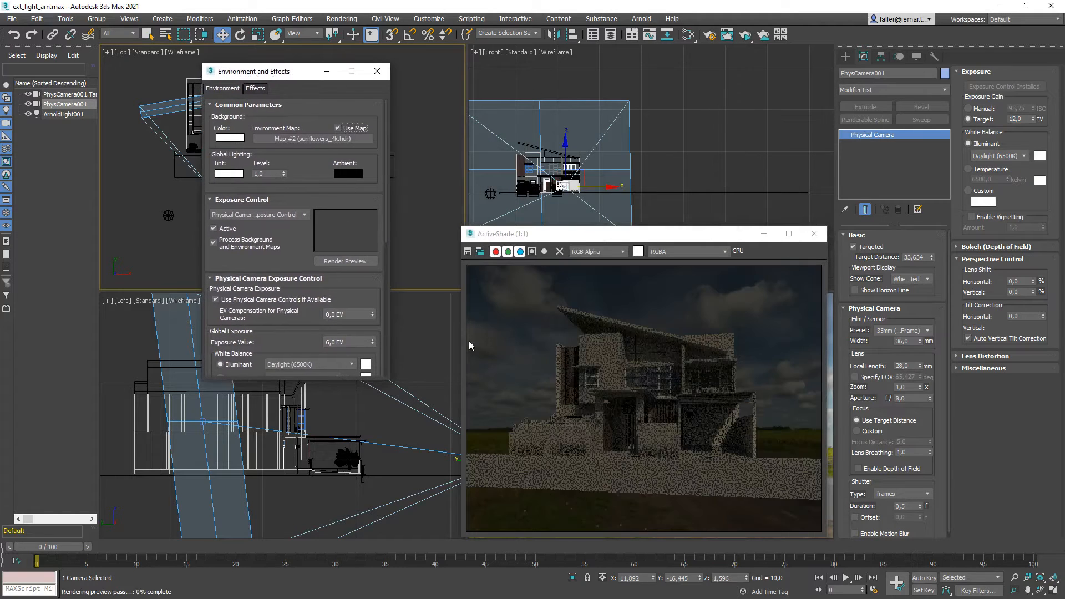
# - Set the camera's exposure target to 10 EV and toggle the environment map off and on to refresh the ActiveShade render
pyautogui.doubleClick(1012, 119)
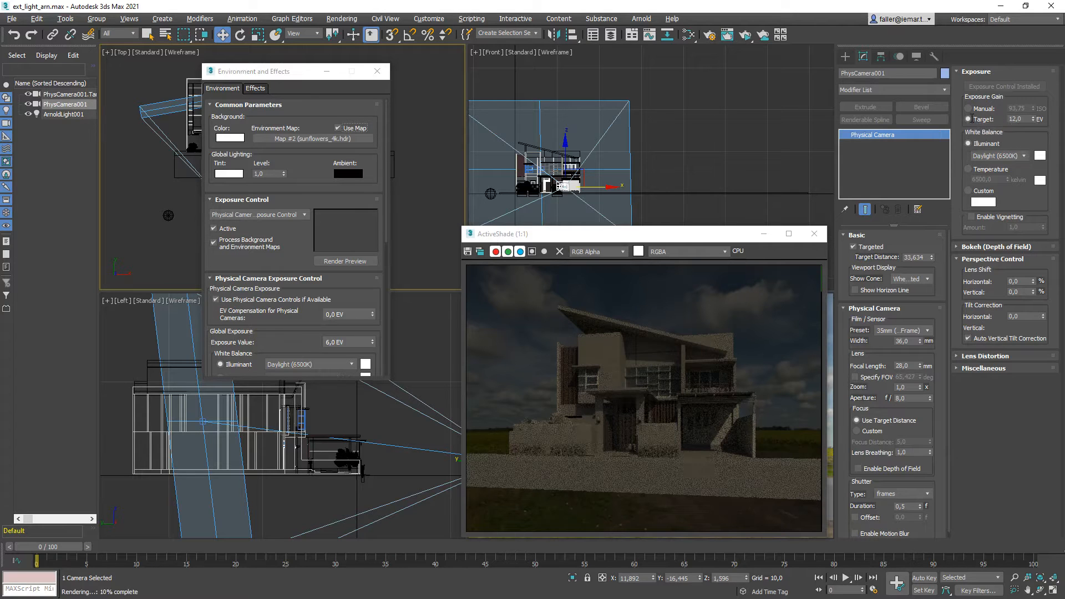
pyautogui.write('1')
pyautogui.press('Return')
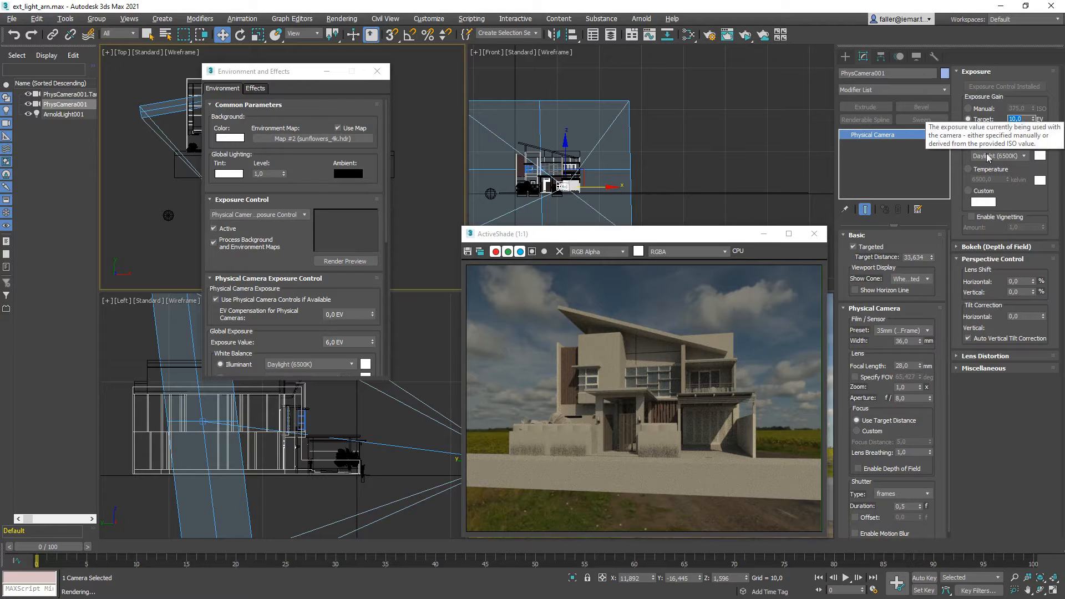
pyautogui.click(1023, 119)
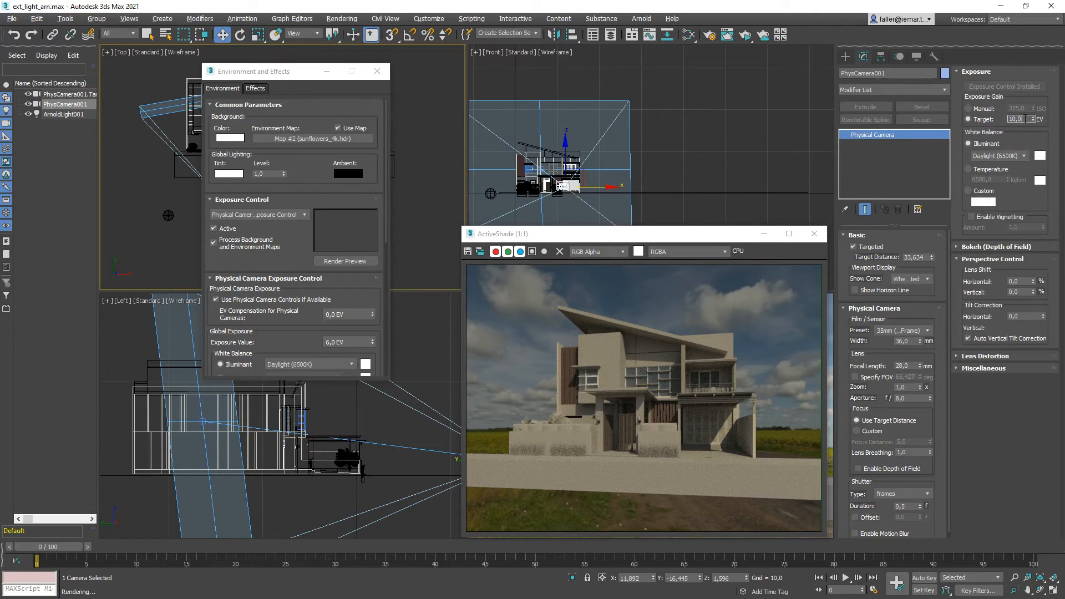
pyautogui.write('8')
pyautogui.click(338, 128)
pyautogui.click(338, 128)
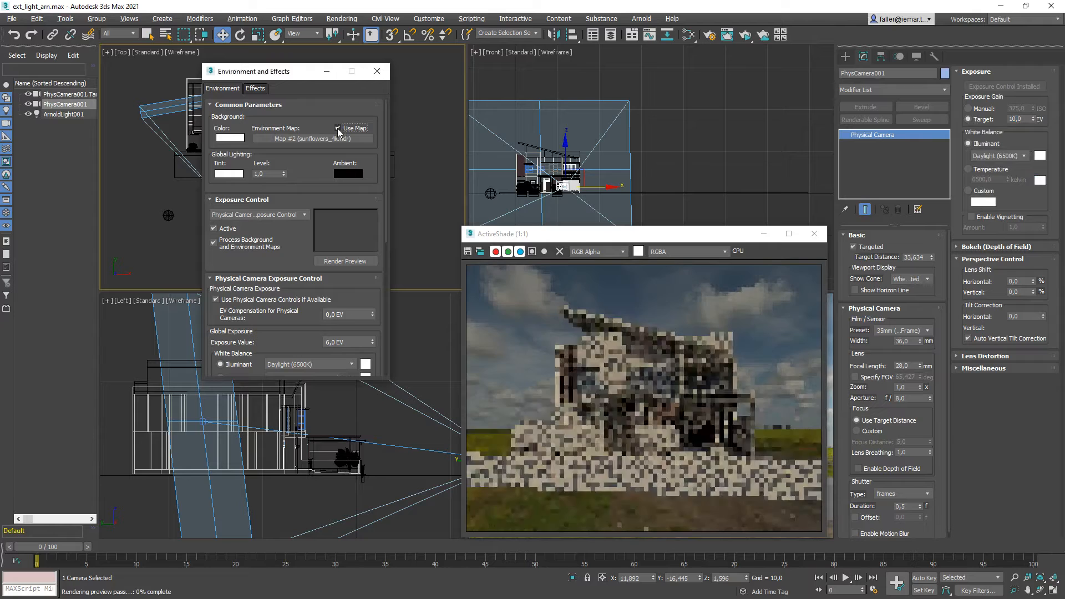
# - Set the camera's exposure target to 9 EV and refresh the ActiveShade render by switching the environment map off and on
pyautogui.doubleClick(1014, 119)
pyautogui.write('9')
pyautogui.click(338, 129)
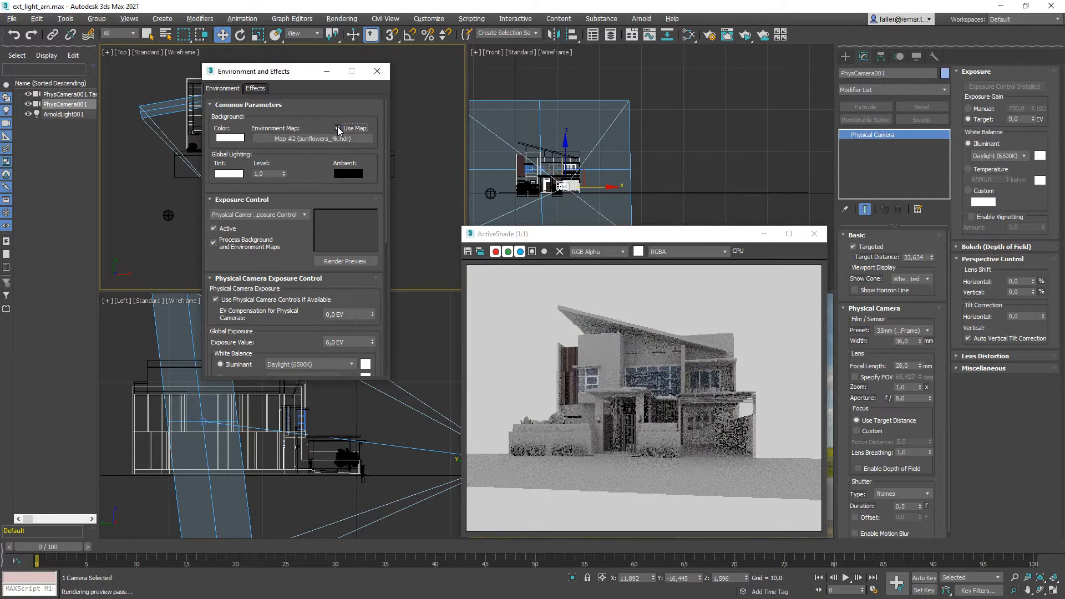
pyautogui.click(338, 130)
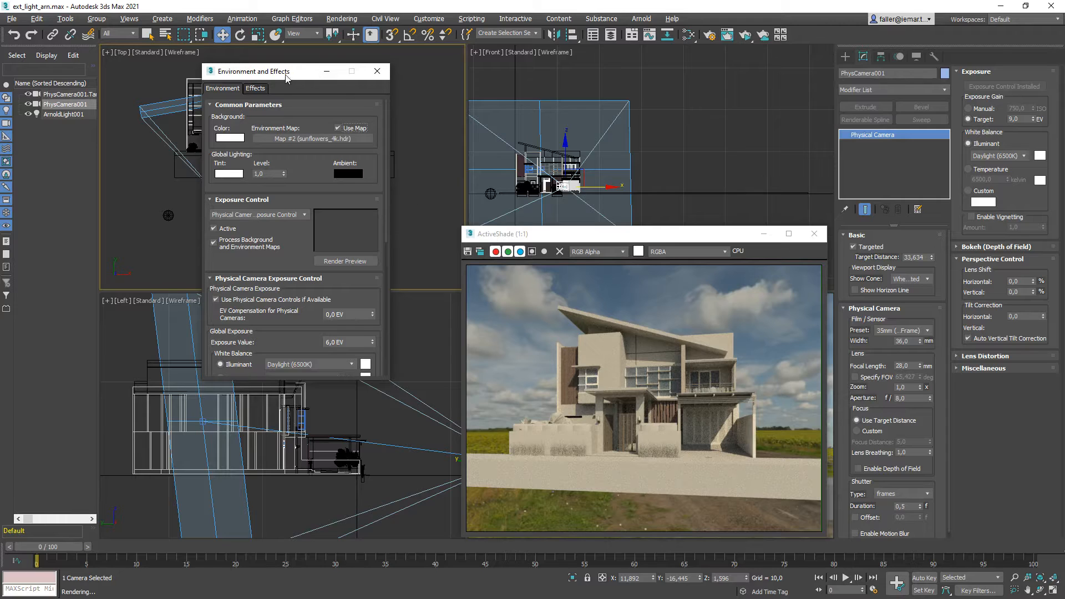
# - Clear the sunflowers_4k.hdr map from the environment map slot
pyautogui.moveTo(290, 76); pyautogui.dragTo(266, 74)
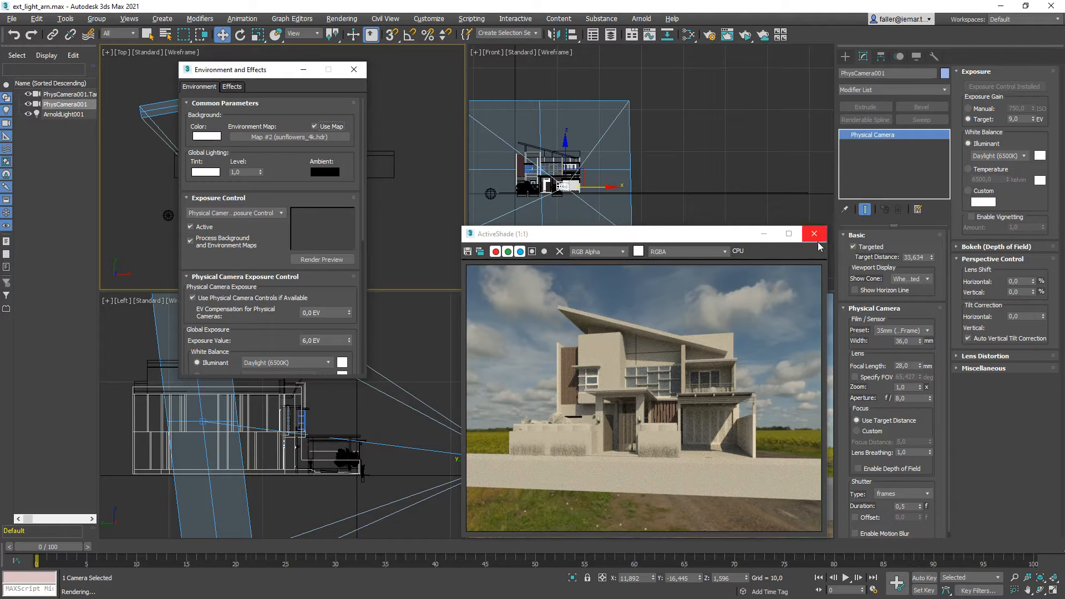
pyautogui.rightClick(282, 135)
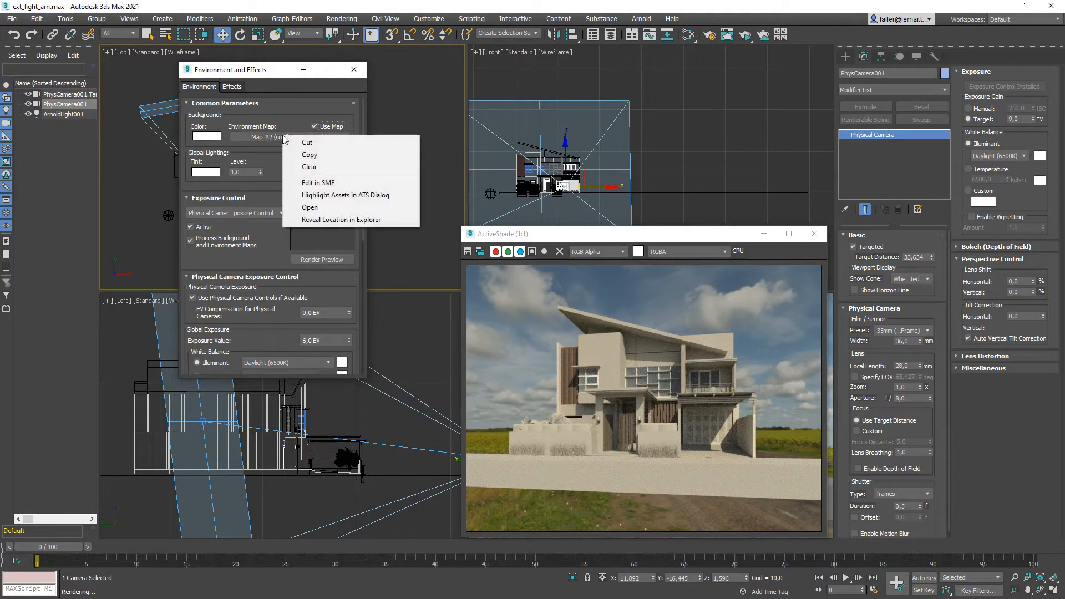
pyautogui.click(311, 168)
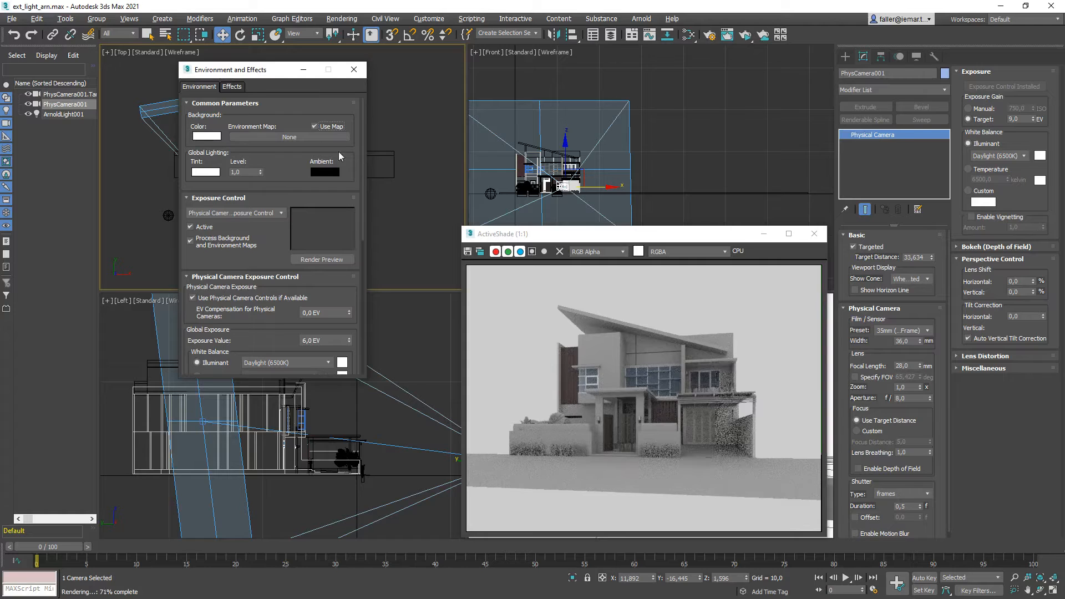
pyautogui.moveTo(246, 71); pyautogui.dragTo(306, 87)
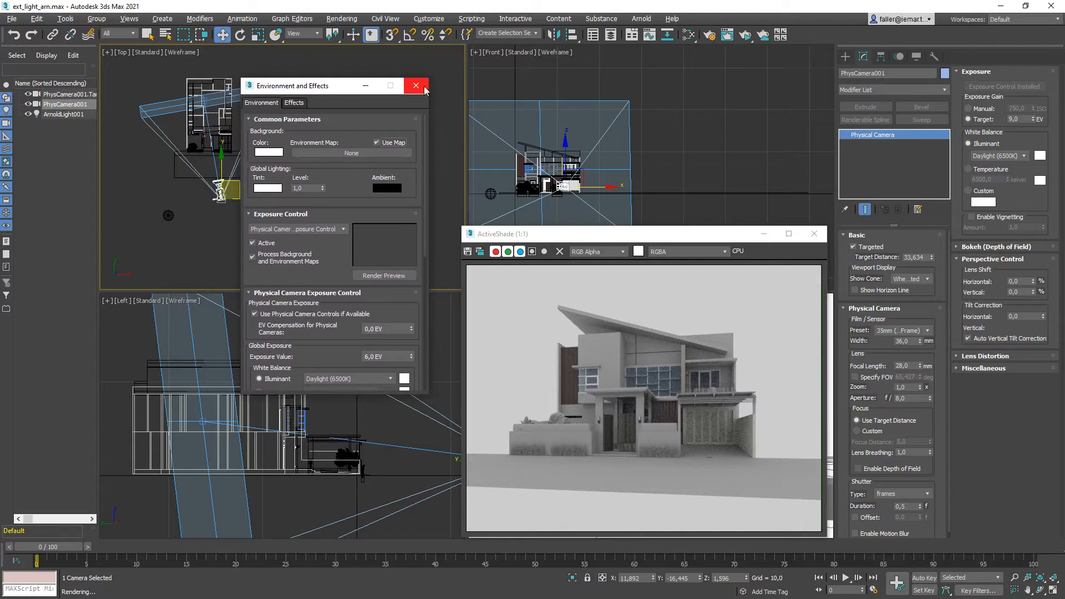
# - Turn the Arnold light into a switched-on Skydome and move it to the open area beside the house
pyautogui.click(414, 83)
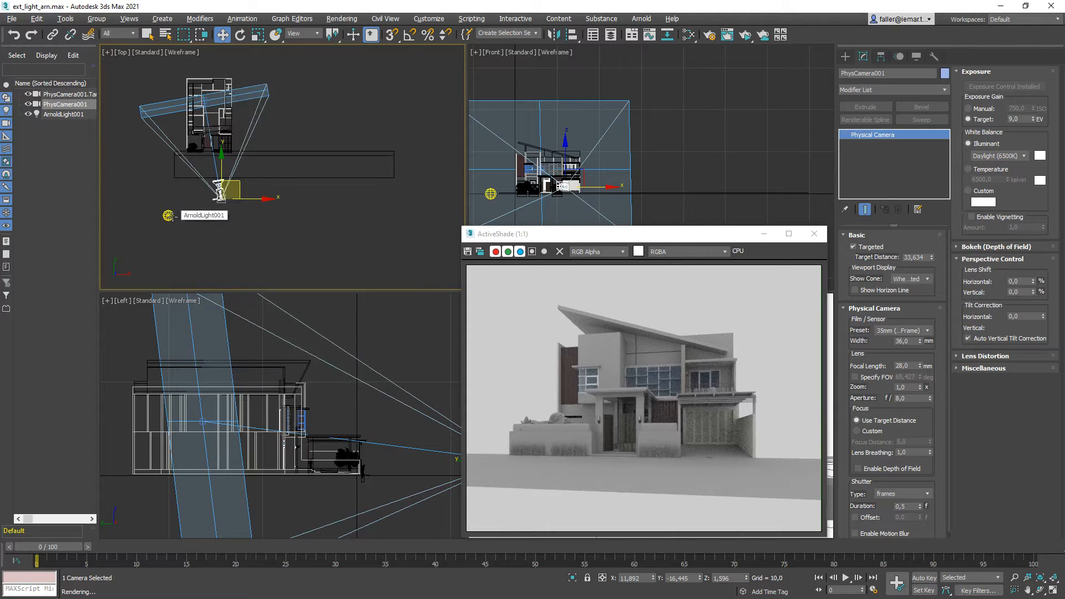
pyautogui.click(168, 215)
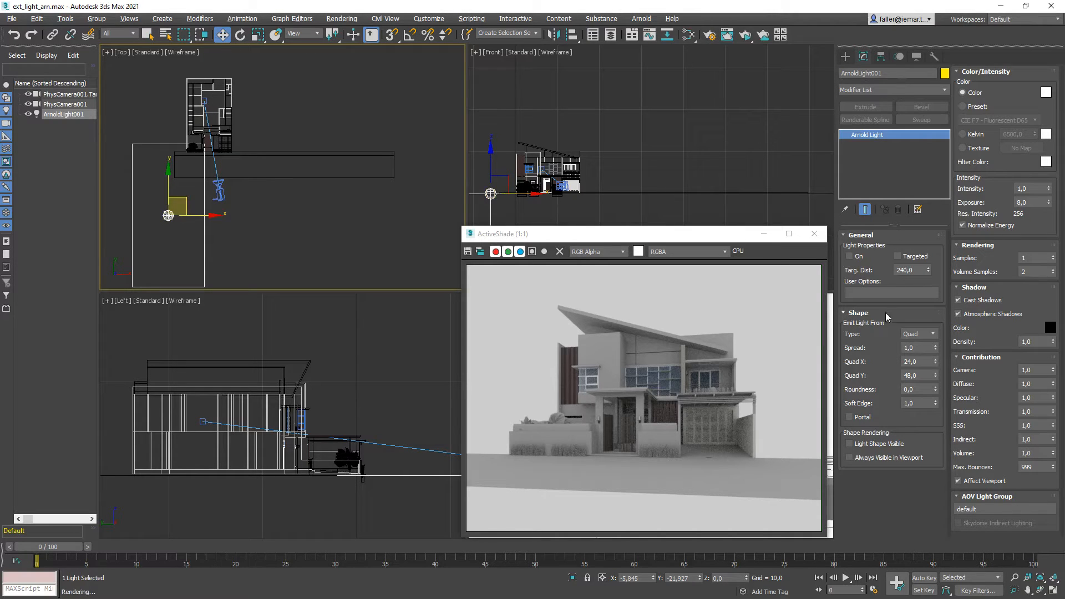
pyautogui.click(933, 334)
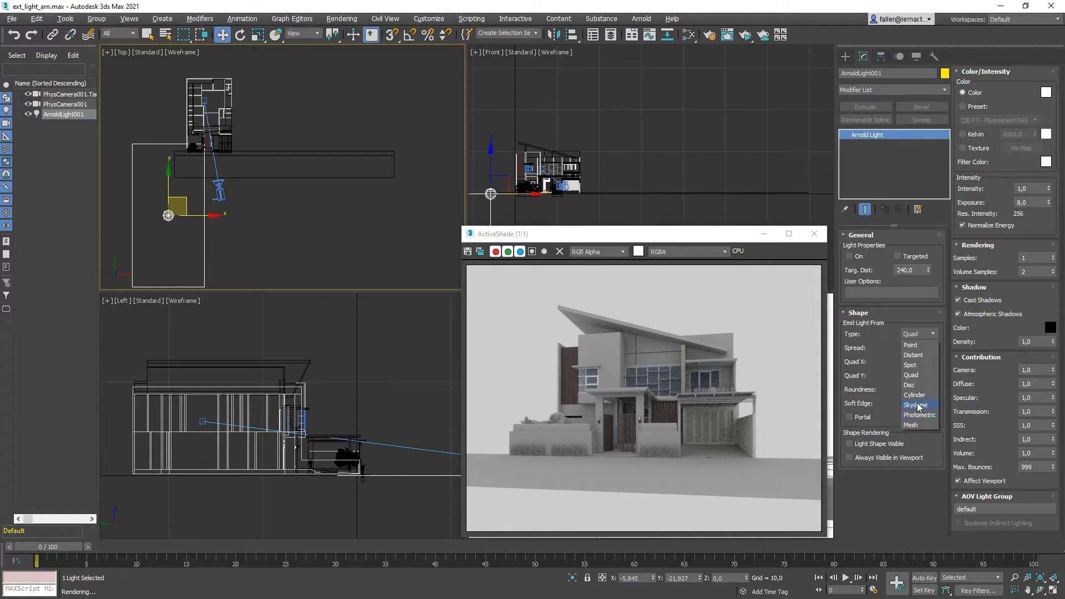
pyautogui.click(916, 404)
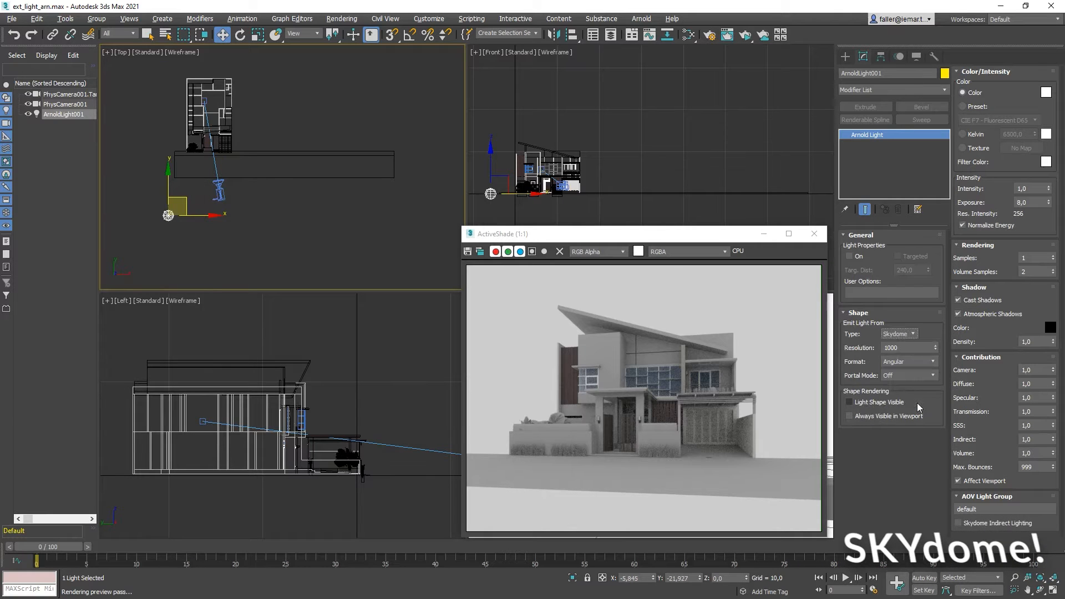
pyautogui.click(849, 256)
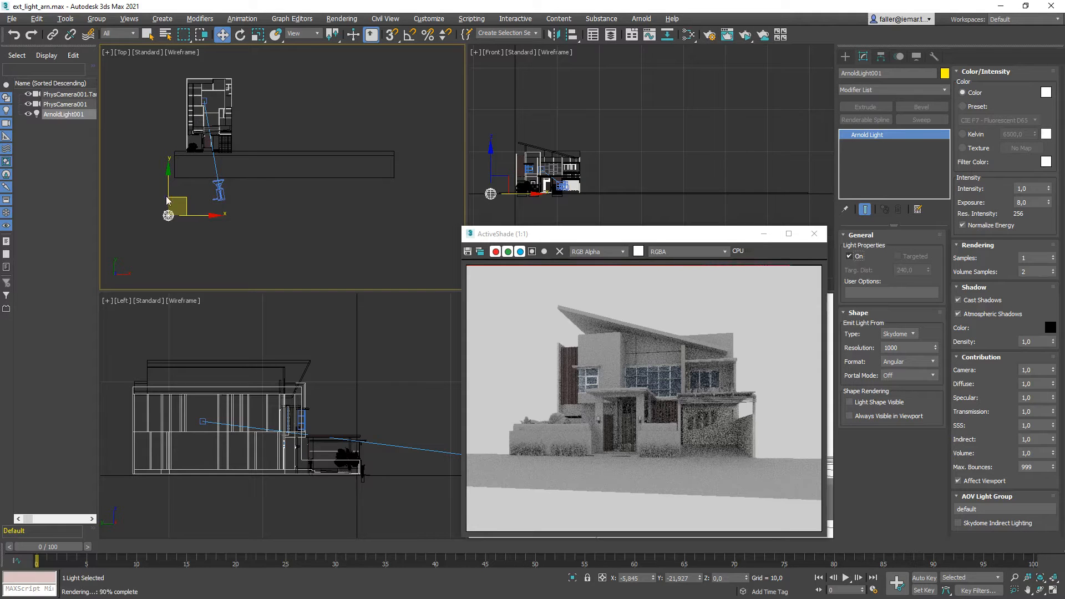
pyautogui.moveTo(186, 197); pyautogui.dragTo(292, 126)
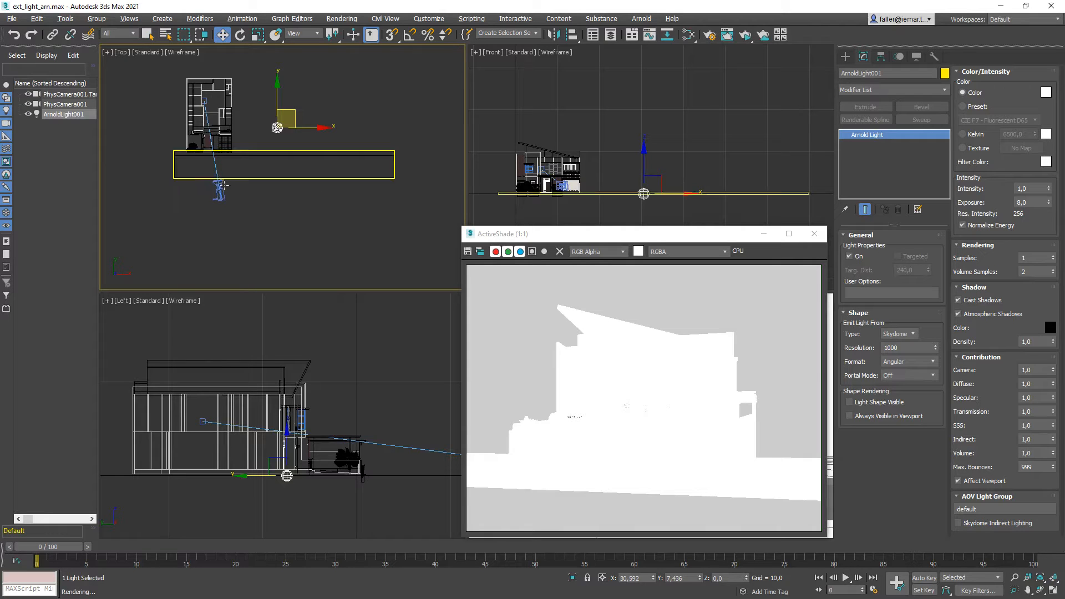
# - Set the physical camera's exposure target to 15 EV and briefly check the ActiveShade render setup
pyautogui.click(220, 190)
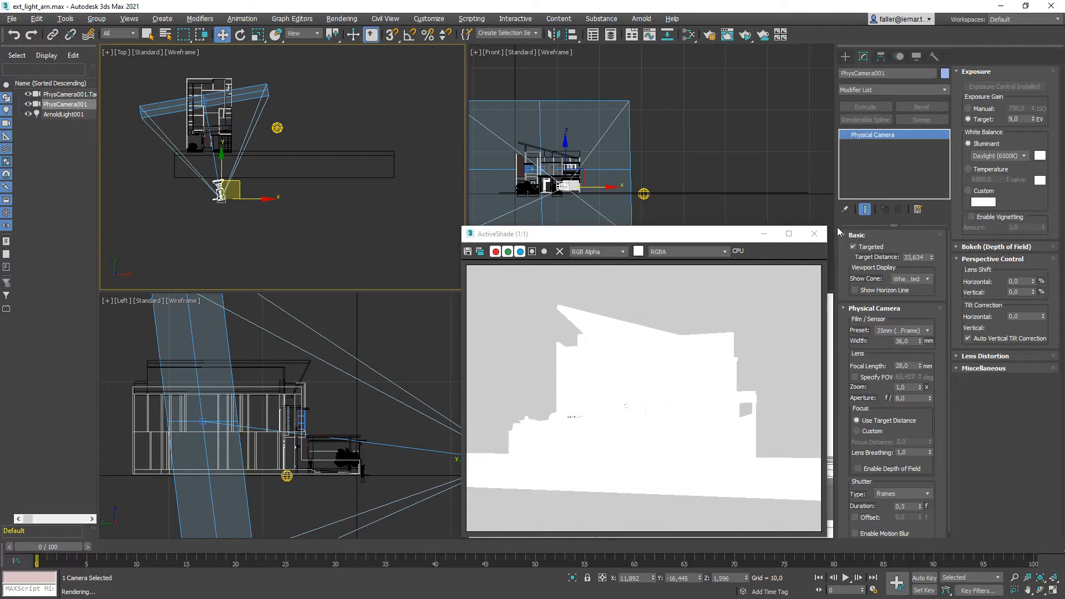
pyautogui.doubleClick(1025, 118)
pyautogui.write('15')
pyautogui.click(277, 128)
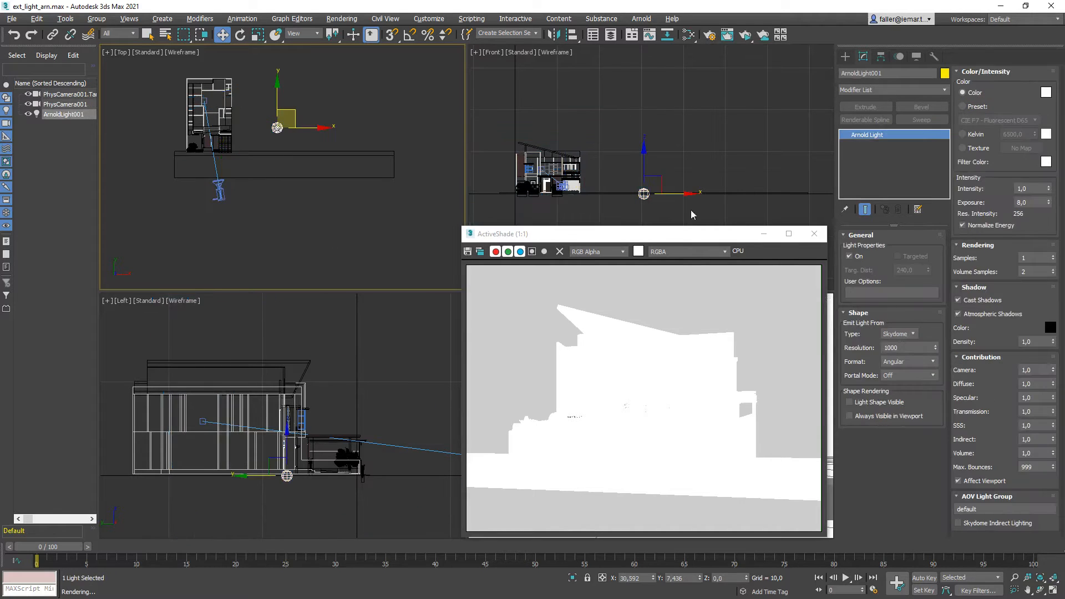
pyautogui.moveTo(743, 234); pyautogui.dragTo(662, 225)
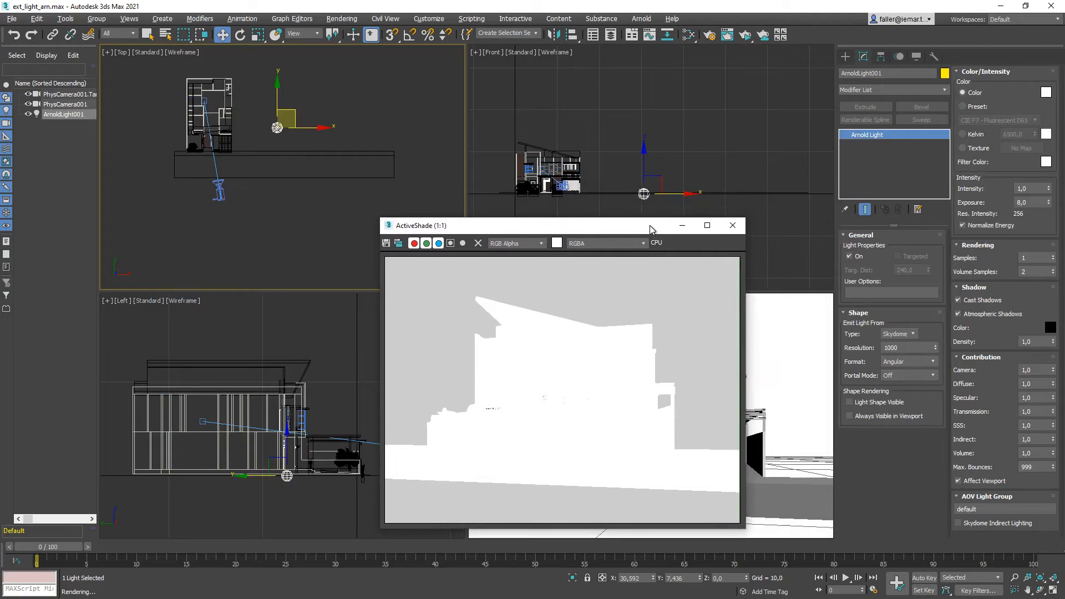
pyautogui.click(709, 33)
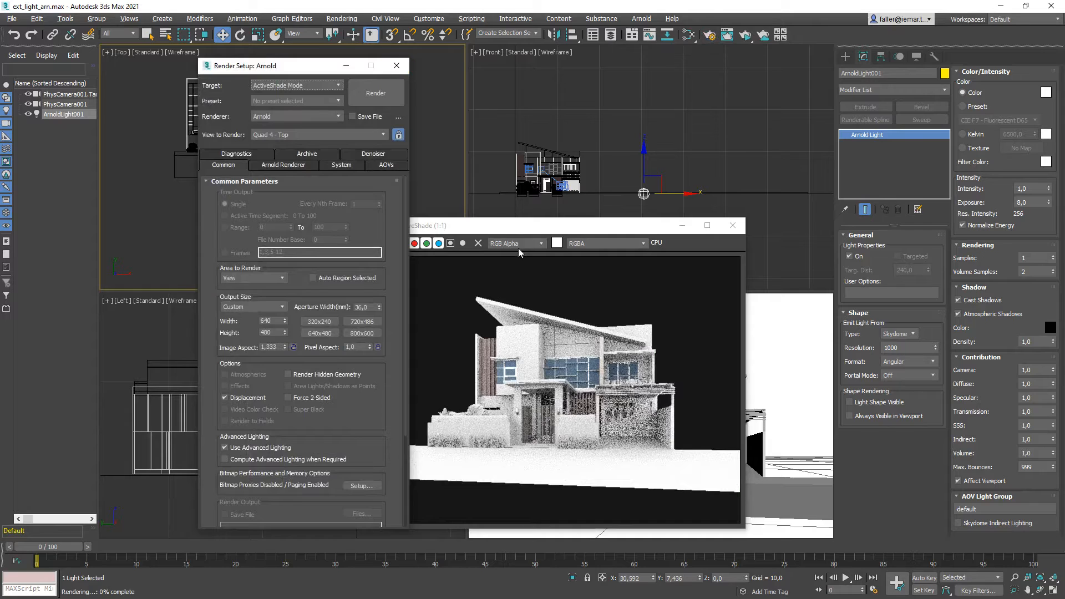
pyautogui.click(396, 66)
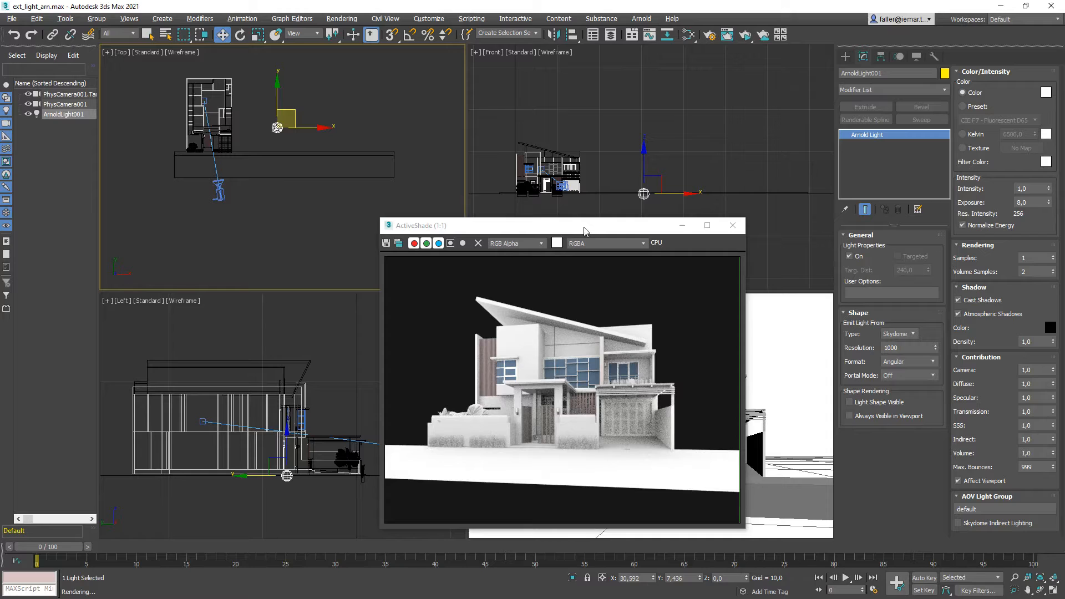
# - Make the Arnold skydome's light shape visible in the render
pyautogui.click(219, 189)
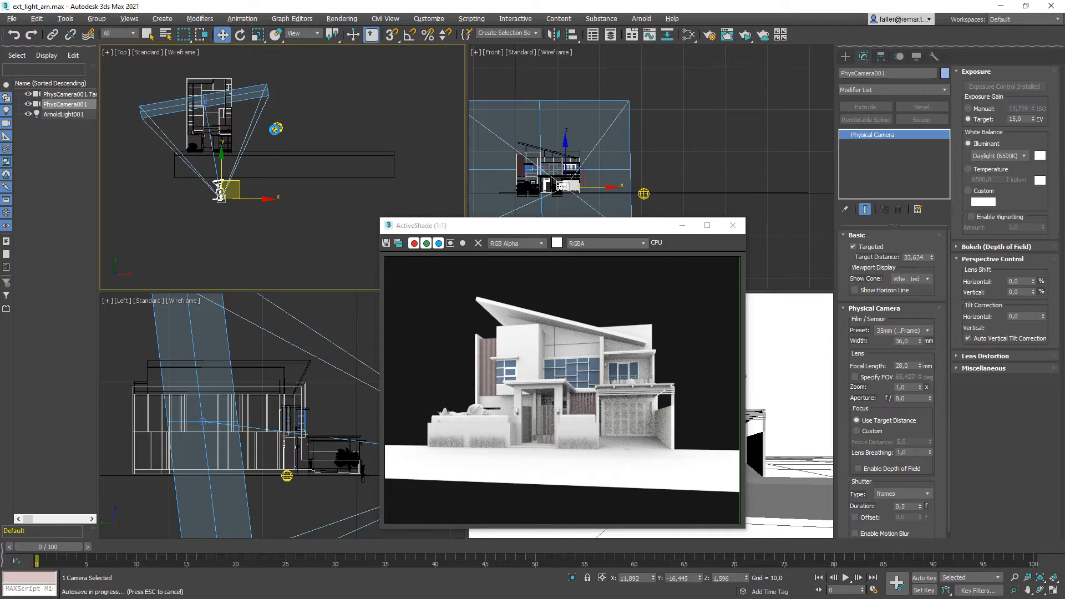
pyautogui.click(275, 128)
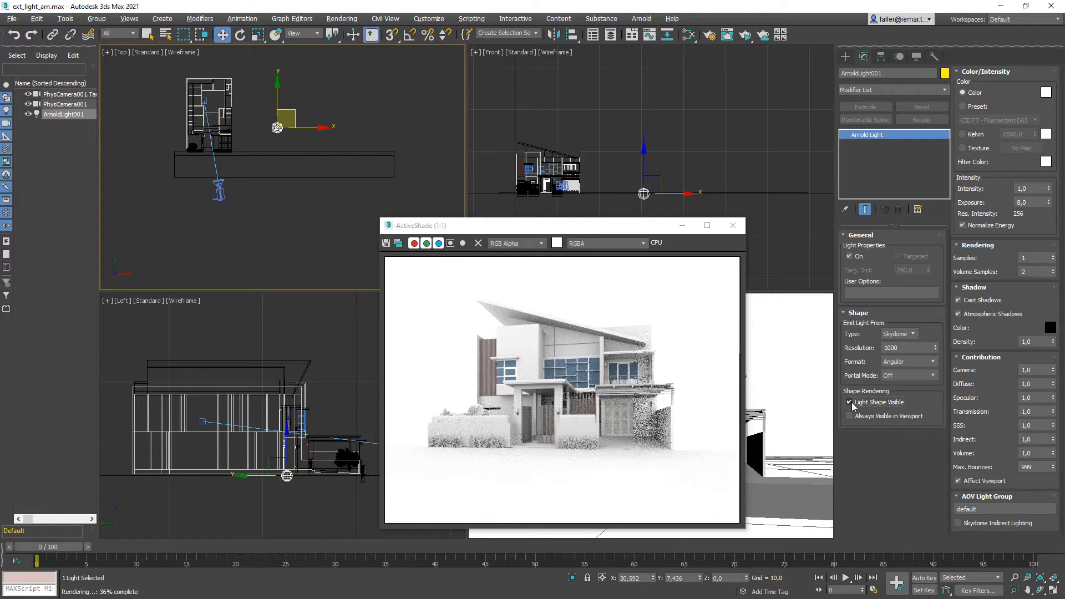
pyautogui.click(850, 402)
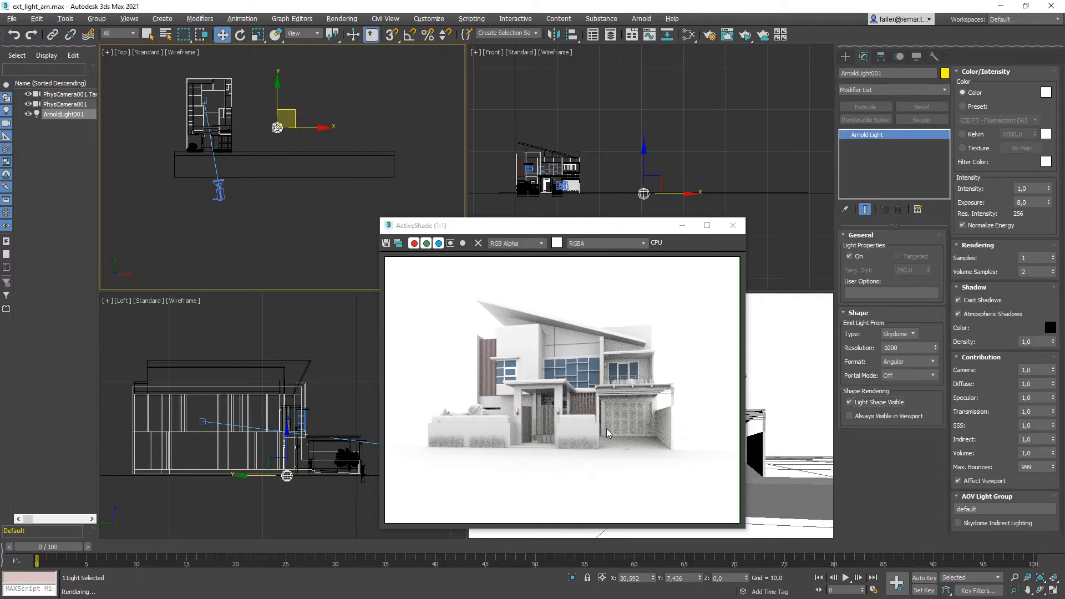
# - Examine the noise on the garage door, windows and roof in the ActiveShade render at close range
pyautogui.scroll(2, 607, 433)
pyautogui.moveTo(614, 427); pyautogui.dragTo(567, 453, button='middle')
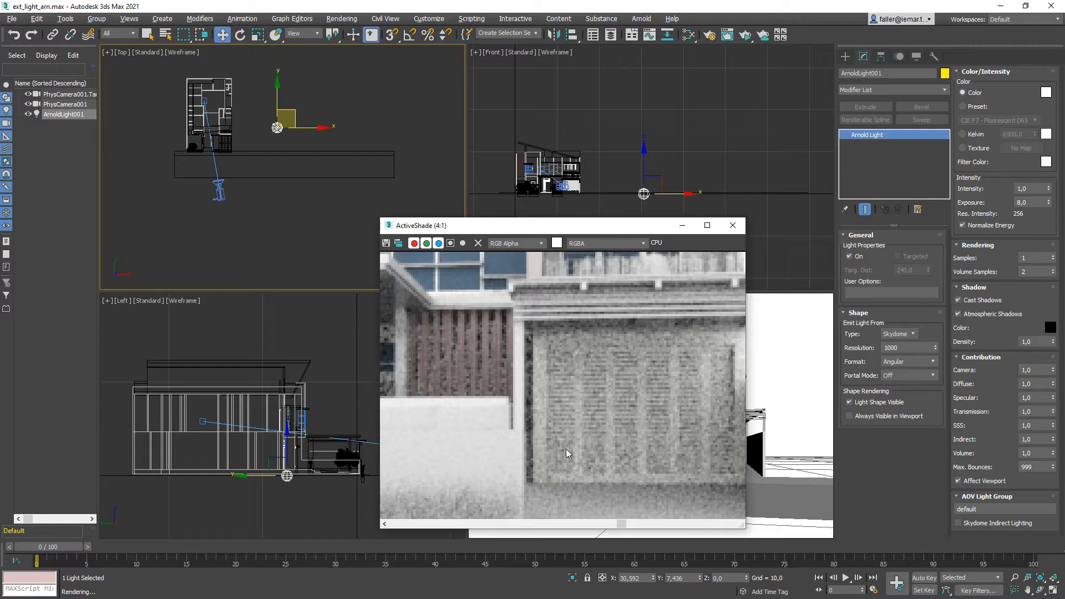
pyautogui.moveTo(574, 346); pyautogui.dragTo(581, 452, button='middle')
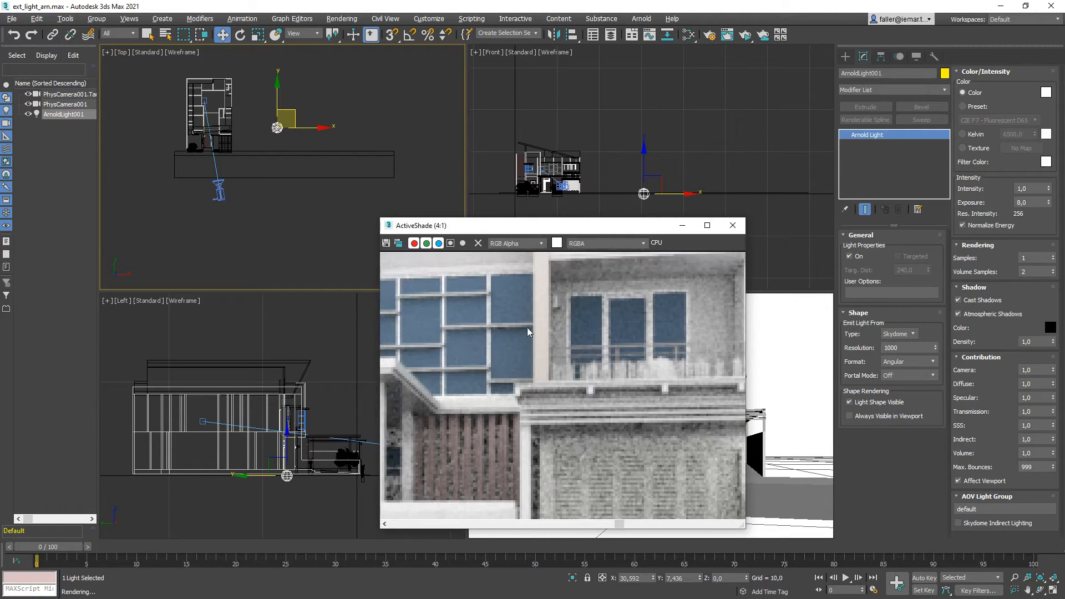
pyautogui.moveTo(530, 333); pyautogui.dragTo(544, 406, button='middle')
pyautogui.moveTo(549, 328); pyautogui.dragTo(549, 346, button='middle')
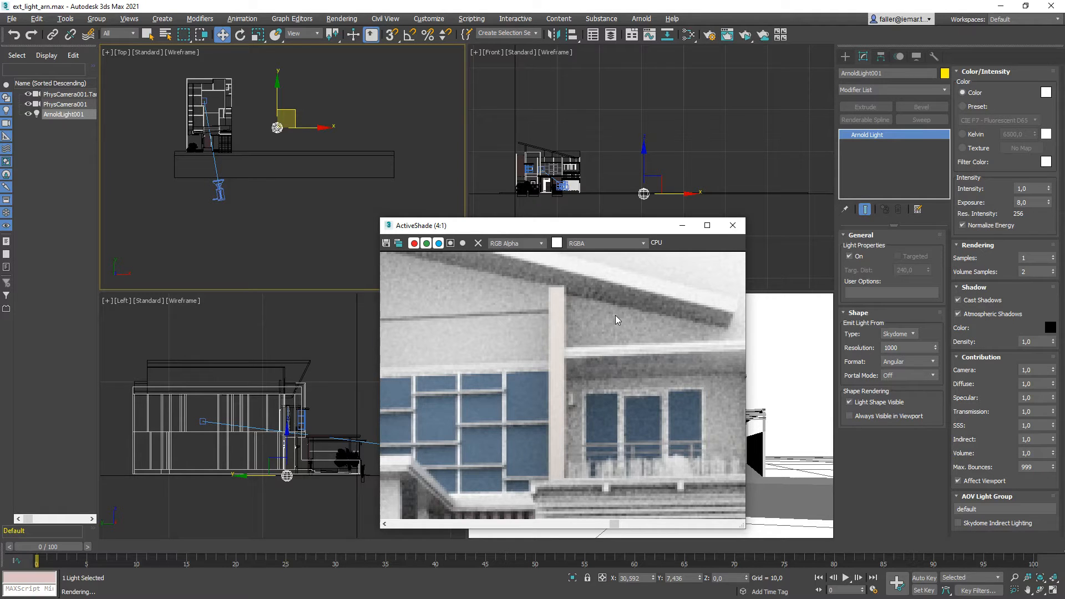
pyautogui.scroll(-3, 616, 320)
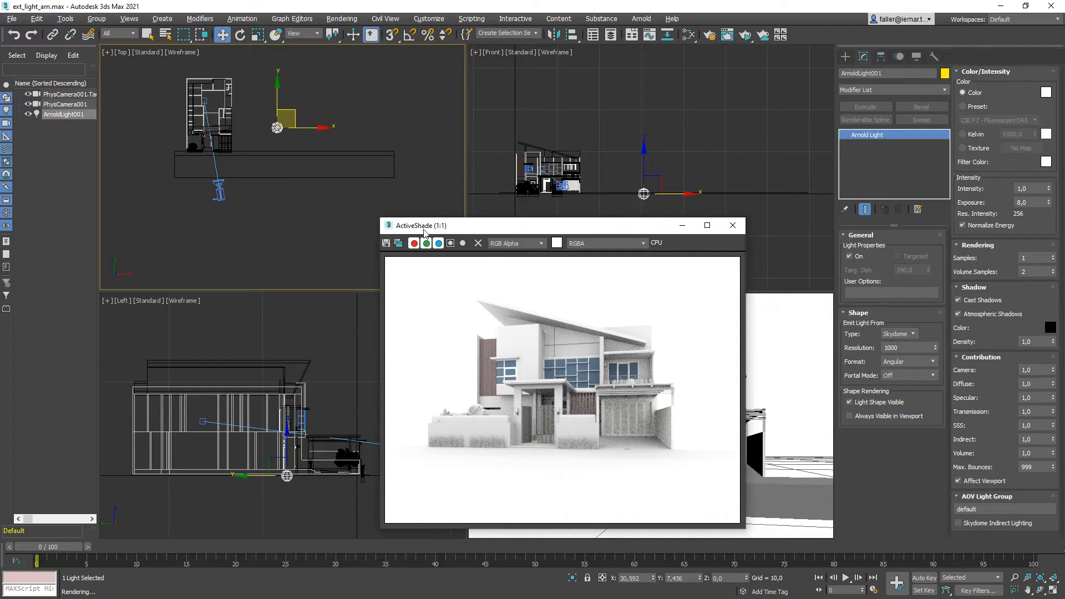
# - End the ActiveShade session and switch the render target to Production Rendering Mode
pyautogui.click(734, 227)
pyautogui.click(710, 37)
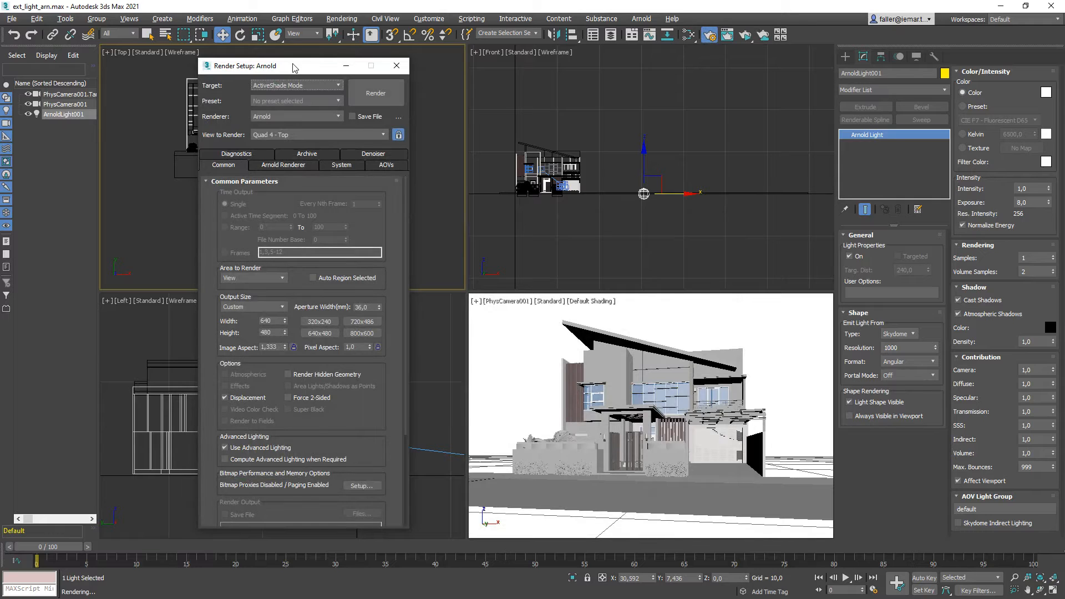
pyautogui.moveTo(293, 67); pyautogui.dragTo(306, 65)
pyautogui.click(302, 83)
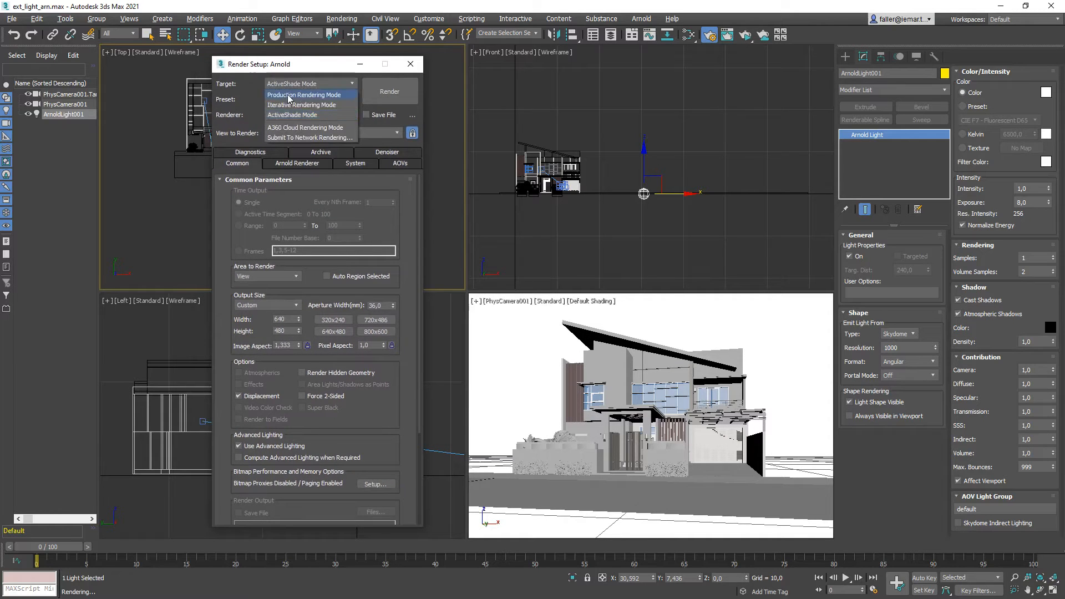
pyautogui.click(288, 95)
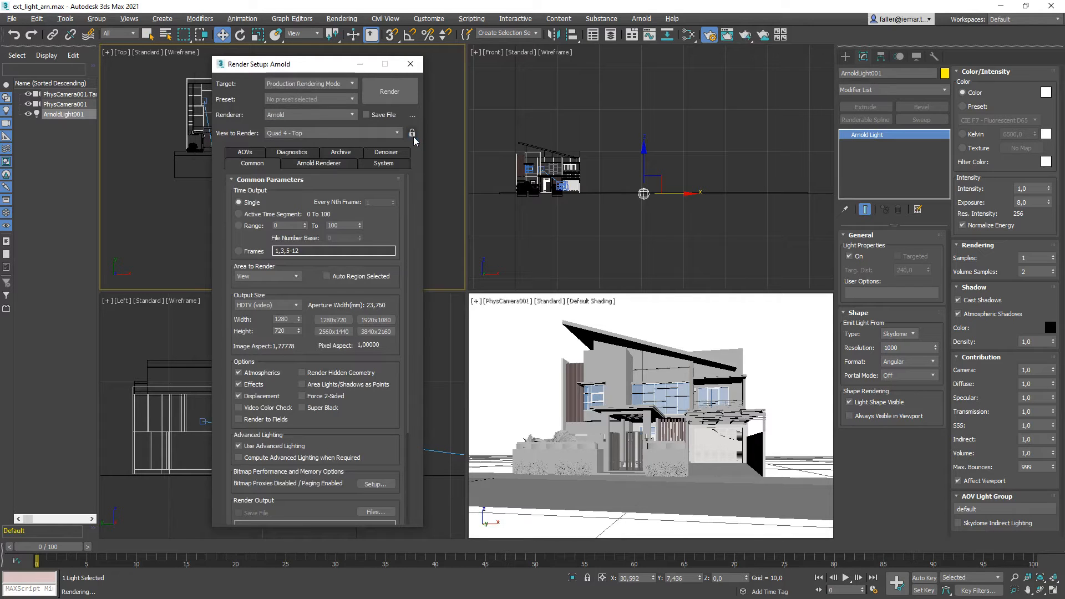
# - Set the view to render to Quad 4 - PhysCamera001 and lock it
pyautogui.rightClick(562, 334)
pyautogui.rightClick(516, 356)
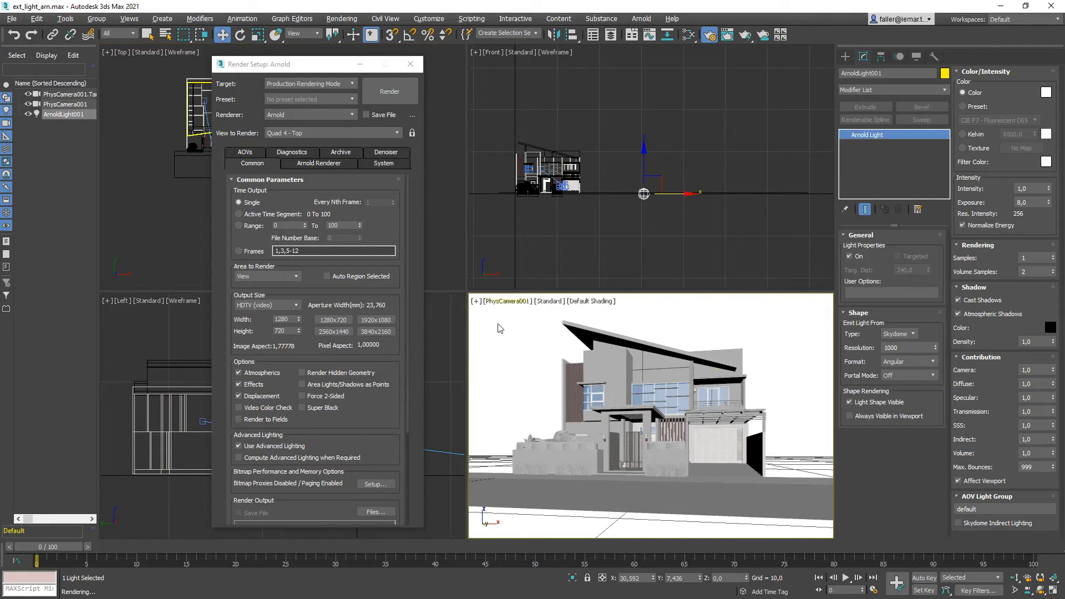
pyautogui.click(502, 347)
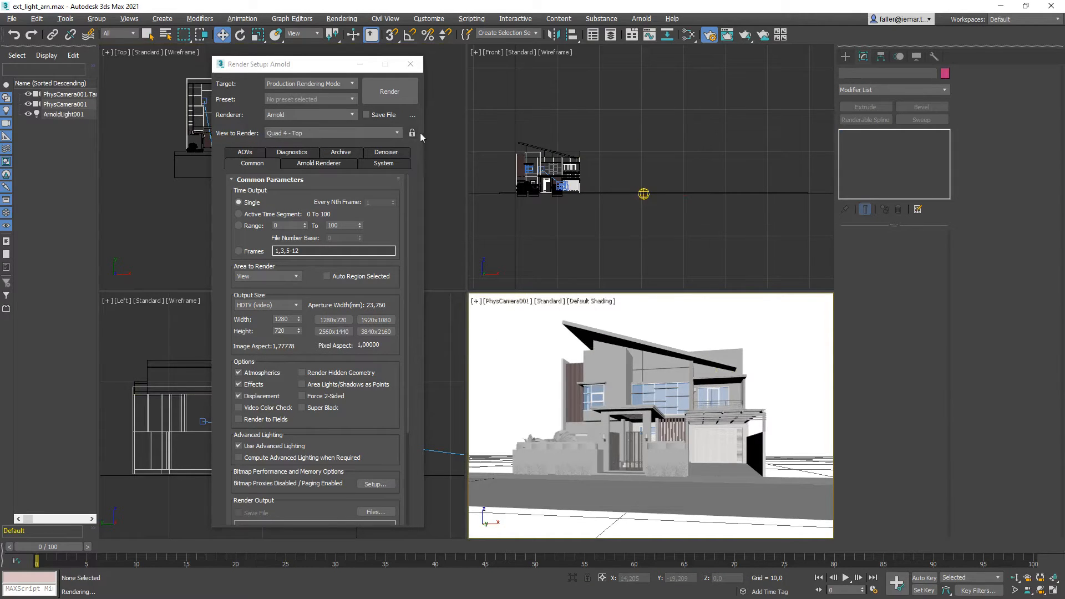
pyautogui.click(400, 134)
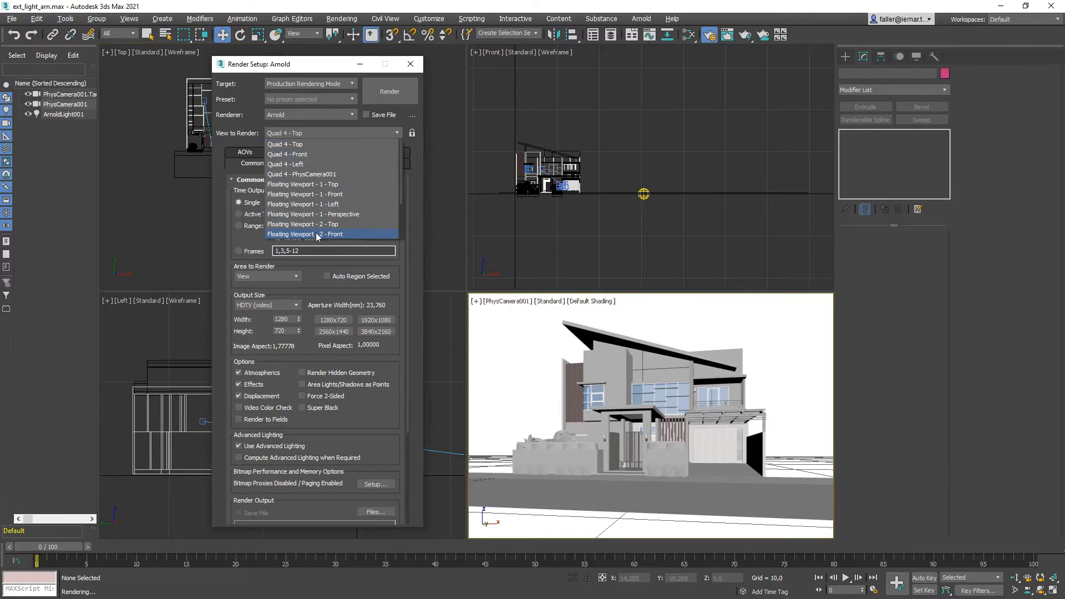
pyautogui.click(311, 175)
pyautogui.click(412, 134)
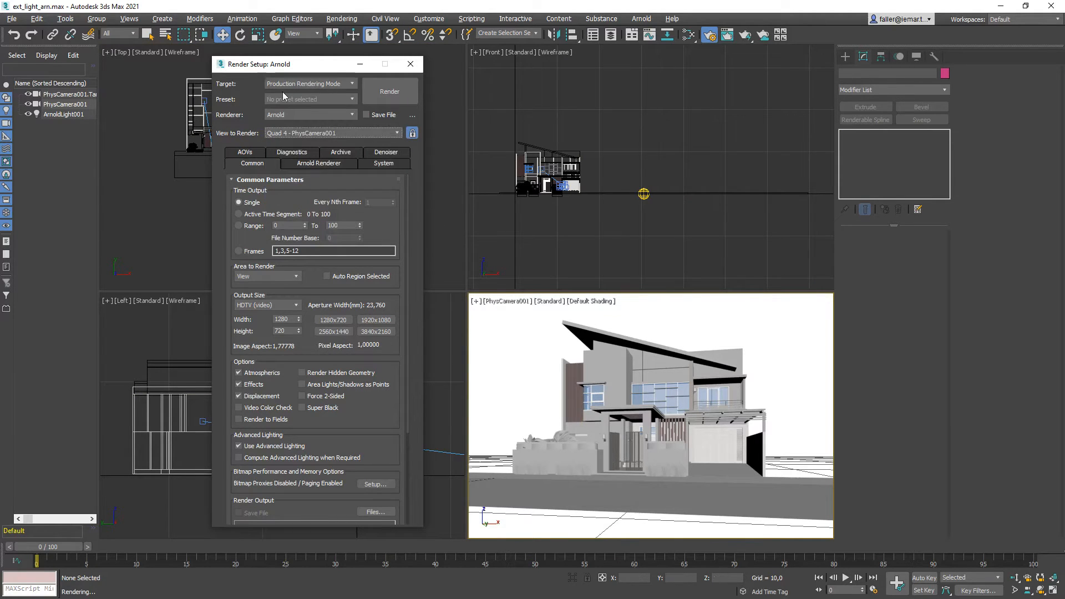
pyautogui.click(410, 64)
# - Render the PhysCamera001 view in production mode and inspect the noise around the house entrance
pyautogui.rightClick(544, 357)
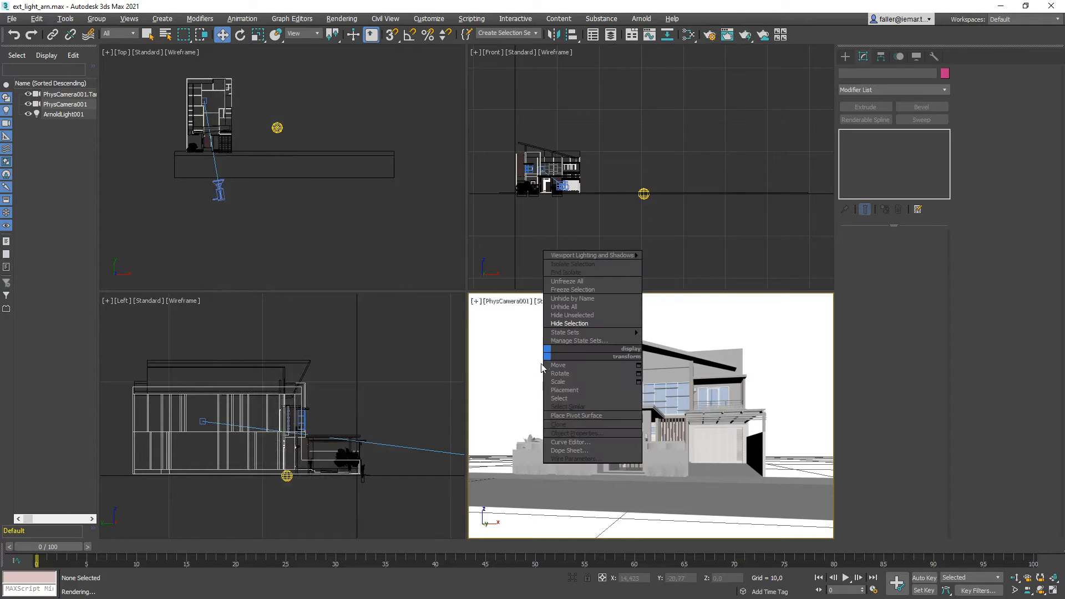
pyautogui.click(513, 376)
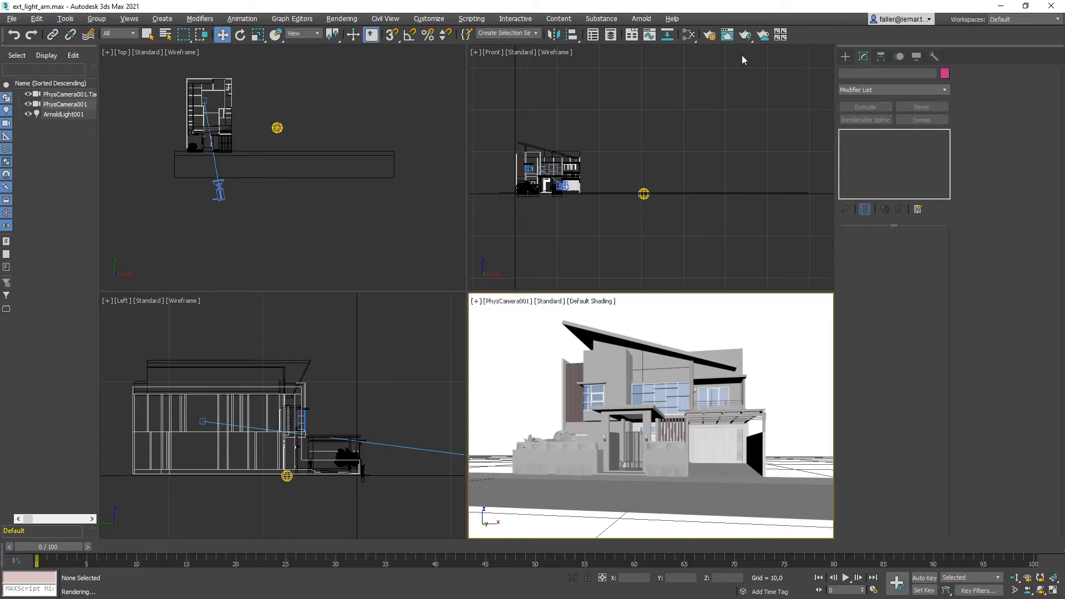
pyautogui.click(746, 36)
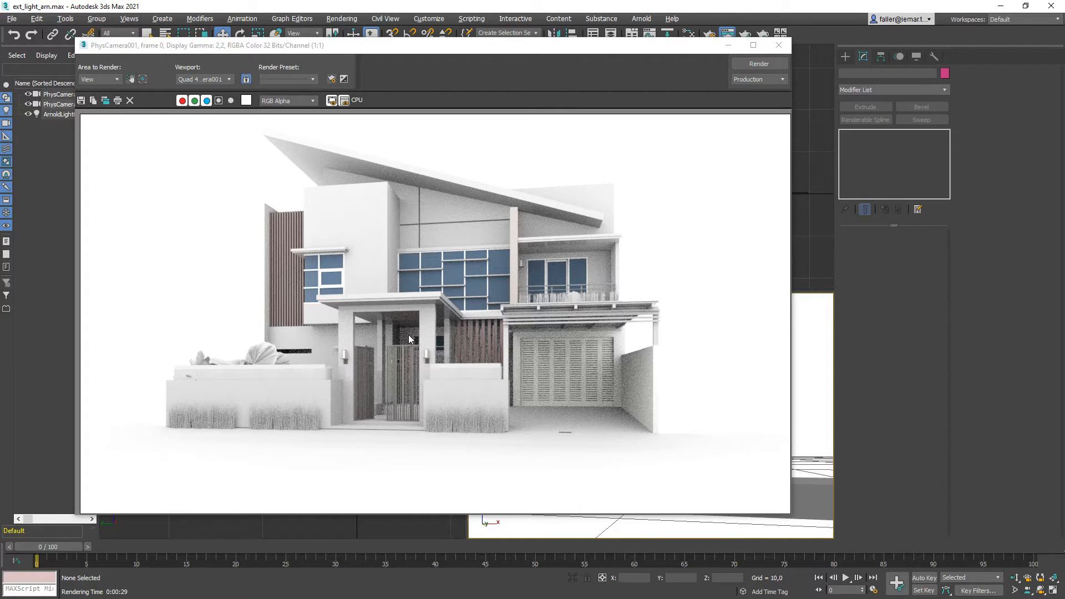
pyautogui.scroll(5, 408, 334)
pyautogui.scroll(-5, 399, 342)
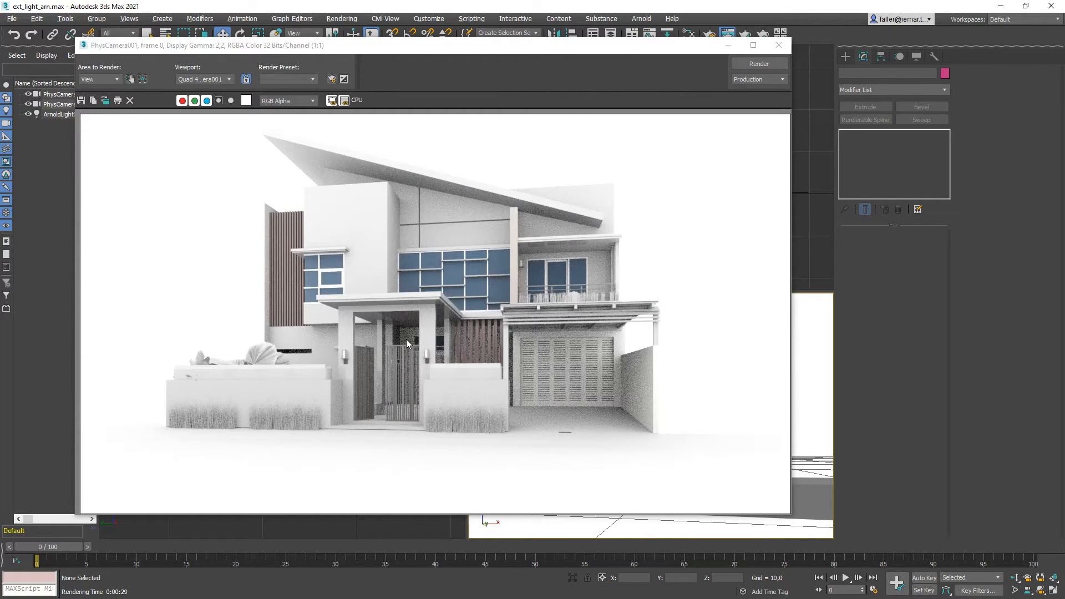
# - Clone the rendered frame window and move the copy aside as a comparison reference
pyautogui.click(105, 102)
pyautogui.moveTo(97, 128)
pyautogui.mouseDown()
pyautogui.moveTo(544, 127)
pyautogui.moveTo(487, 140)
pyautogui.moveTo(352, 136)
pyautogui.moveTo(143, 176)
pyautogui.moveTo(33, 171)
pyautogui.moveTo(56, 169)
pyautogui.mouseUp()
pyautogui.moveTo(455, 53); pyautogui.dragTo(434, 96)
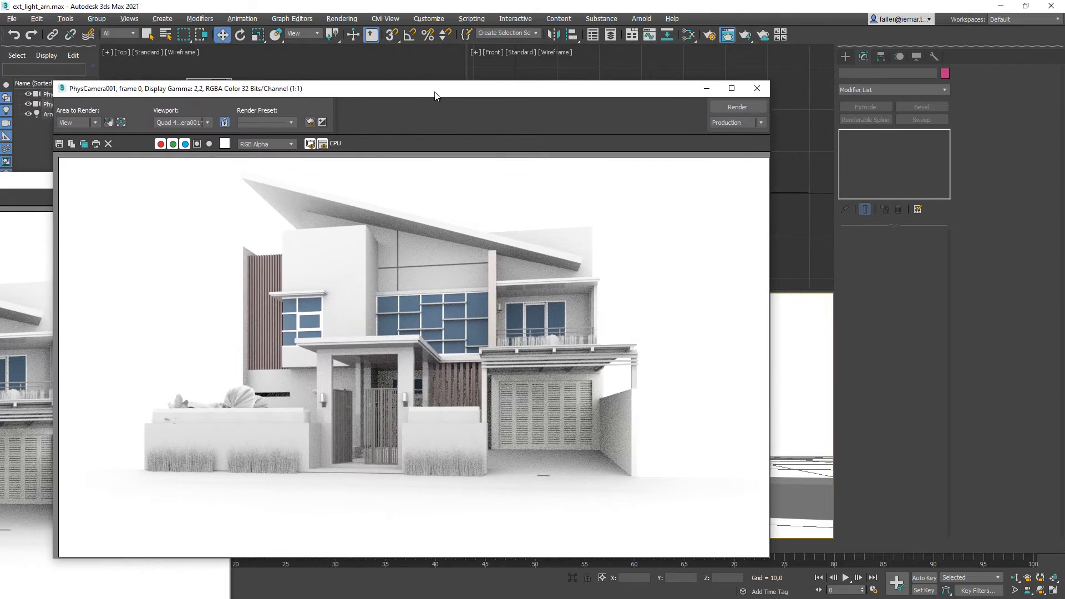
# - Raise the Arnold renderer's Camera (AA) samples to 5
pyautogui.click(709, 36)
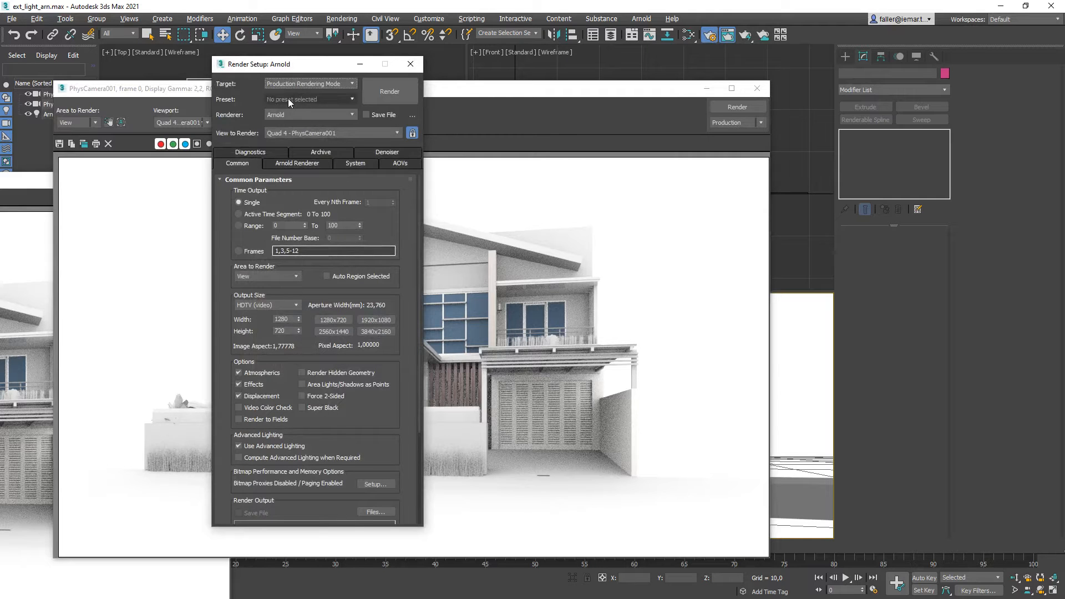
pyautogui.moveTo(291, 64); pyautogui.dragTo(301, 58)
pyautogui.click(305, 159)
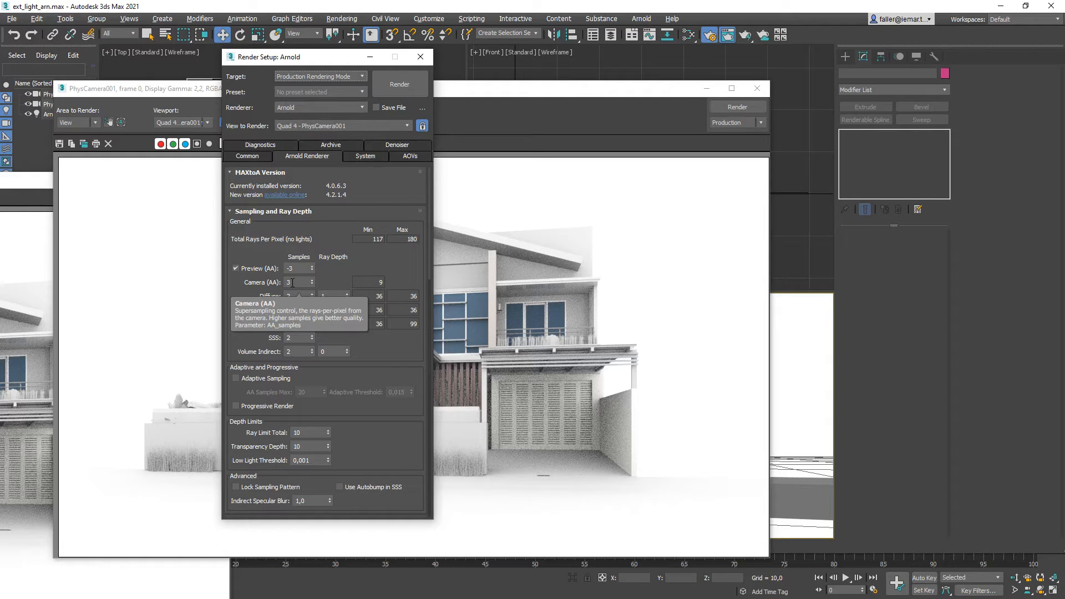
pyautogui.click(287, 282)
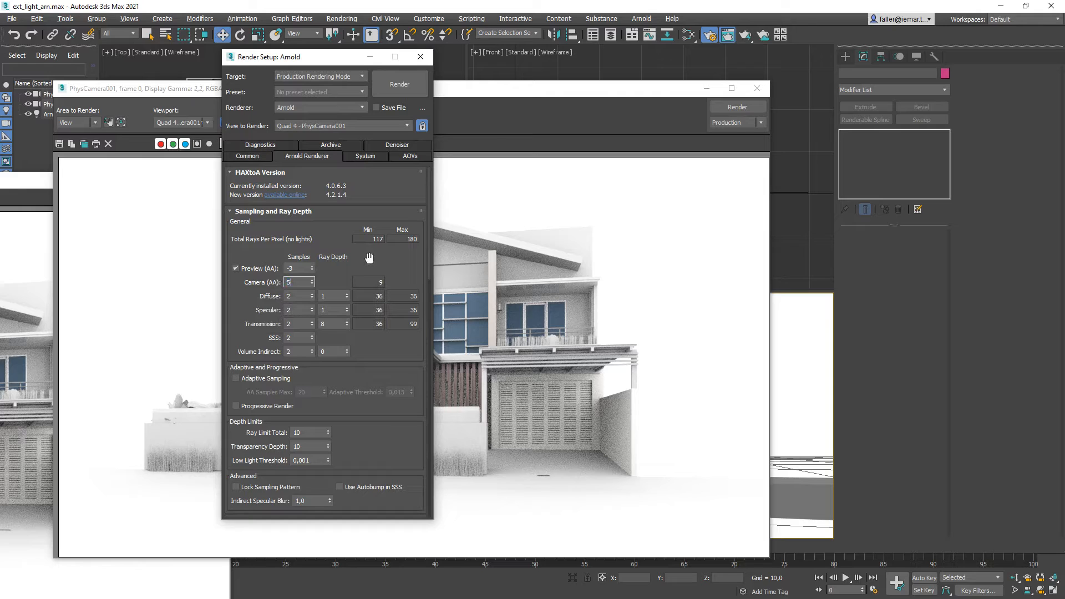
pyautogui.press('Tab')
pyautogui.click(334, 298)
# - Render the camera view again and place the new frame next to the cloned render for comparison
pyautogui.click(398, 82)
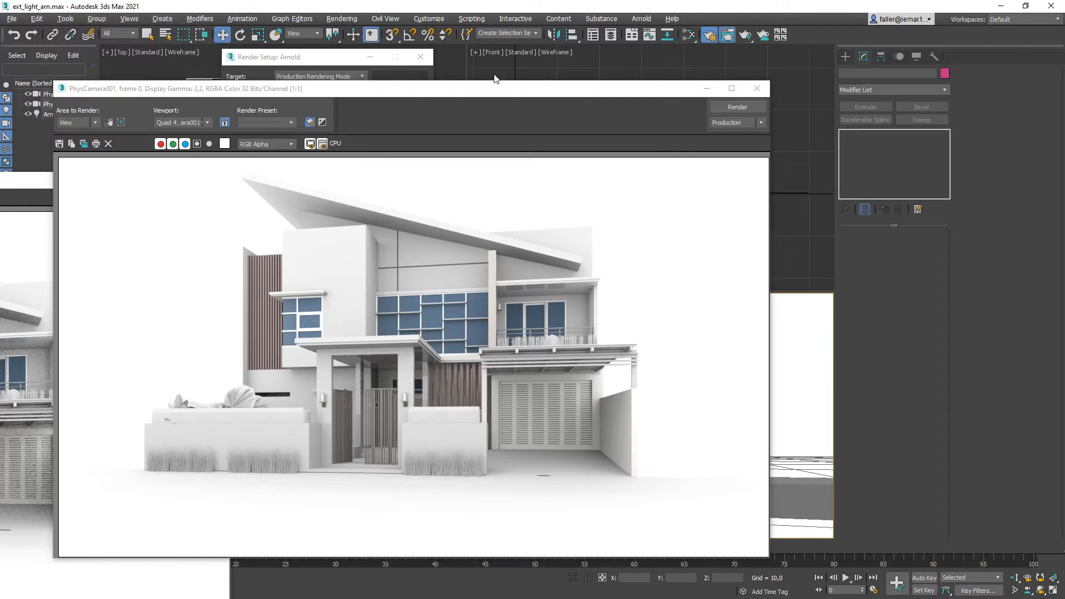
pyautogui.click(475, 87)
pyautogui.moveTo(475, 89); pyautogui.dragTo(645, 39)
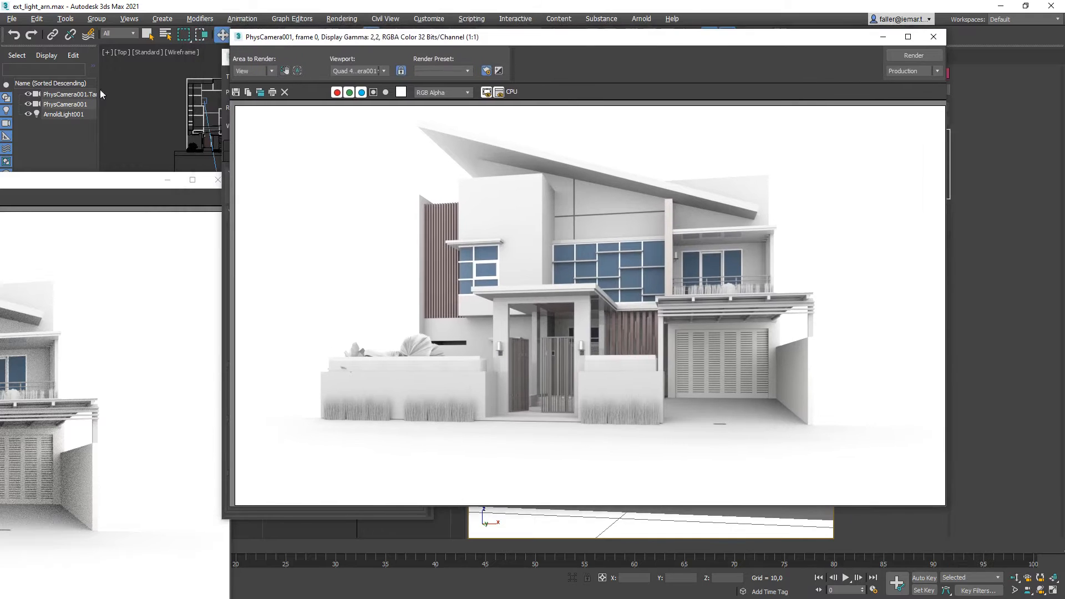
# - Compare the noise in the cloned render with the new frame, and close both render windows
pyautogui.moveTo(27, 183); pyautogui.dragTo(67, 93)
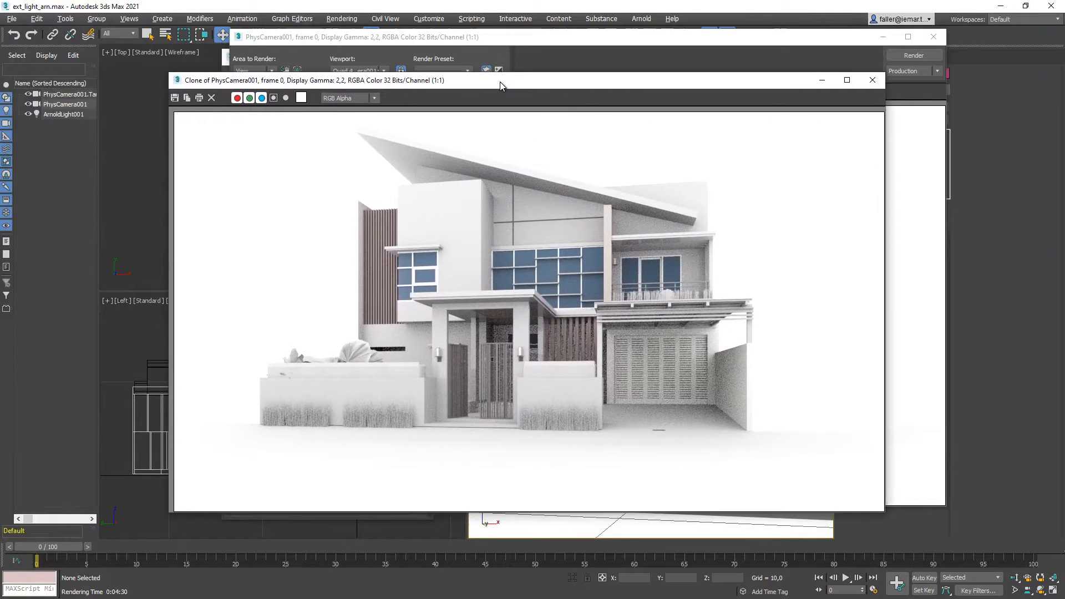
pyautogui.moveTo(500, 82)
pyautogui.mouseDown()
pyautogui.moveTo(389, 91)
pyautogui.moveTo(554, 201)
pyautogui.moveTo(546, 339)
pyautogui.mouseUp()
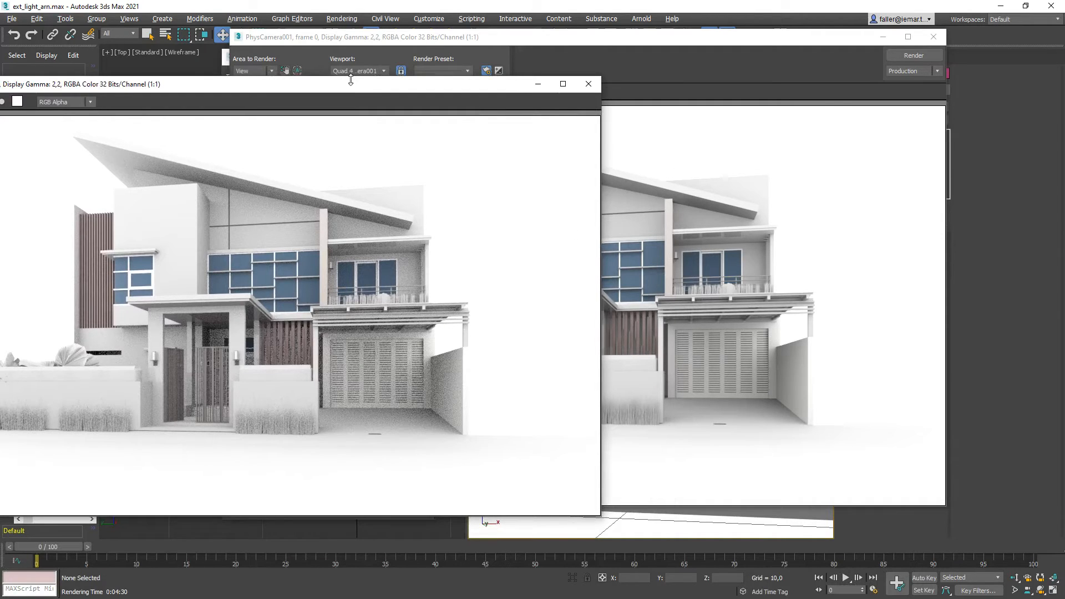
pyautogui.moveTo(369, 90); pyautogui.dragTo(313, 147)
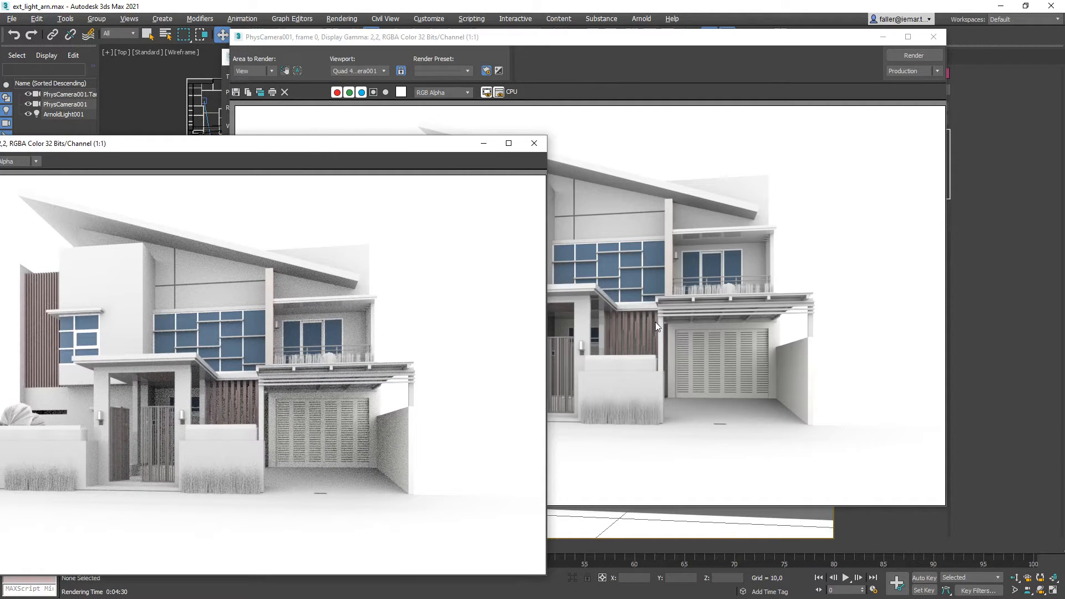
pyautogui.moveTo(424, 152); pyautogui.dragTo(653, 98)
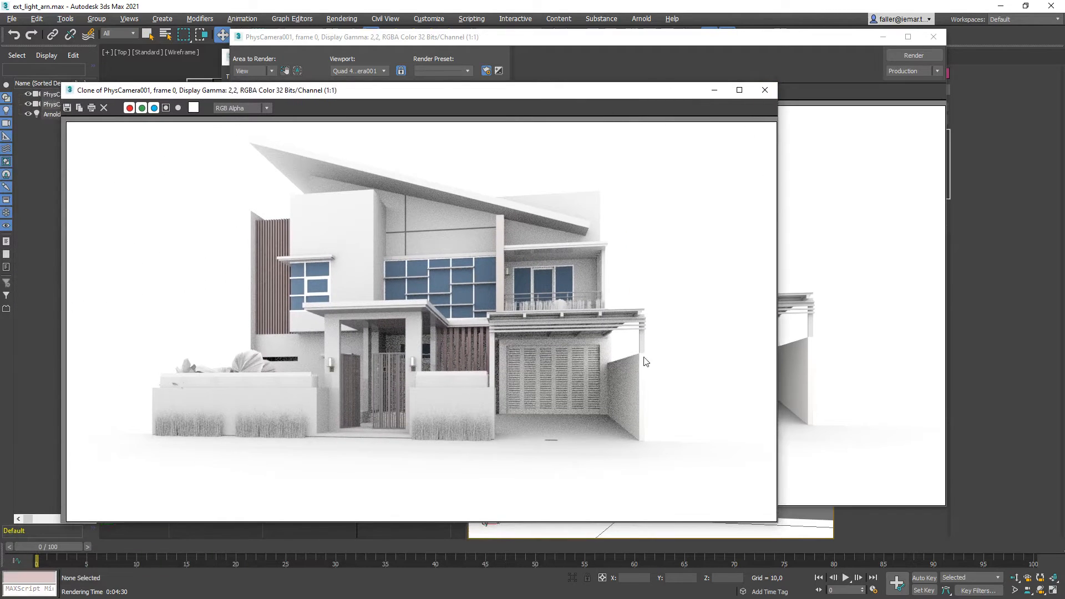
pyautogui.click(765, 92)
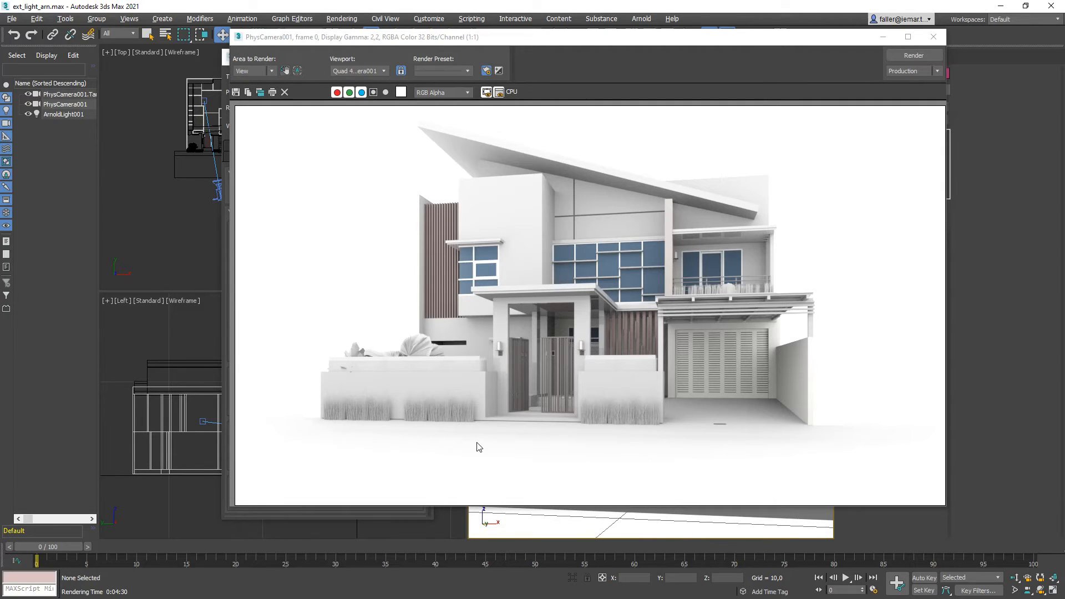
pyautogui.moveTo(603, 43); pyautogui.dragTo(579, 54)
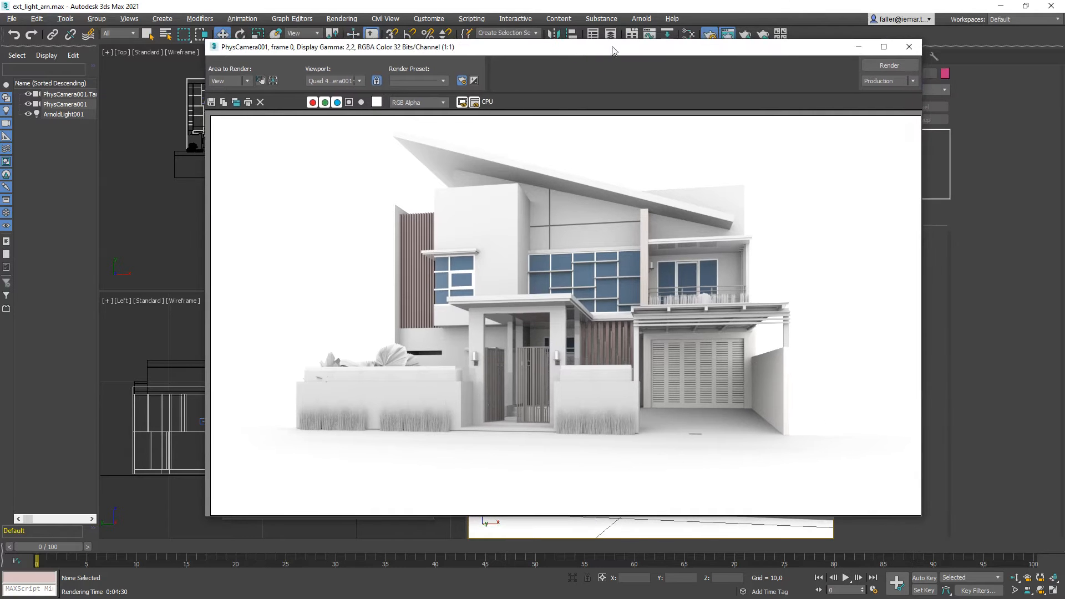
pyautogui.click(910, 48)
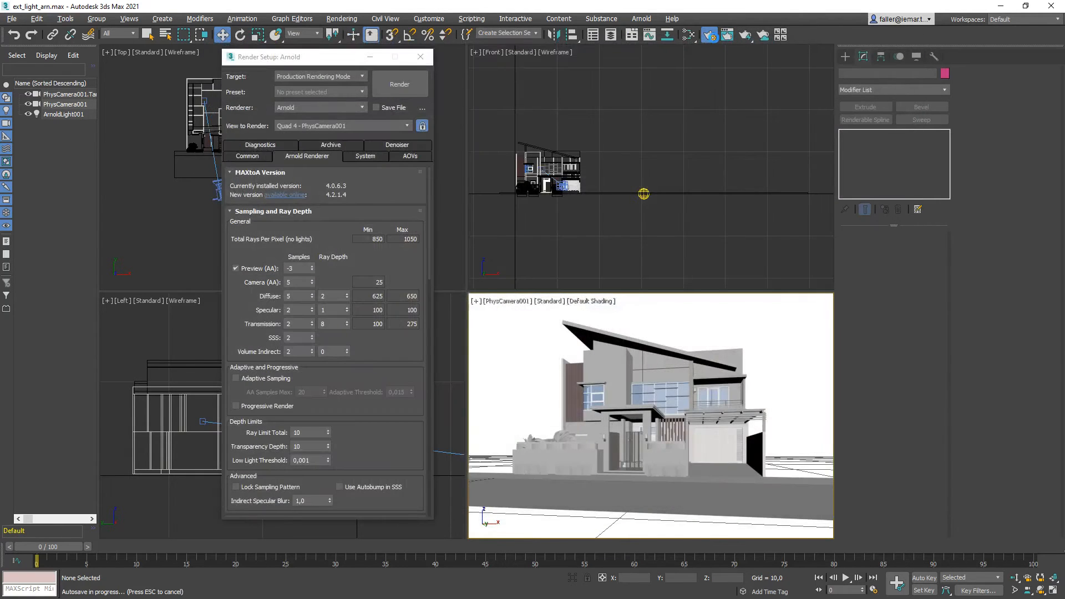
# - Set the Arnold sampling to Camera (AA) 3, Diffuse samples 2 and Diffuse ray depth 1, and close the render settings
pyautogui.moveTo(291, 57); pyautogui.dragTo(293, 50)
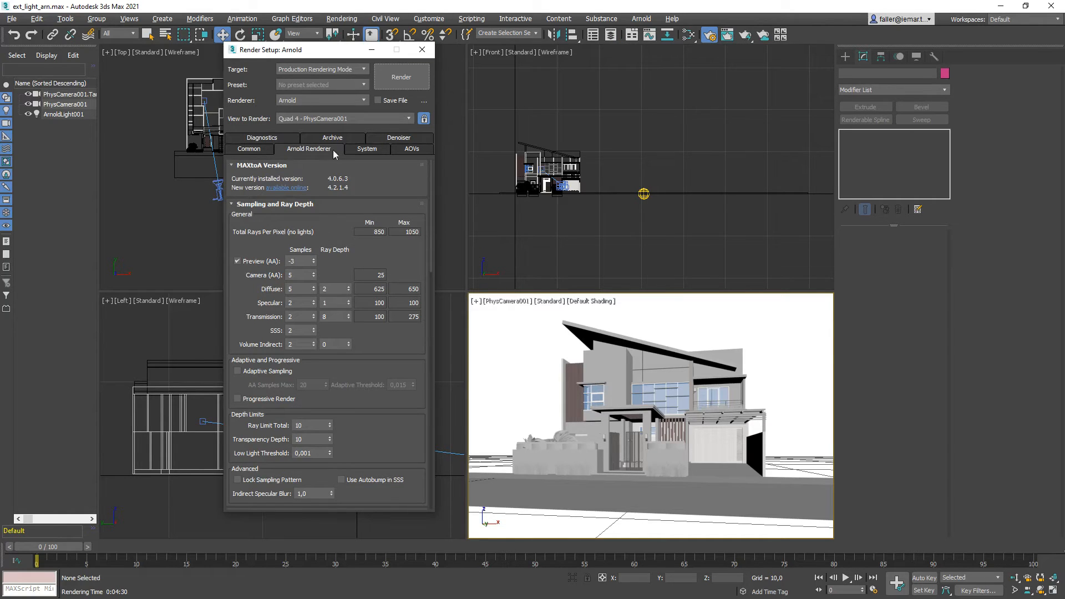
pyautogui.doubleClick(305, 274)
pyautogui.write('3')
pyautogui.press('Tab')
pyautogui.write('2')
pyautogui.press('Tab')
pyautogui.write('1')
pyautogui.click(337, 272)
pyautogui.click(422, 51)
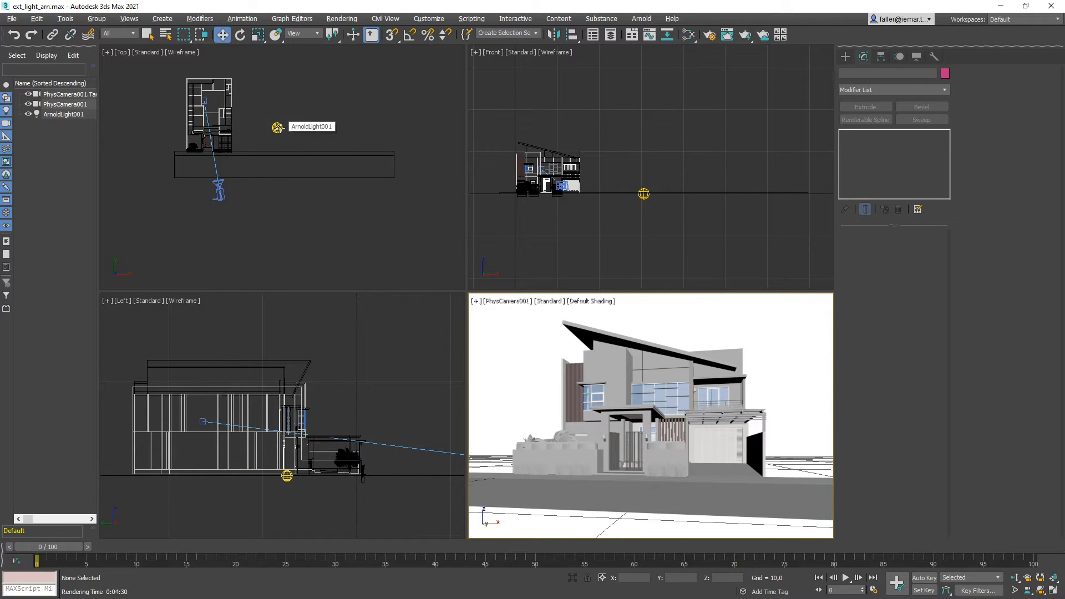
# - Select the Skydome light, check its rendering Samples value, and deselect the light
pyautogui.click(278, 127)
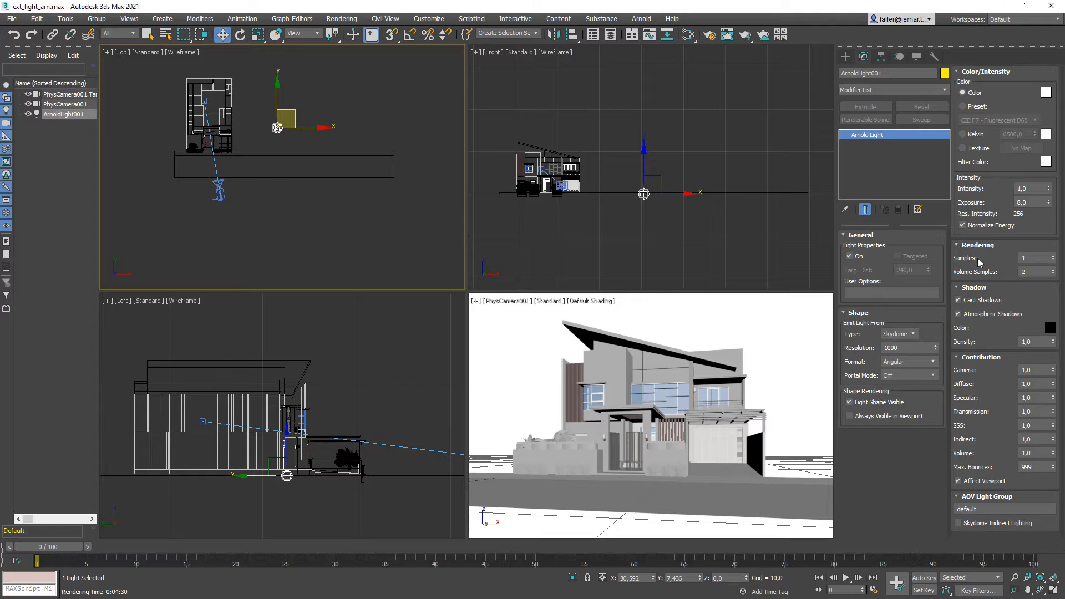
pyautogui.doubleClick(1040, 257)
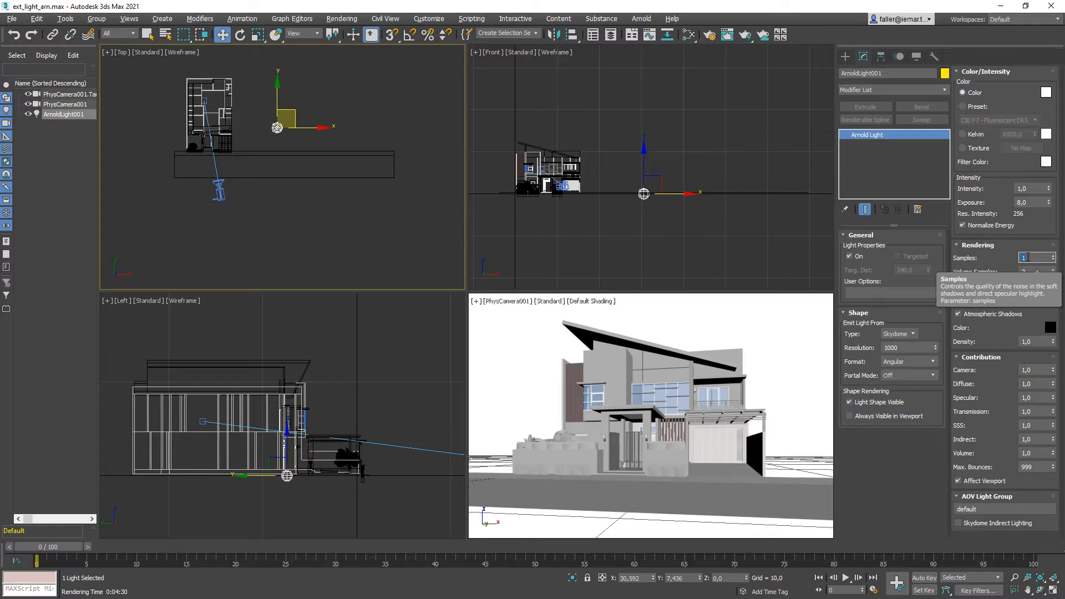
pyautogui.click(531, 363)
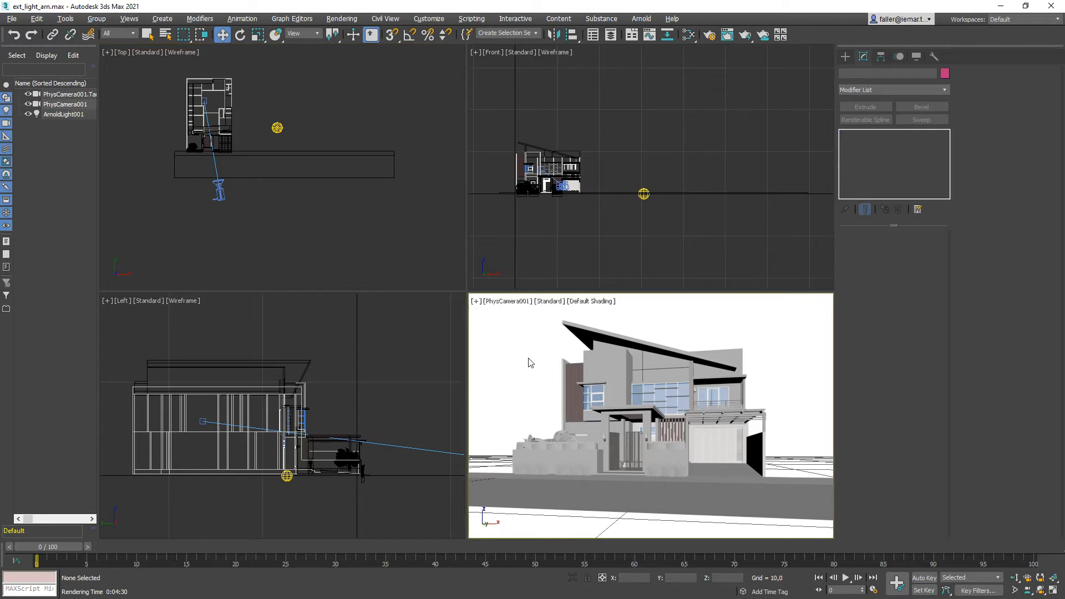
# - Render the PhysCamera001 view with the lowered sampling and move the frame off the top view
pyautogui.click(746, 38)
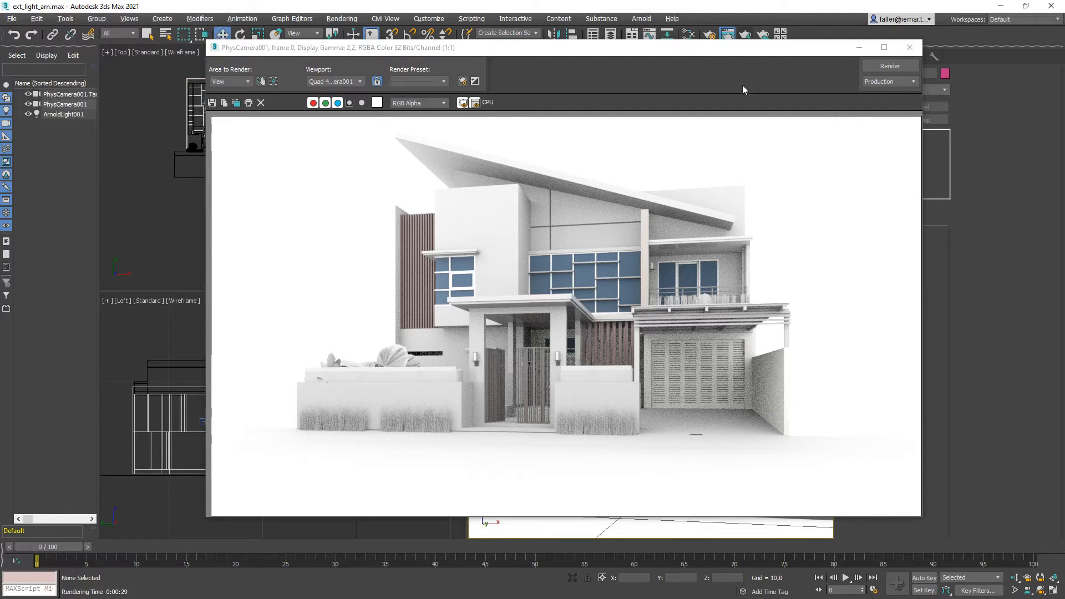
pyautogui.moveTo(707, 53); pyautogui.dragTo(570, 54)
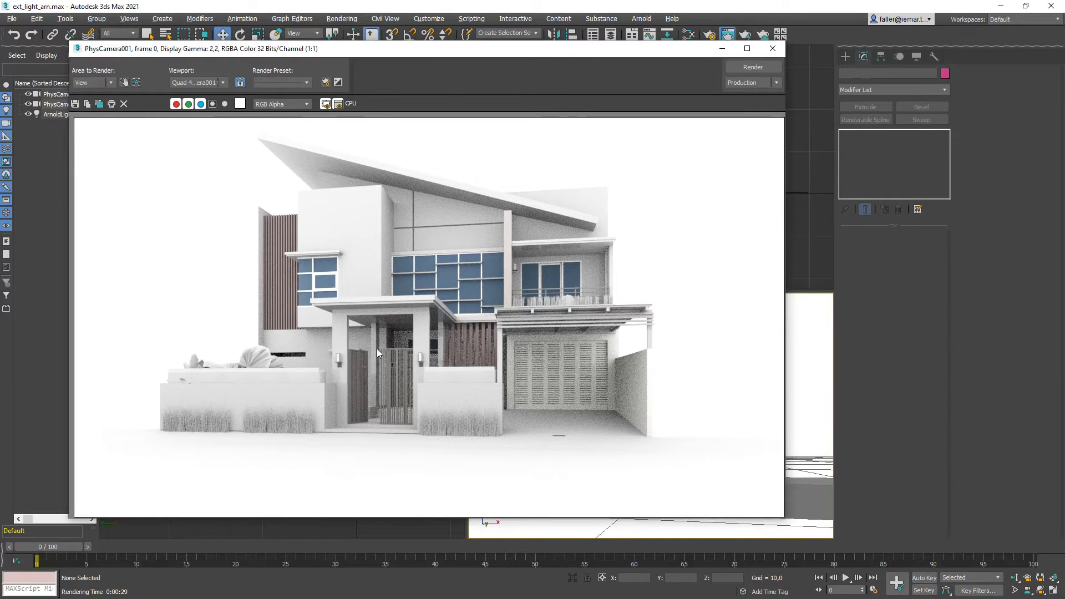
pyautogui.moveTo(645, 53); pyautogui.dragTo(653, 357)
# - Set the Skydome light's rendering Samples to 16
pyautogui.click(276, 127)
pyautogui.click(276, 128)
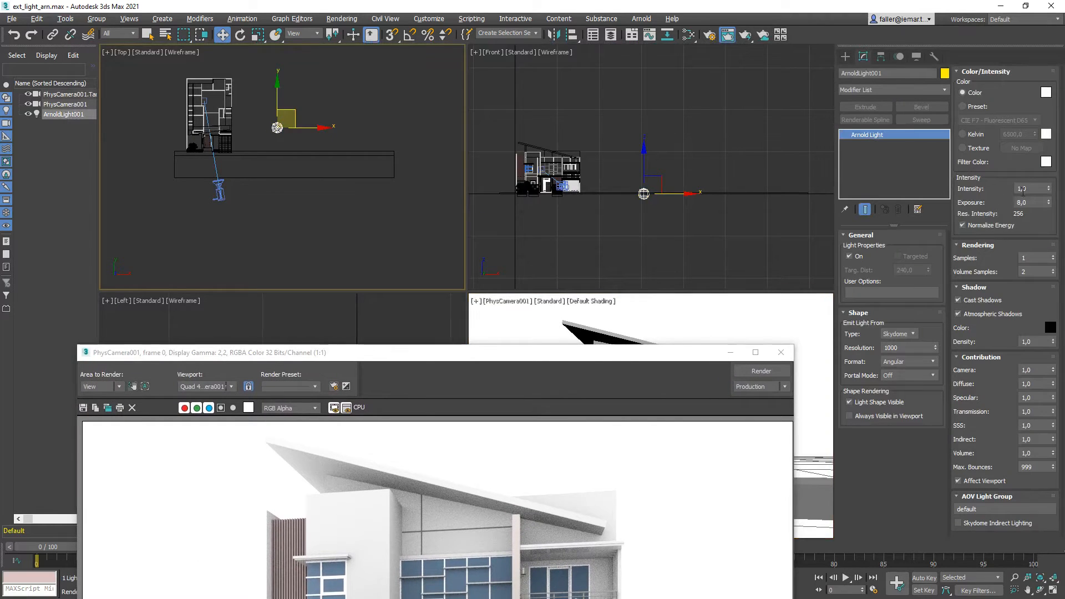
pyautogui.click(1032, 257)
# - Clone the existing rendered frame window as a reference and render the PhysCamera001 view again
pyautogui.moveTo(552, 353); pyautogui.dragTo(583, 69)
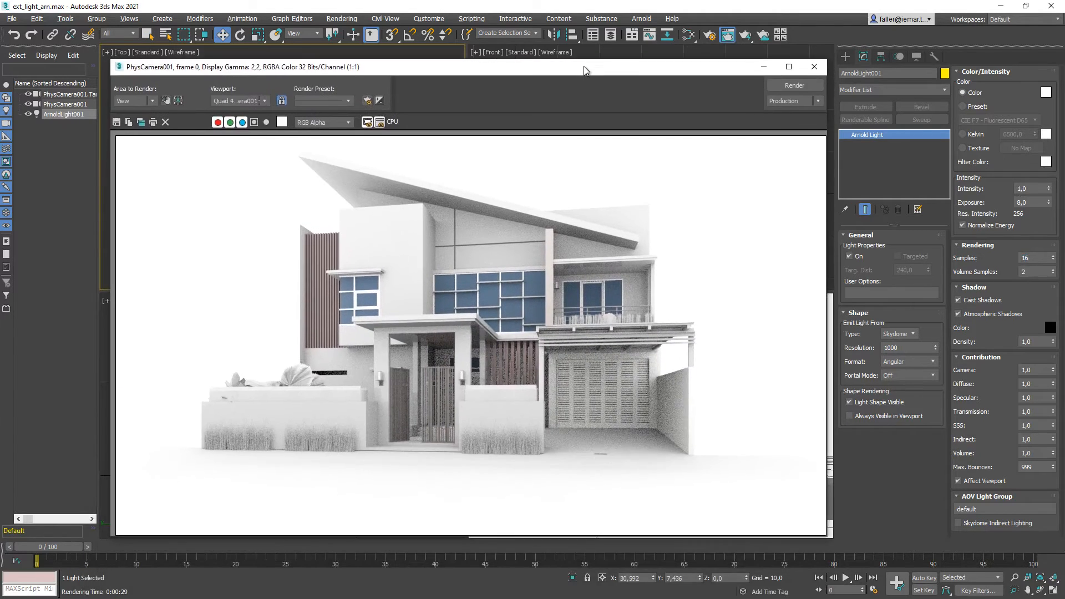
pyautogui.click(141, 123)
pyautogui.click(797, 84)
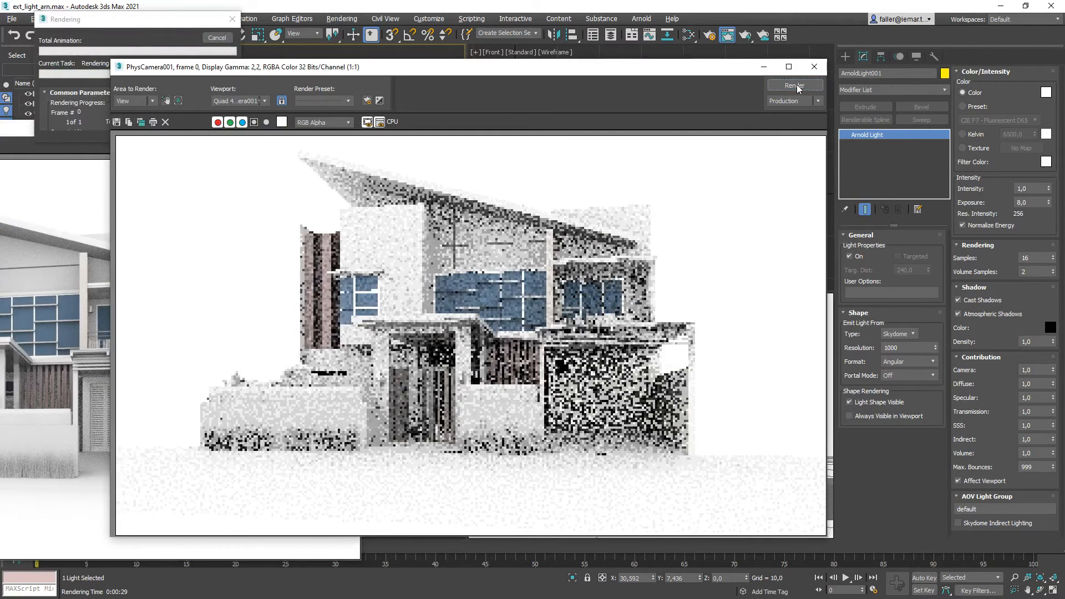
# - Place the cloned frame beside the new render and compare their noise and rendering time
pyautogui.moveTo(506, 73); pyautogui.dragTo(536, 88)
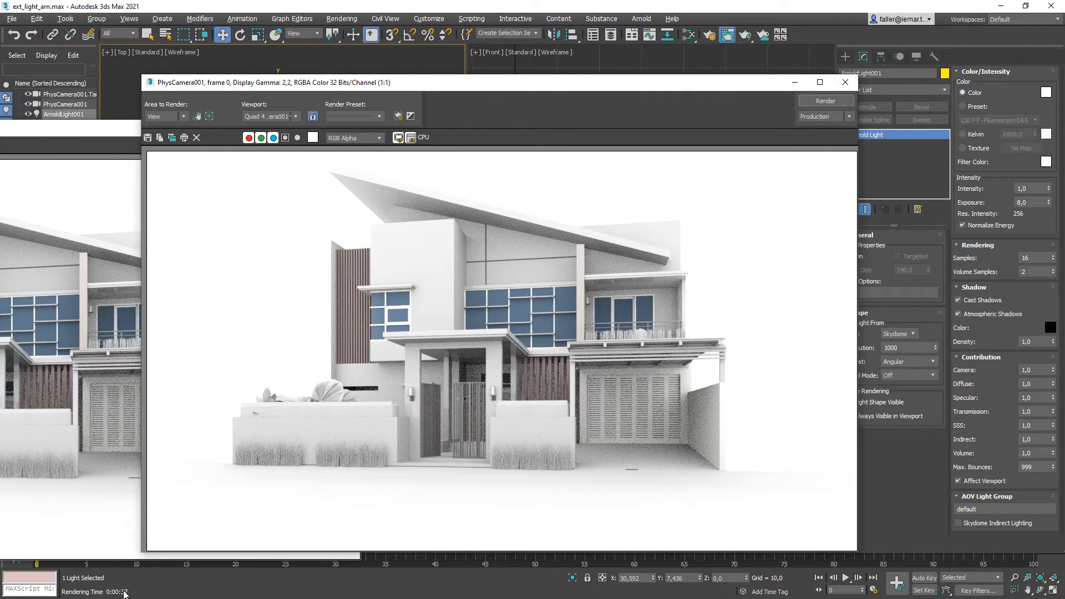
pyautogui.moveTo(610, 86); pyautogui.dragTo(691, 52)
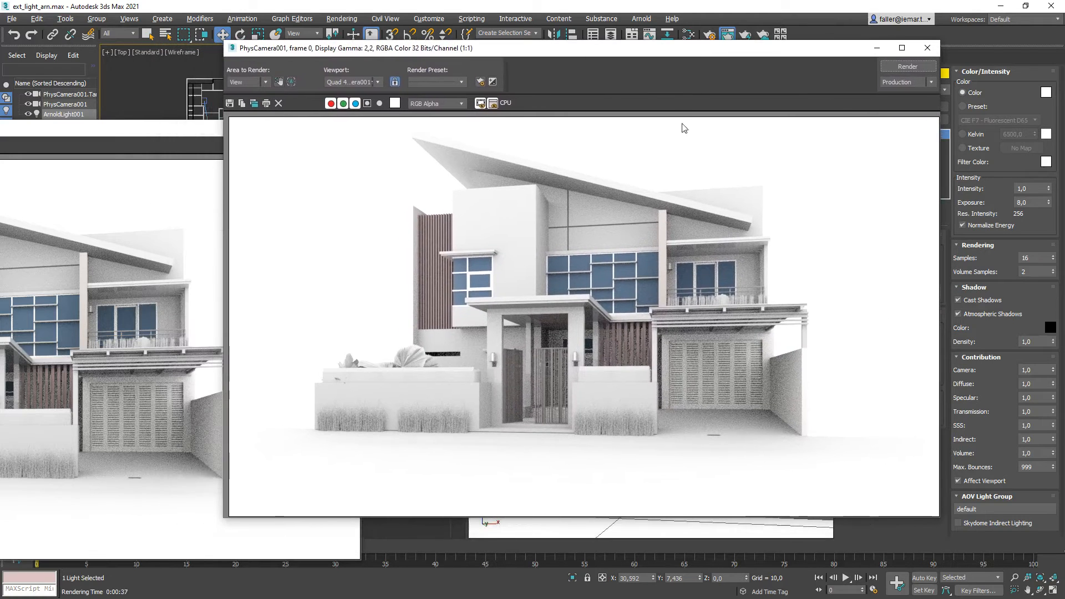
pyautogui.moveTo(113, 136); pyautogui.dragTo(365, 97)
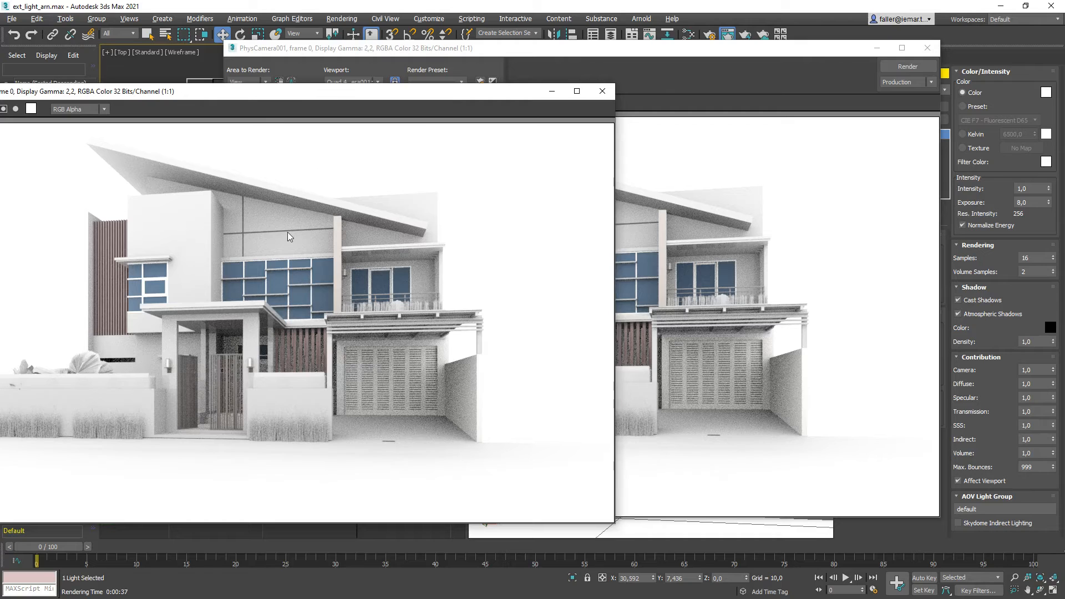
# - Set the Skydome light's Samples back to 1 and close both rendered frame windows
pyautogui.doubleClick(1040, 255)
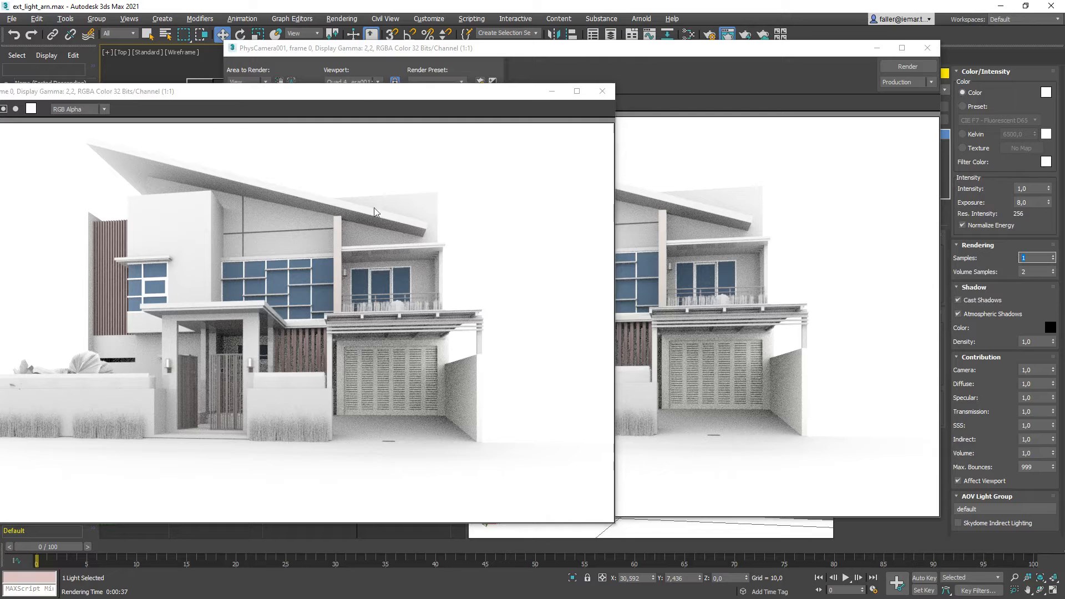
pyautogui.moveTo(360, 94); pyautogui.dragTo(572, 93)
pyautogui.click(816, 92)
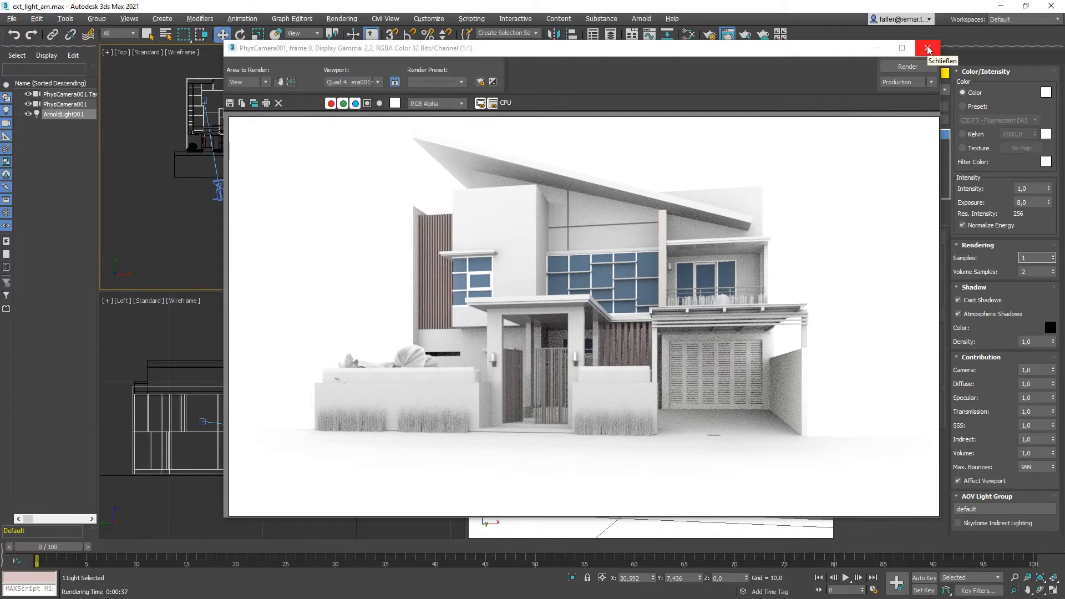
pyautogui.click(928, 49)
pyautogui.click(505, 343)
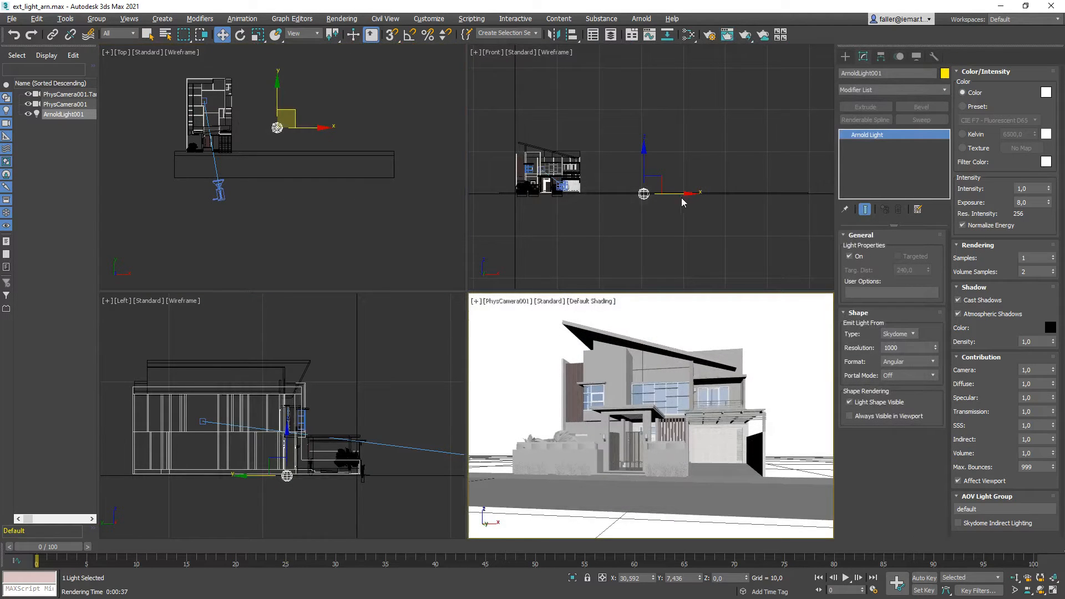
# - Start an ActiveShade render of the PhysCamera001 view and place its window clear of the camera viewport
pyautogui.click(709, 35)
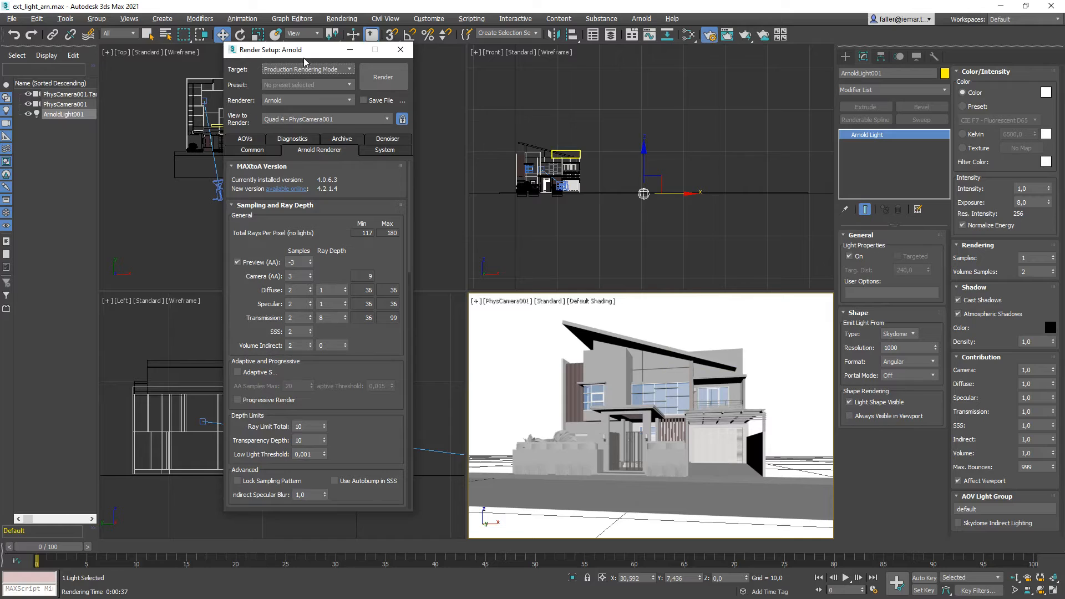
pyautogui.moveTo(305, 51); pyautogui.dragTo(245, 38)
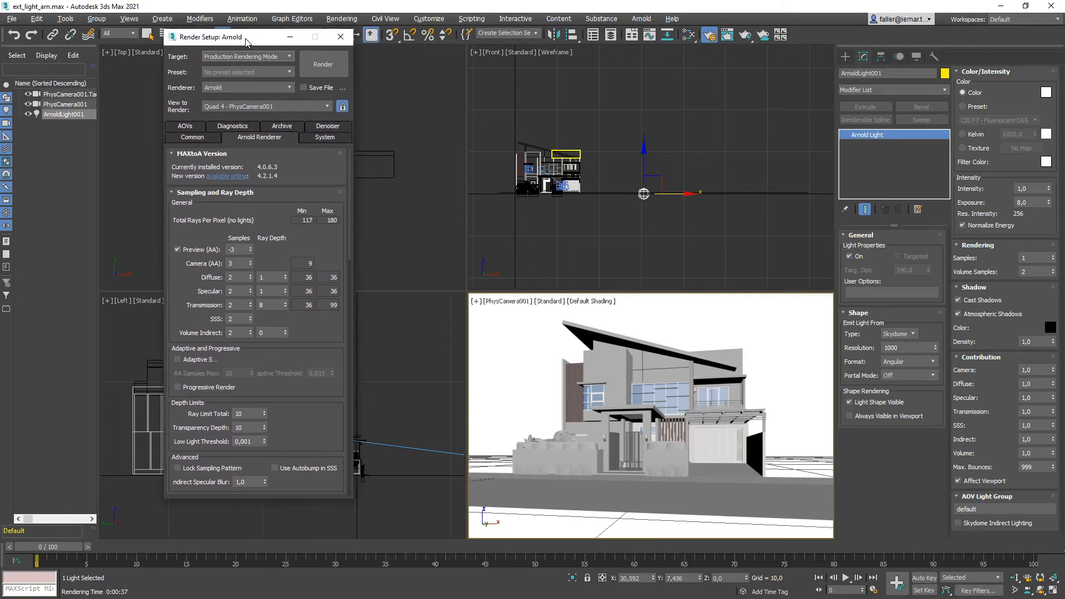
pyautogui.click(232, 57)
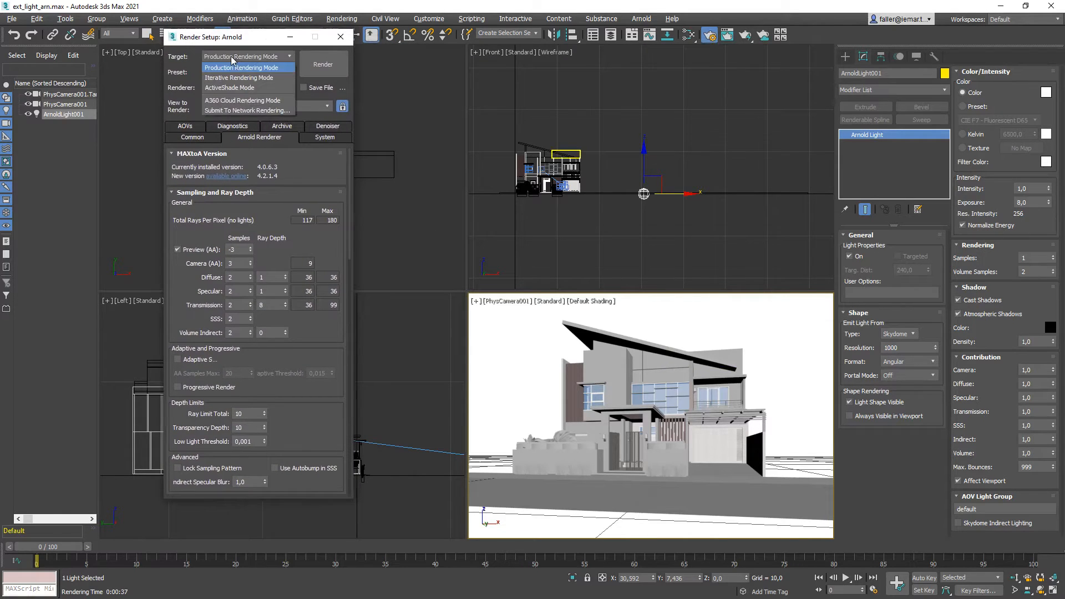
pyautogui.click(231, 88)
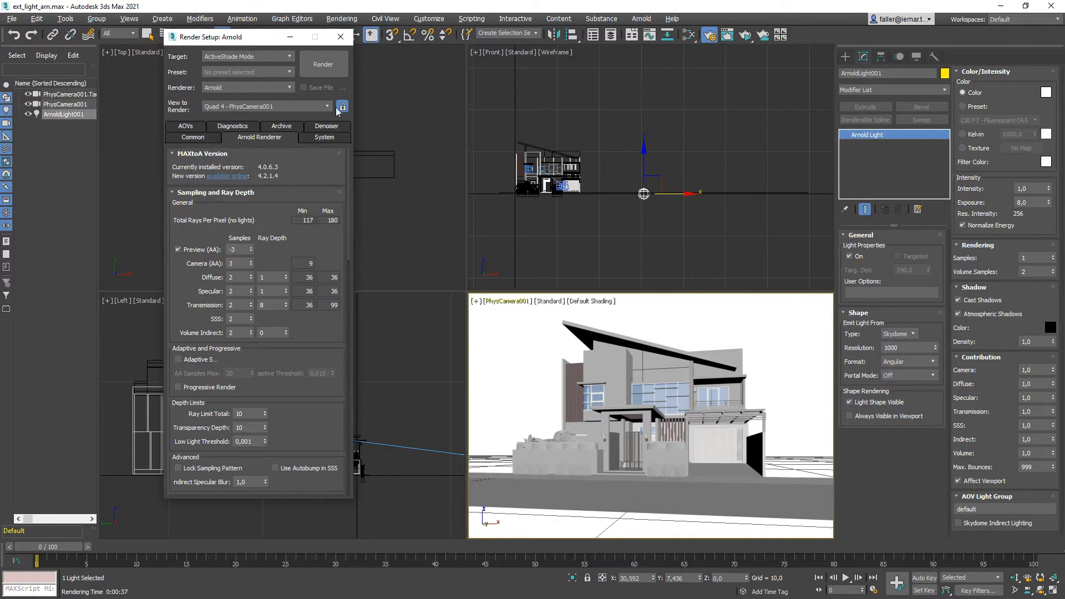
pyautogui.click(324, 65)
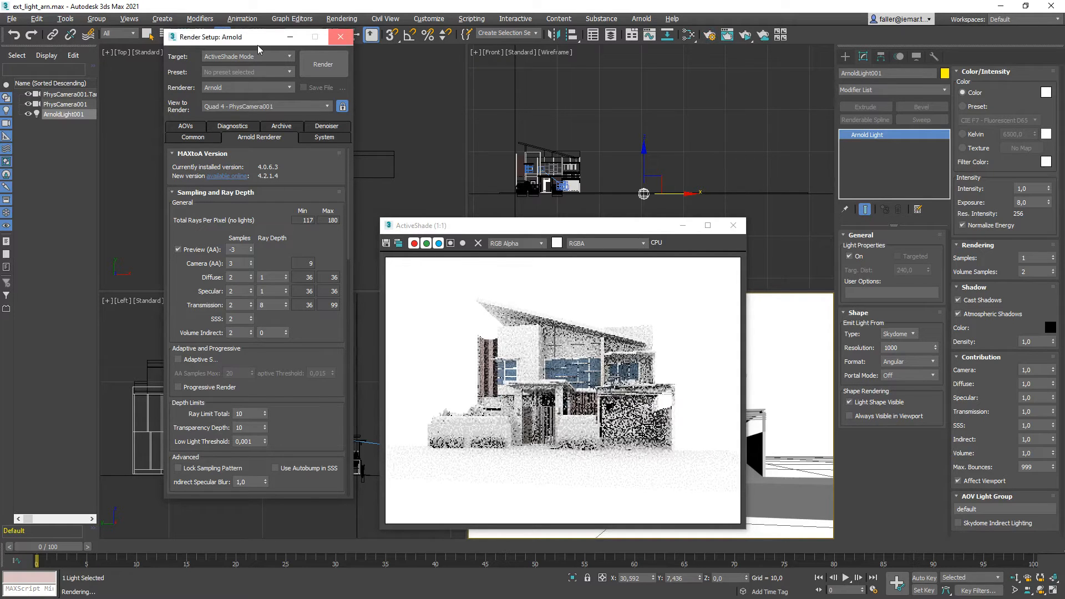
pyautogui.click(340, 36)
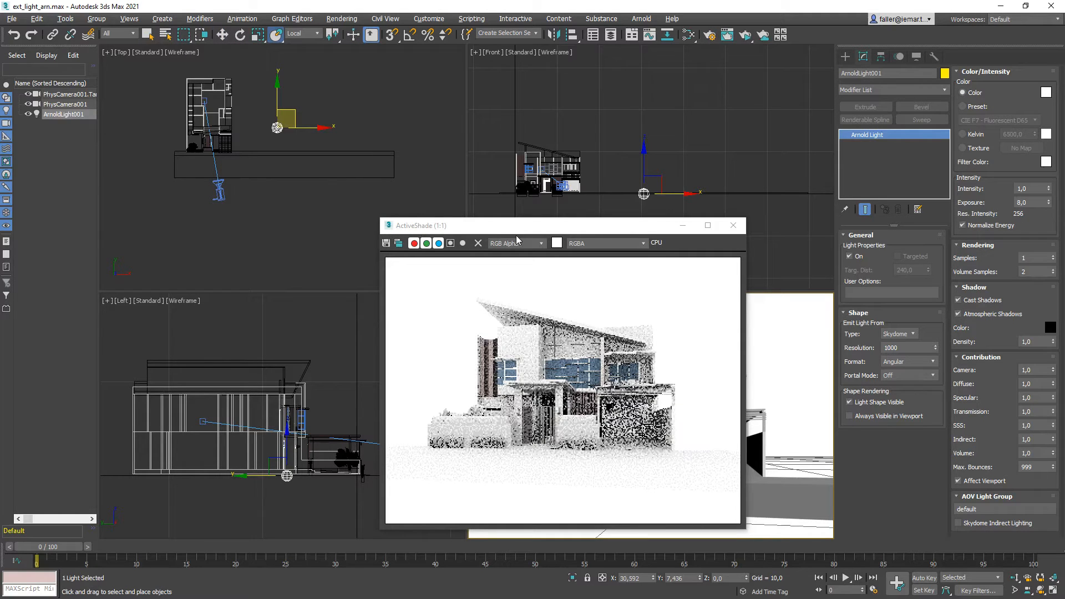
pyautogui.moveTo(521, 233); pyautogui.dragTo(317, 224)
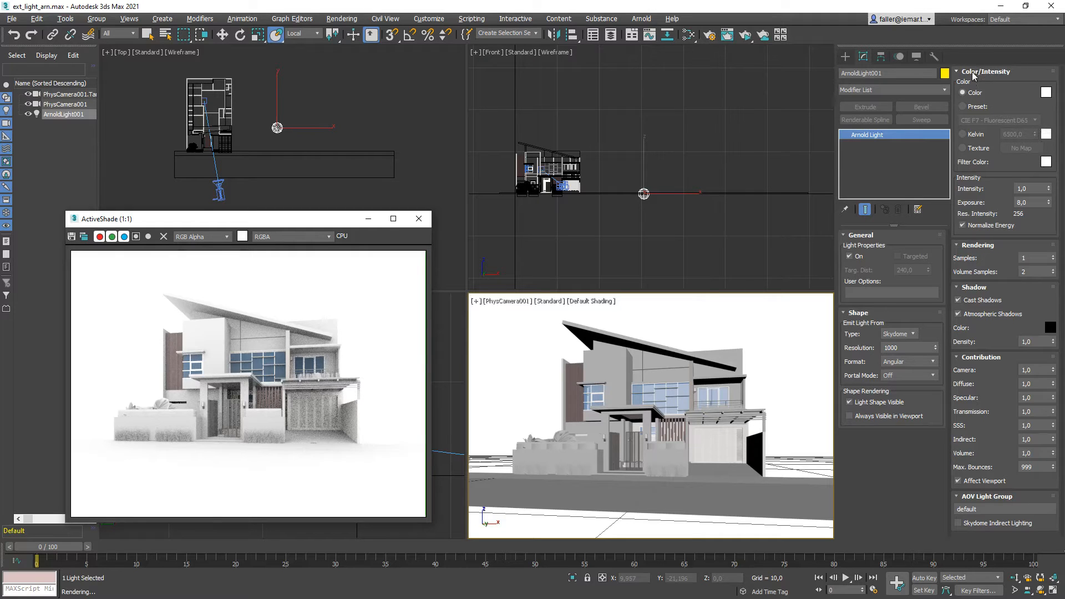
# - Switch the Skydome light's color to Preset and review the available presets, keeping CIE F7 - Fluorescent D65
pyautogui.click(962, 108)
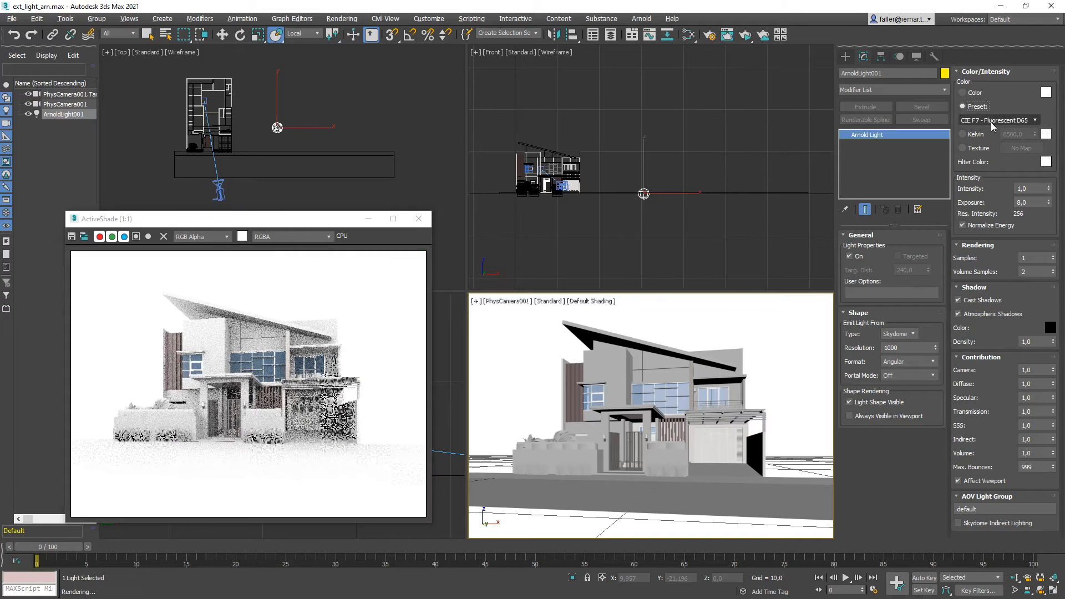
pyautogui.click(1013, 121)
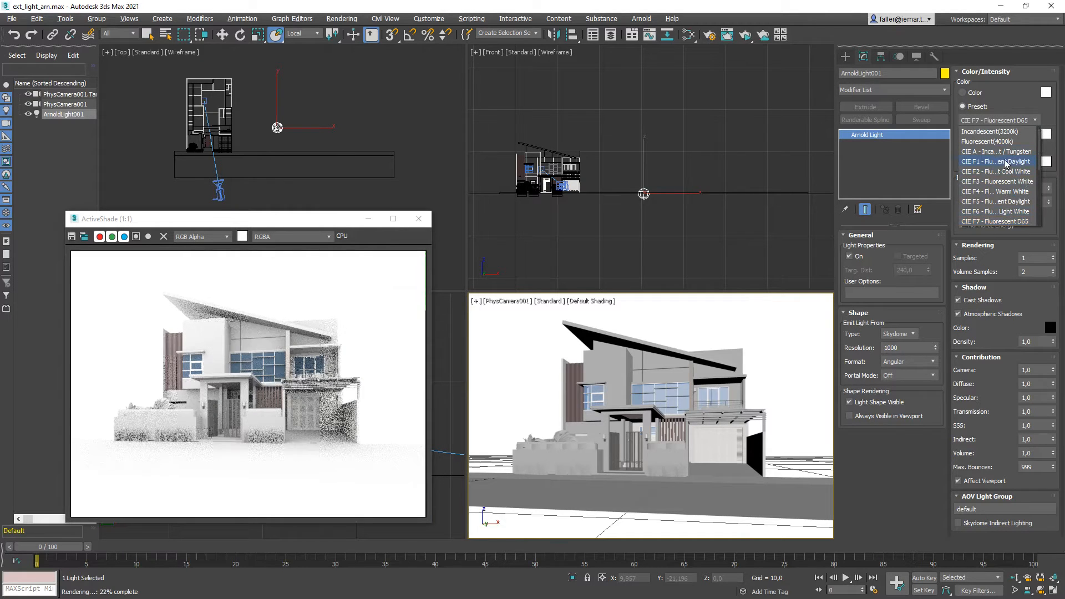
pyautogui.click(997, 123)
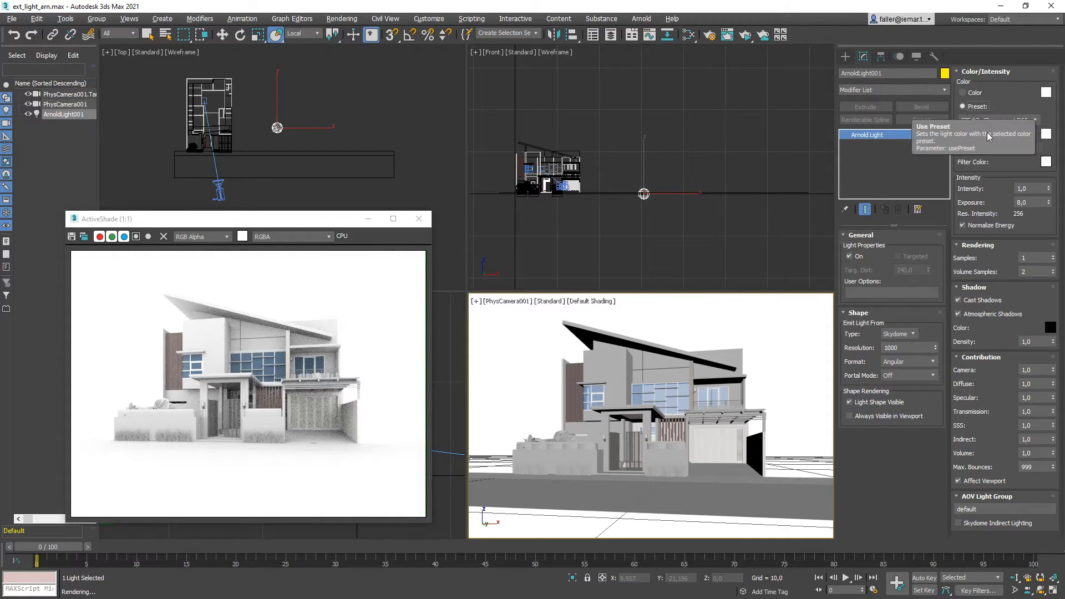
# - Switch the Skydome light's color to Kelvin and set the temperature to 5000
pyautogui.click(963, 133)
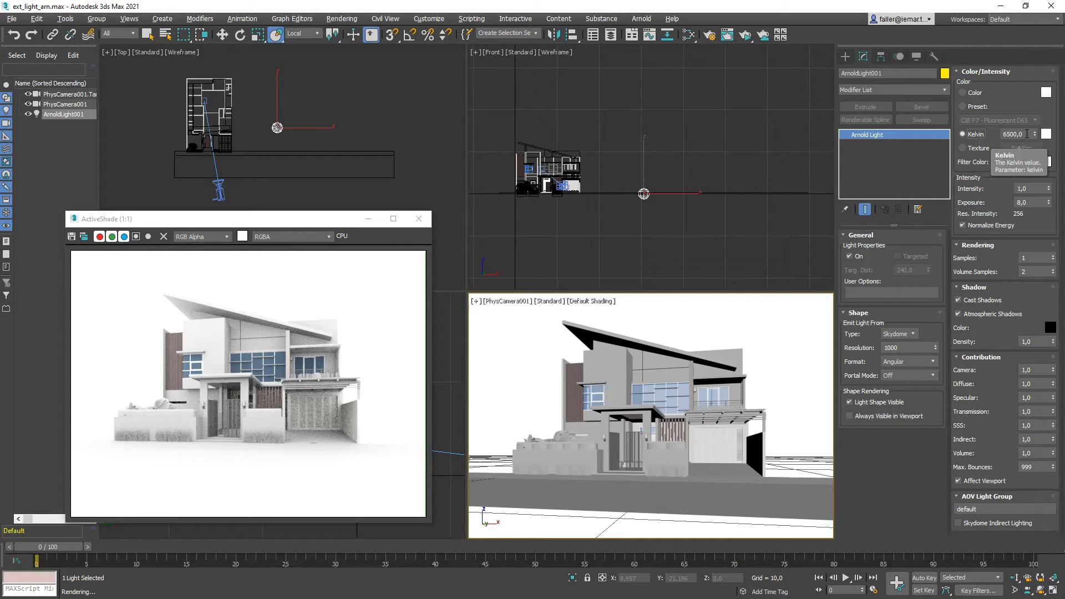
pyautogui.doubleClick(1026, 134)
pyautogui.write('500')
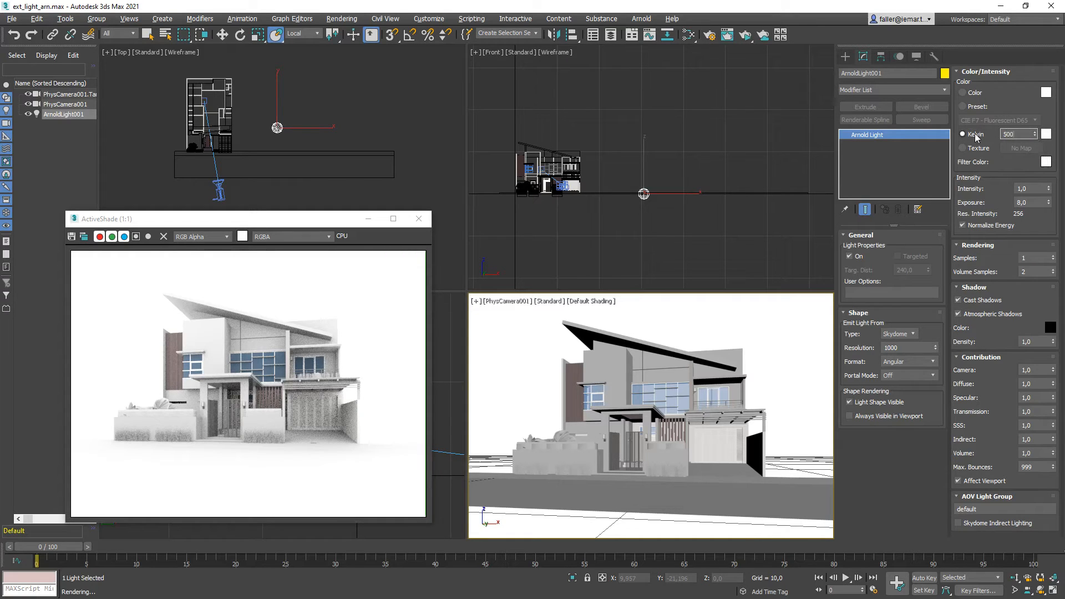
pyautogui.write('0')
pyautogui.press('Return')
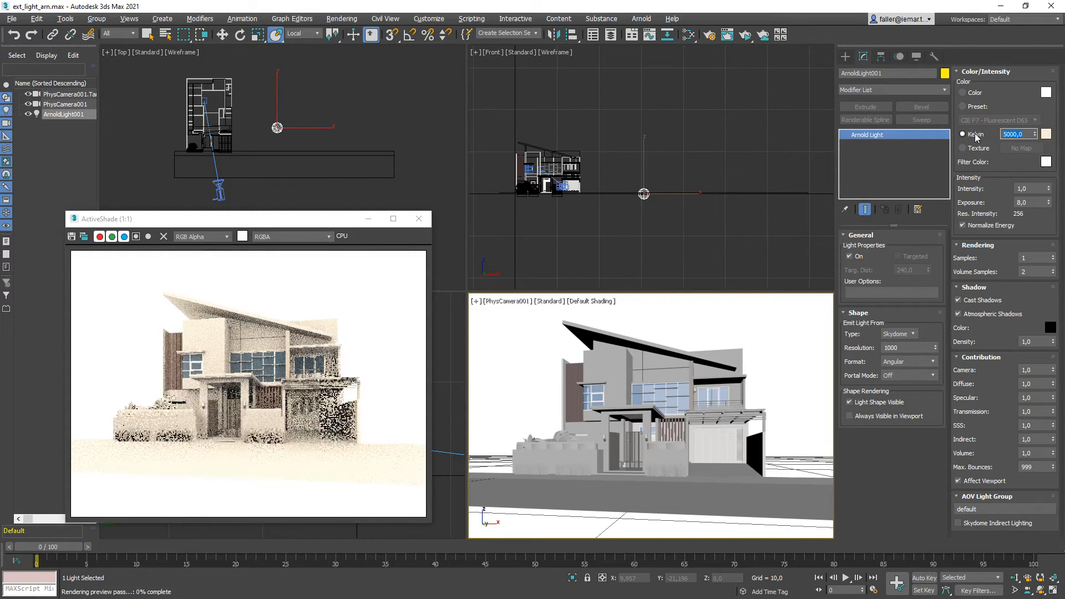
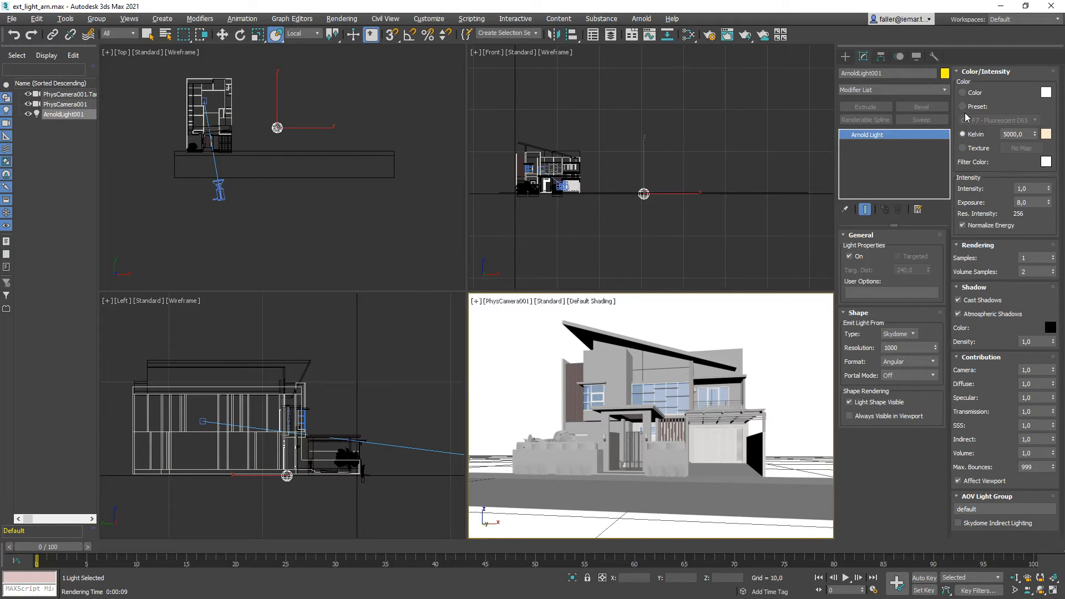
# - Set the Skydome light's color source to Texture and open the Slate Material Editor with the prepared bitmaps
pyautogui.click(963, 93)
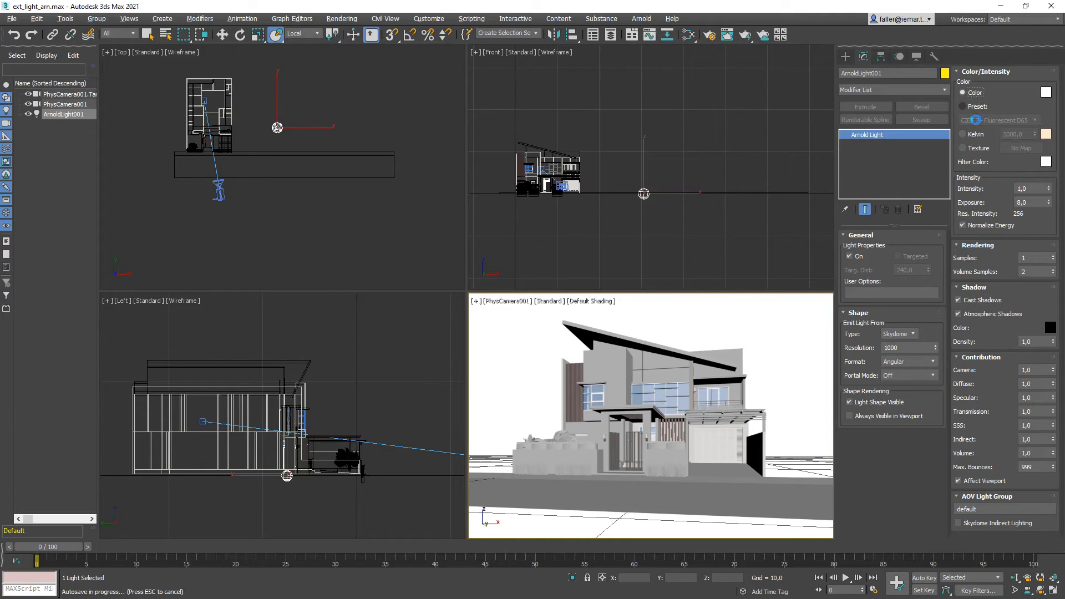
pyautogui.click(962, 148)
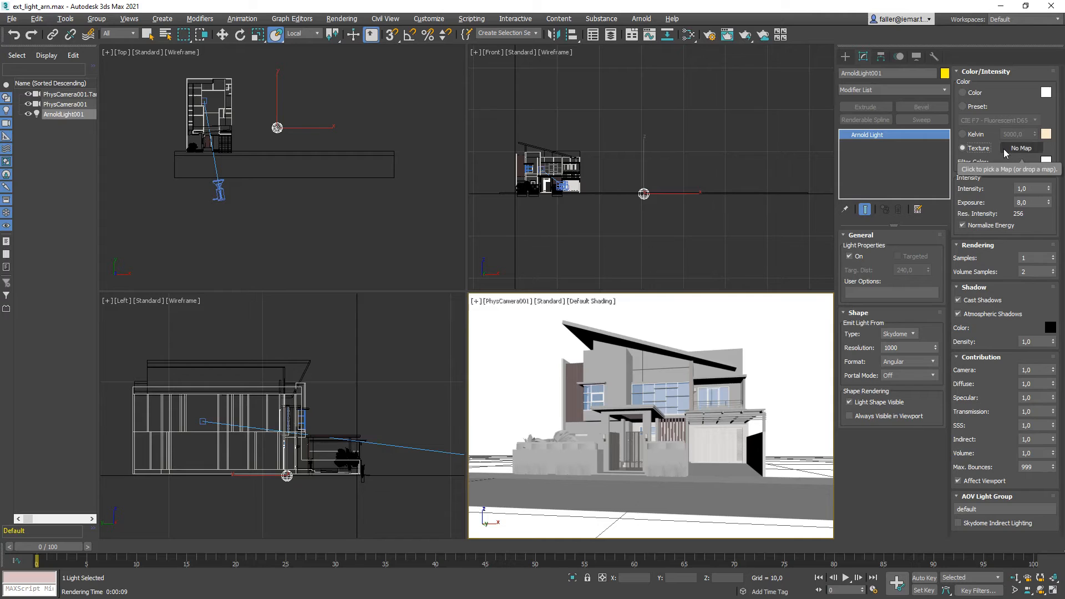
pyautogui.click(752, 239)
pyautogui.press('m')
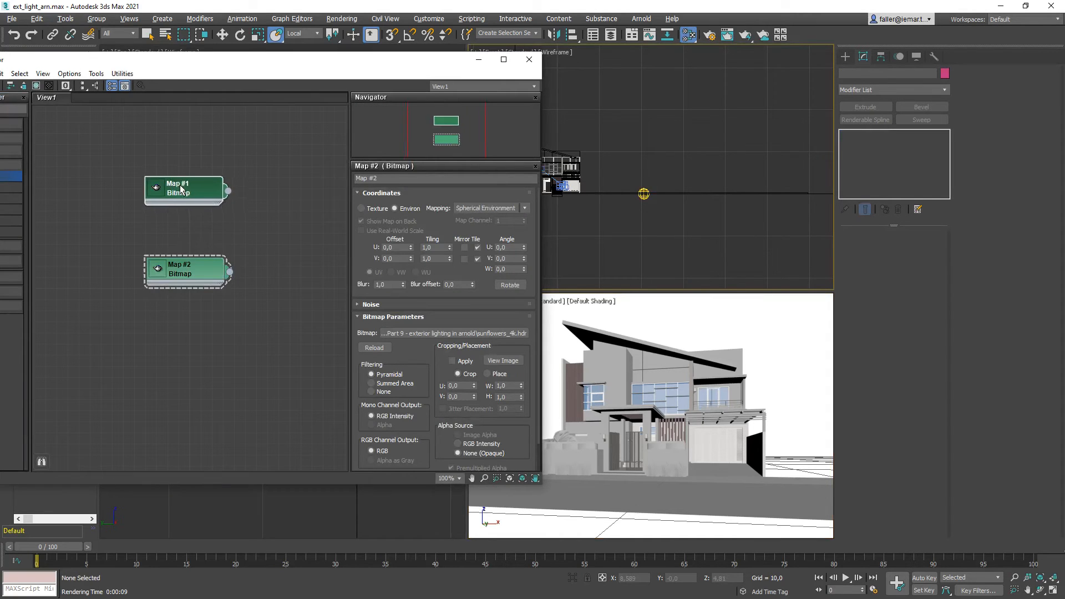
# - Assign the JPG bitmap Map #1 to the Skydome light's color texture slot as an instance
pyautogui.click(185, 274)
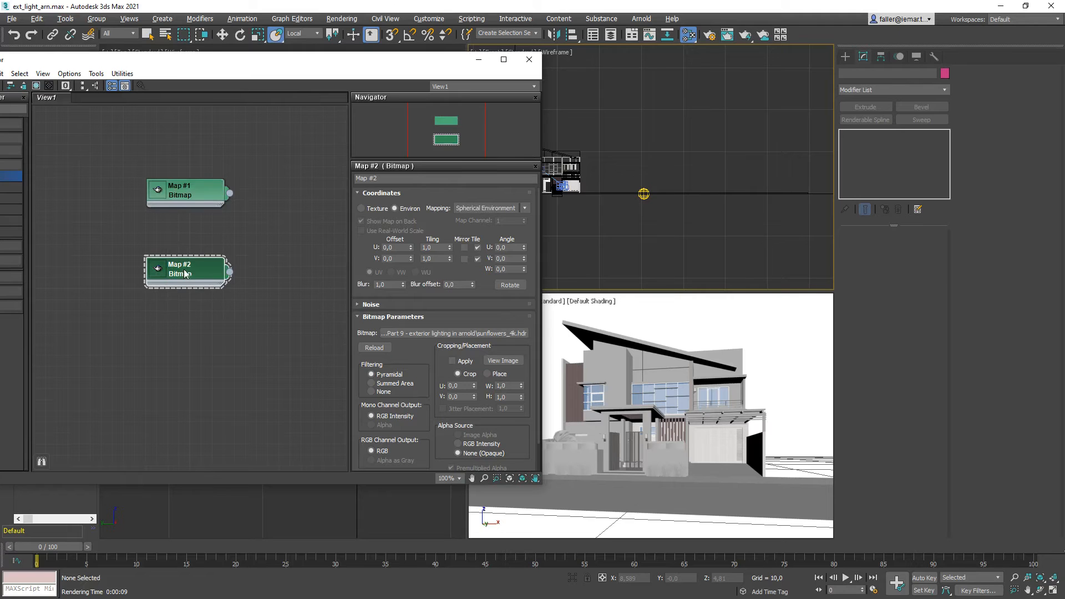
pyautogui.click(191, 194)
pyautogui.click(643, 195)
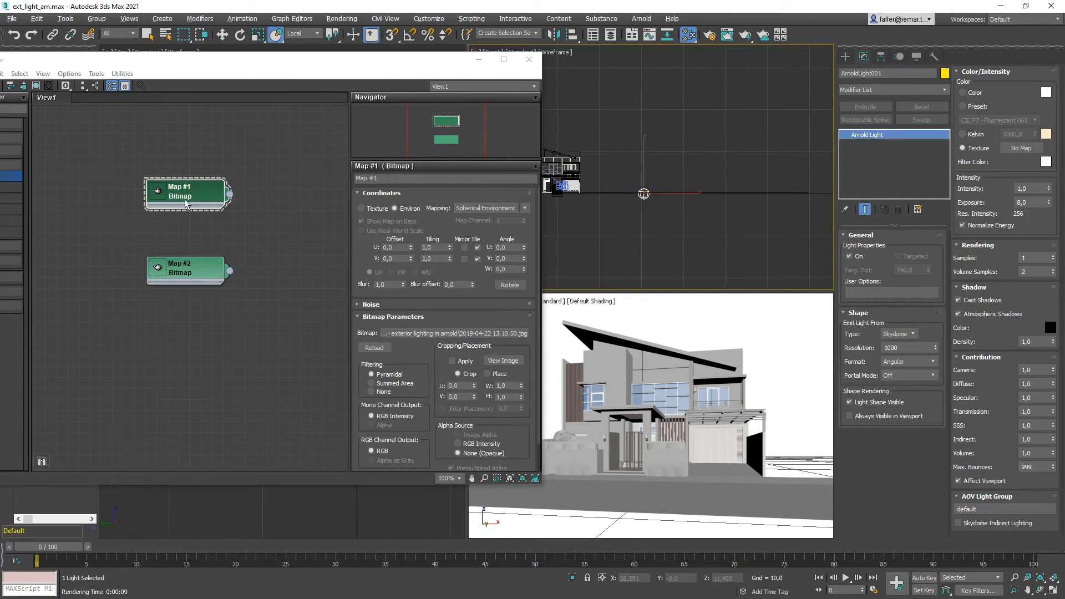
pyautogui.moveTo(232, 197); pyautogui.dragTo(1020, 149)
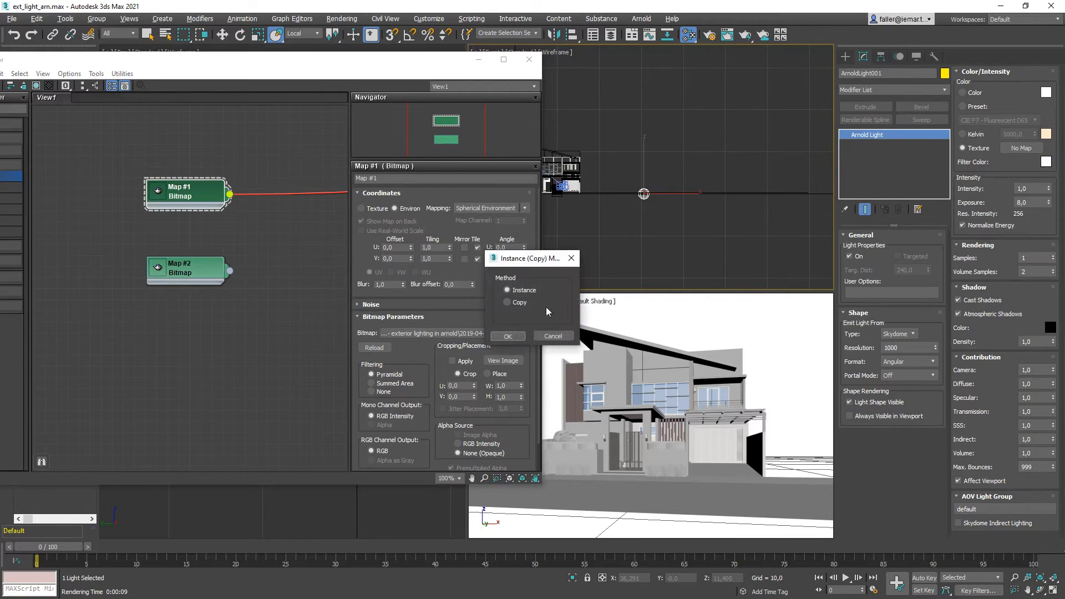
pyautogui.click(509, 337)
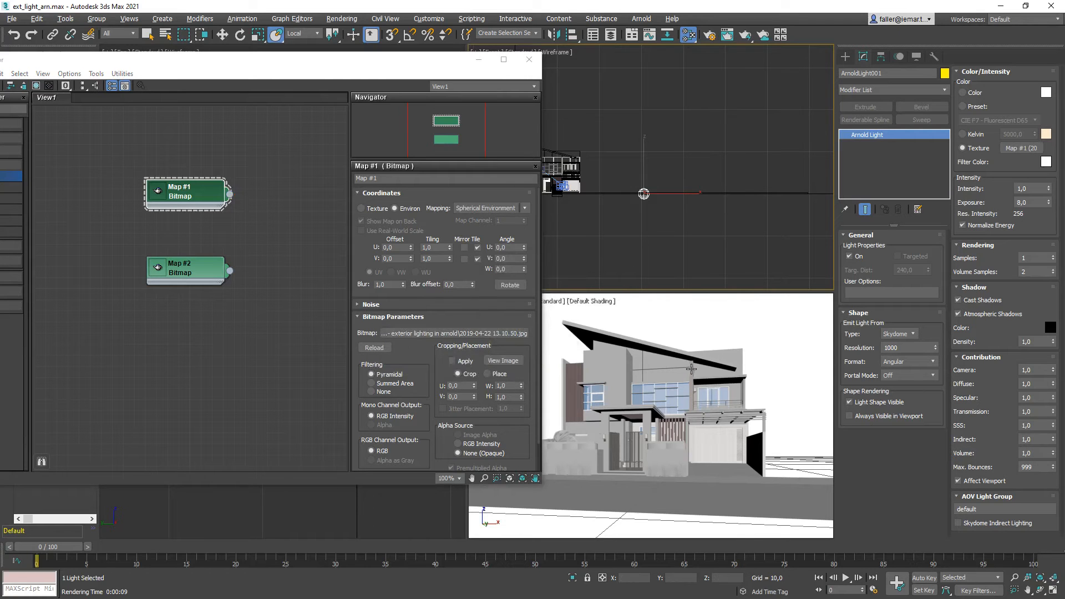
# - Render the PhysCamera001 view to examine the lighting from the JPG texture, and close the rendered frame window
pyautogui.click(746, 35)
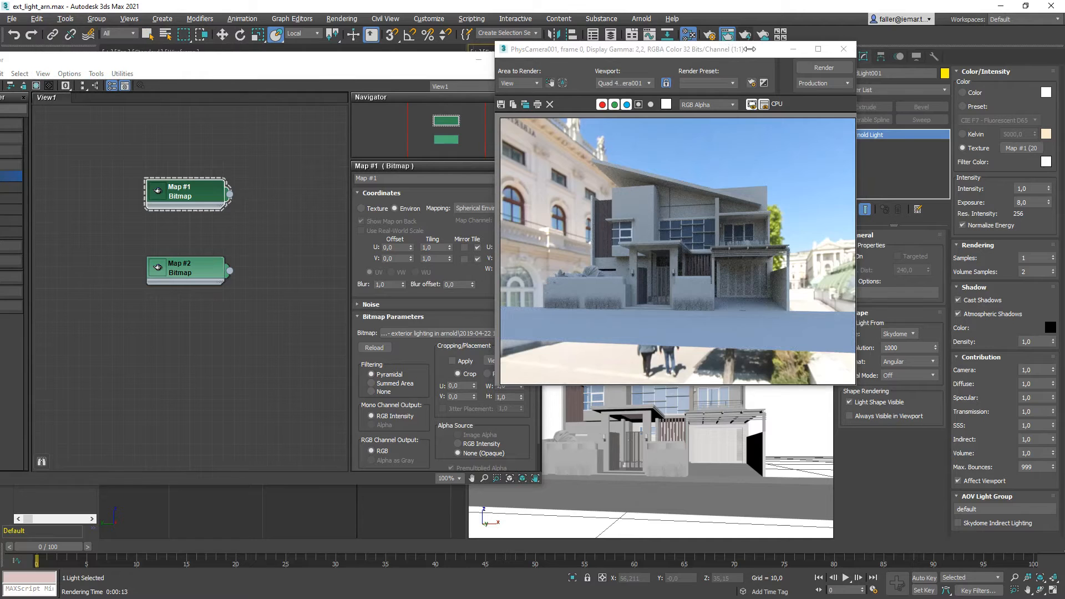
pyautogui.moveTo(495, 66); pyautogui.dragTo(543, 64)
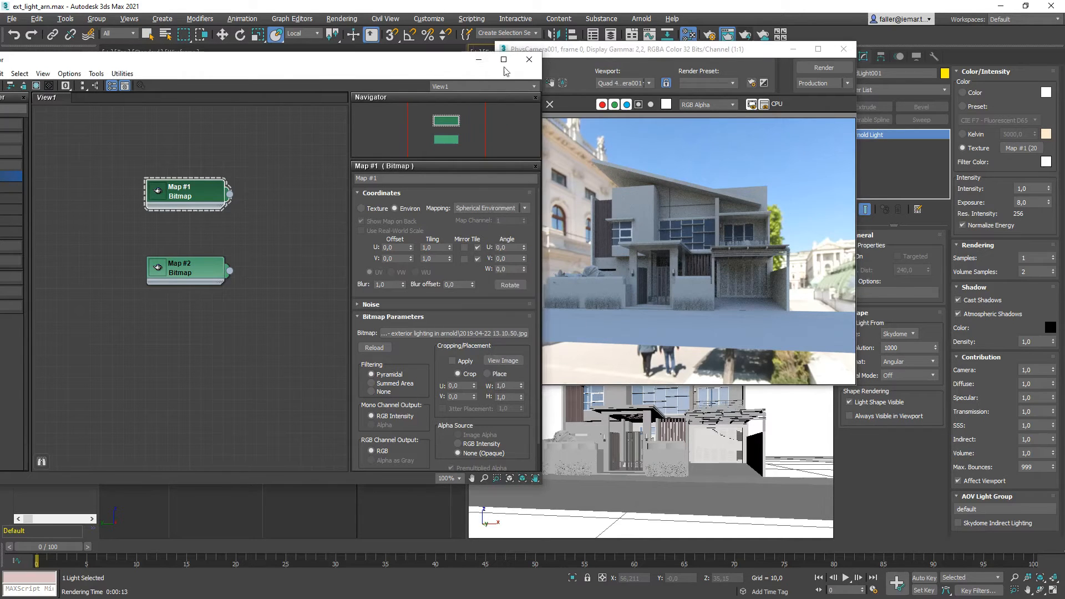
pyautogui.click(843, 51)
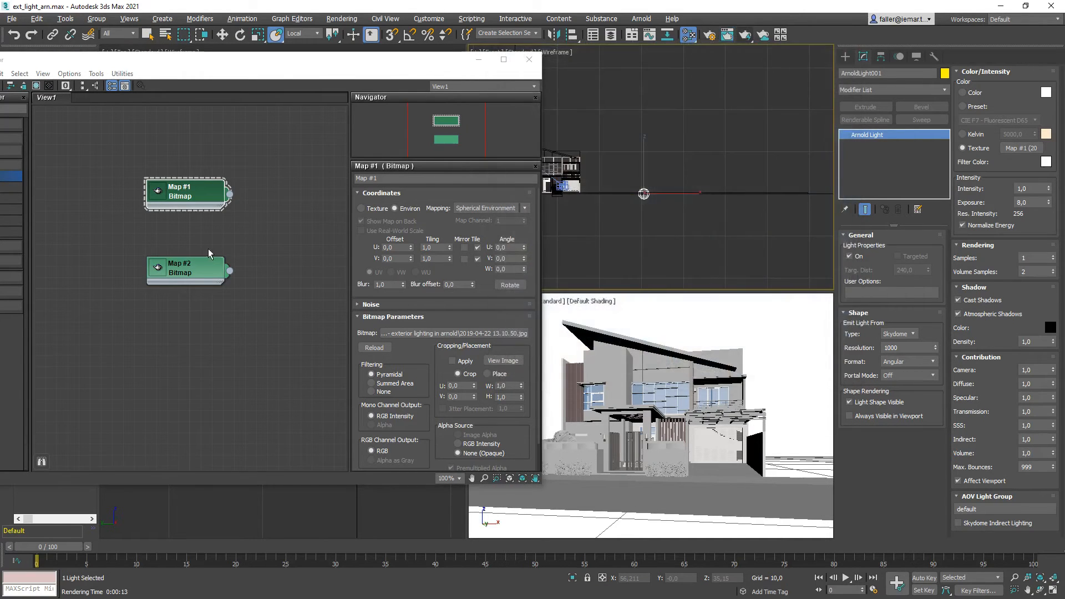
# - Replace the light's texture with an instance of Map #2 (sunflowers_4k.hdr) and render the PhysCamera001 view
pyautogui.doubleClick(191, 270)
pyautogui.moveTo(230, 273); pyautogui.dragTo(1012, 151)
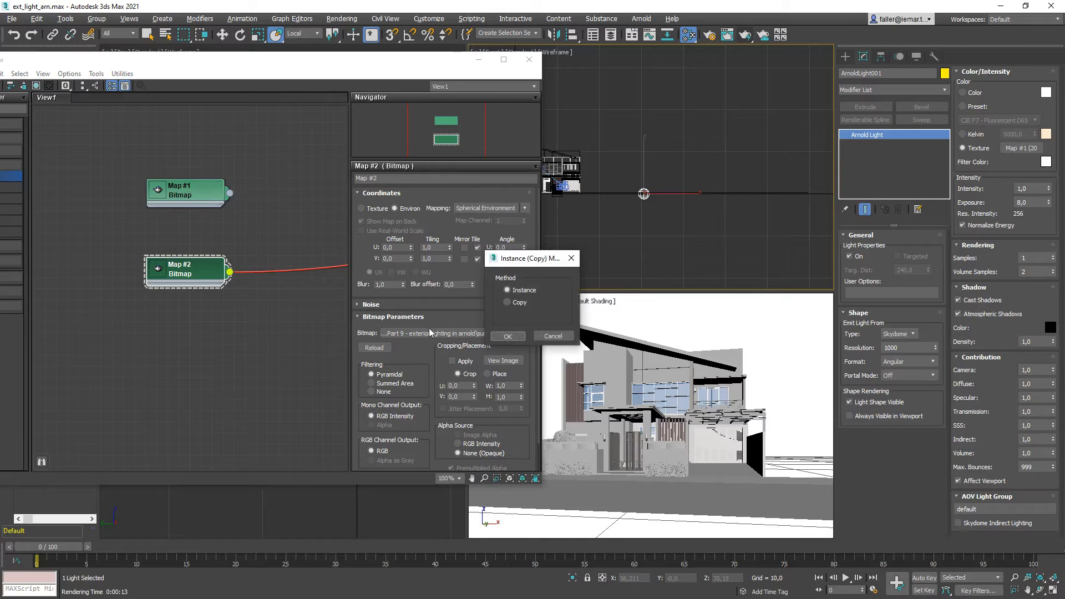
pyautogui.click(508, 336)
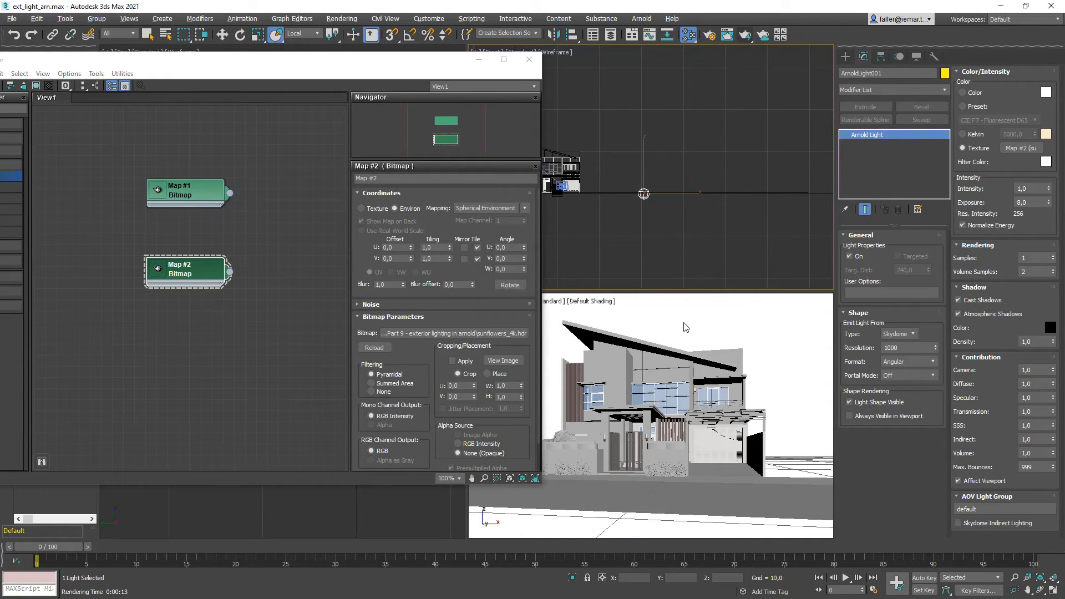
pyautogui.click(745, 35)
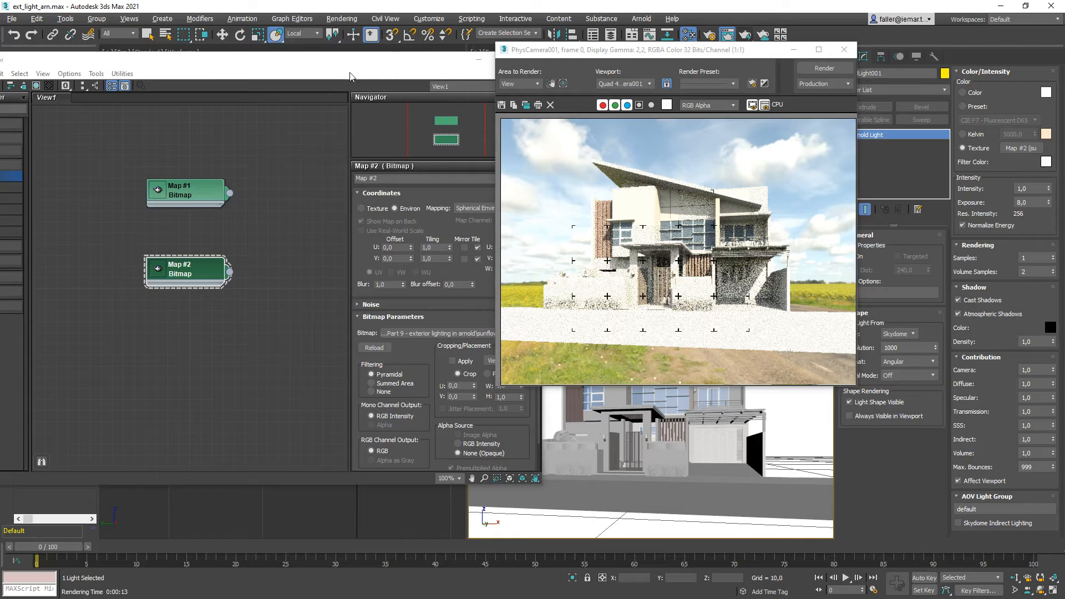
pyautogui.moveTo(382, 58); pyautogui.dragTo(369, 81)
pyautogui.click(455, 79)
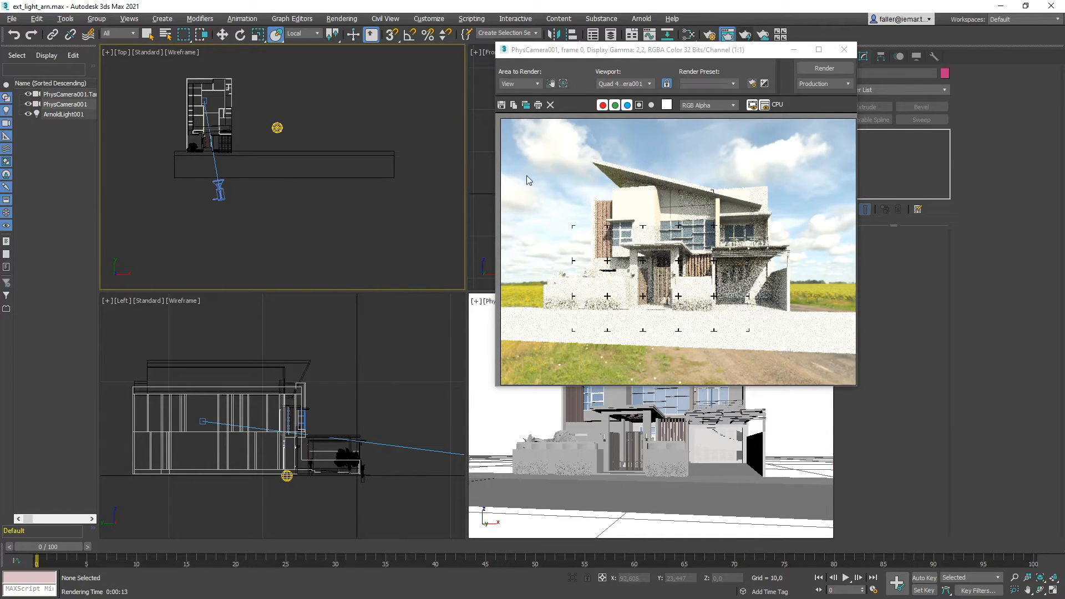
# - Select PhysCamera001 and set its target exposure to 16 EV
pyautogui.click(56, 115)
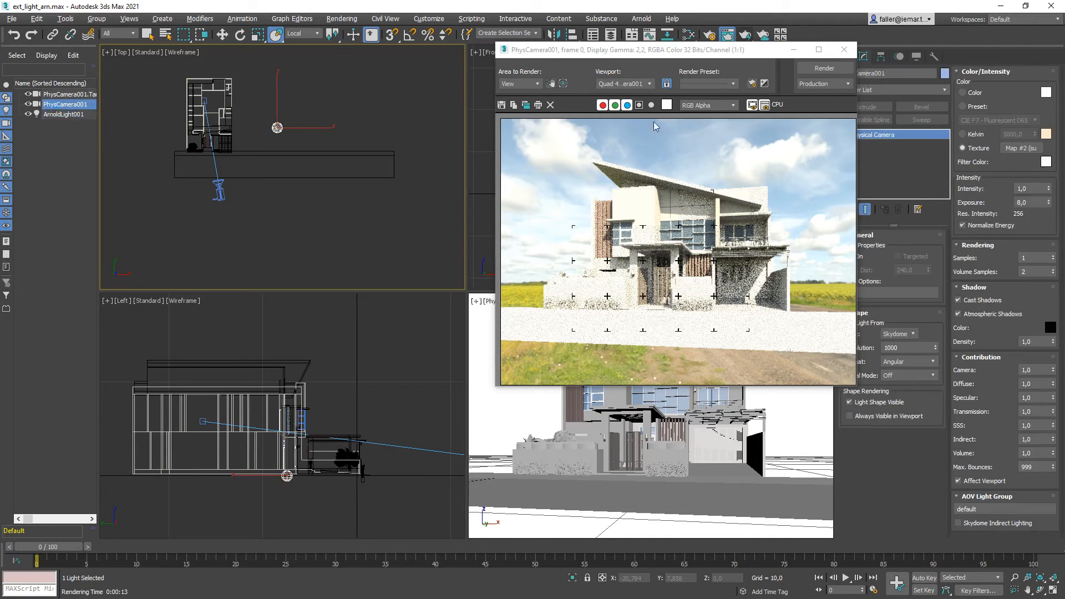
pyautogui.moveTo(1026, 119); pyautogui.dragTo(991, 118)
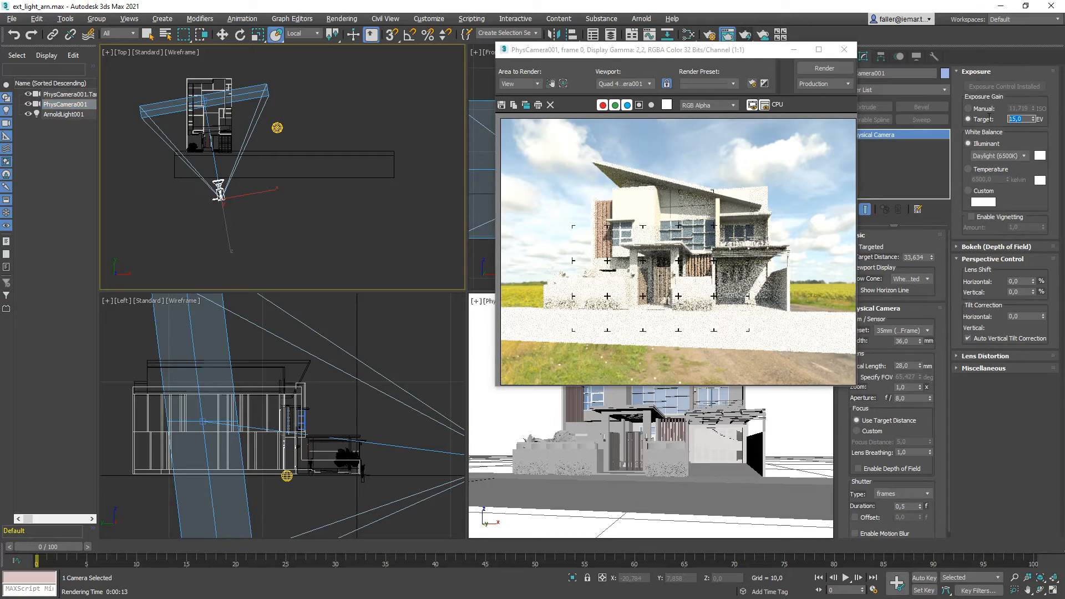
pyautogui.write('1')
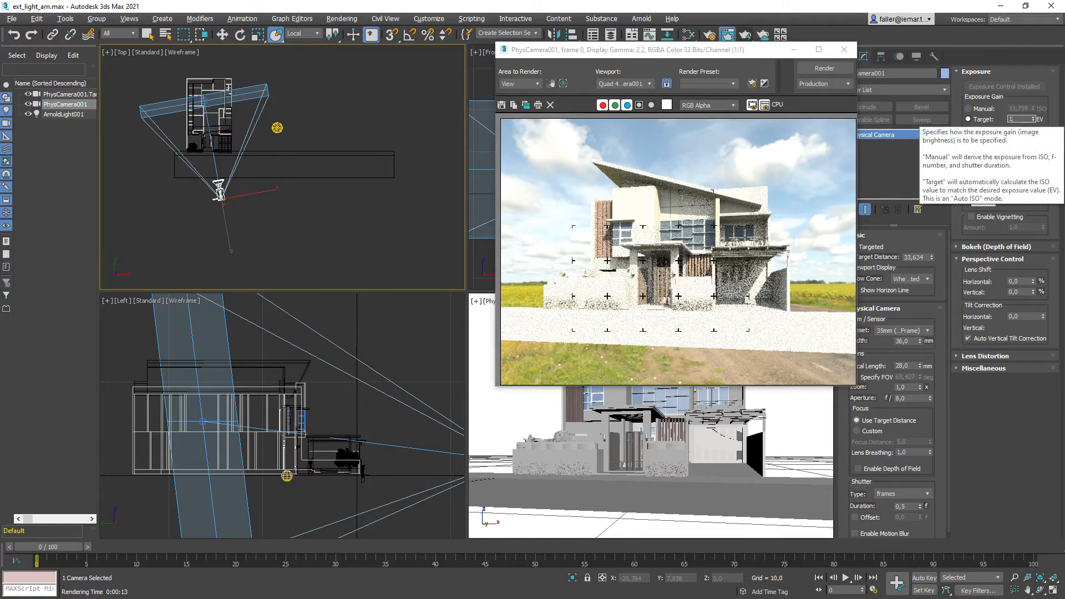
pyautogui.write('6')
pyautogui.press('Return')
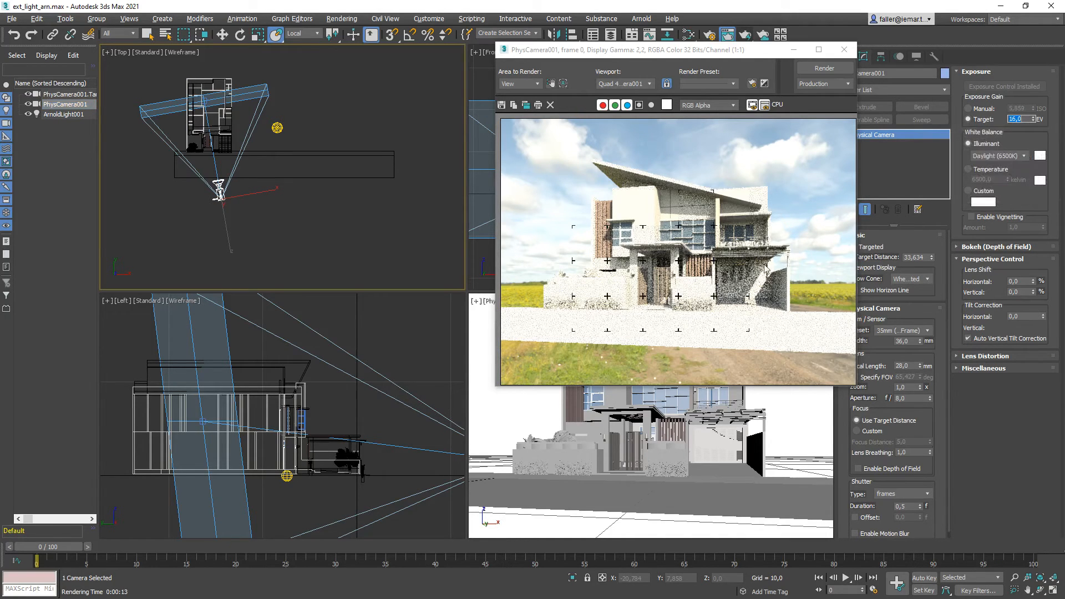
# - Render the camera view with the new exposure to examine the HDR lighting on the house
pyautogui.click(824, 68)
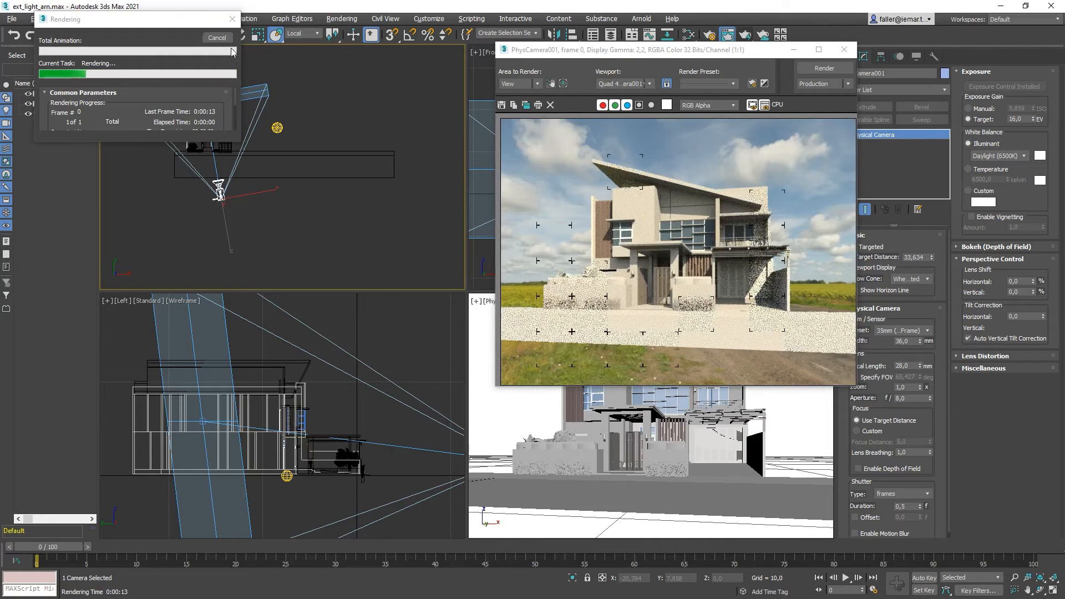
pyautogui.rightClick(586, 421)
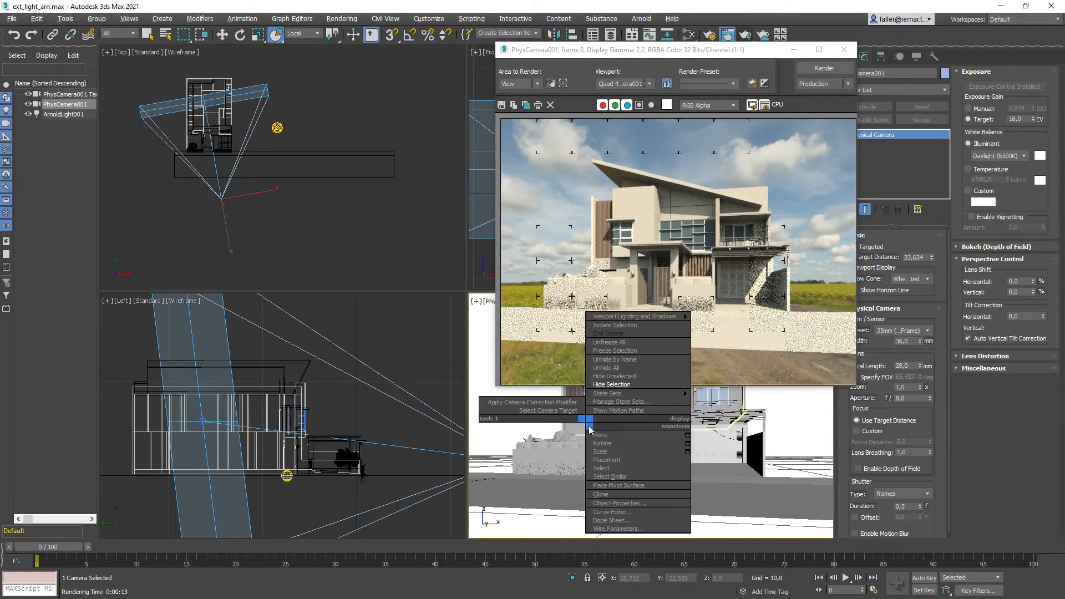
pyautogui.click(547, 435)
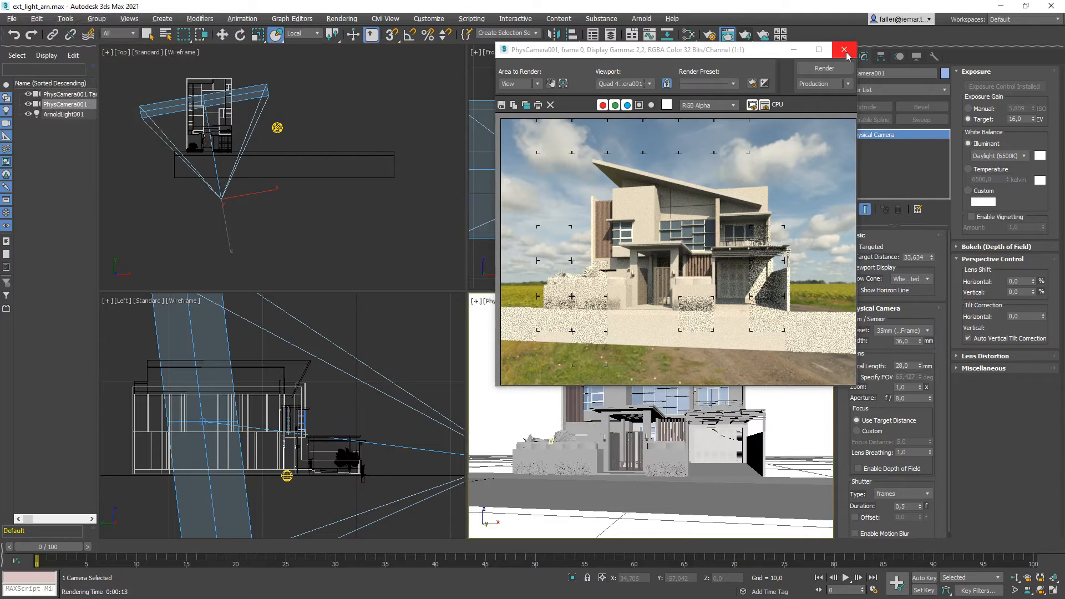
pyautogui.click(821, 67)
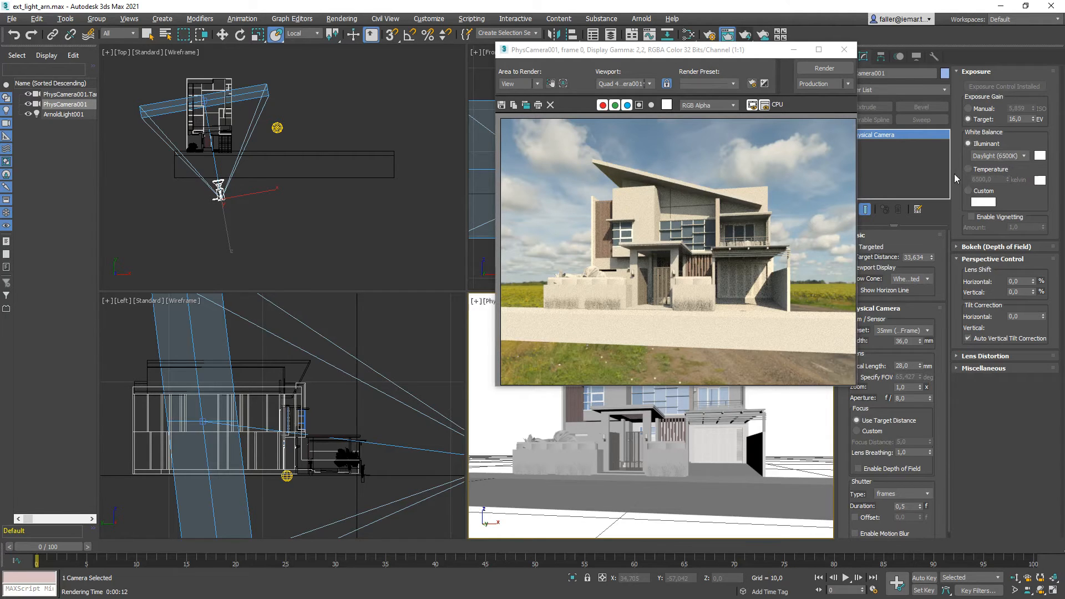
# - Switch the camera's white balance to Temperature at 5500 kelvin and render the view
pyautogui.click(969, 169)
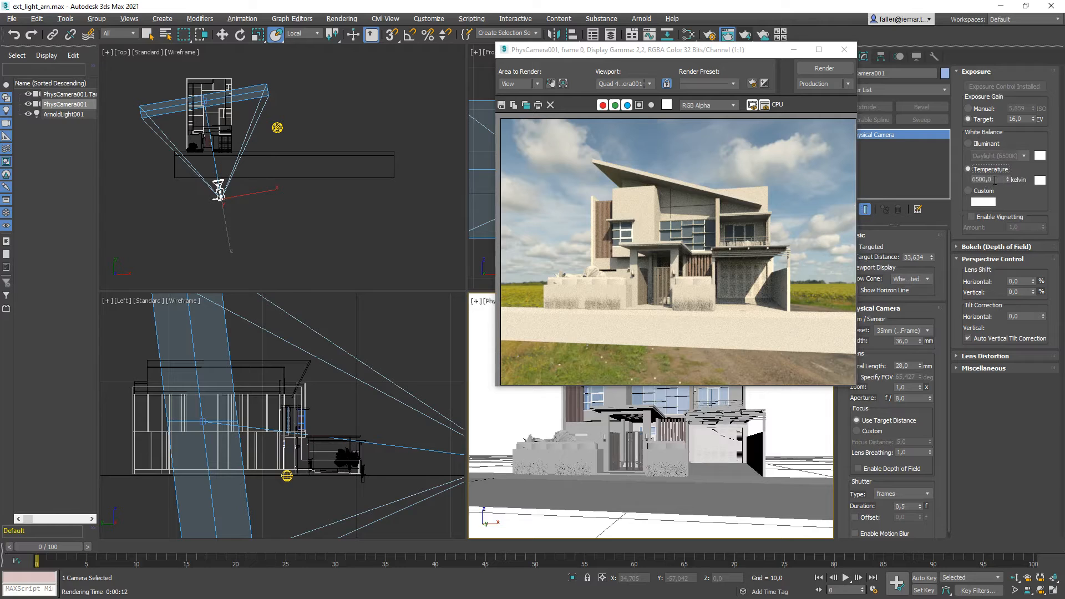
pyautogui.write('5')
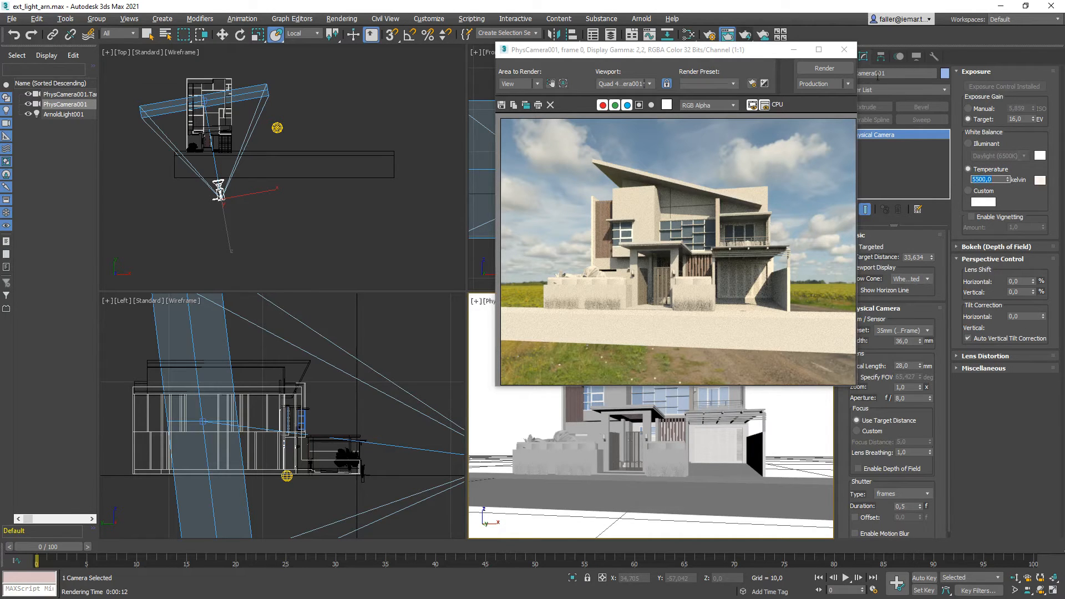
pyautogui.click(834, 71)
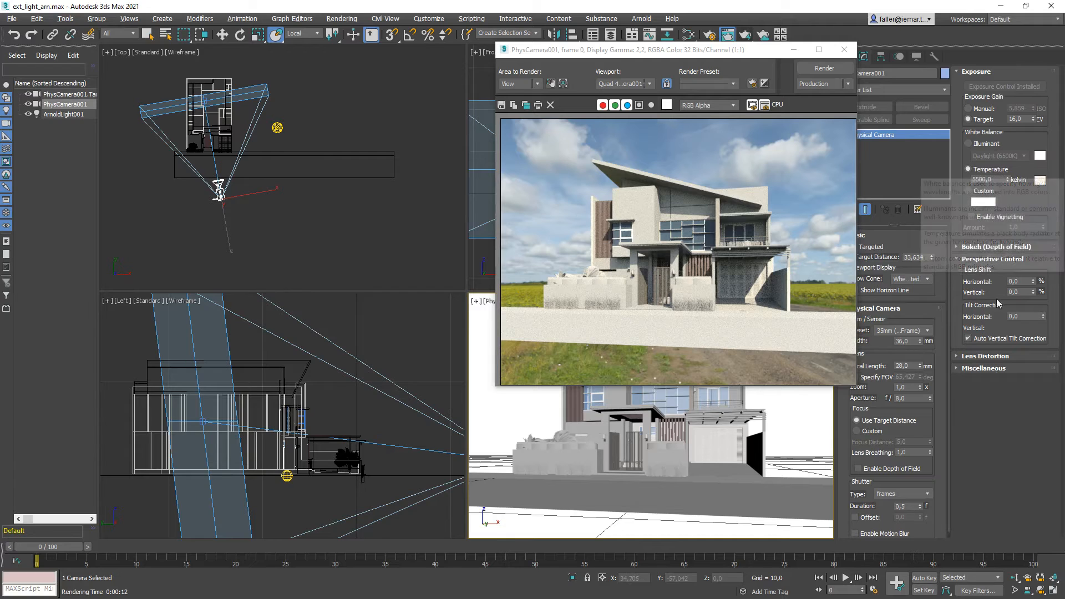
# - Set the camera's white balance temperature to 4500 kelvin and render the view
pyautogui.doubleClick(989, 178)
pyautogui.write('4')
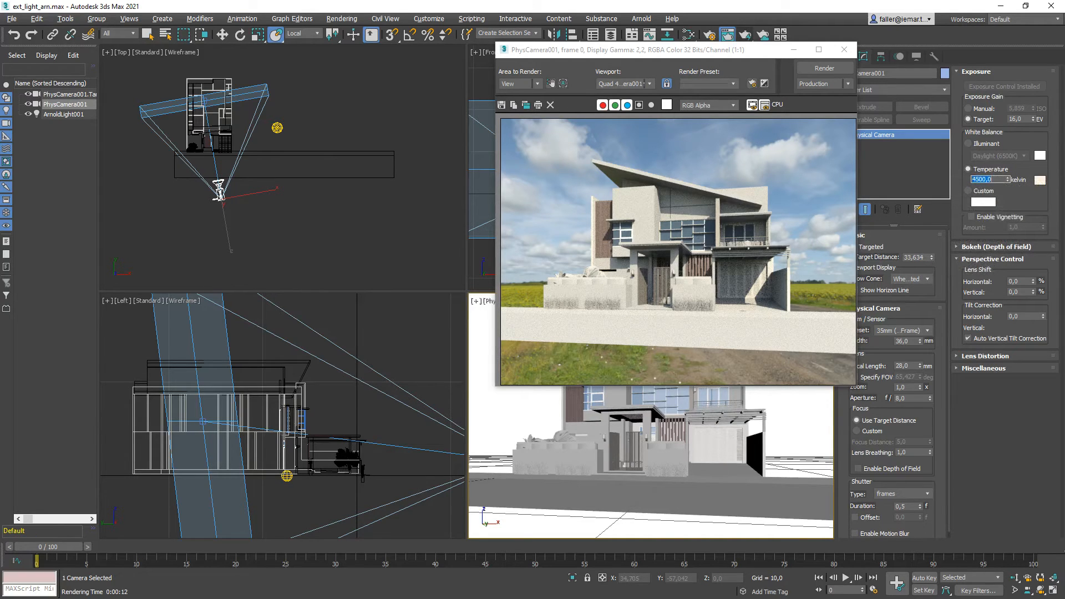
pyautogui.click(816, 69)
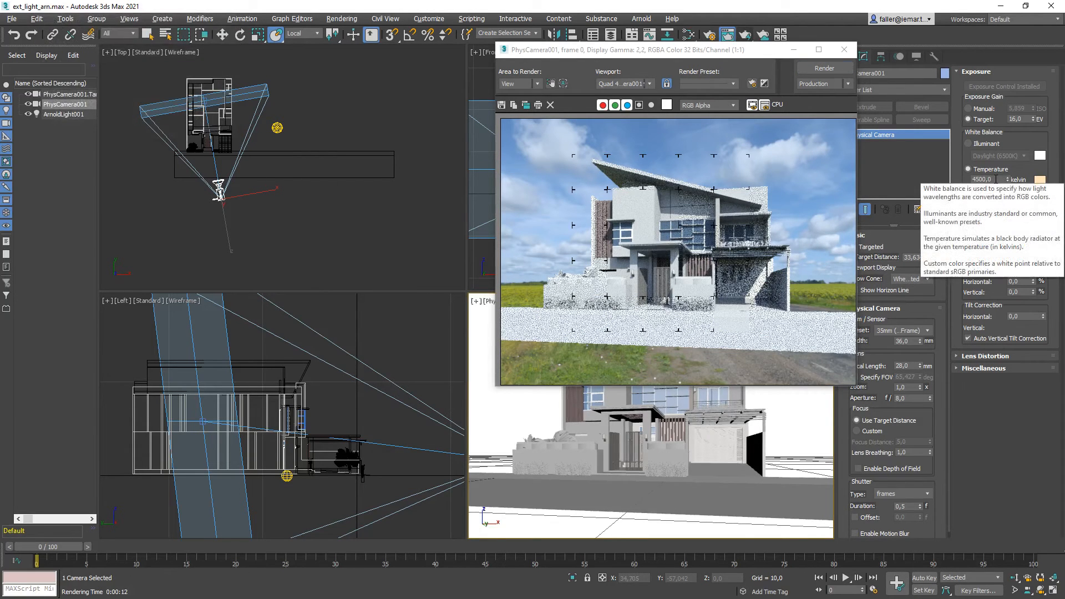
# - Set the camera's white balance temperature to 6500 kelvin and close the rendered frame window
pyautogui.doubleClick(977, 180)
pyautogui.write('65')
pyautogui.click(843, 50)
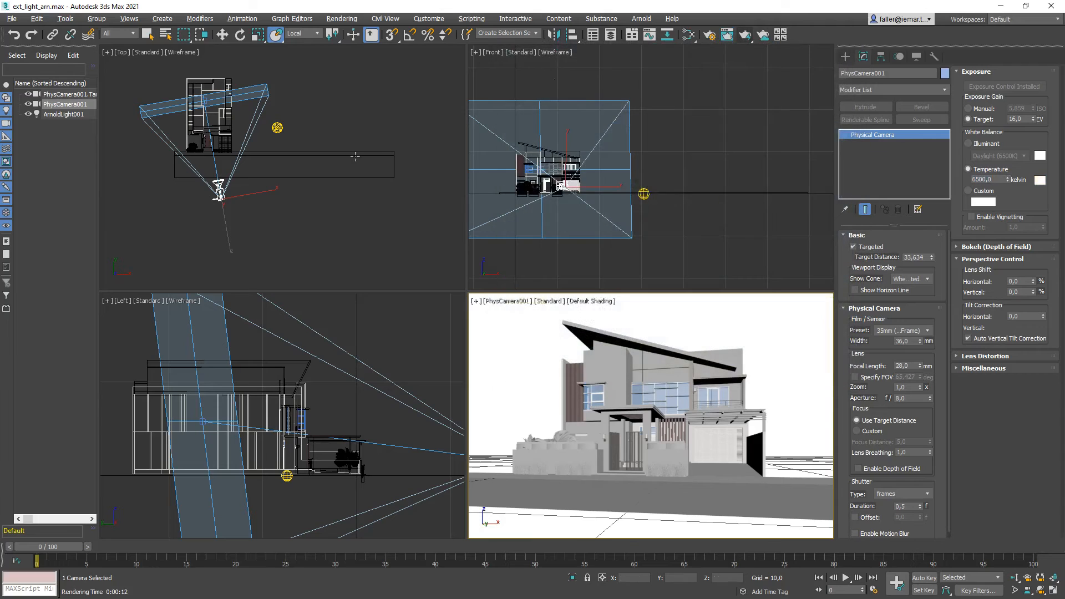
# - Select the Skydome light and turn it off
pyautogui.click(278, 128)
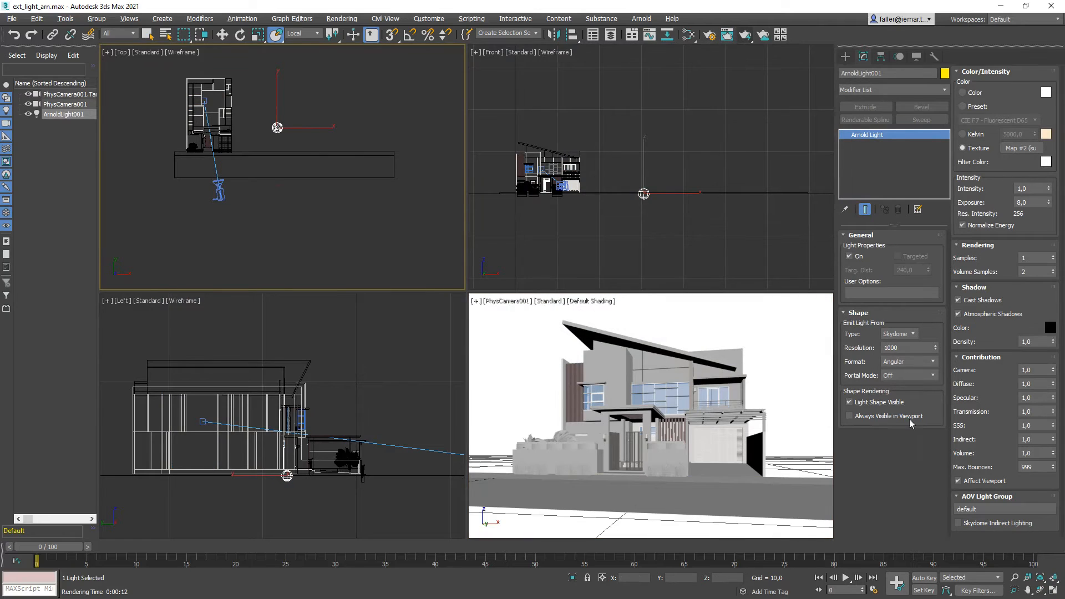
pyautogui.click(849, 258)
# - Create an Arnold light of type Distant in the top view, placed in front of the house and targeted at its facade
pyautogui.click(846, 57)
pyautogui.click(869, 122)
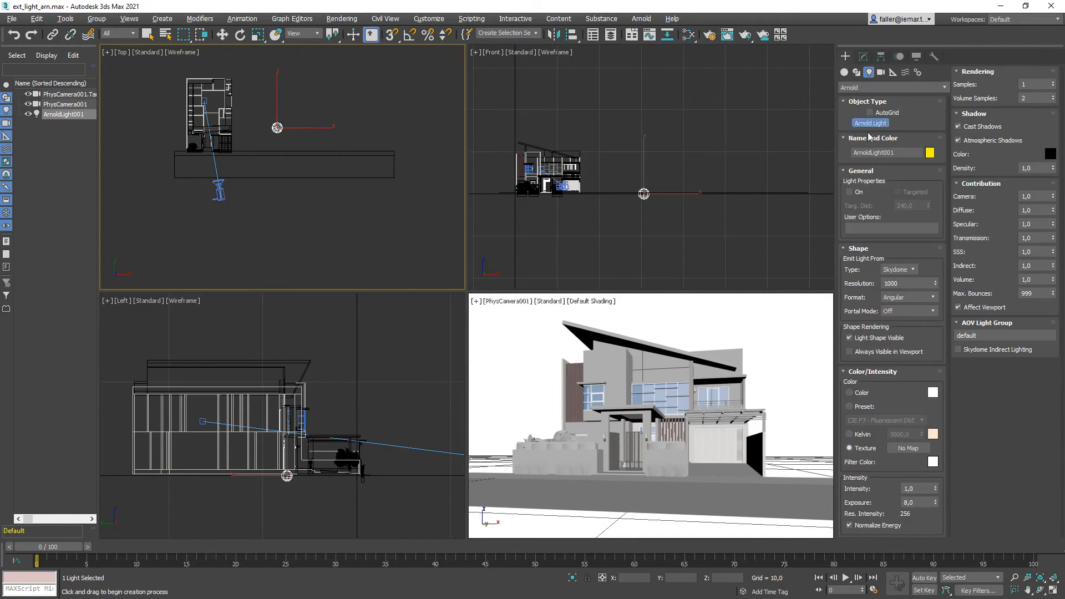
pyautogui.click(912, 270)
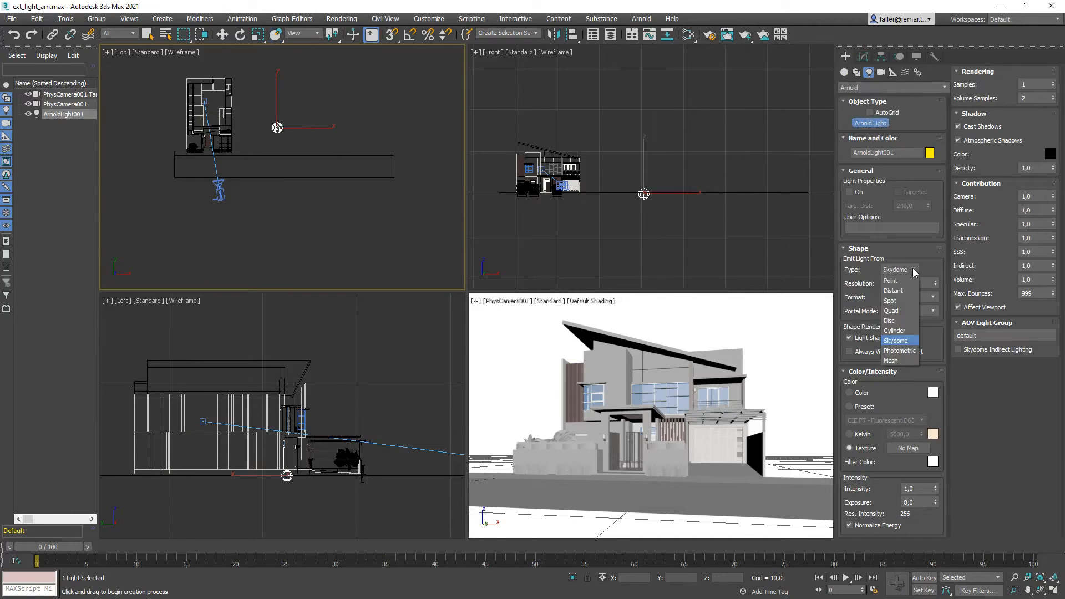
pyautogui.click(893, 291)
pyautogui.moveTo(178, 243); pyautogui.dragTo(198, 153)
# - Raise the distant light to about Z 37.2 and move it diagonally away from the house to about X -12.8, Y -35.8
pyautogui.moveTo(525, 179); pyautogui.dragTo(583, 211, button='middle')
pyautogui.press('w')
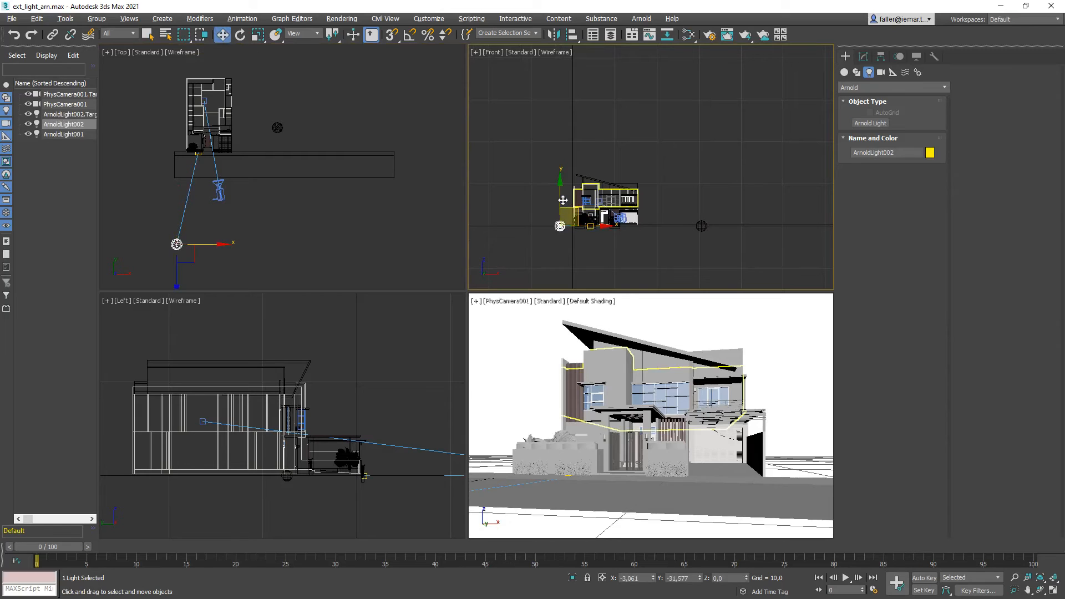
pyautogui.moveTo(560, 203); pyautogui.dragTo(559, 47)
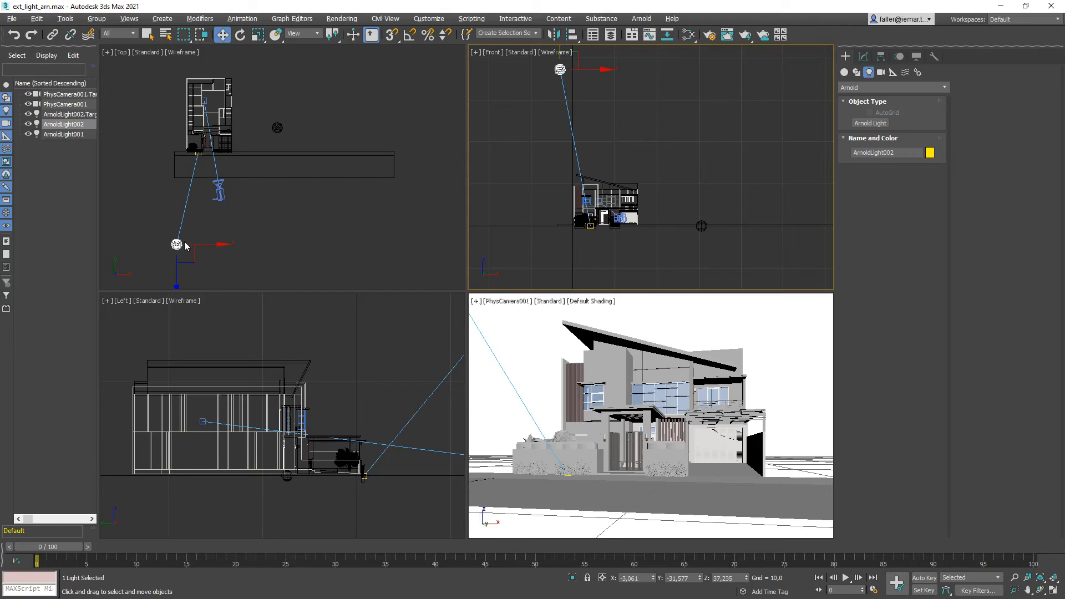
pyautogui.rightClick(196, 229)
pyautogui.moveTo(197, 229); pyautogui.dragTo(166, 241)
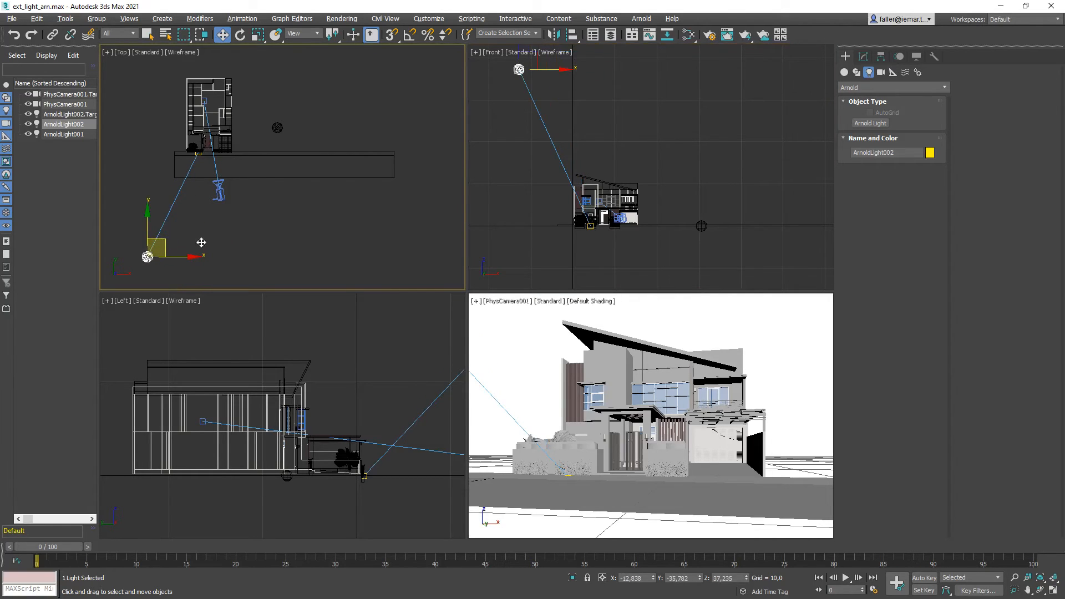
pyautogui.moveTo(493, 122); pyautogui.dragTo(589, 124, button='middle')
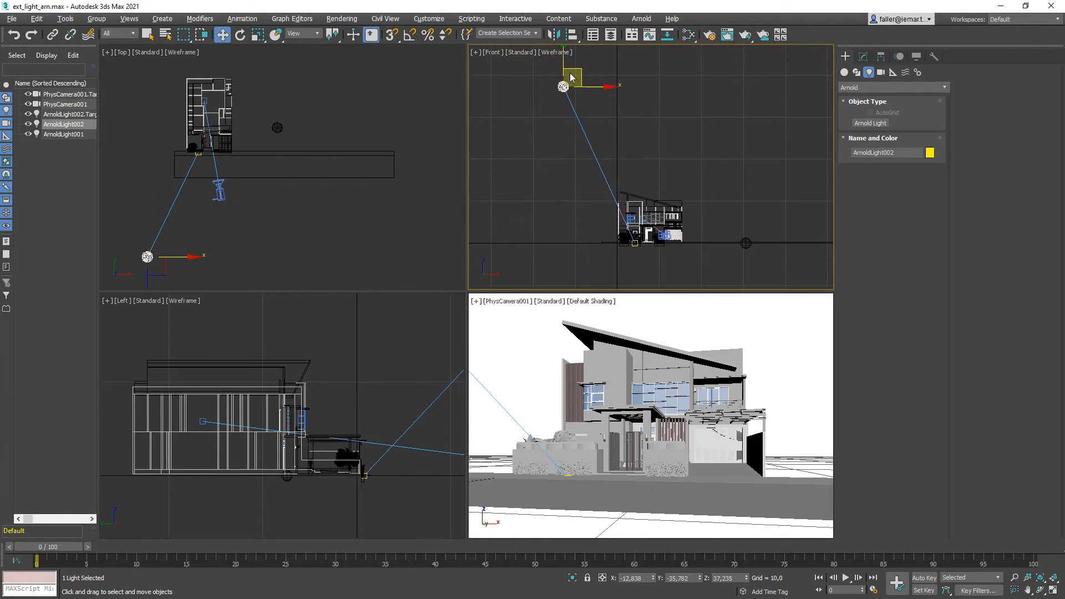
pyautogui.click(571, 75)
pyautogui.click(564, 87)
# - Test-render the camera view with only the distant light on, stop the render and close the rendered frame window
pyautogui.click(863, 56)
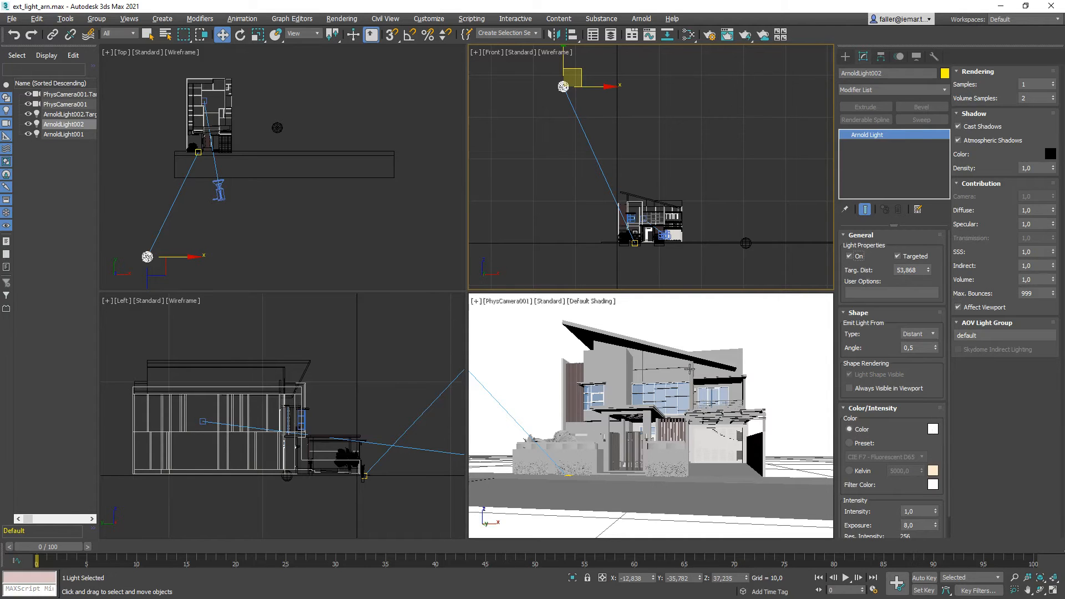
pyautogui.rightClick(614, 377)
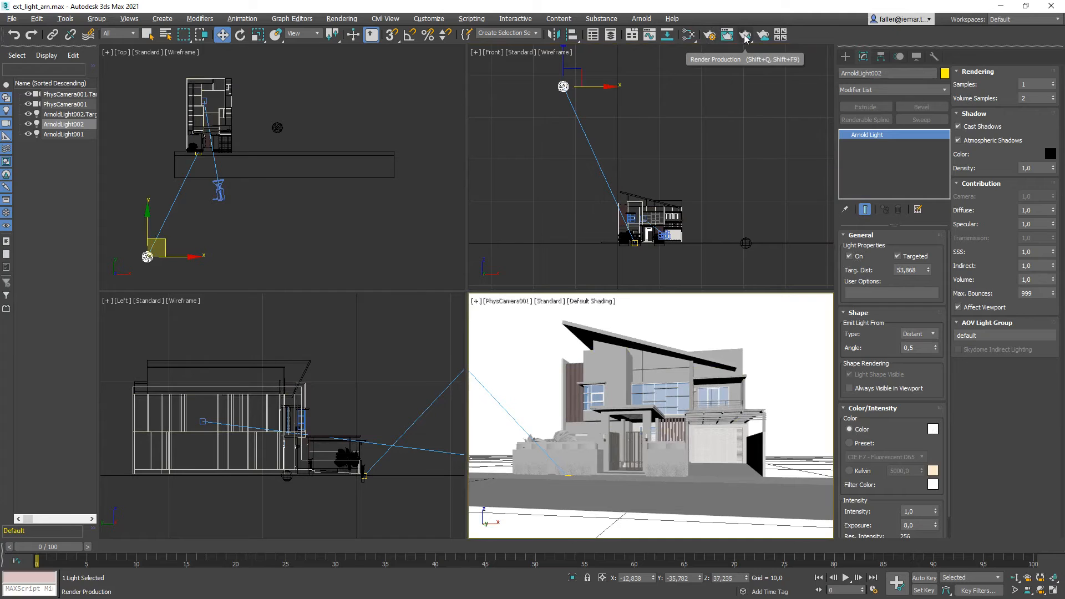
pyautogui.click(744, 35)
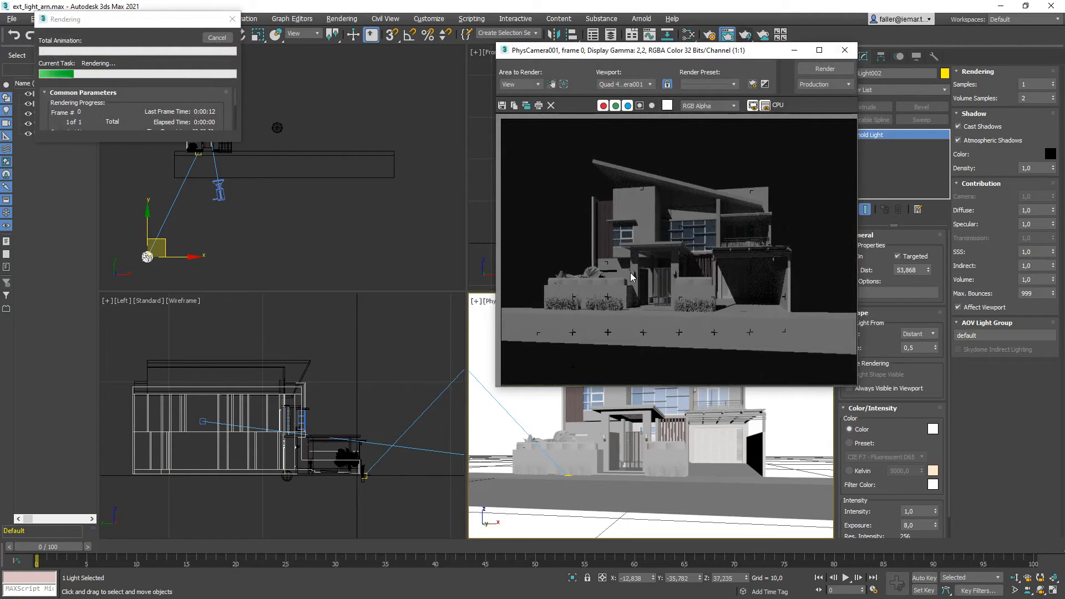
pyautogui.click(217, 38)
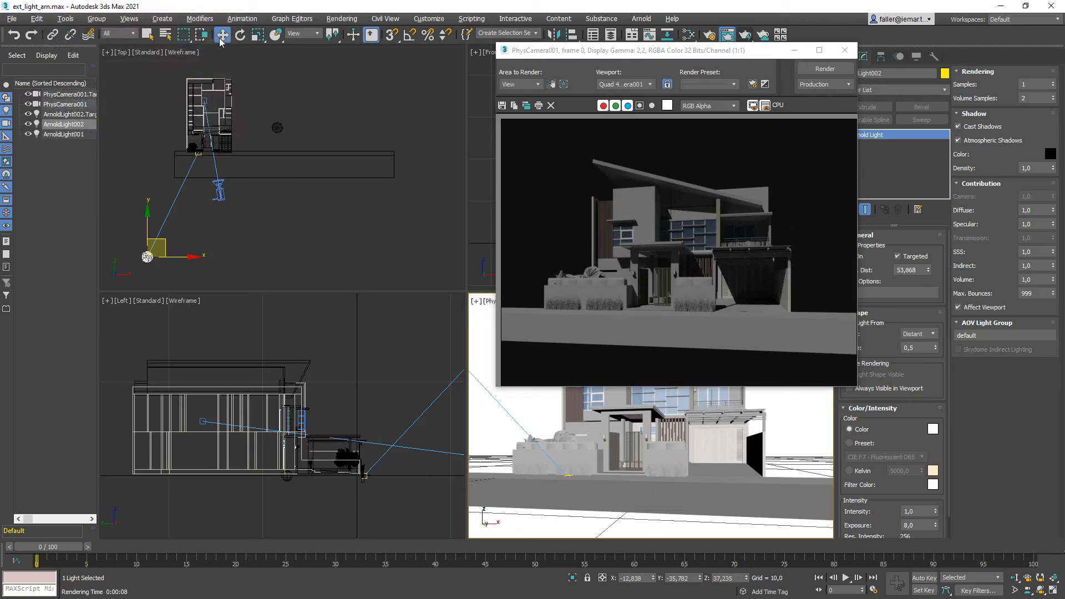
pyautogui.click(845, 51)
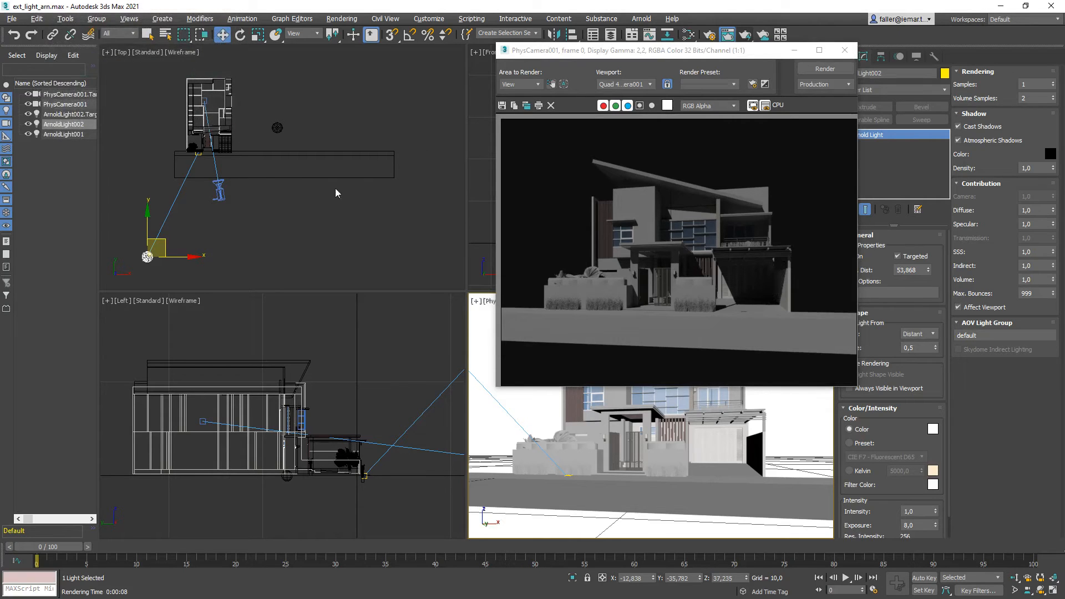
# - Set the physical camera's exposure target to 13 EV, render the camera view and close the rendered frame window
pyautogui.click(219, 191)
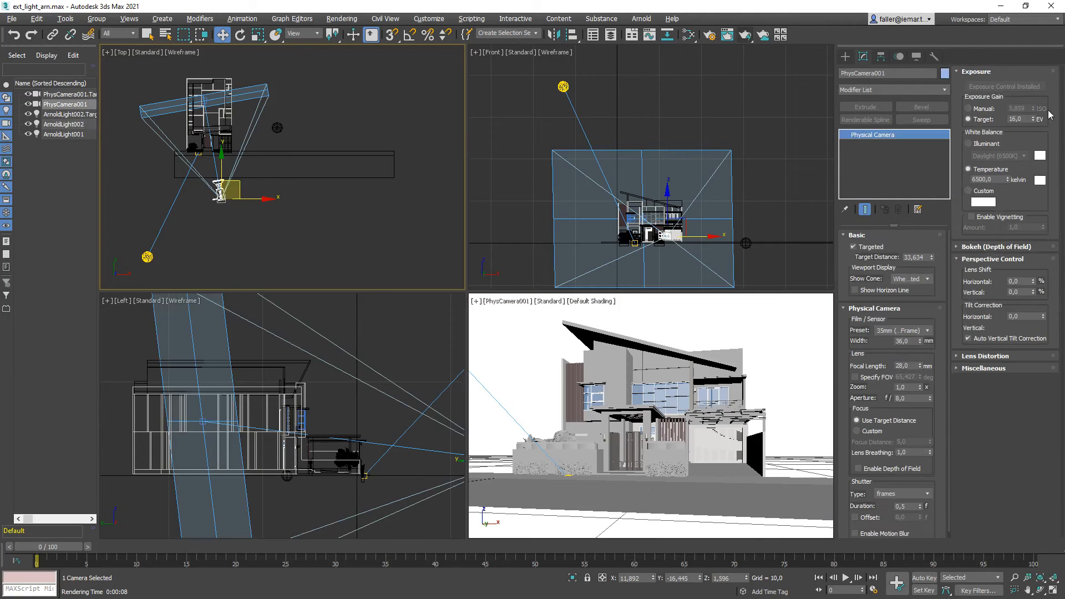
pyautogui.click(1008, 119)
pyautogui.write('1')
pyautogui.press('Return')
pyautogui.click(744, 35)
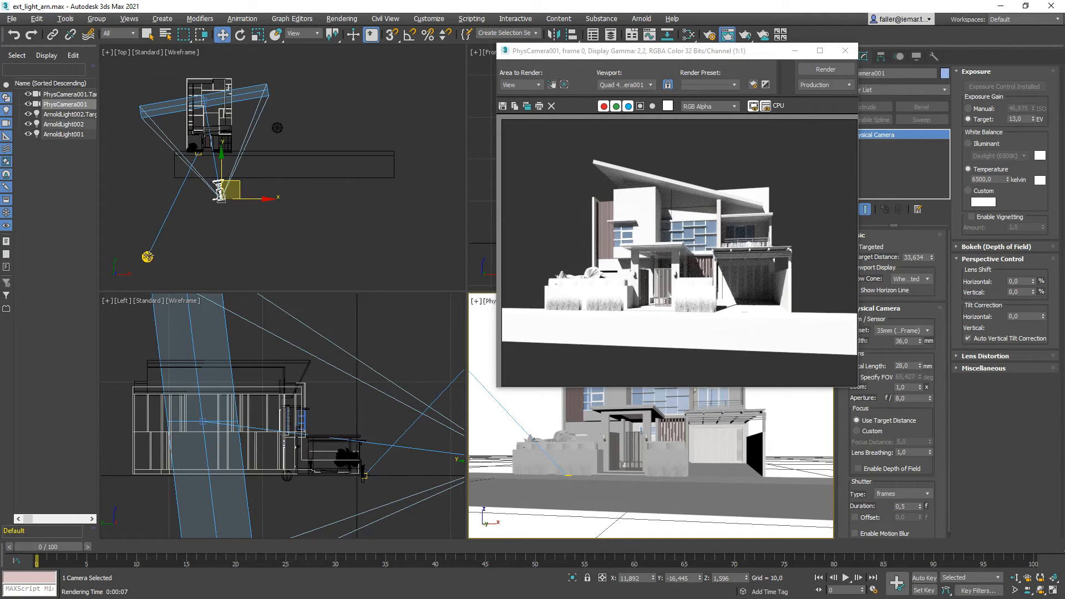
pyautogui.click(845, 50)
# - Turn the Skydome light back on and switch its color source from Texture to Color
pyautogui.click(150, 259)
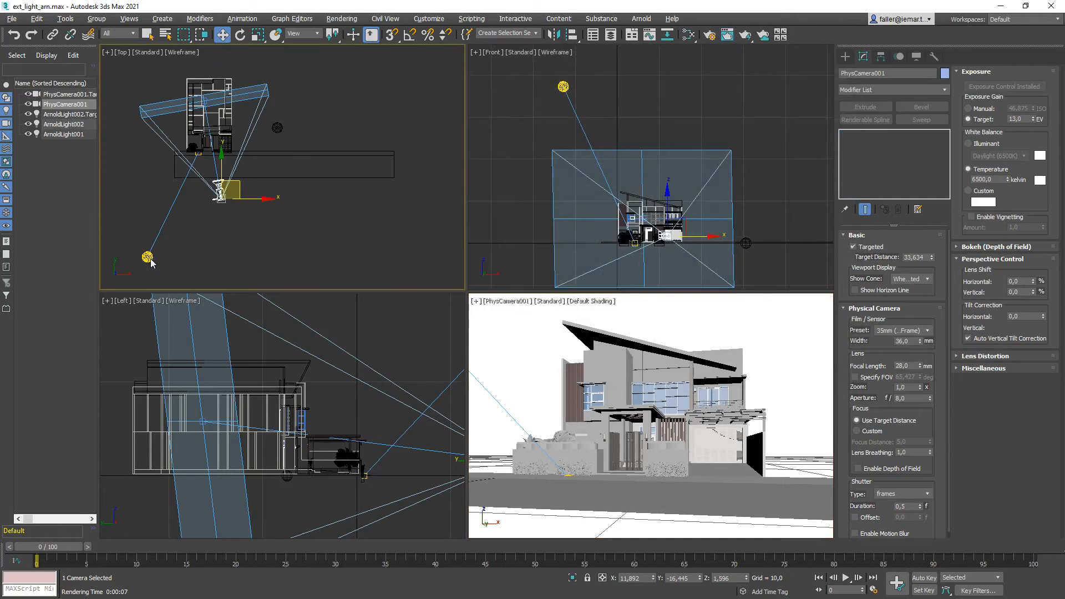
pyautogui.click(151, 262)
pyautogui.click(276, 128)
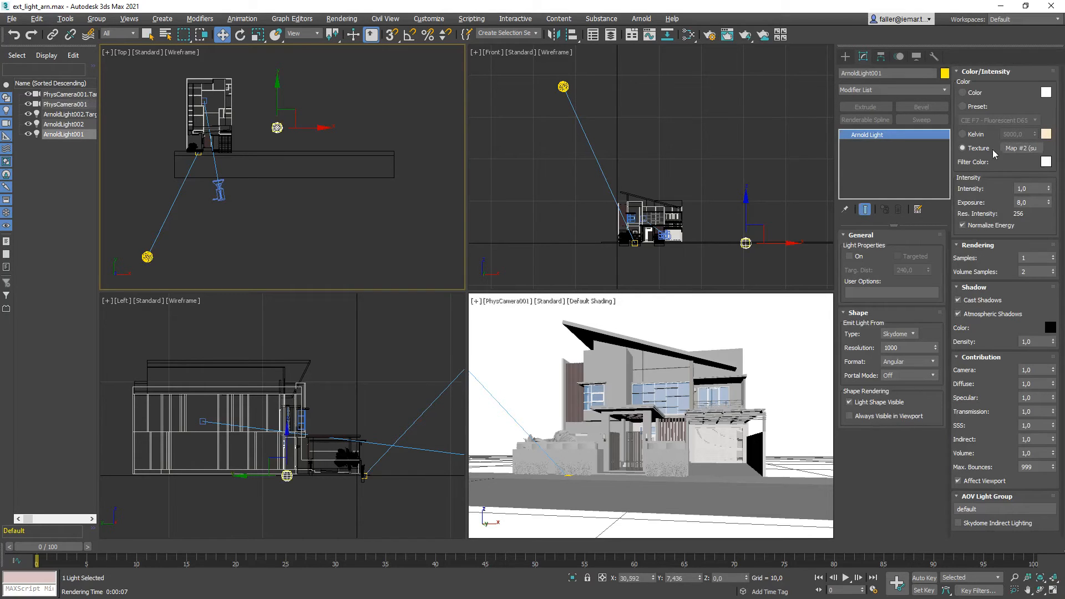
pyautogui.click(962, 148)
pyautogui.click(849, 256)
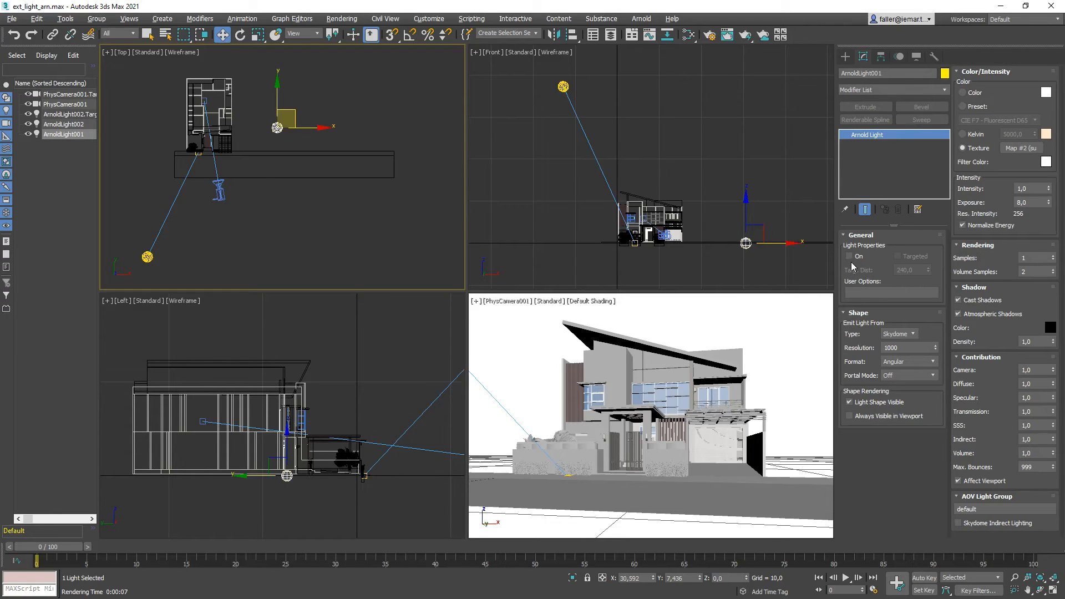
pyautogui.click(963, 92)
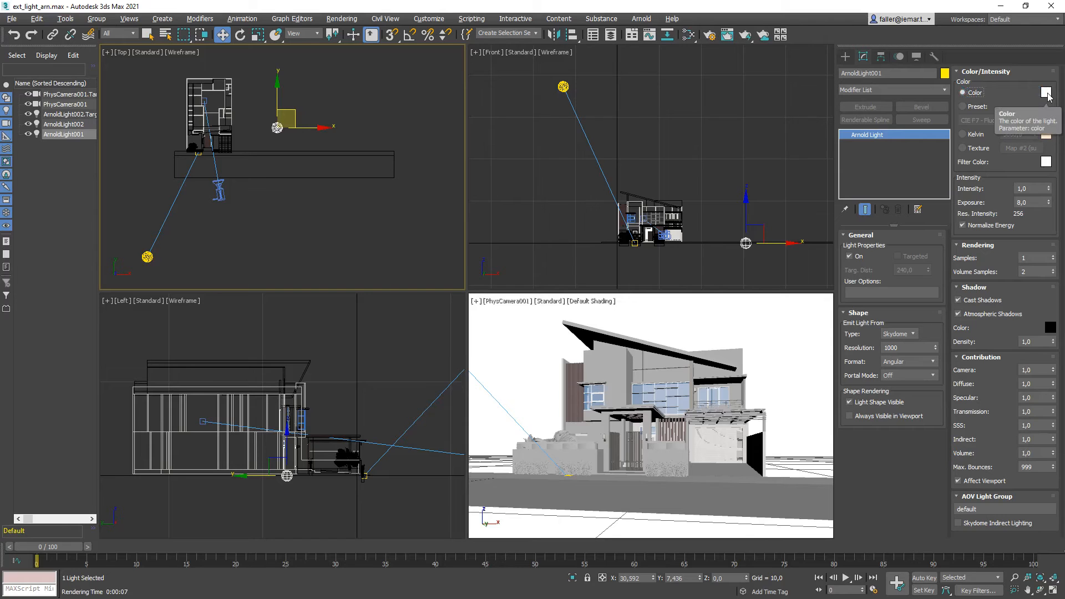
# - Set the physical camera's exposure target to 16 EV and render the camera view with both lights on
pyautogui.click(149, 259)
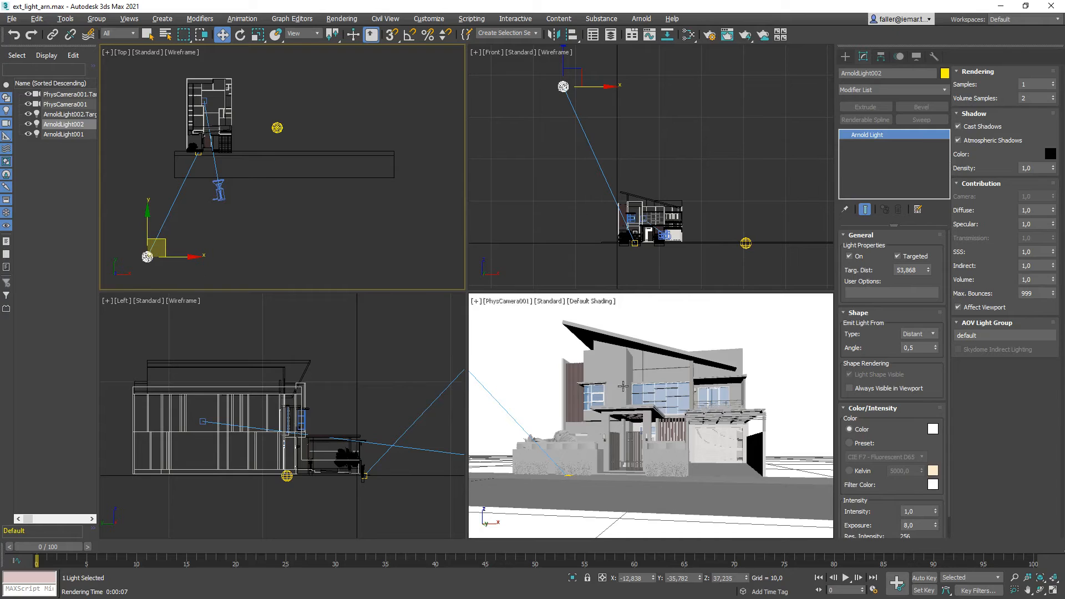
pyautogui.rightClick(622, 391)
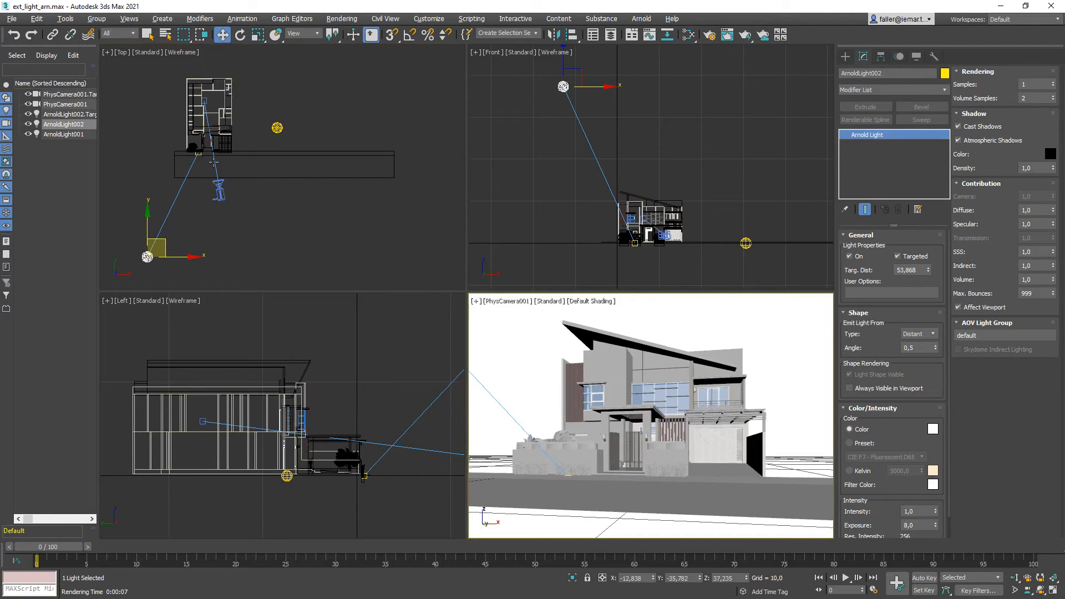
pyautogui.click(220, 190)
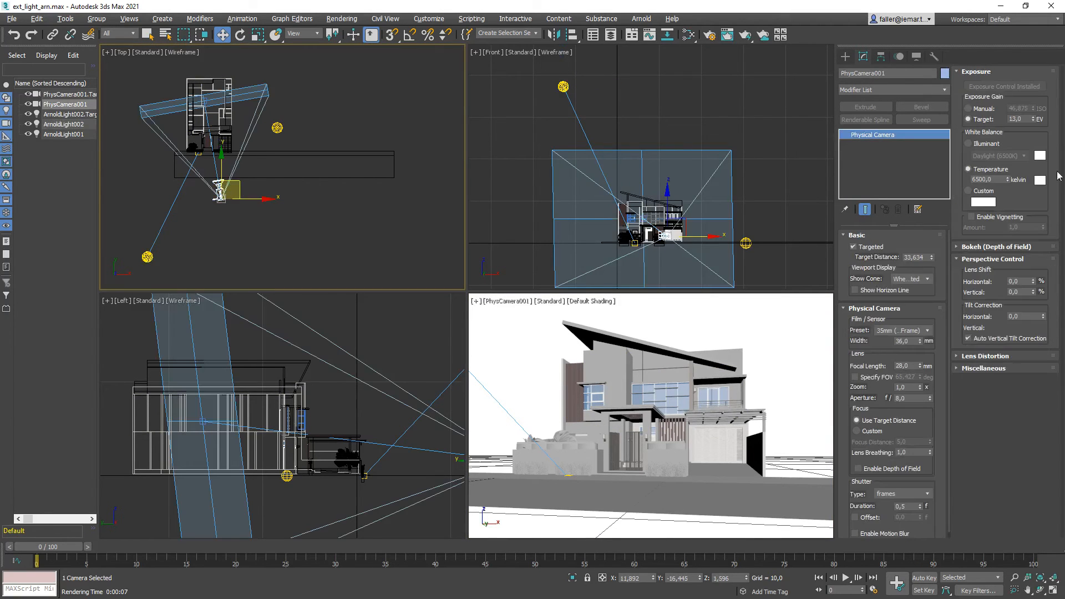
pyautogui.moveTo(1023, 119); pyautogui.dragTo(995, 117)
pyautogui.write('16')
pyautogui.rightClick(743, 413)
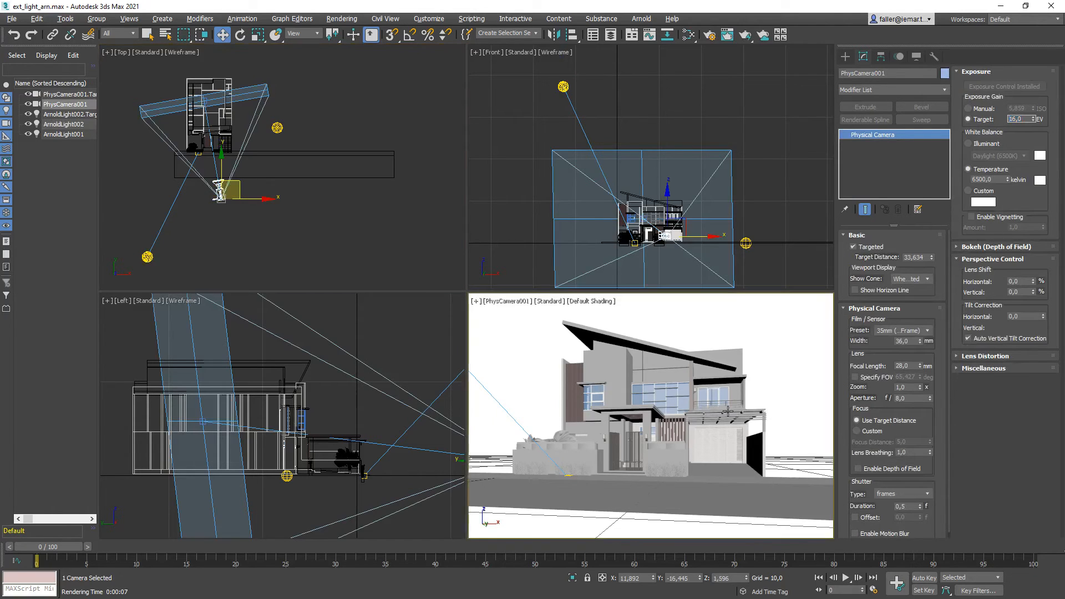
pyautogui.click(744, 35)
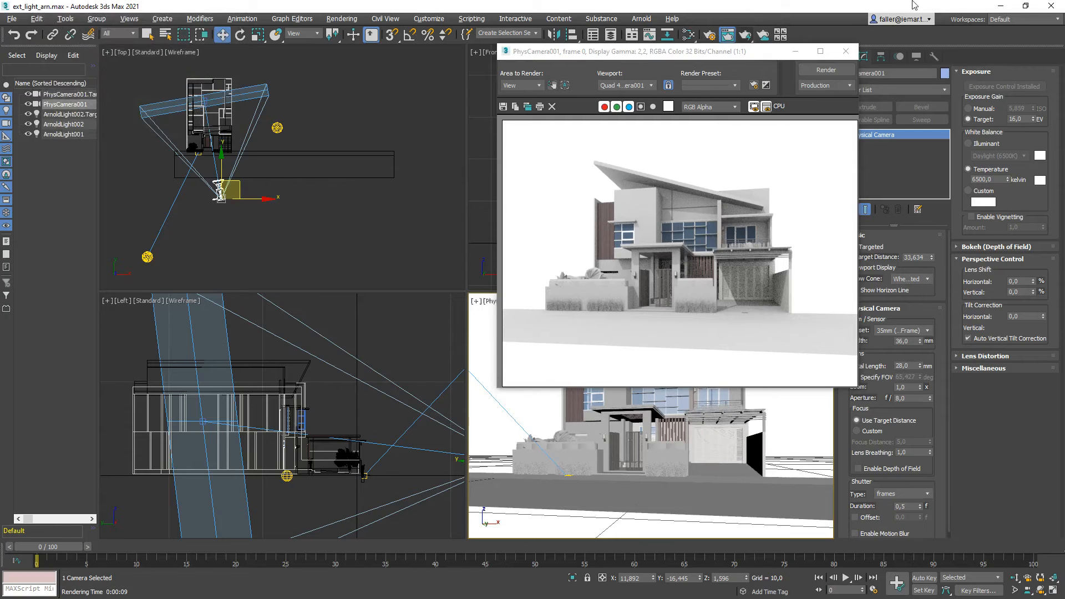
pyautogui.click(845, 52)
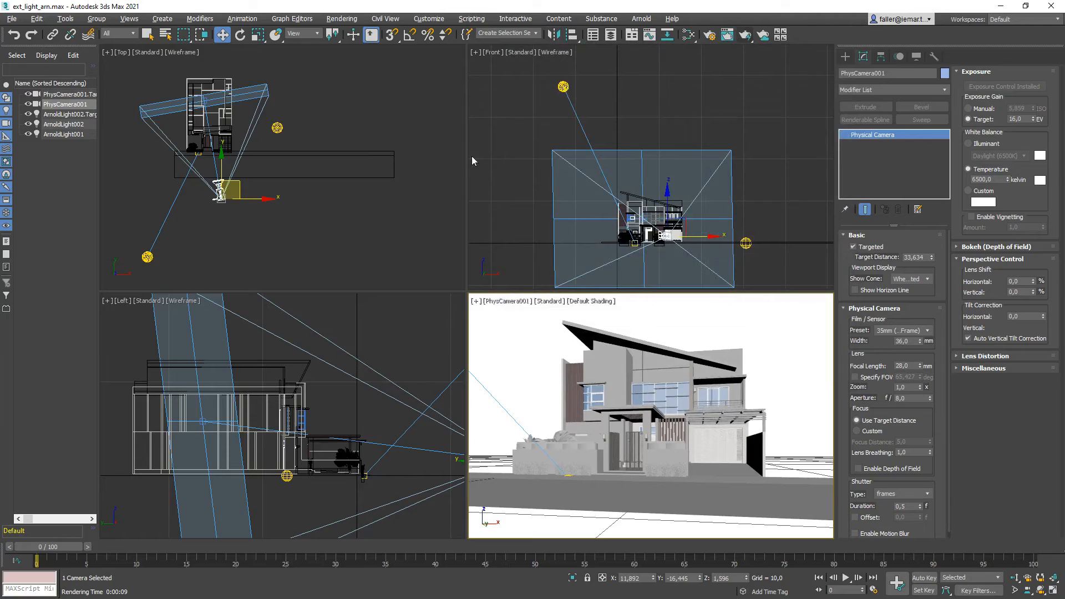
# - Move the Skydome light in the top view to in front of the camera's back side, at about X 10.7, Y -36.8
pyautogui.click(277, 128)
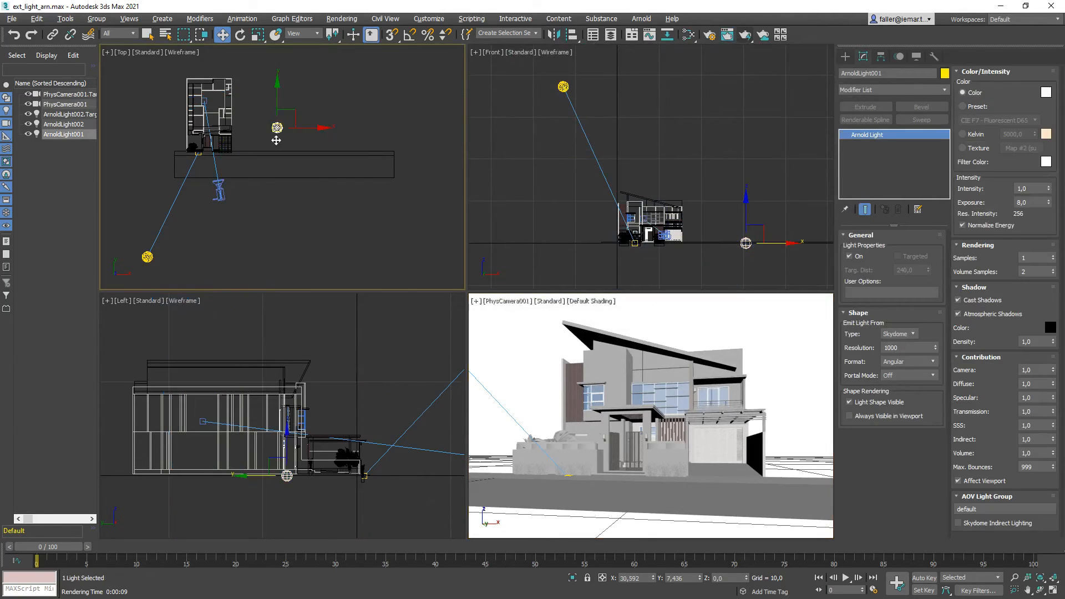
pyautogui.moveTo(292, 113); pyautogui.dragTo(236, 243)
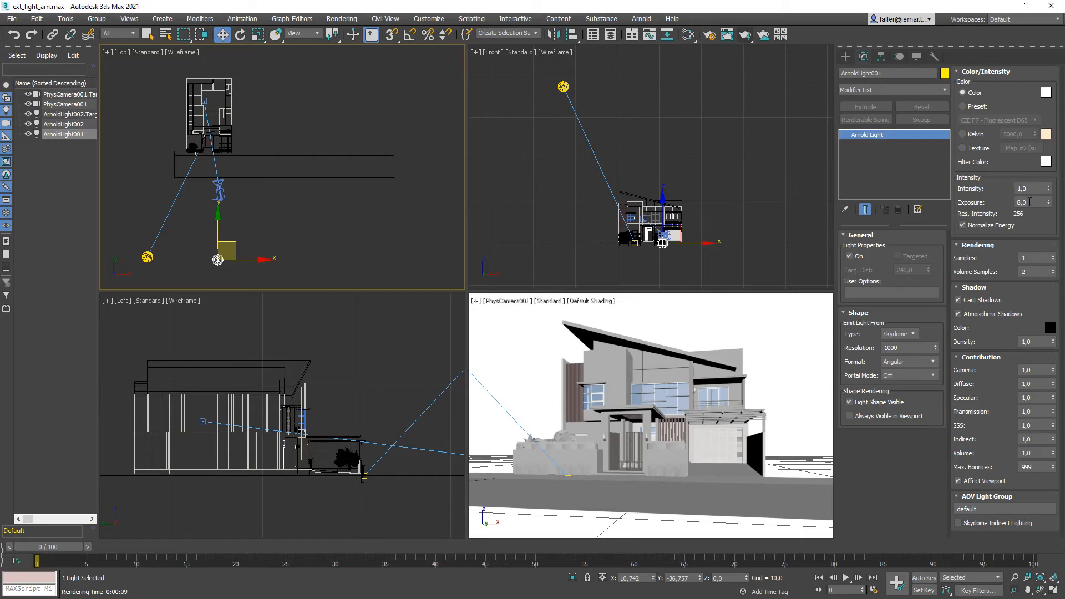
# - Try an intensity of 2 on the Skydome light, then restore it to 1
pyautogui.click(1031, 188)
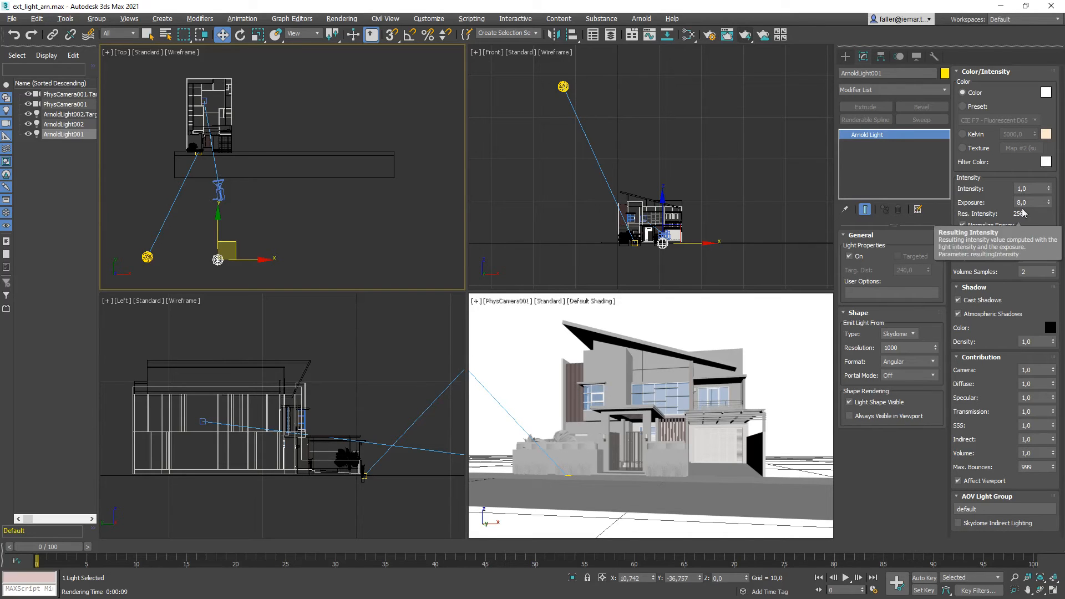
pyautogui.doubleClick(1019, 188)
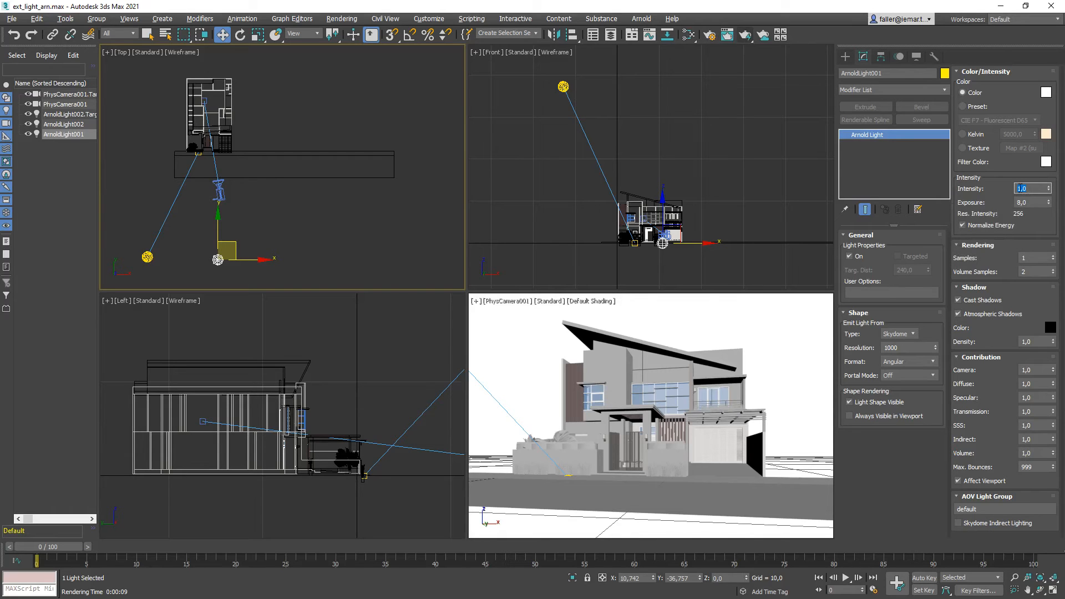
pyautogui.write('2')
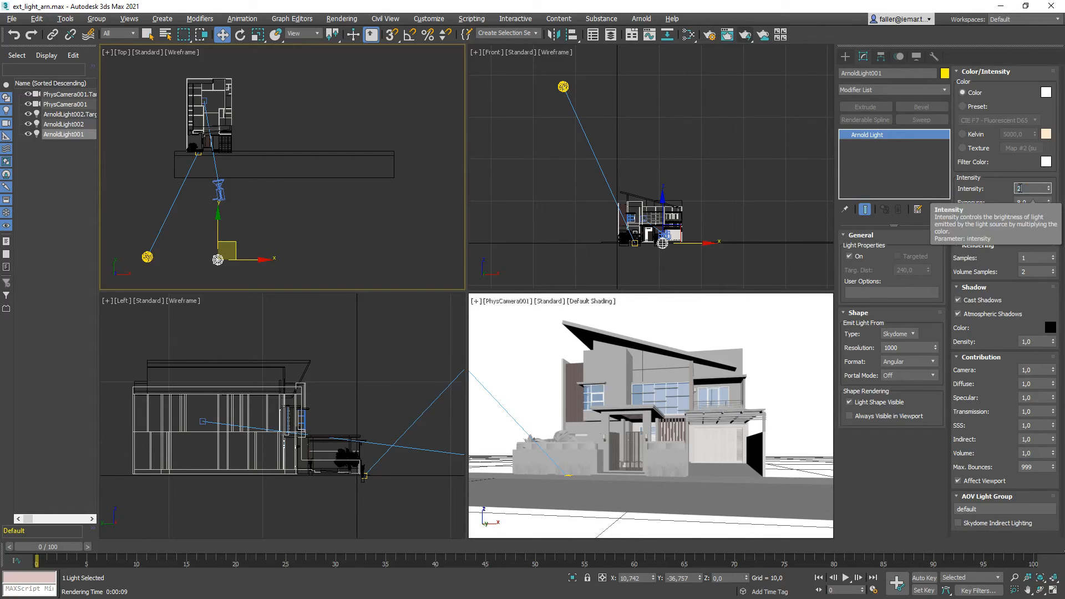
pyautogui.press('Return')
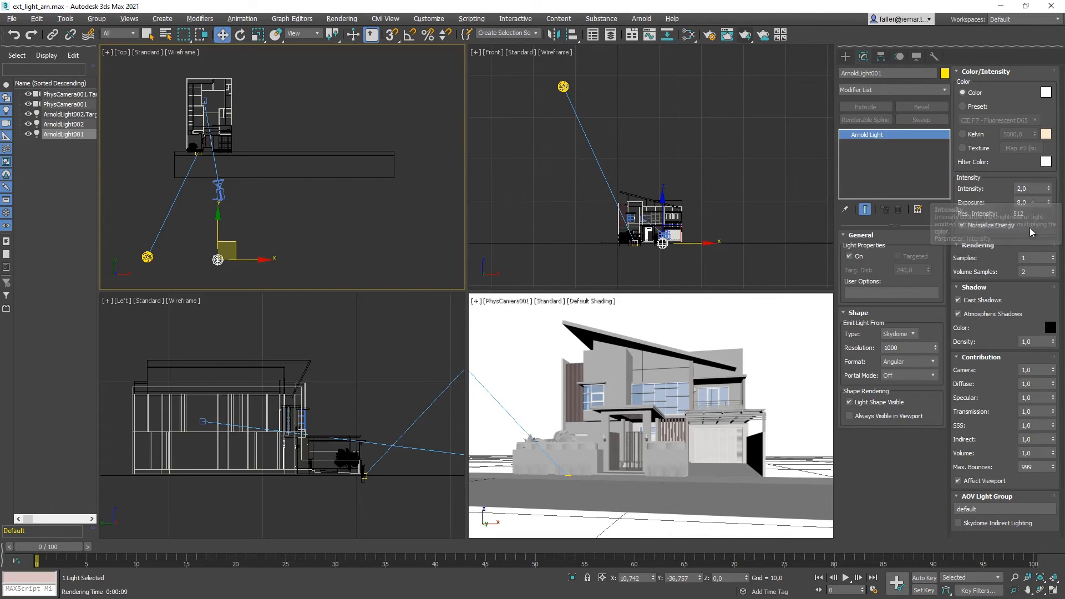
pyautogui.click(1035, 188)
pyautogui.write('1')
pyautogui.press('Return')
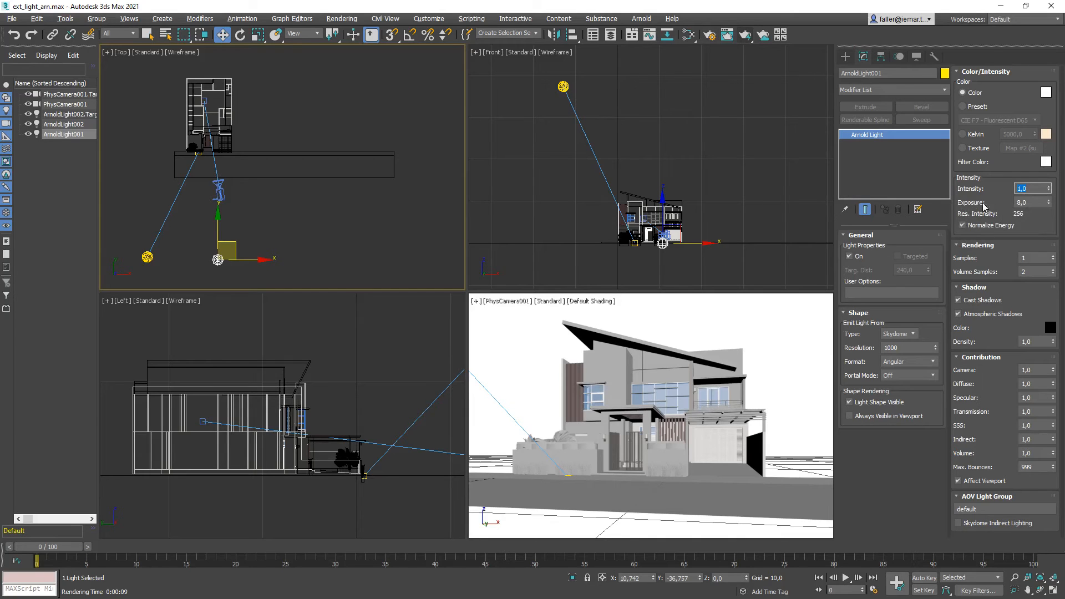
# - Try out other exposure values on the Skydome light, leaving its intensity at 1
pyautogui.click(1025, 202)
pyautogui.moveTo(1024, 202); pyautogui.dragTo(1009, 205)
pyautogui.press('Return')
pyautogui.moveTo(1030, 203); pyautogui.dragTo(993, 207)
pyautogui.write('1')
pyautogui.write('6')
pyautogui.press('Return')
# - Set the distant light's exposure to 10 and render the camera view
pyautogui.click(151, 257)
pyautogui.click(149, 257)
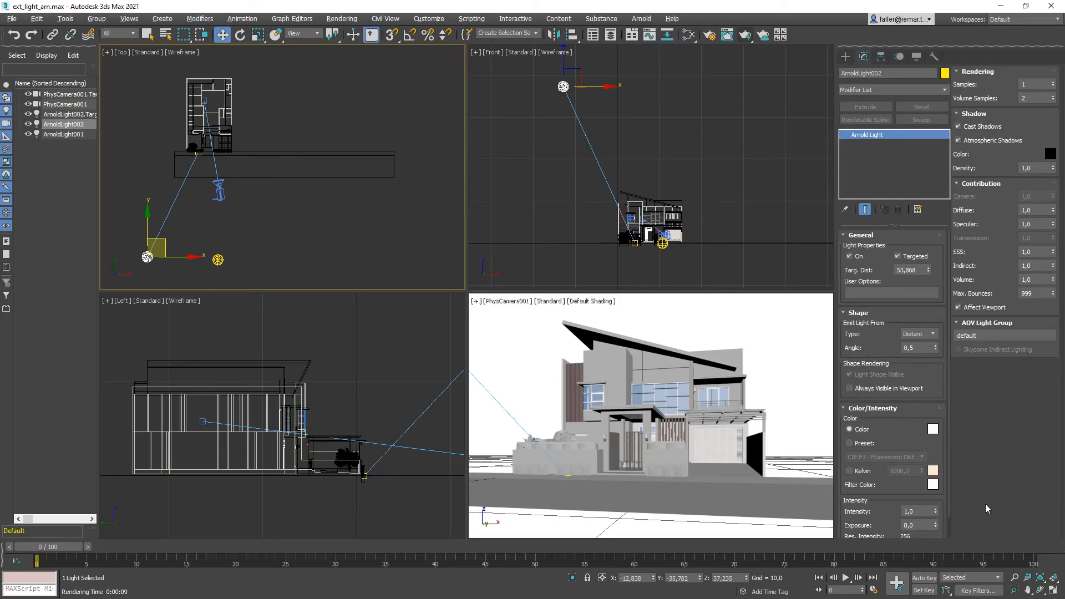
pyautogui.moveTo(918, 525); pyautogui.dragTo(880, 521)
pyautogui.write('10')
pyautogui.press('Return')
pyautogui.rightClick(641, 392)
pyautogui.click(749, 36)
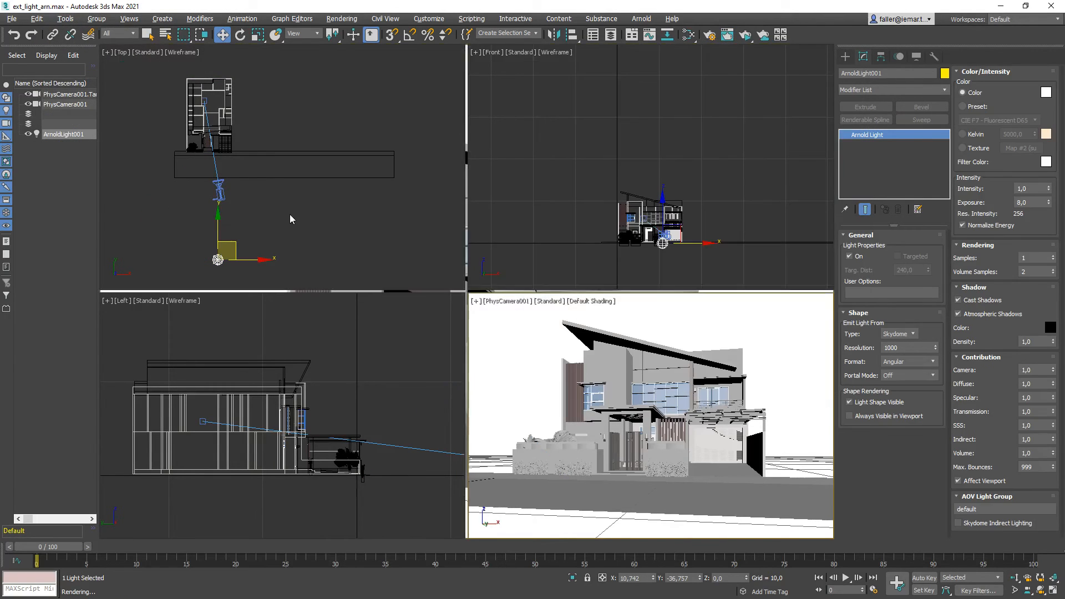
# - Delete the Skydome light from the scene
pyautogui.click(293, 215)
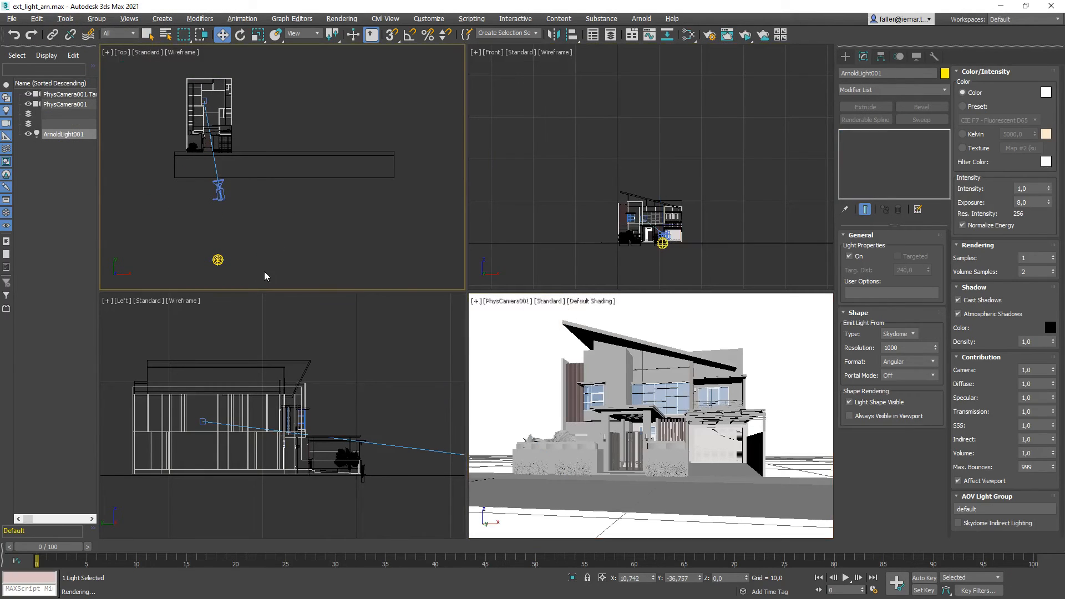
pyautogui.click(218, 260)
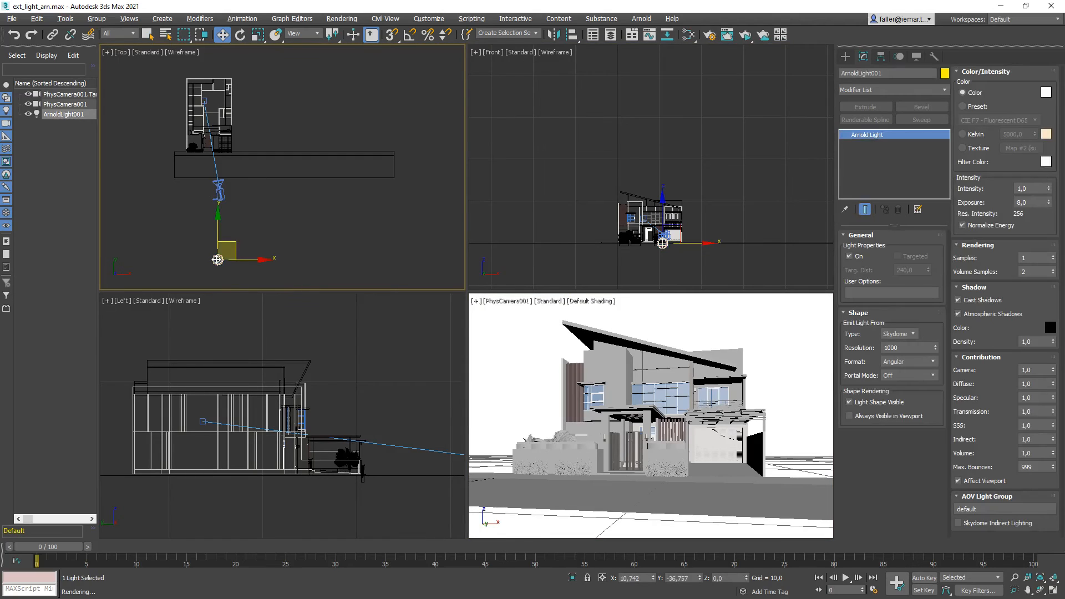
pyautogui.press('Delete')
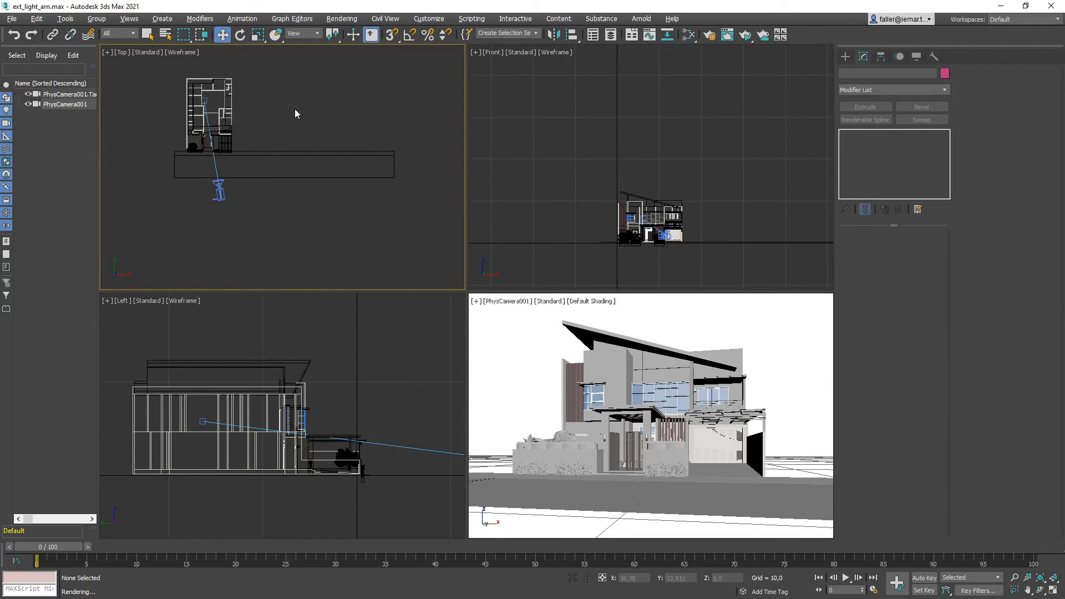
# - Set the render target to Production Rendering Mode in the render setup and close the setup
pyautogui.moveTo(286, 123); pyautogui.dragTo(292, 125, button='middle')
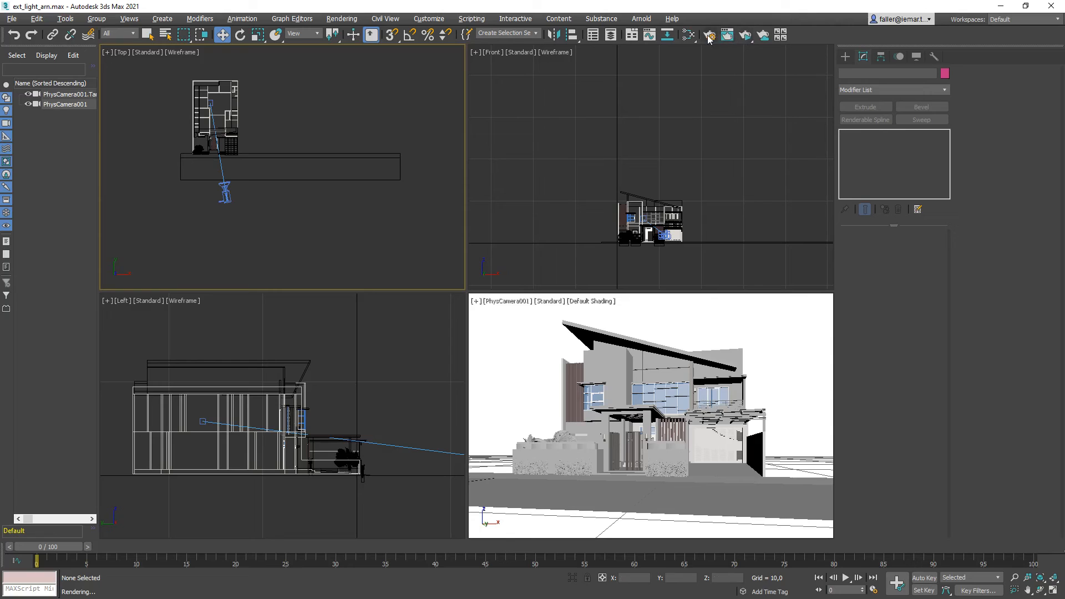
pyautogui.click(770, 68)
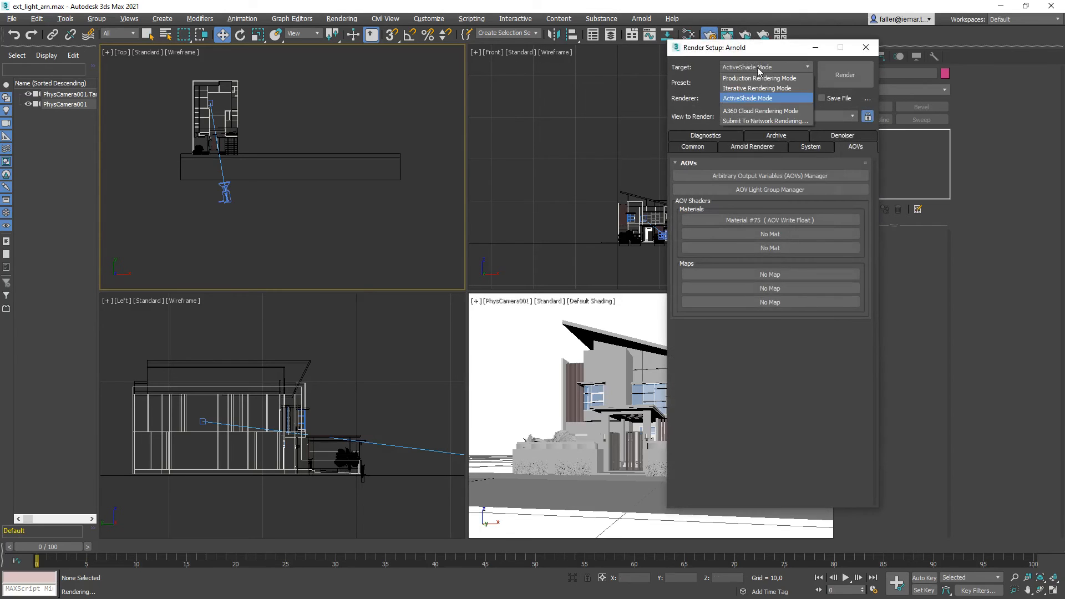
pyautogui.click(742, 78)
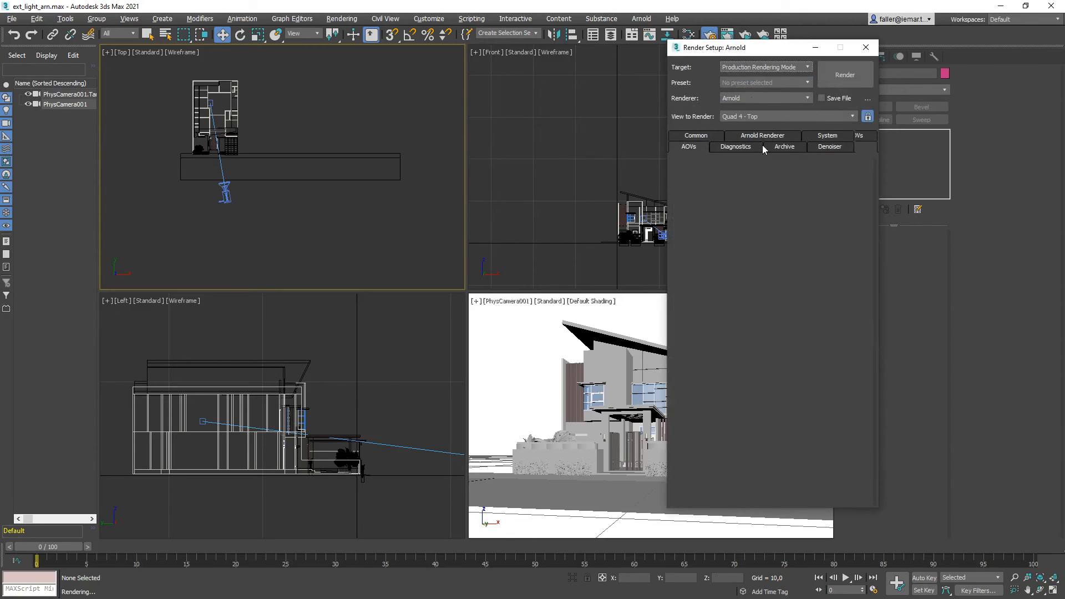
pyautogui.click(865, 49)
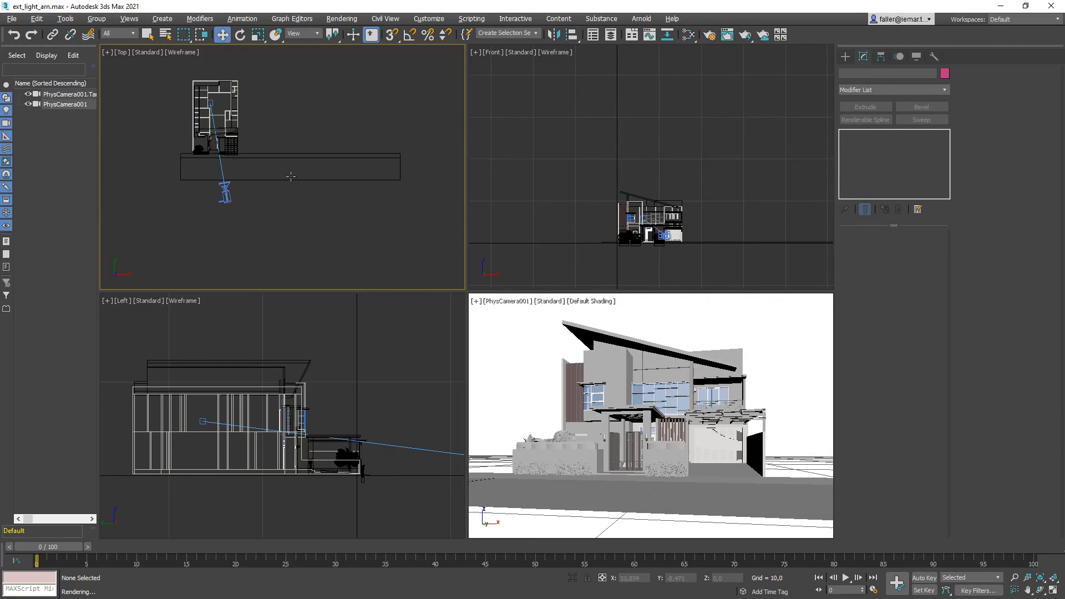
# - Place a photometric Sun Positioner beside the house in the top view, with a compass radius of about 42 and a sun distance of about 42
pyautogui.moveTo(271, 138); pyautogui.dragTo(278, 131, button='middle')
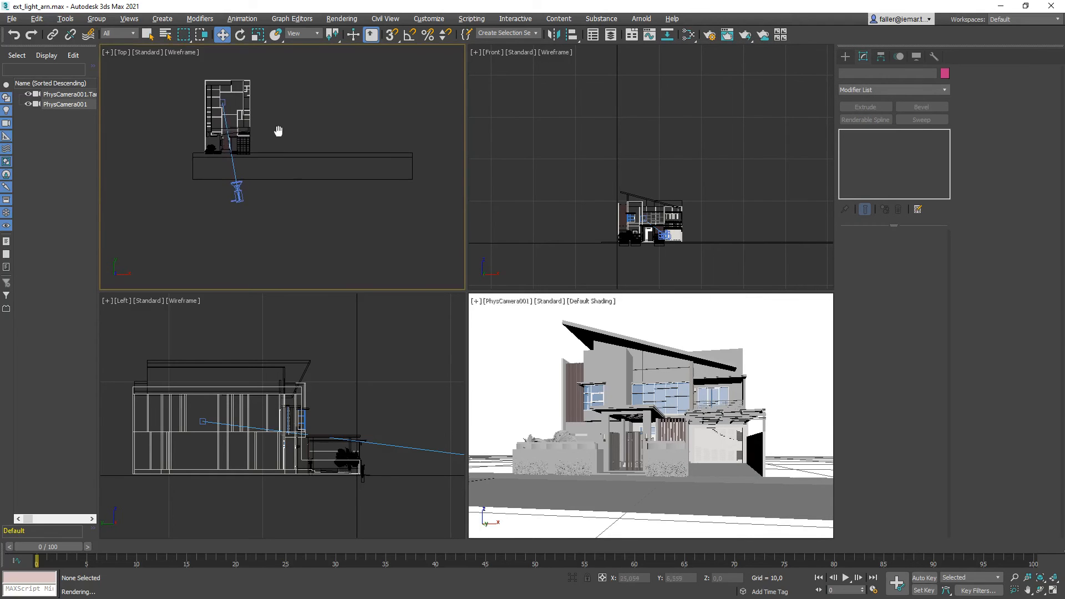
pyautogui.click(845, 56)
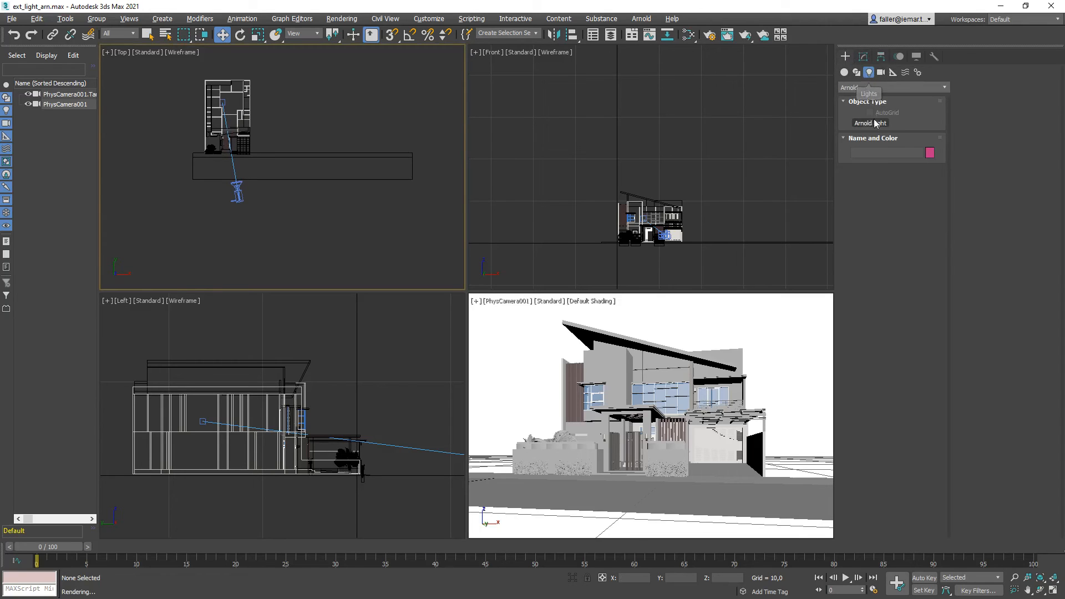
pyautogui.click(883, 88)
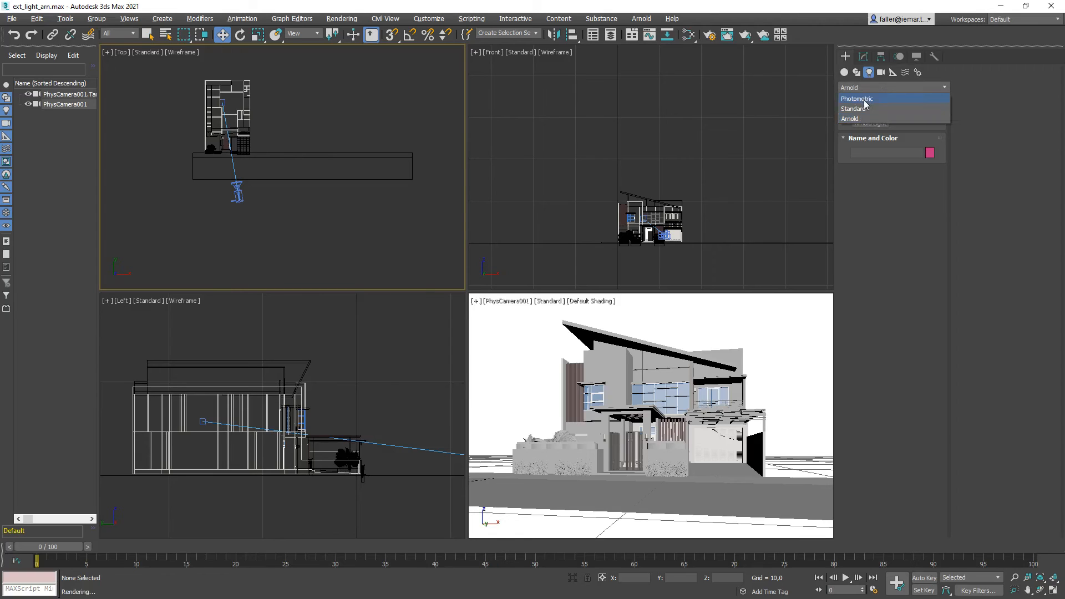
pyautogui.click(864, 99)
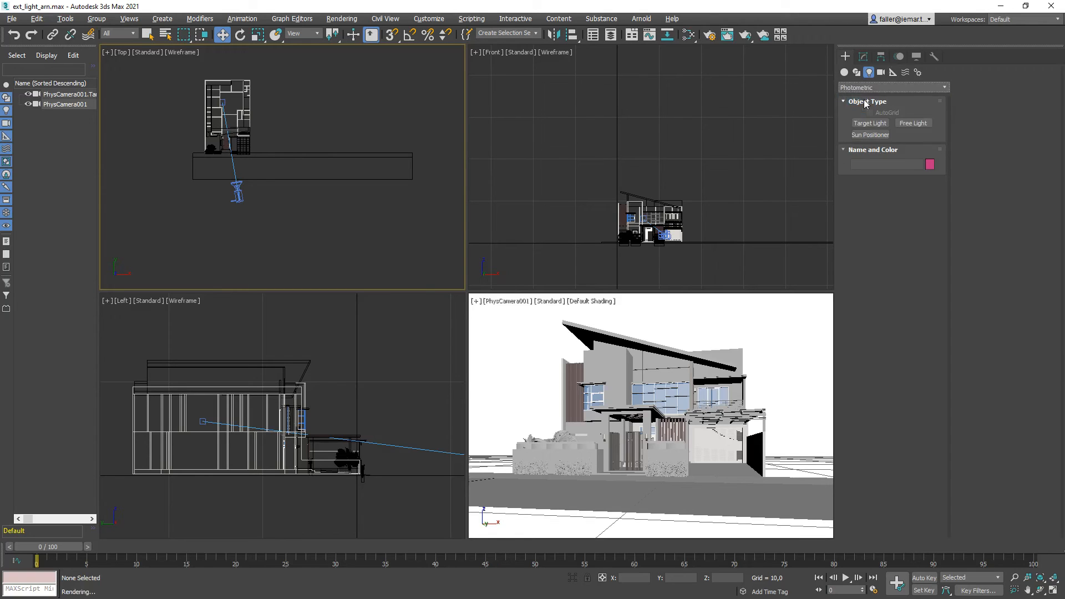
pyautogui.click(869, 135)
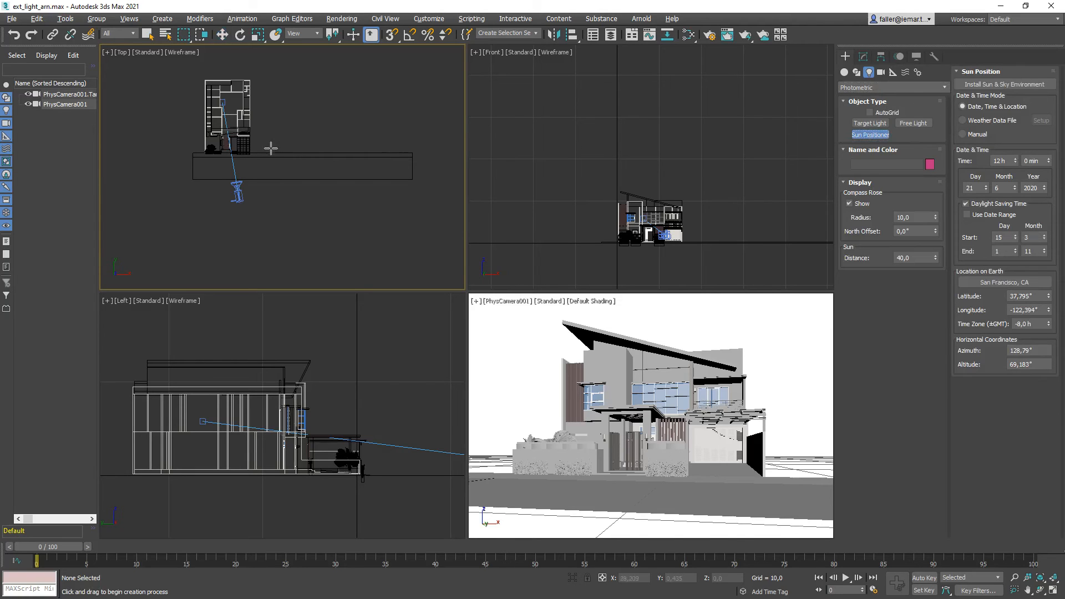
pyautogui.moveTo(261, 142); pyautogui.dragTo(385, 166)
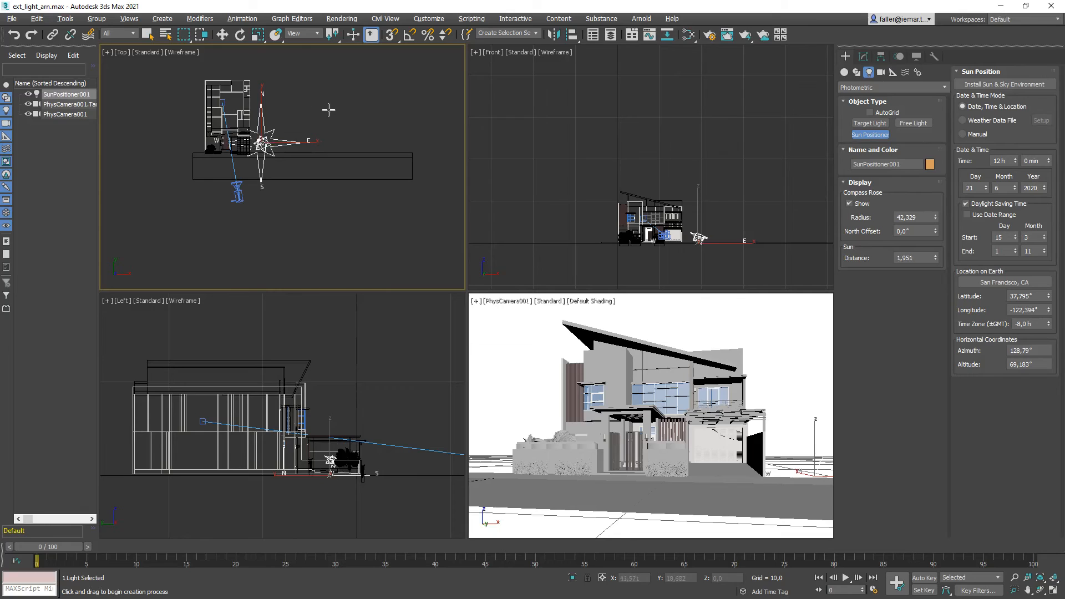
pyautogui.click(170, 66)
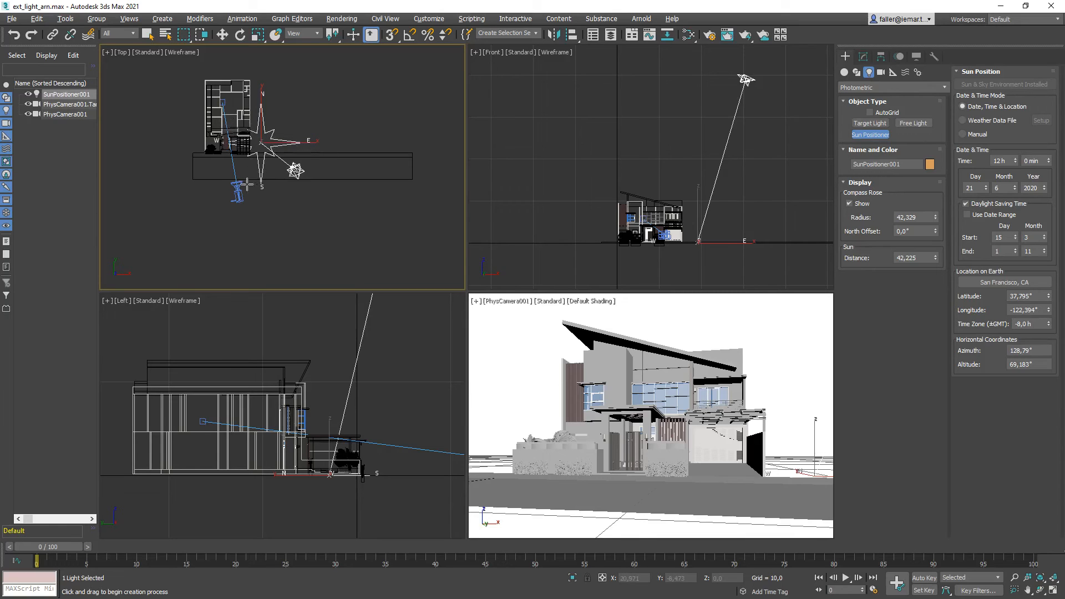
# - Set the Sun Positioner's location on Earth to Vienna, Austria, using the Europe map
pyautogui.click(864, 58)
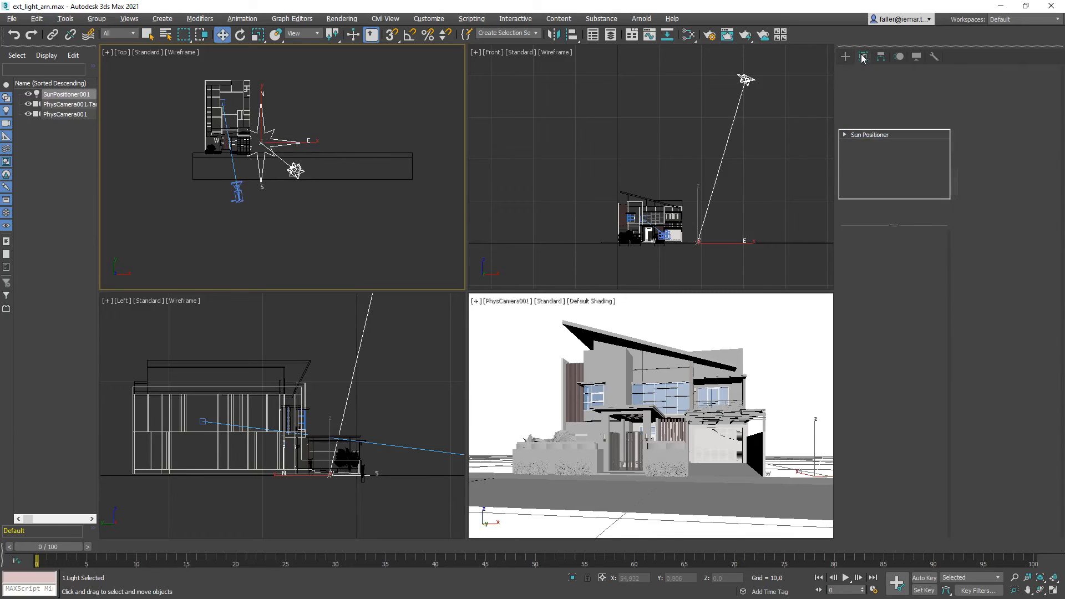
pyautogui.click(844, 135)
pyautogui.click(845, 136)
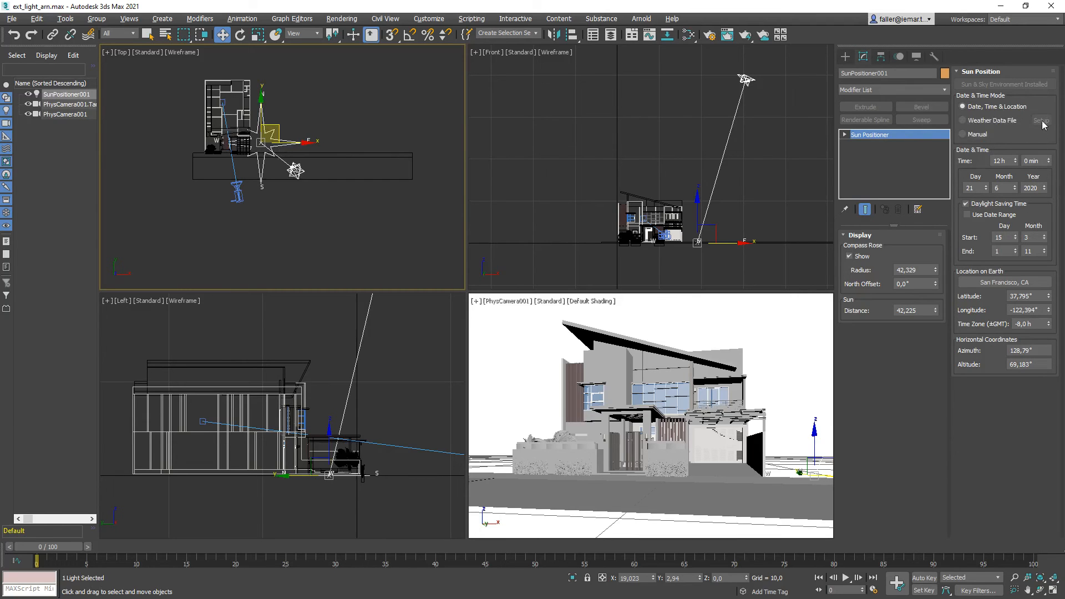
pyautogui.click(996, 281)
pyautogui.click(518, 220)
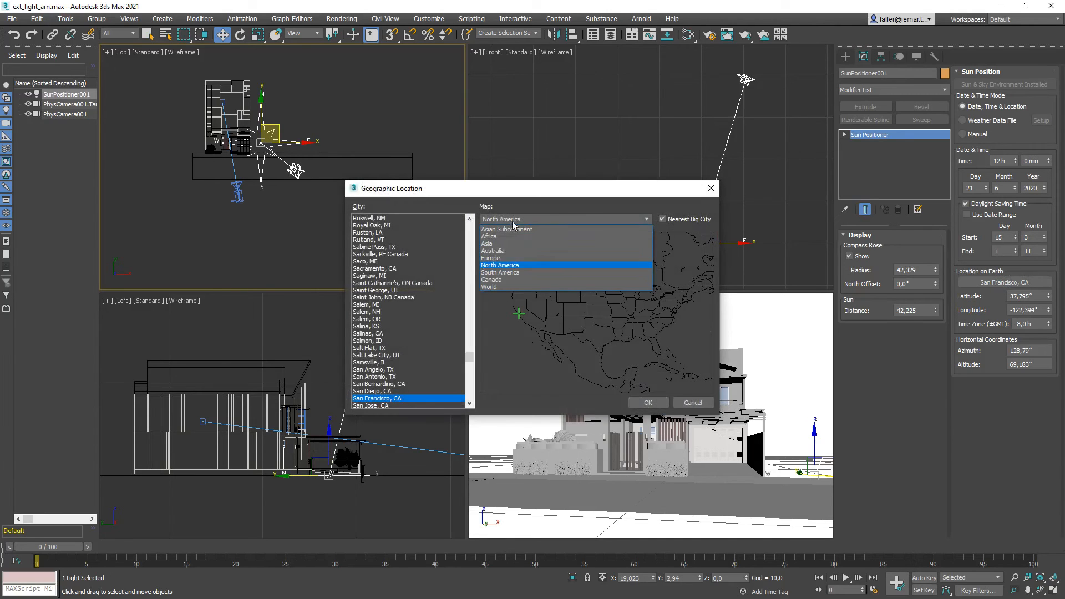
pyautogui.click(494, 260)
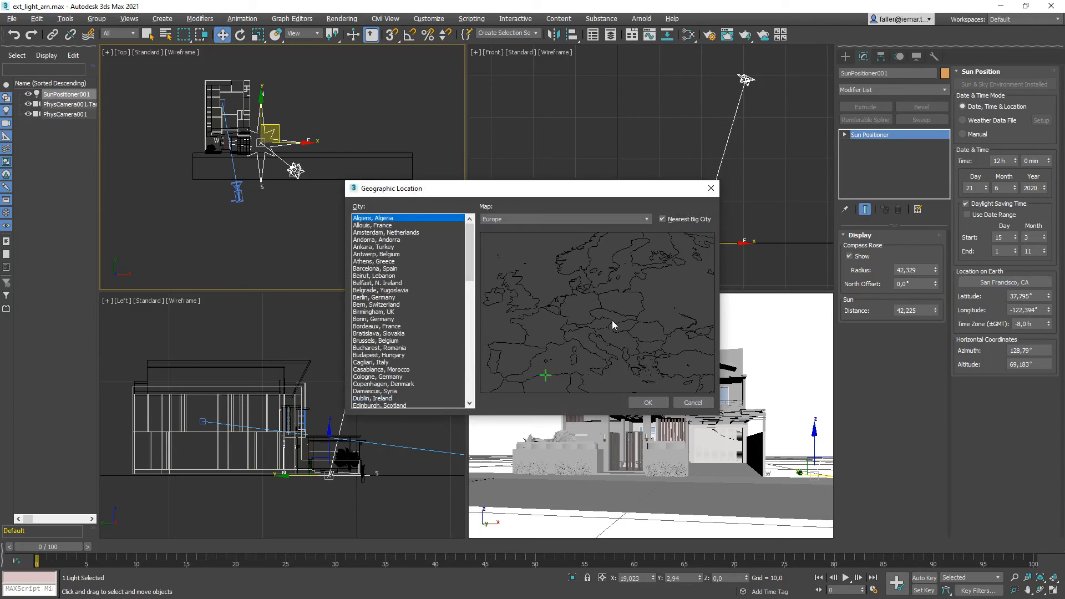
pyautogui.click(608, 321)
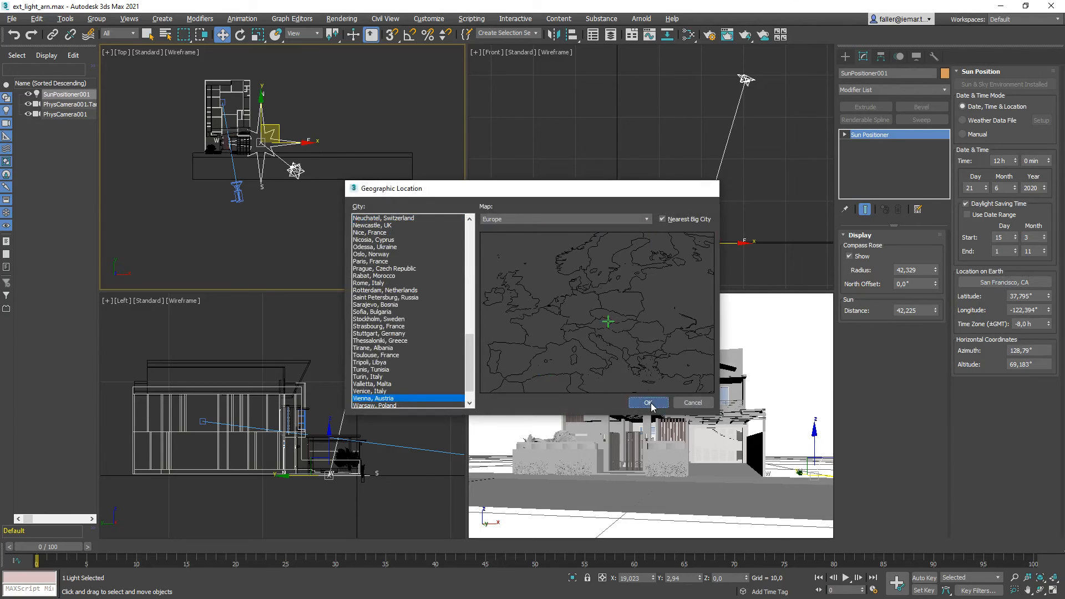
pyautogui.click(648, 403)
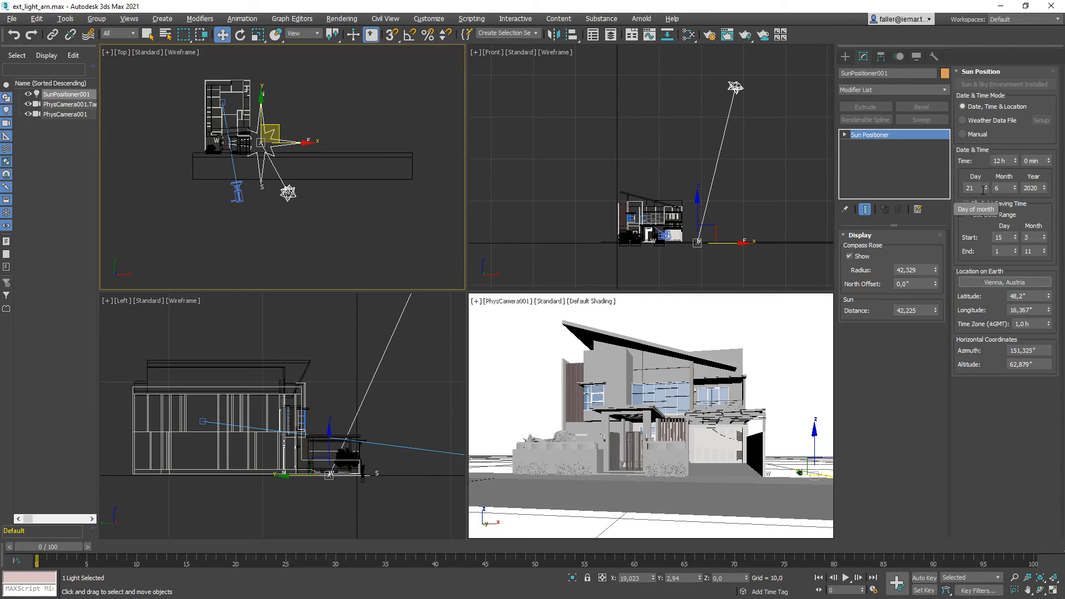
# - Set the sun's date to day 3, month 12 and its time to 13 h, and start rendering the camera view
pyautogui.doubleClick(1000, 188)
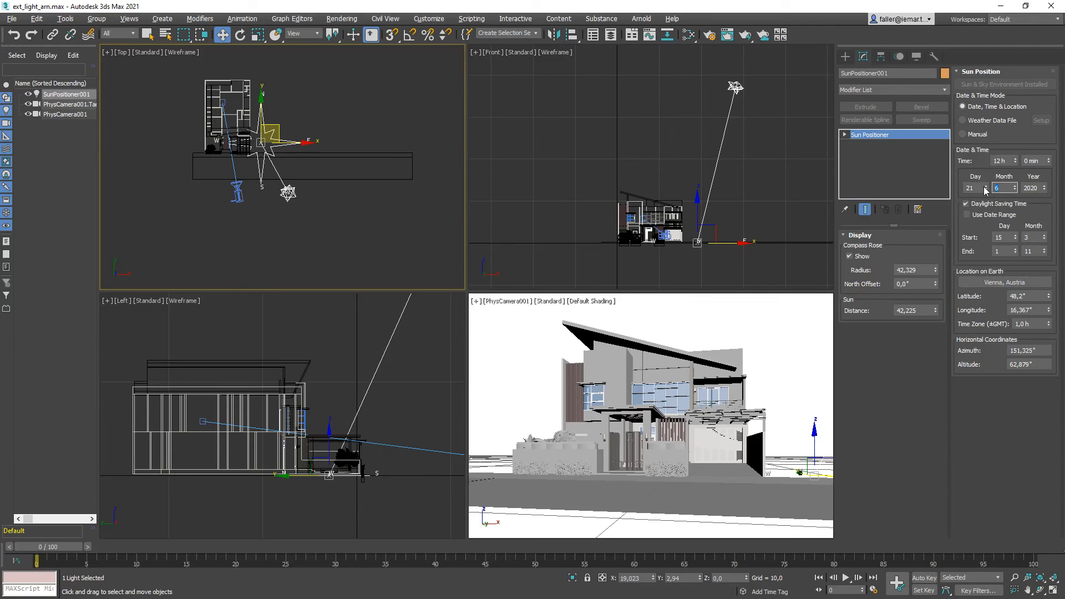
pyautogui.doubleClick(978, 187)
pyautogui.write('3')
pyautogui.press('Tab')
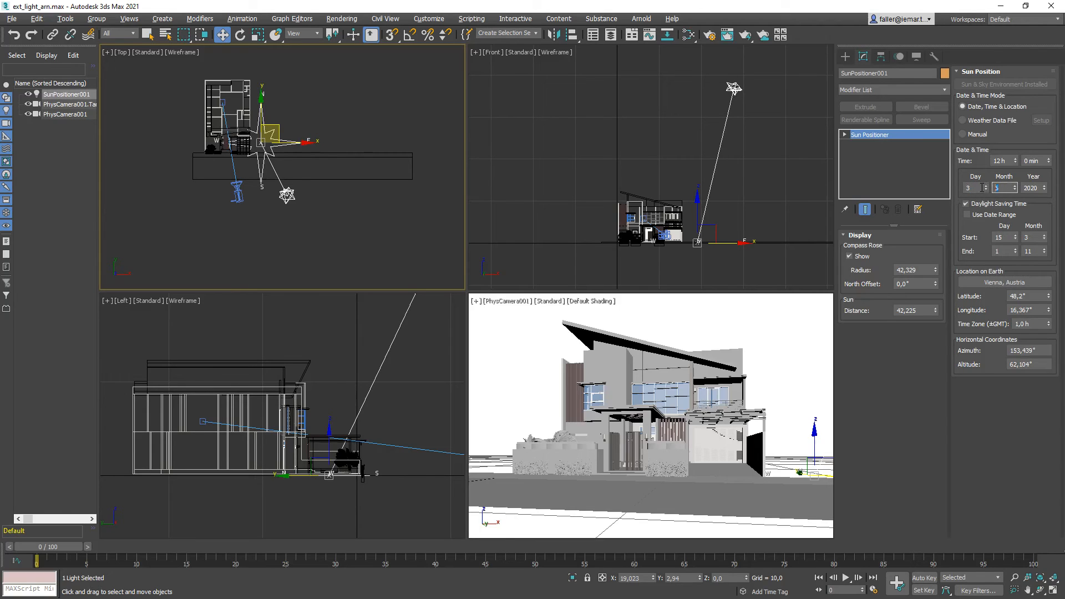
pyautogui.write('5')
pyautogui.press('Return')
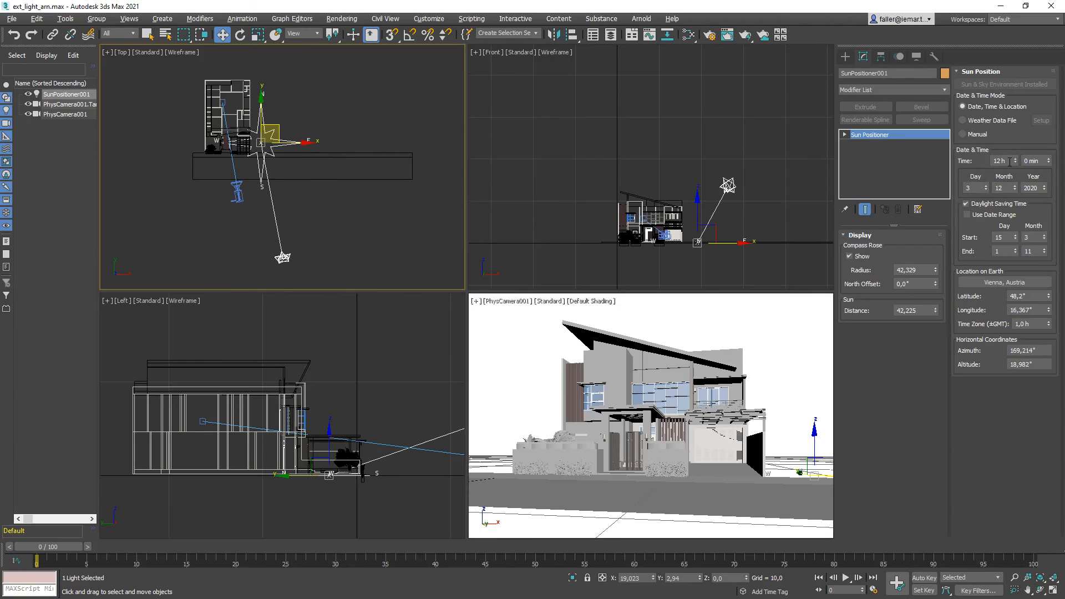
pyautogui.click(1015, 159)
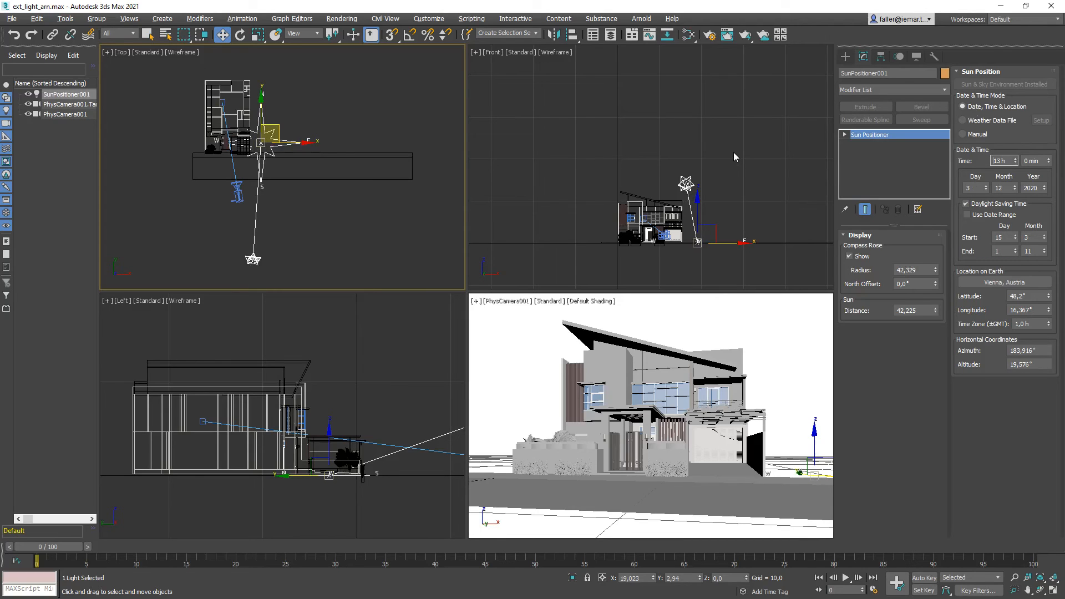
pyautogui.rightClick(508, 337)
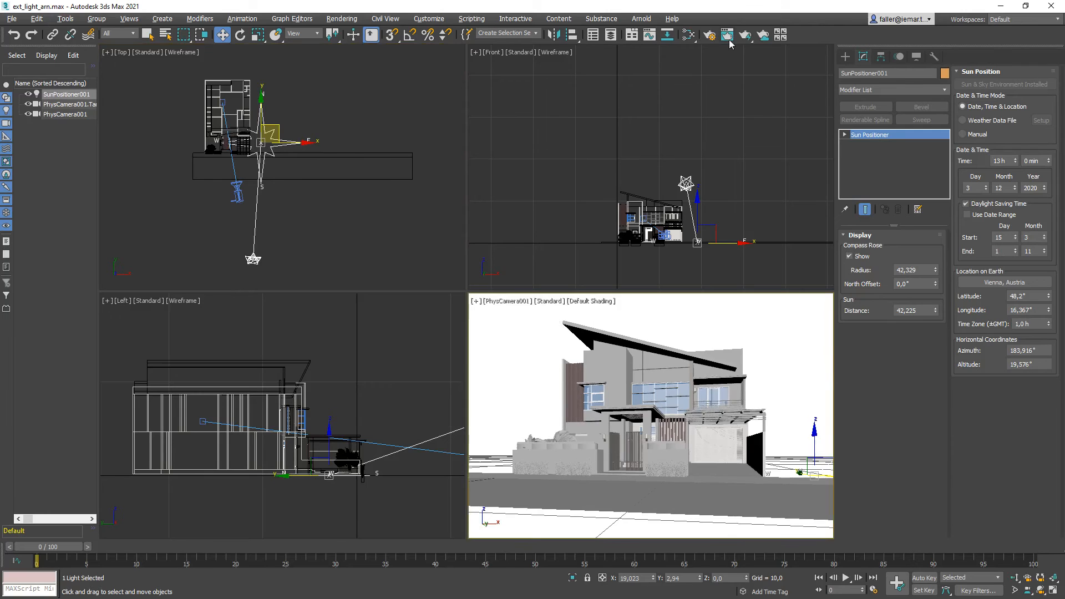
pyautogui.click(745, 35)
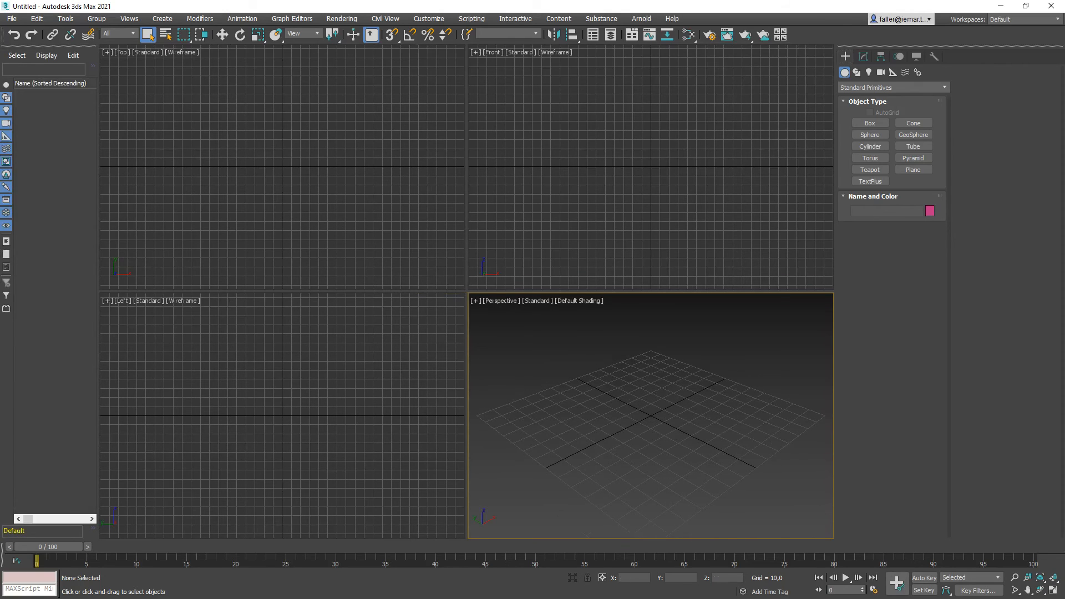
pyautogui.click(263, 143)
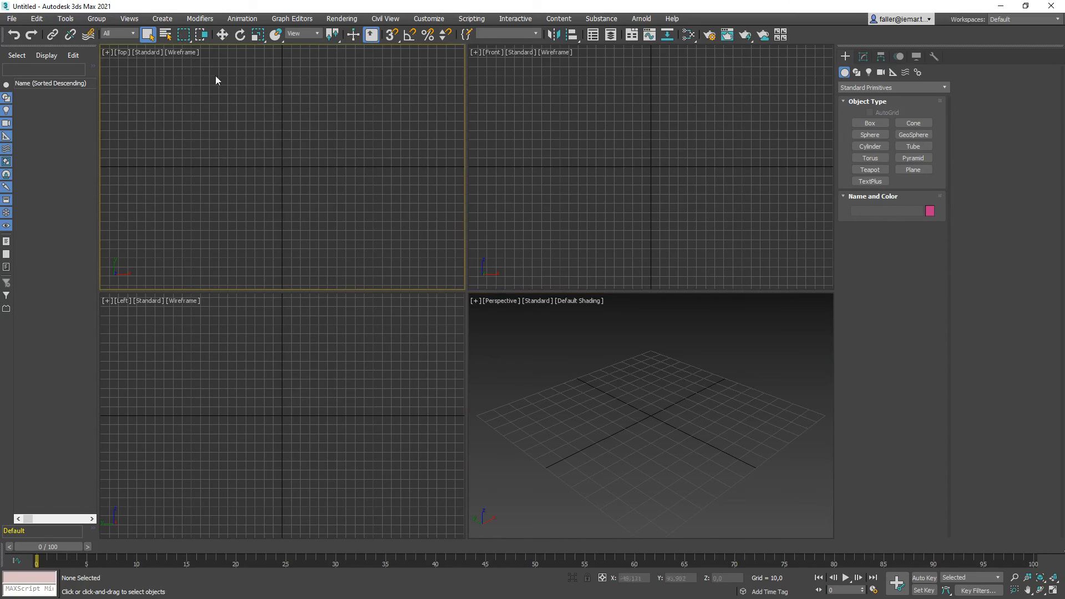
pyautogui.click(12, 20)
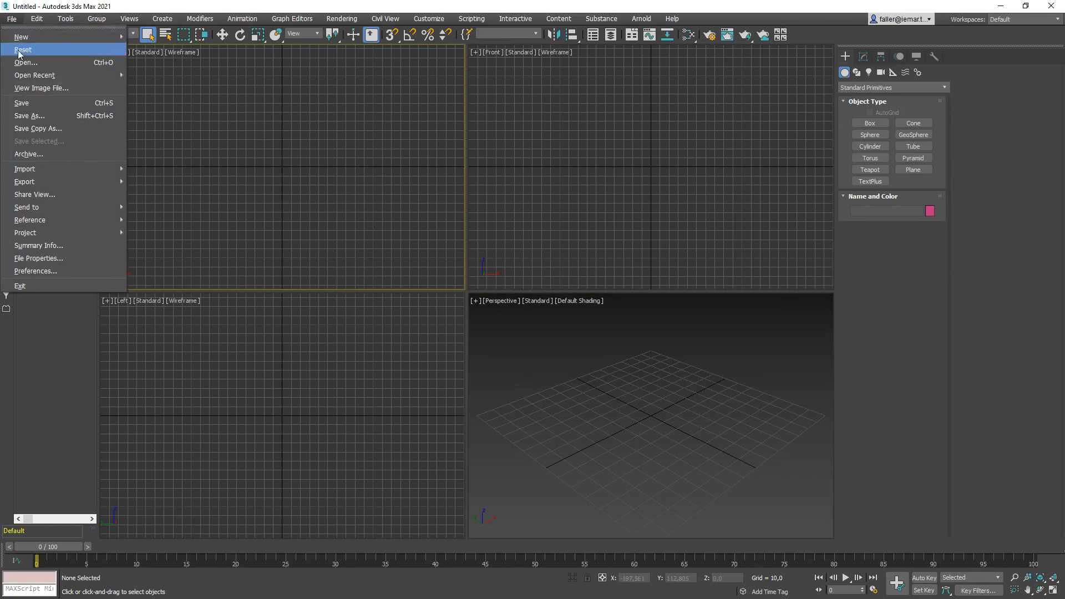
pyautogui.click(13, 19)
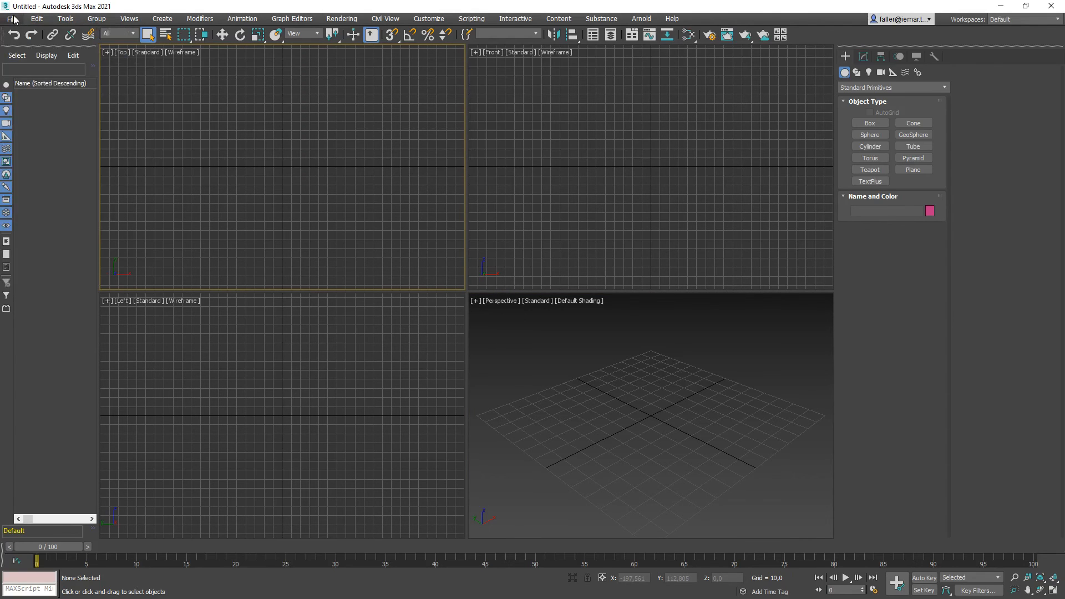
# - Switch to File Explorer, find AutoBackup03.max in the autoback folder under Documents\3ds Max 2021, and open it in 3ds Max
pyautogui.press('super+e')
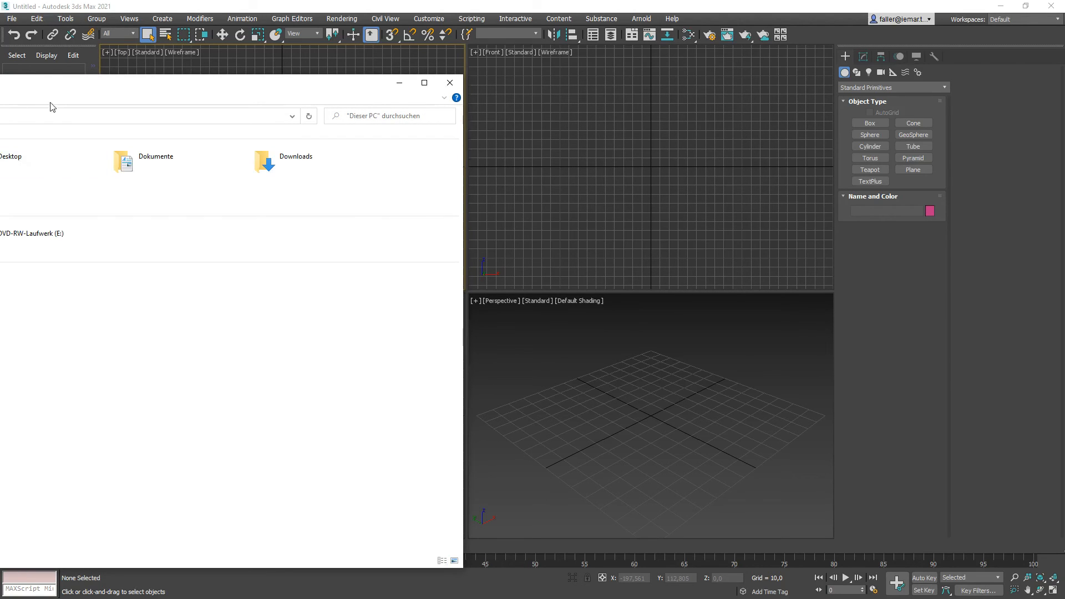
pyautogui.moveTo(60, 82); pyautogui.dragTo(0, 88)
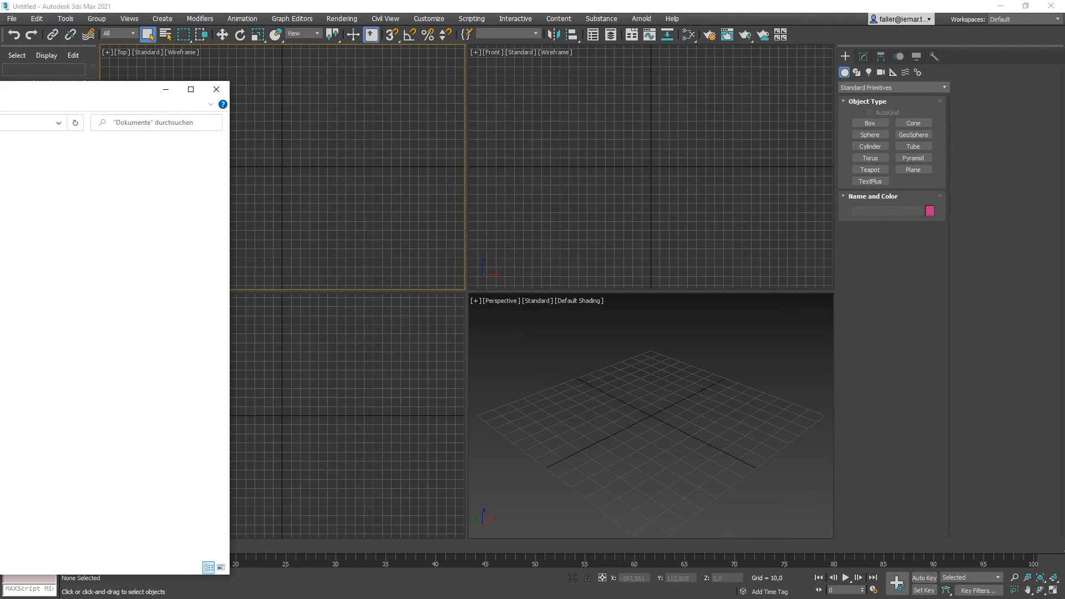
pyautogui.moveTo(0, 92); pyautogui.dragTo(299, 88)
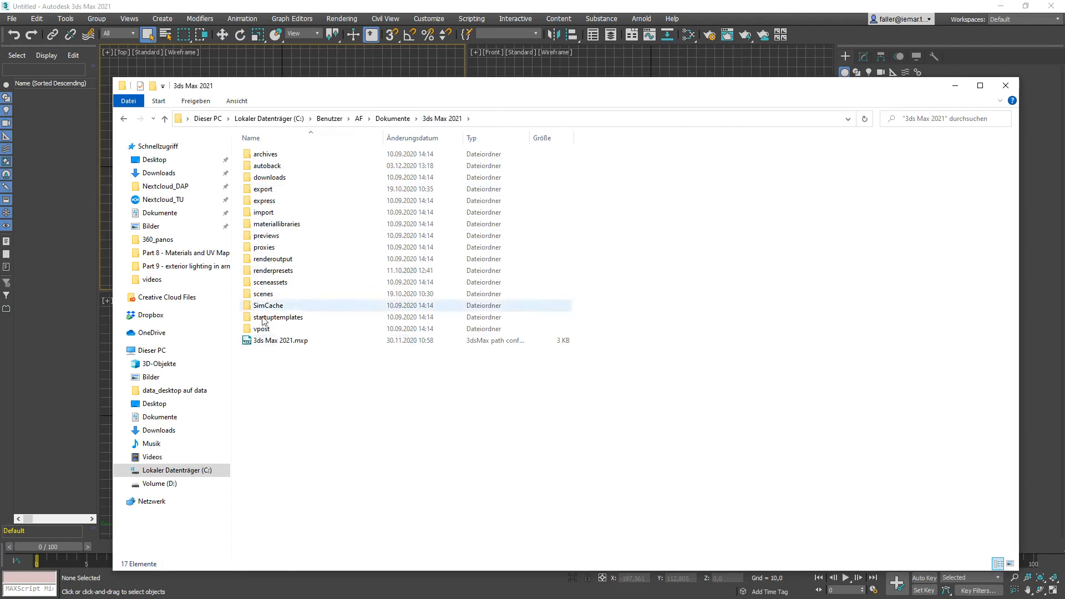
pyautogui.doubleClick(265, 167)
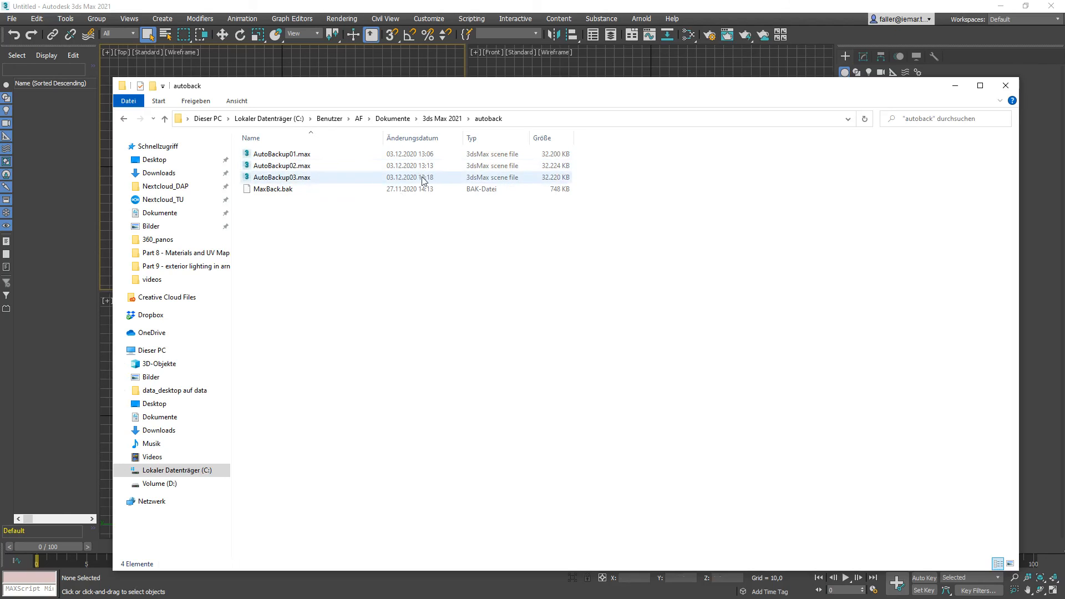
pyautogui.moveTo(424, 87); pyautogui.dragTo(753, 86)
pyautogui.moveTo(738, 176); pyautogui.dragTo(258, 182)
pyautogui.click(284, 185)
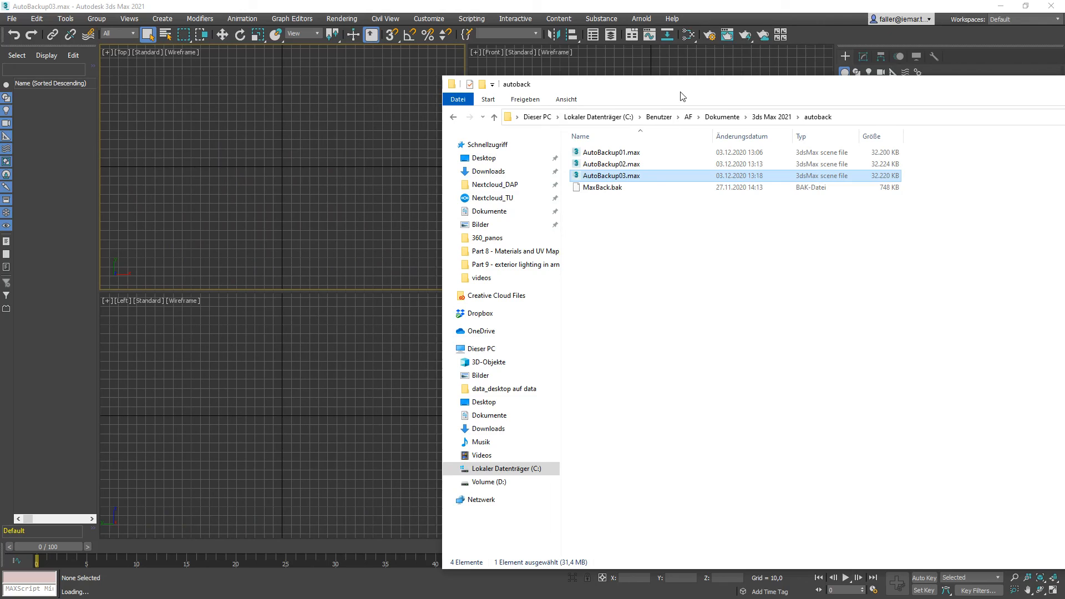
pyautogui.click(311, 10)
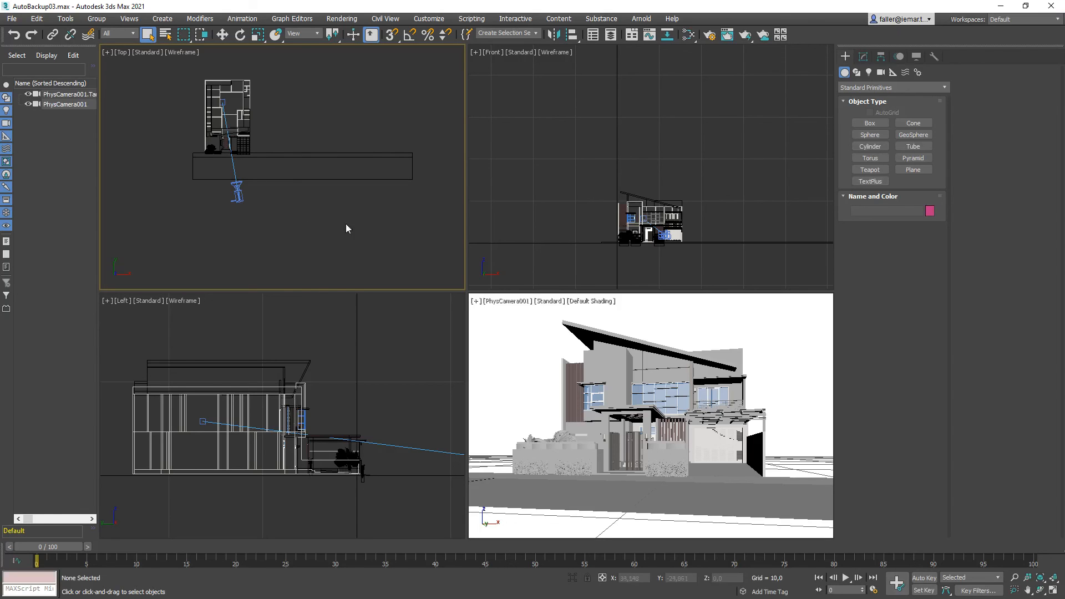
# - Create a Sun Positioner beside the house in the top view, with a compass radius of about 15 and a sun distance of about 40
pyautogui.click(869, 72)
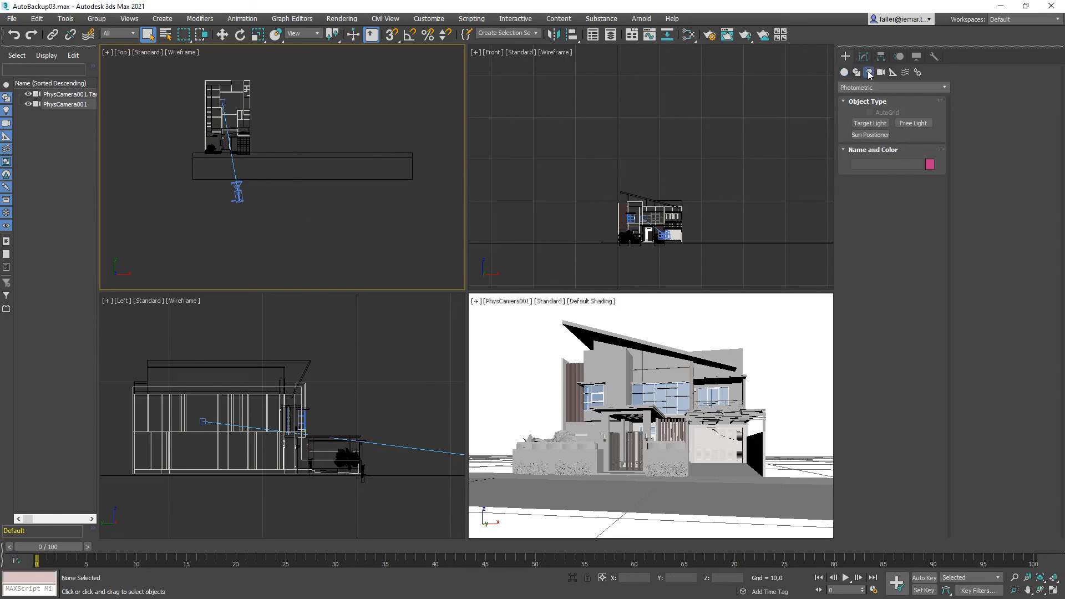
pyautogui.click(870, 134)
pyautogui.moveTo(273, 137); pyautogui.dragTo(317, 138)
pyautogui.click(274, 85)
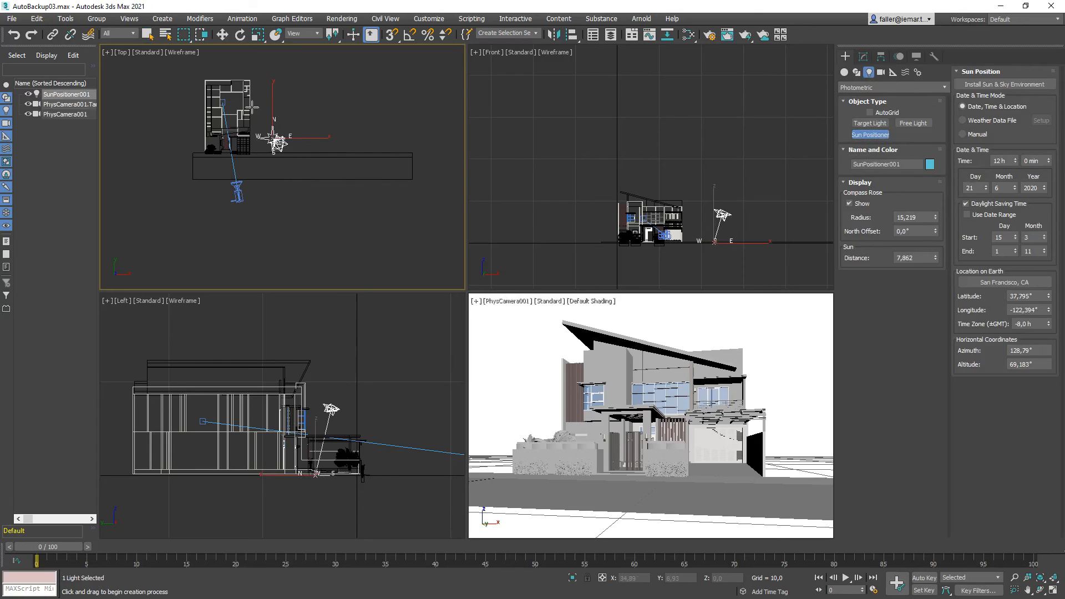
pyautogui.click(167, 78)
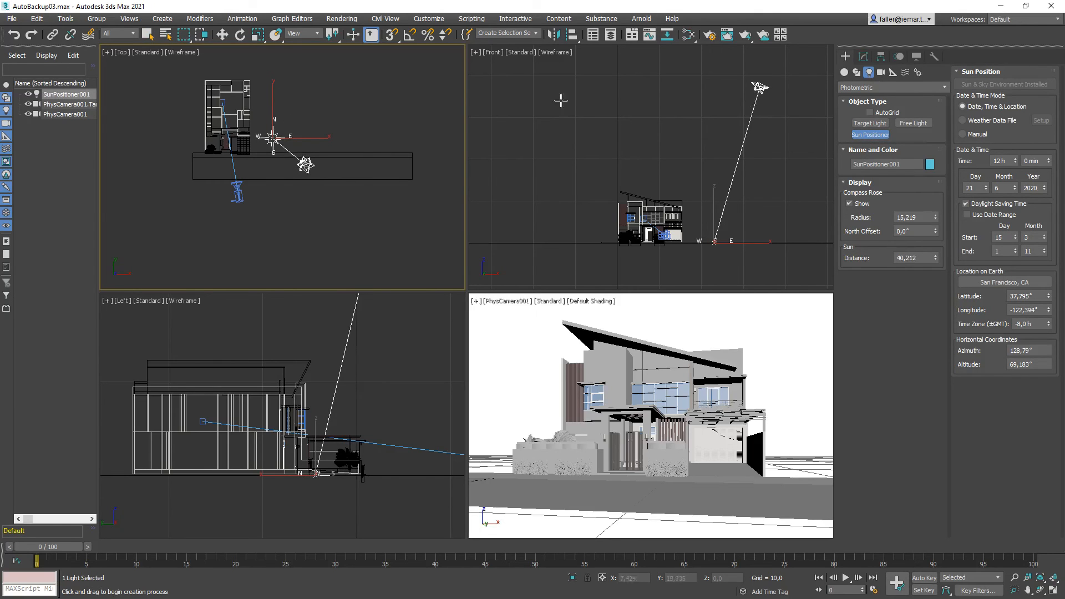
# - Set the Sun Positioner's location on Earth to Vienna, Austria, picking it on the Europe map
pyautogui.click(862, 56)
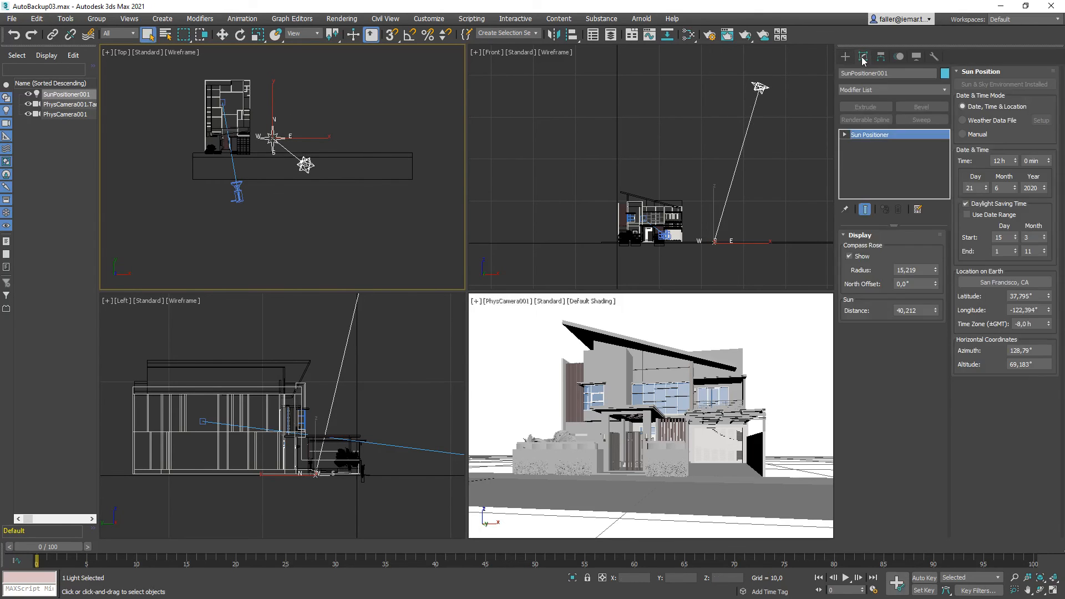
pyautogui.click(988, 282)
pyautogui.click(565, 219)
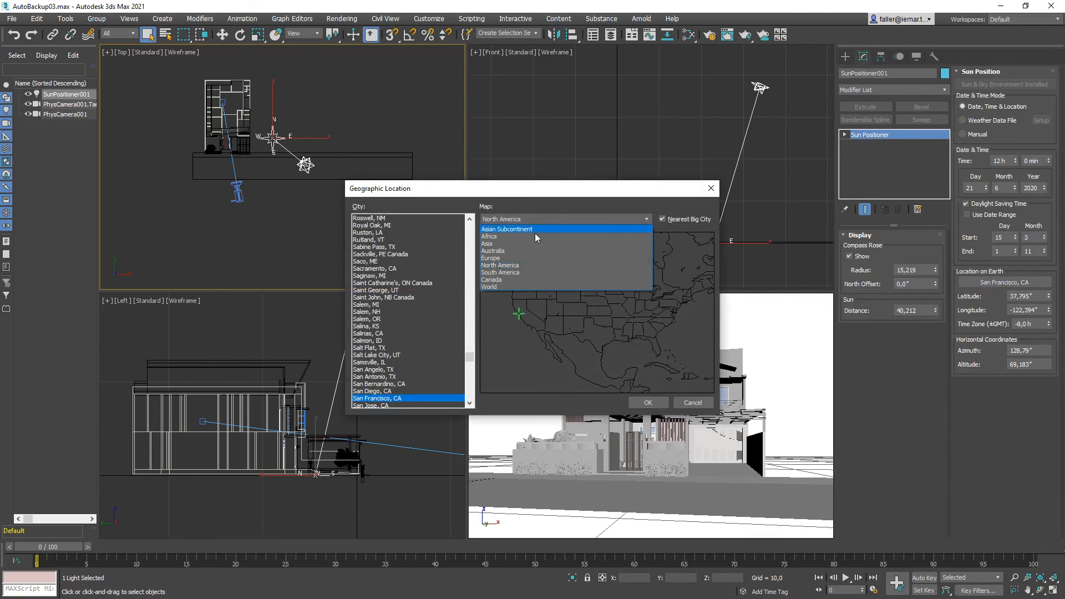
pyautogui.click(502, 258)
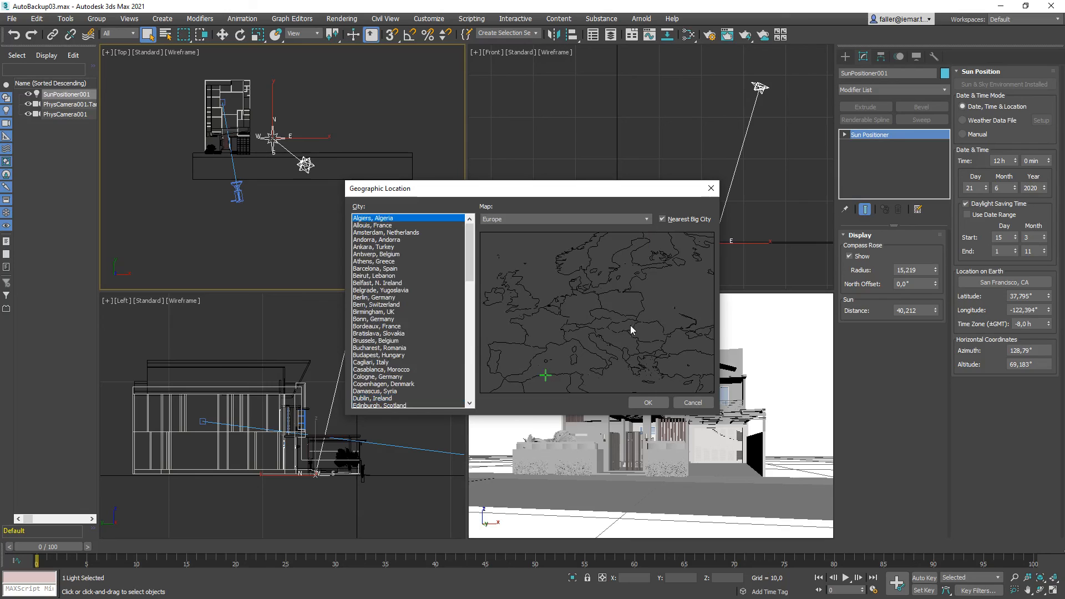
pyautogui.click(607, 325)
pyautogui.click(646, 402)
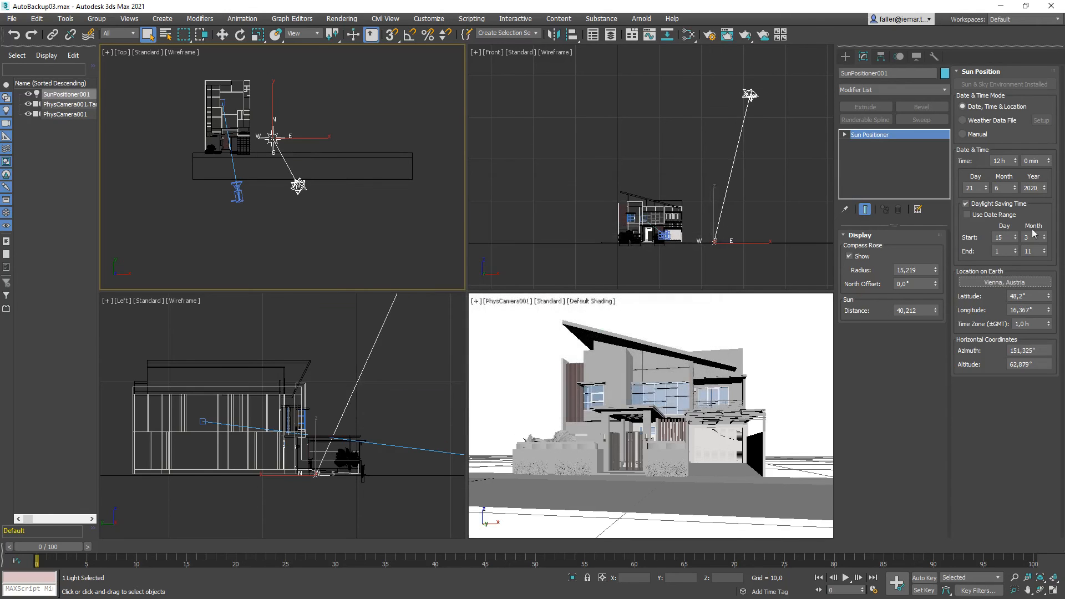
# - Set the sun's date to day 3 of month 12 and its time to 13 h
pyautogui.doubleClick(983, 187)
pyautogui.press('Tab')
pyautogui.write('5')
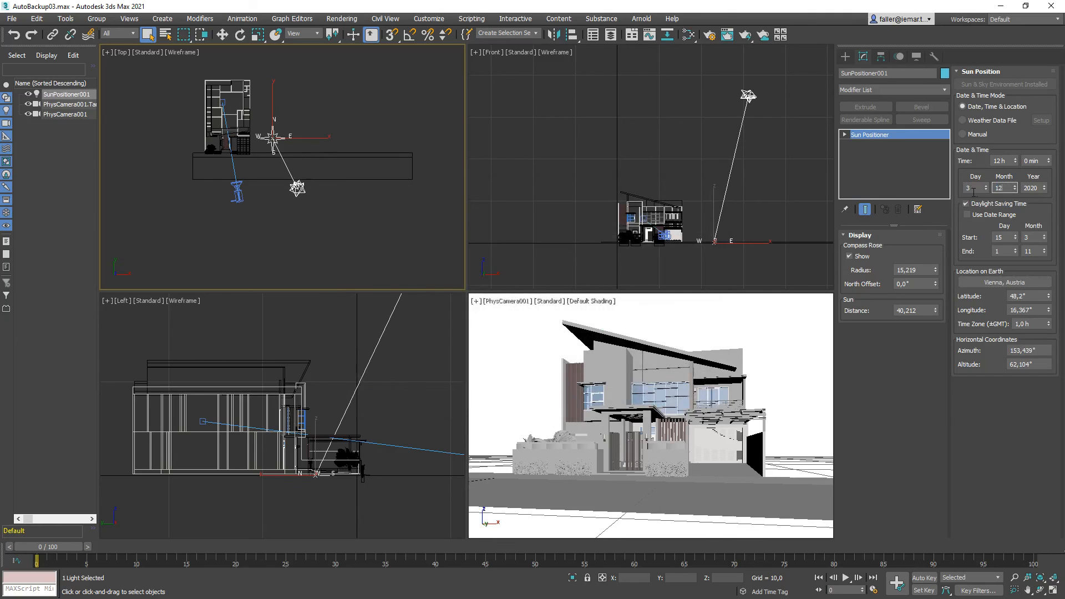
pyautogui.write('12')
pyautogui.press('Return')
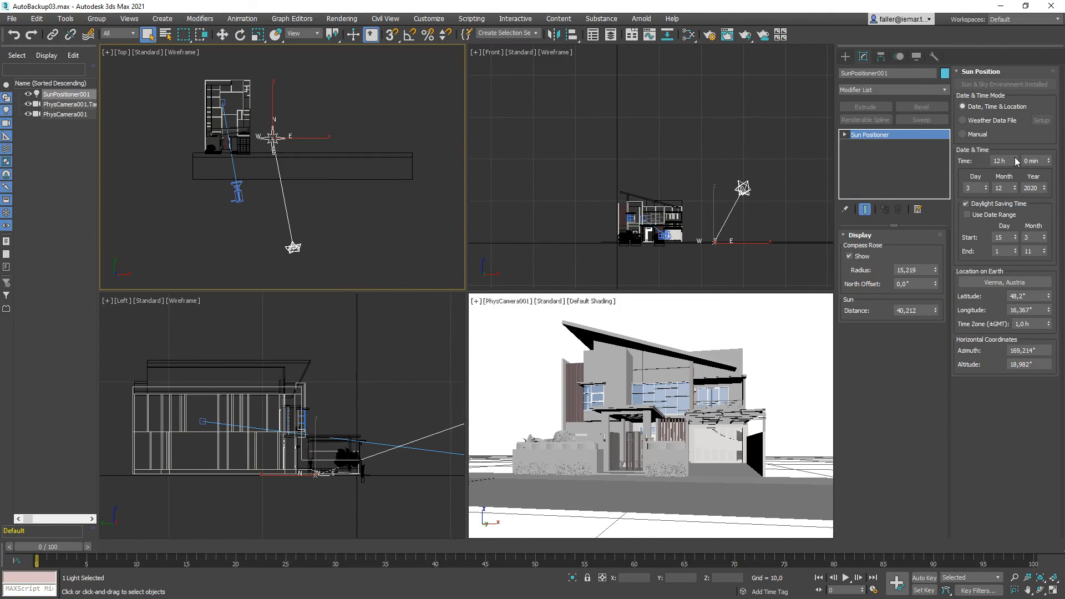
pyautogui.click(1015, 159)
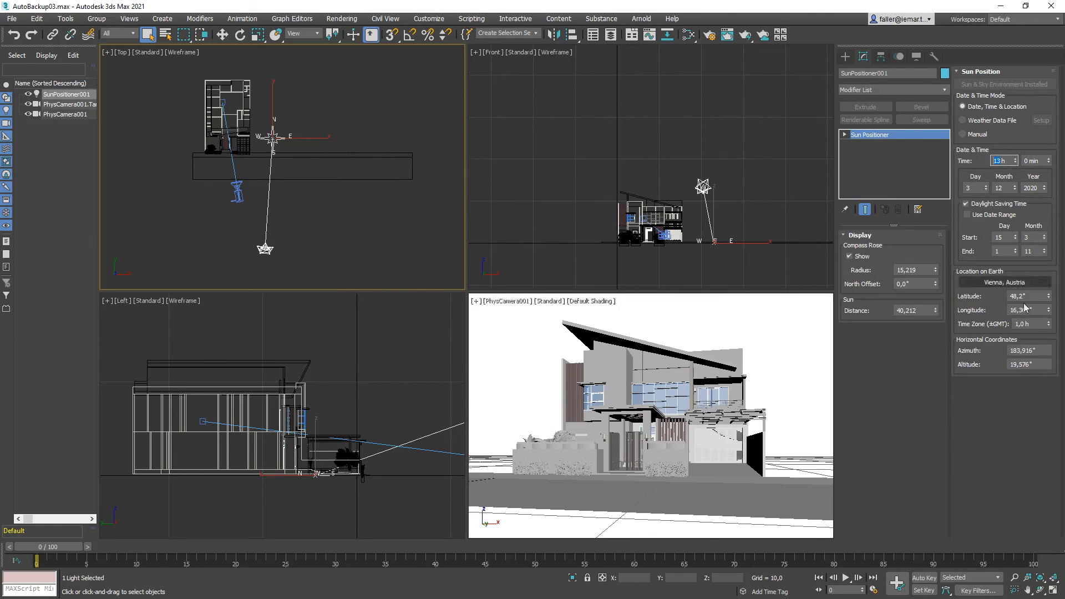
# - Render the PhysCamera001 view to check the sunlight, and close the rendered frame
pyautogui.rightClick(625, 392)
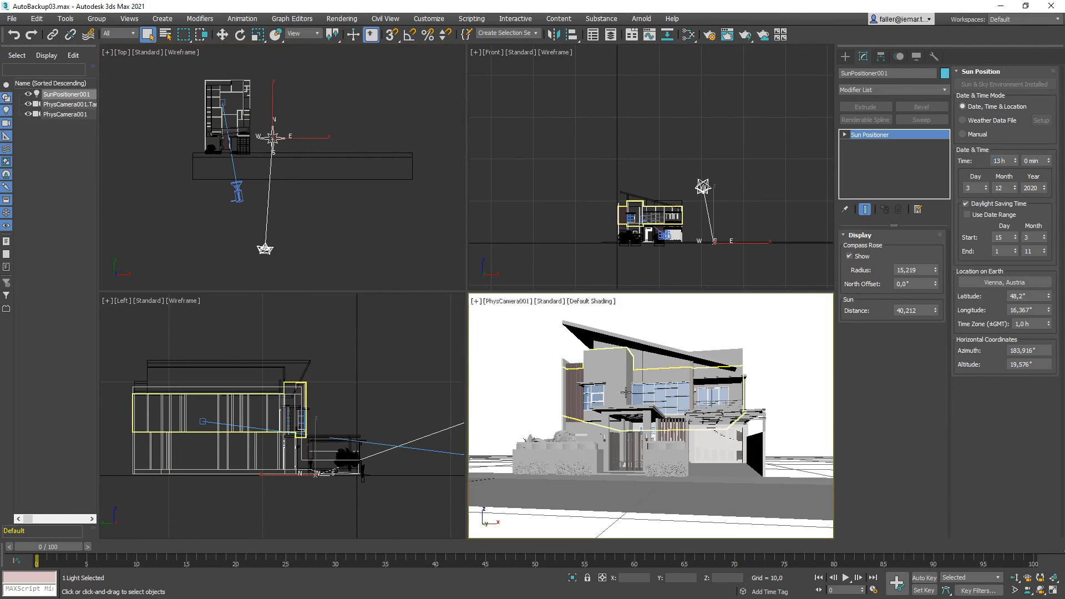
pyautogui.rightClick(683, 348)
pyautogui.press('Escape')
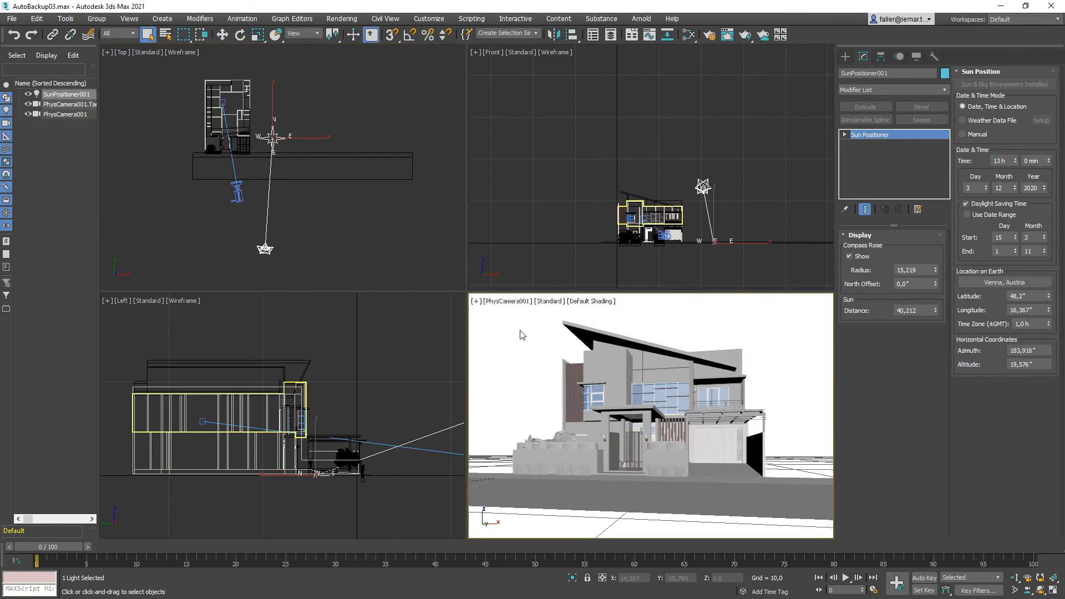
pyautogui.click(744, 35)
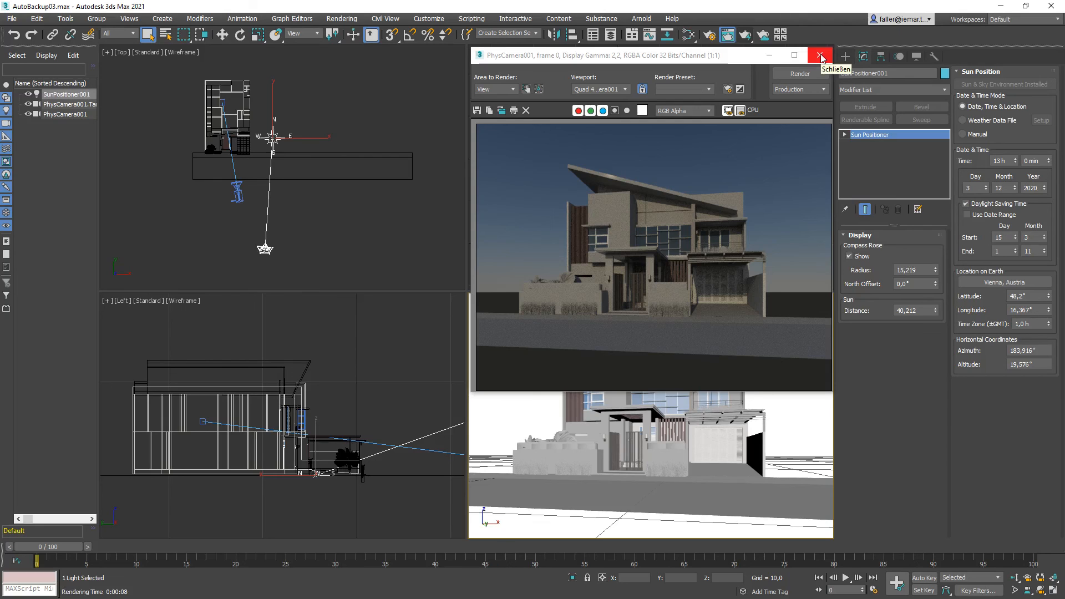
pyautogui.click(820, 56)
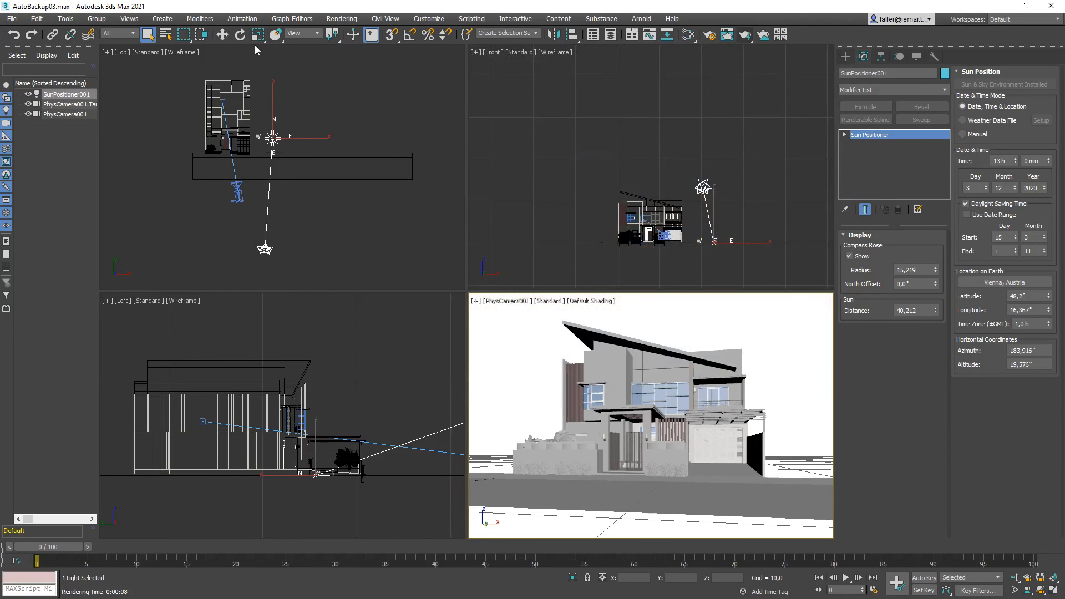
# - Rotate the Sun Positioner around its Z axis in the top view to about -161°, moving the sun behind the house
pyautogui.click(240, 35)
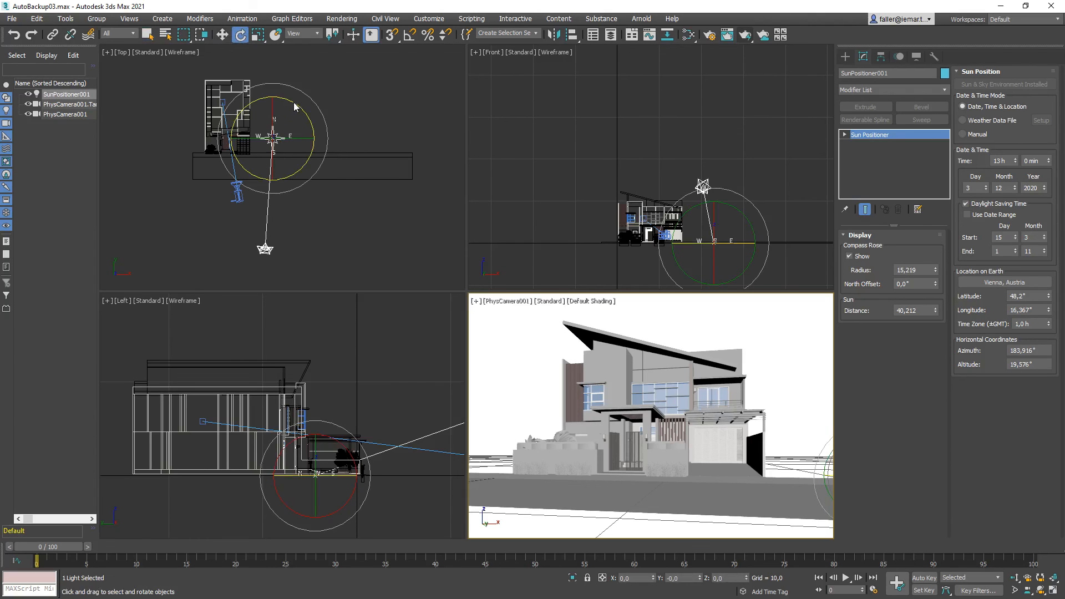
pyautogui.rightClick(303, 105)
pyautogui.moveTo(291, 132); pyautogui.dragTo(293, 141, button='middle')
pyautogui.moveTo(292, 110); pyautogui.dragTo(365, 479)
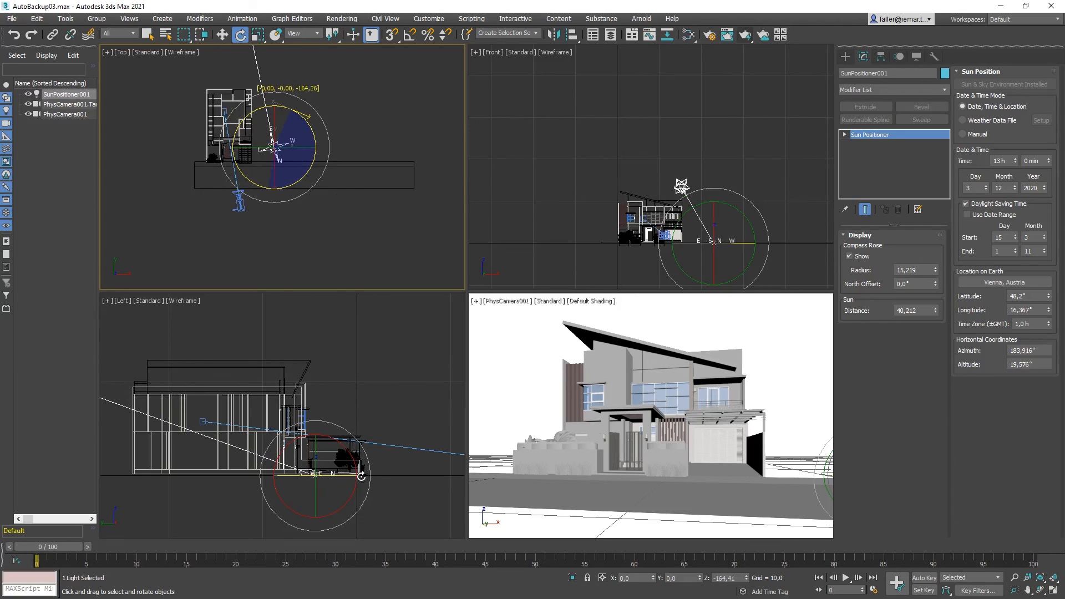
pyautogui.moveTo(327, 116); pyautogui.dragTo(337, 182, button='middle')
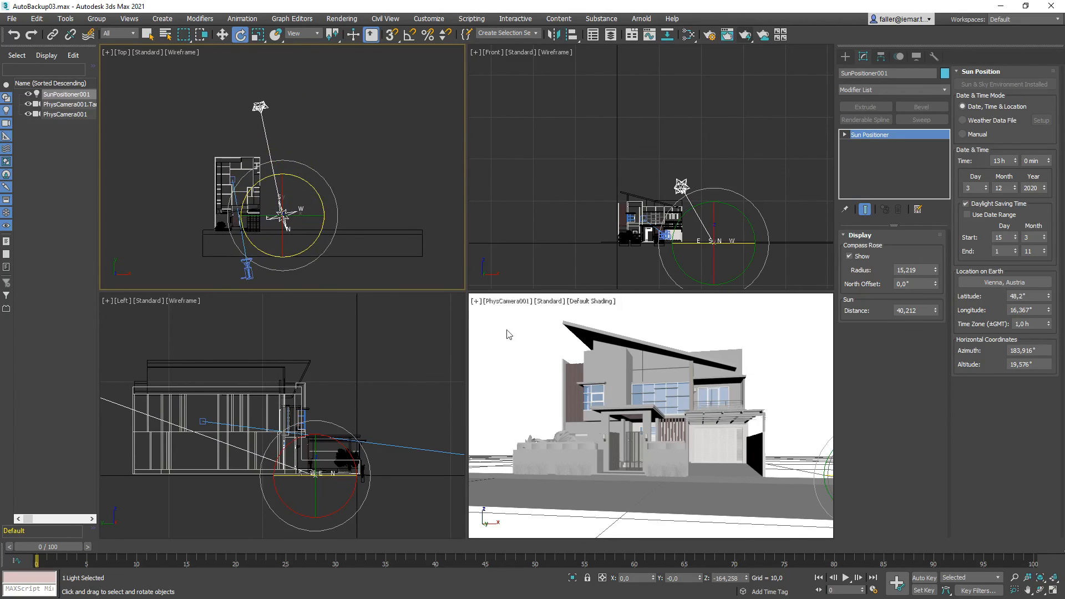
pyautogui.moveTo(315, 189); pyautogui.dragTo(310, 183)
# - With the camera view in wireframe, rotate the Sun Positioner to about 180° around Z and render the camera view
pyautogui.rightClick(506, 354)
pyautogui.press('F3')
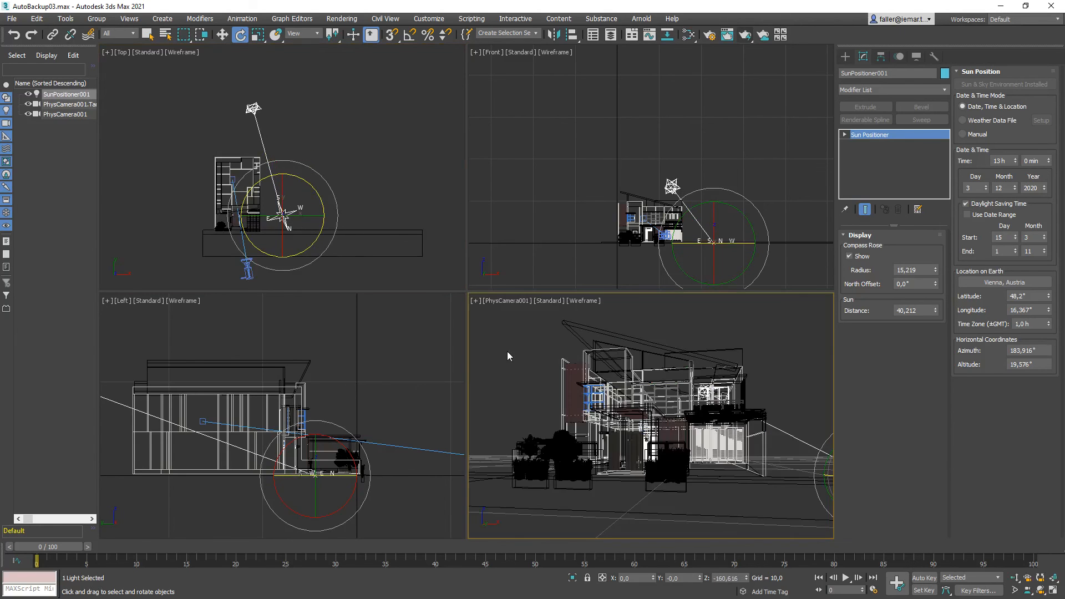
pyautogui.rightClick(323, 158)
pyautogui.moveTo(309, 185); pyautogui.dragTo(320, 207)
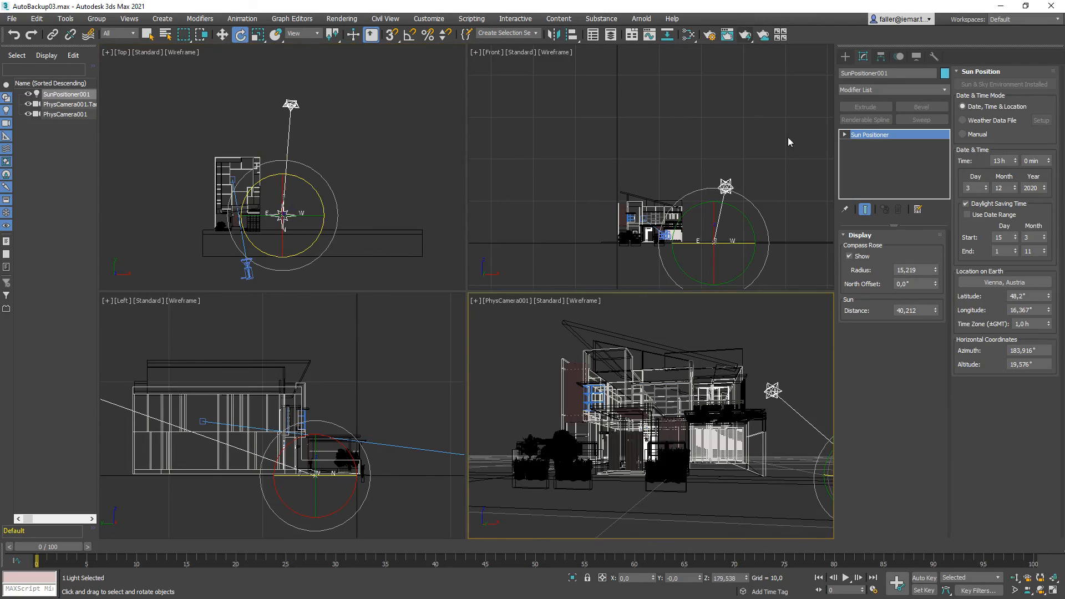
pyautogui.click(745, 34)
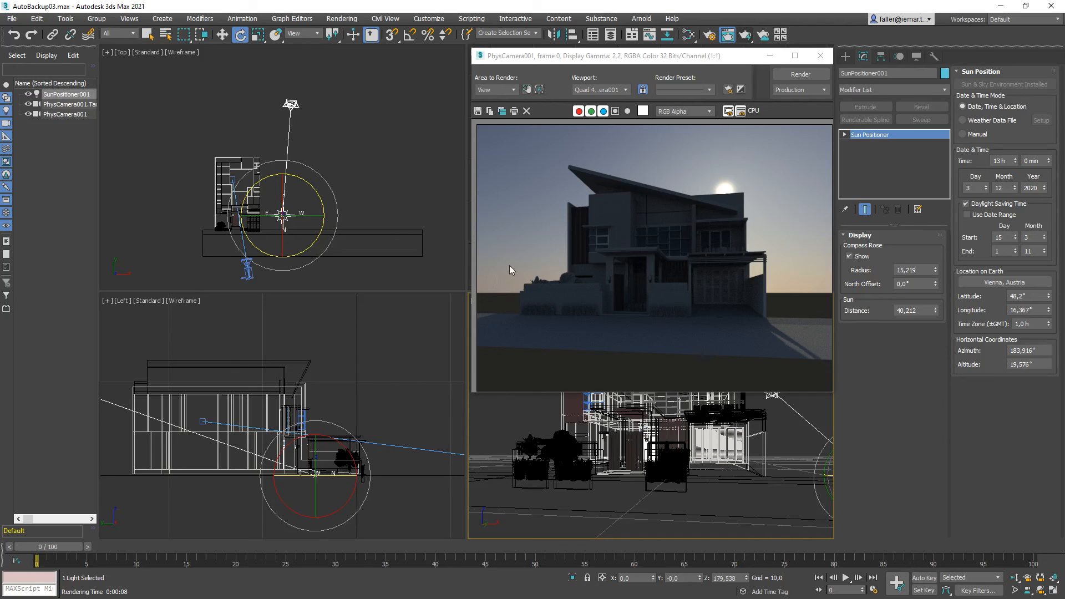
# - Create a ground plane about 275 long and 235 wide around the house in the top view
pyautogui.scroll(-3, 402, 169)
pyautogui.scroll(-5, 400, 168)
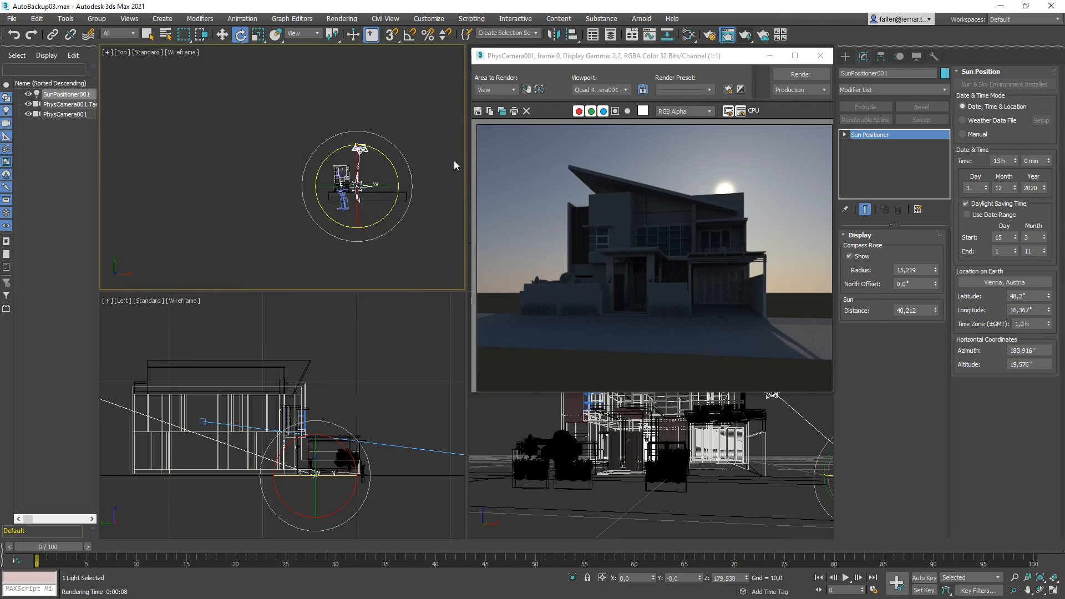
pyautogui.click(845, 56)
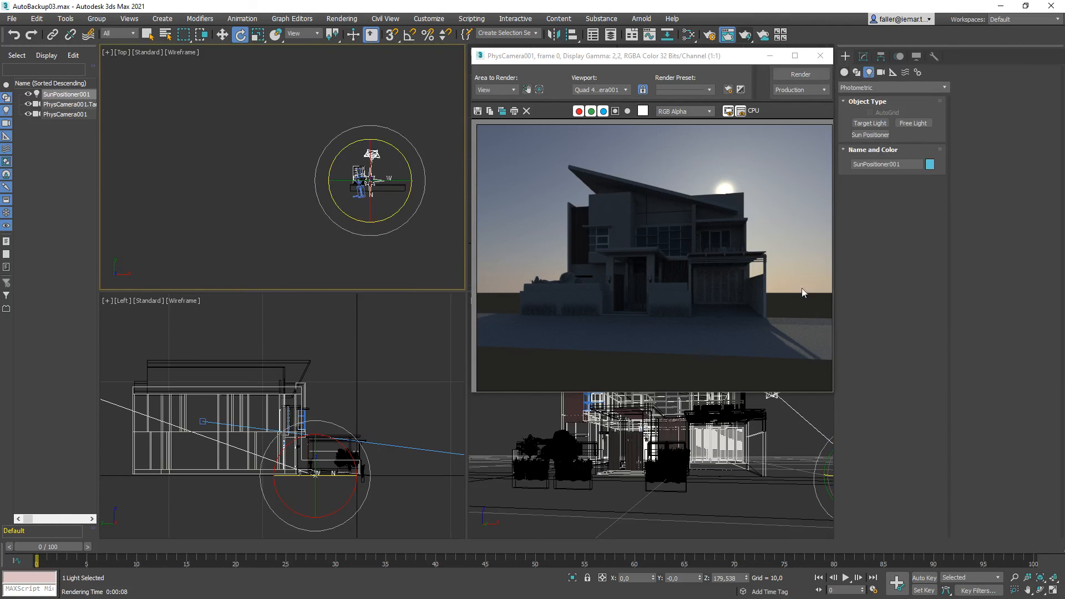
pyautogui.click(843, 72)
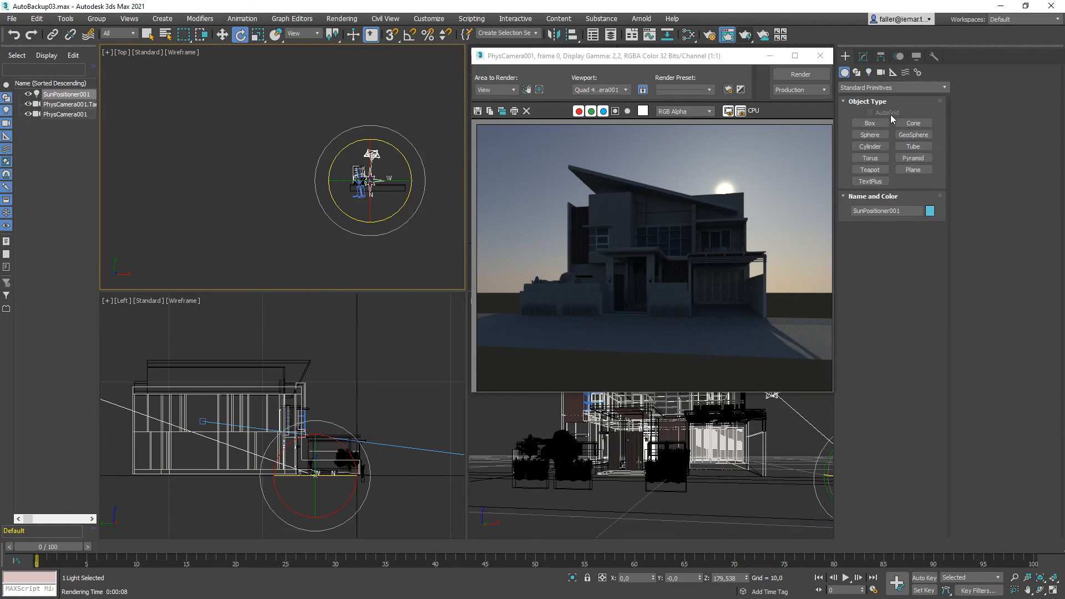
pyautogui.click(908, 169)
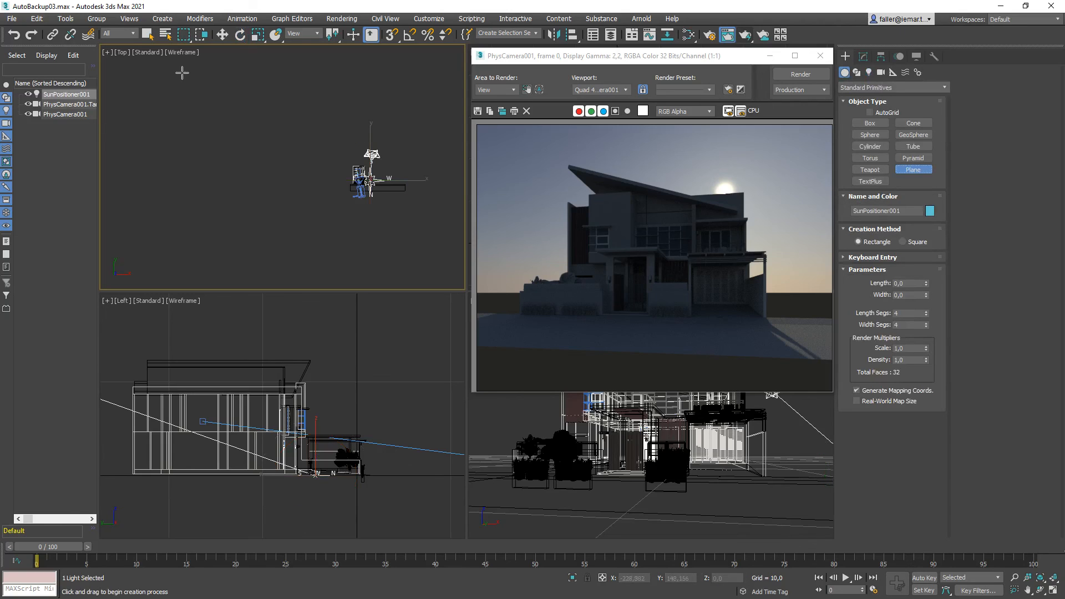
pyautogui.moveTo(268, 68); pyautogui.dragTo(444, 273)
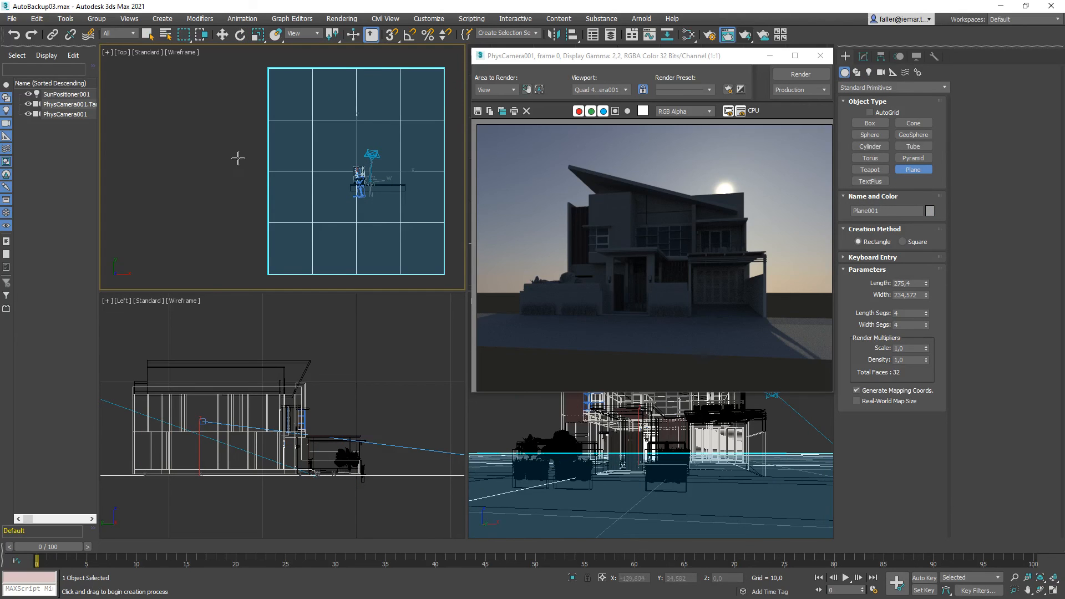
# - Move the rendered frame clear of the camera view and render that view again with the ground plane
pyautogui.press('e')
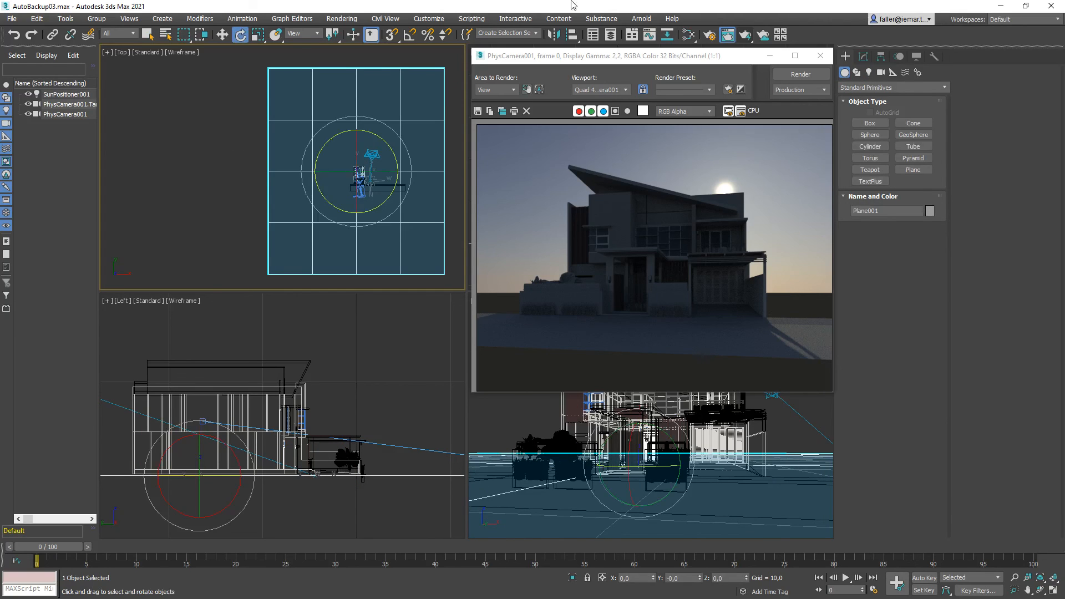
pyautogui.moveTo(701, 60); pyautogui.dragTo(498, 177)
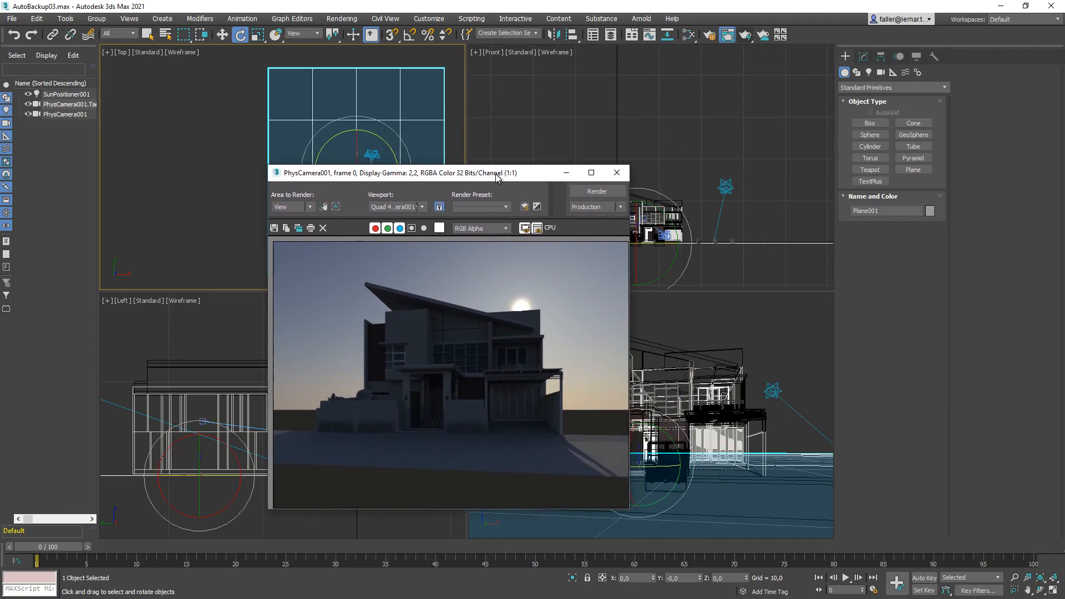
pyautogui.click(728, 36)
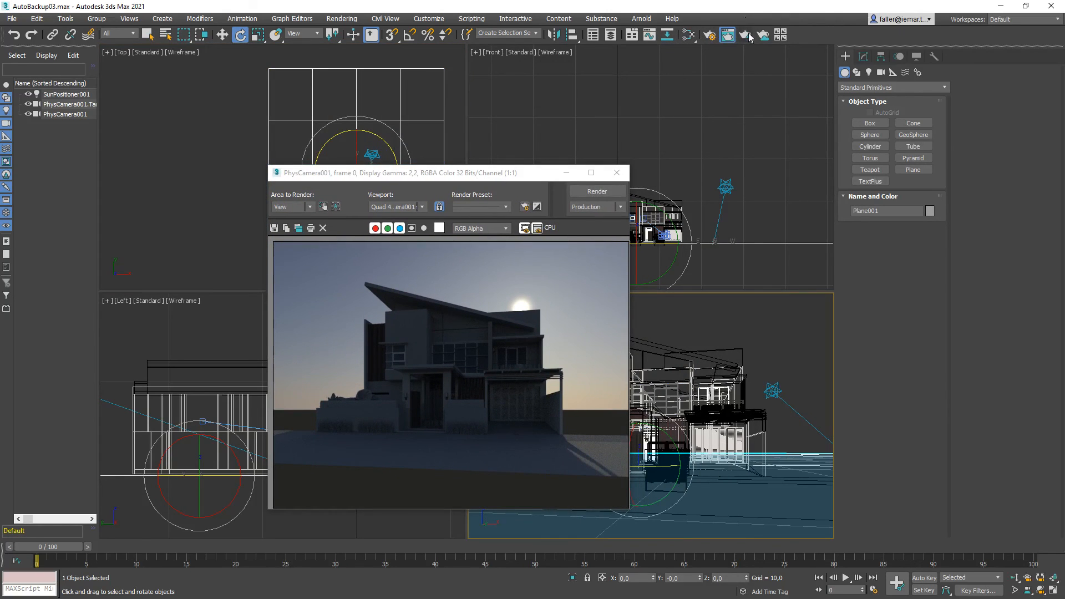